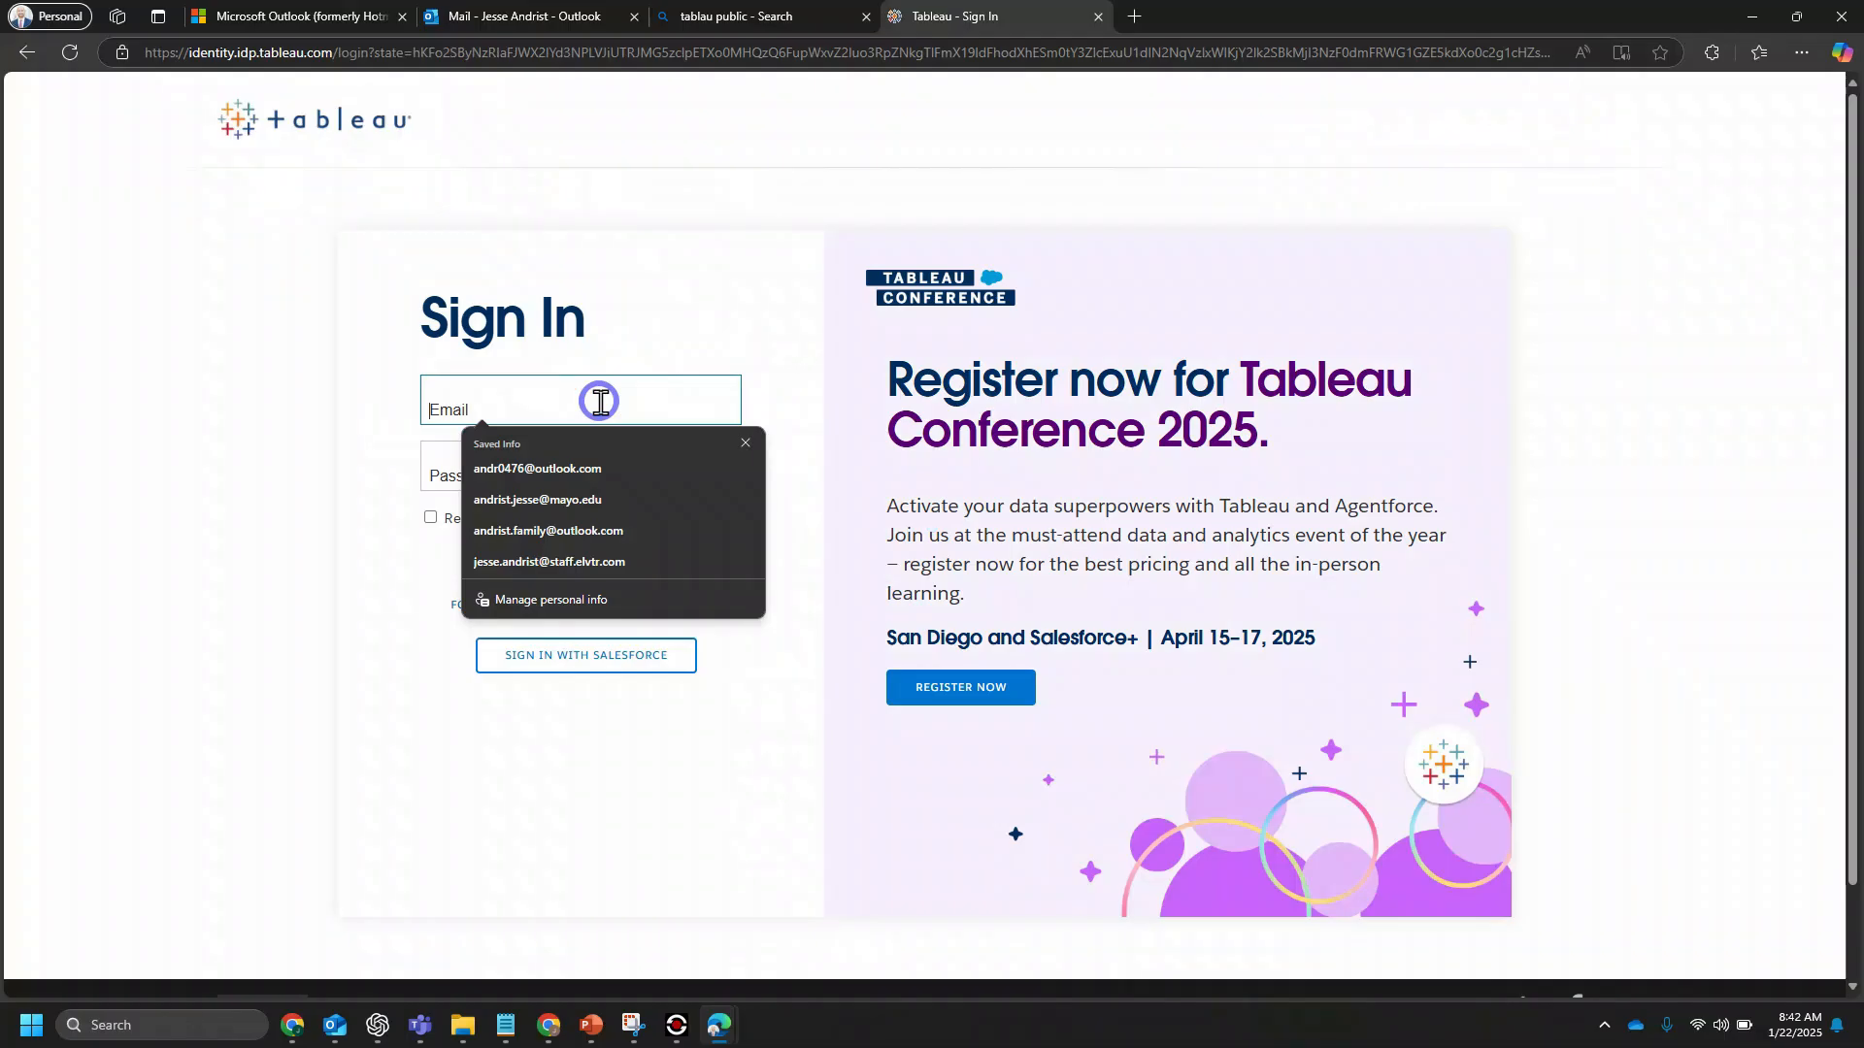
Step: Sign in to the Tableau website with the saved account e-mail
{"action": "type", "text": "andr"}
{"action": "key", "text": "Down"}
{"action": "key", "text": "Return"}
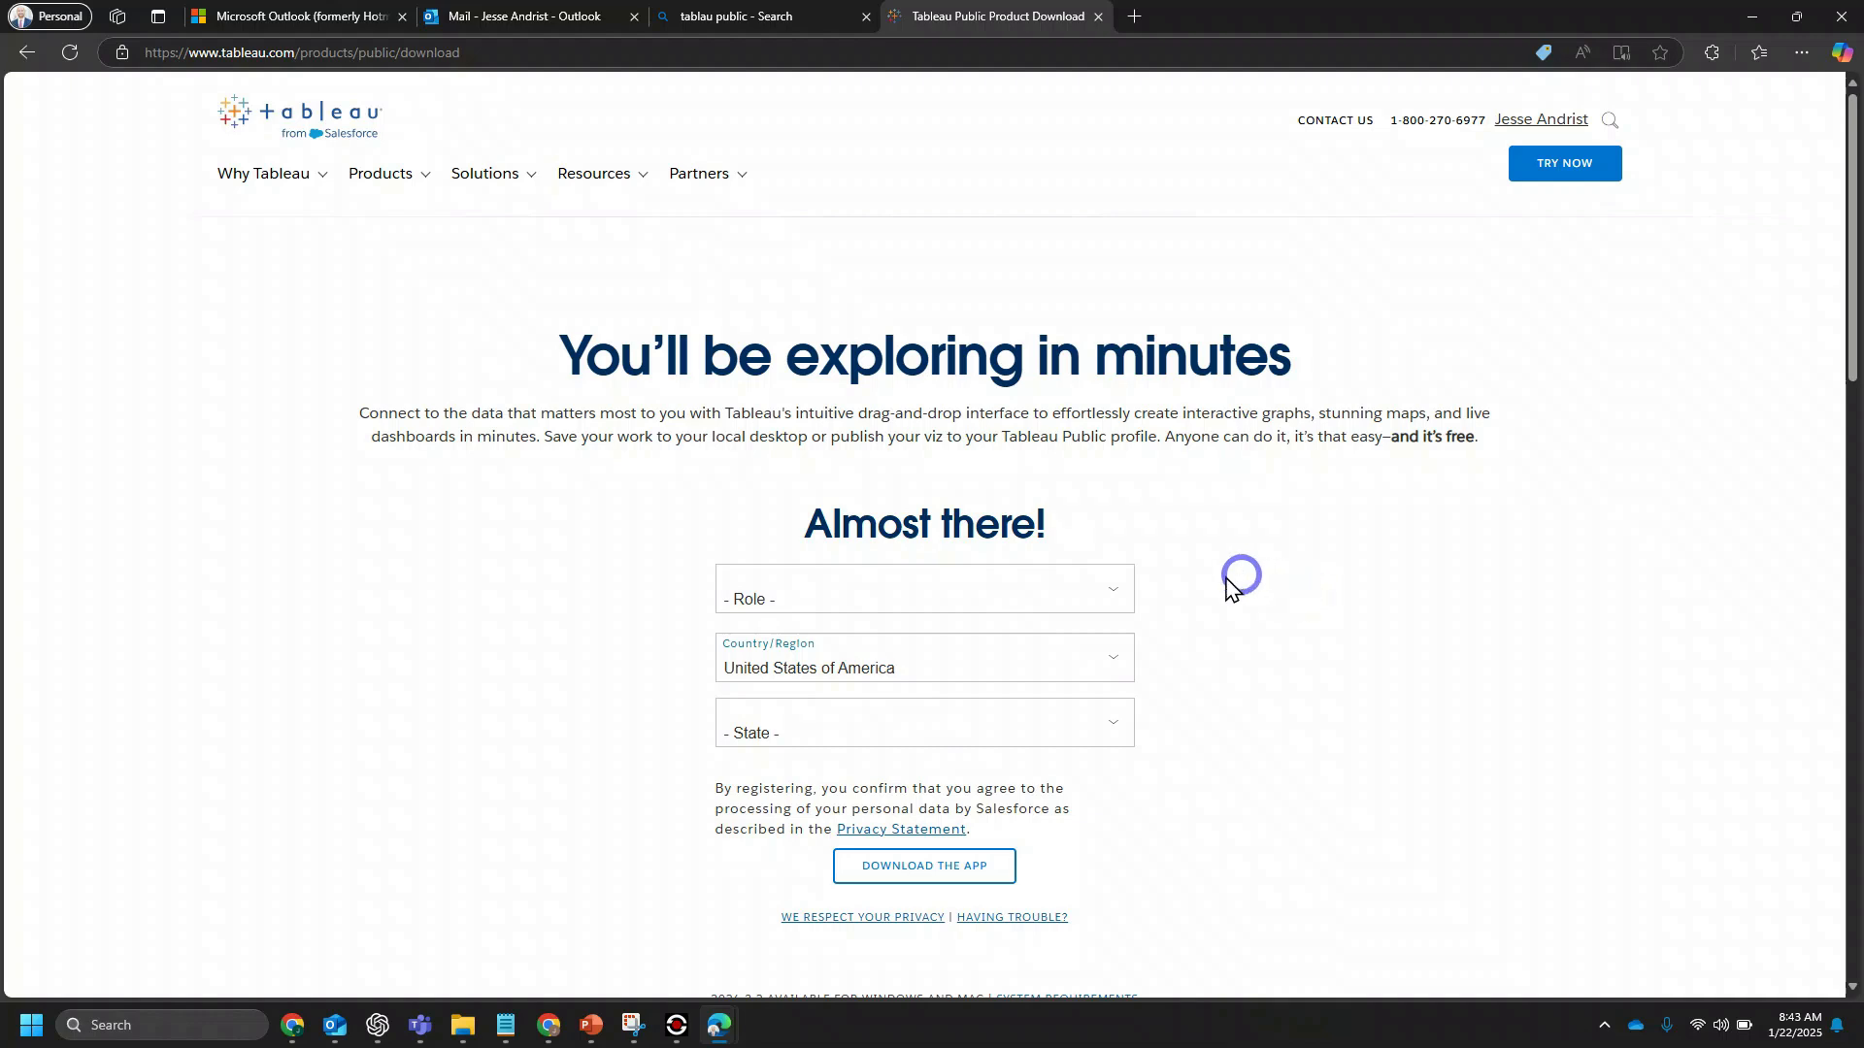
Step: Complete the Tableau Public download form with role Personal User and state Minnesota, and request the app download
{"action": "left_click", "coordinate": [1095, 600]}
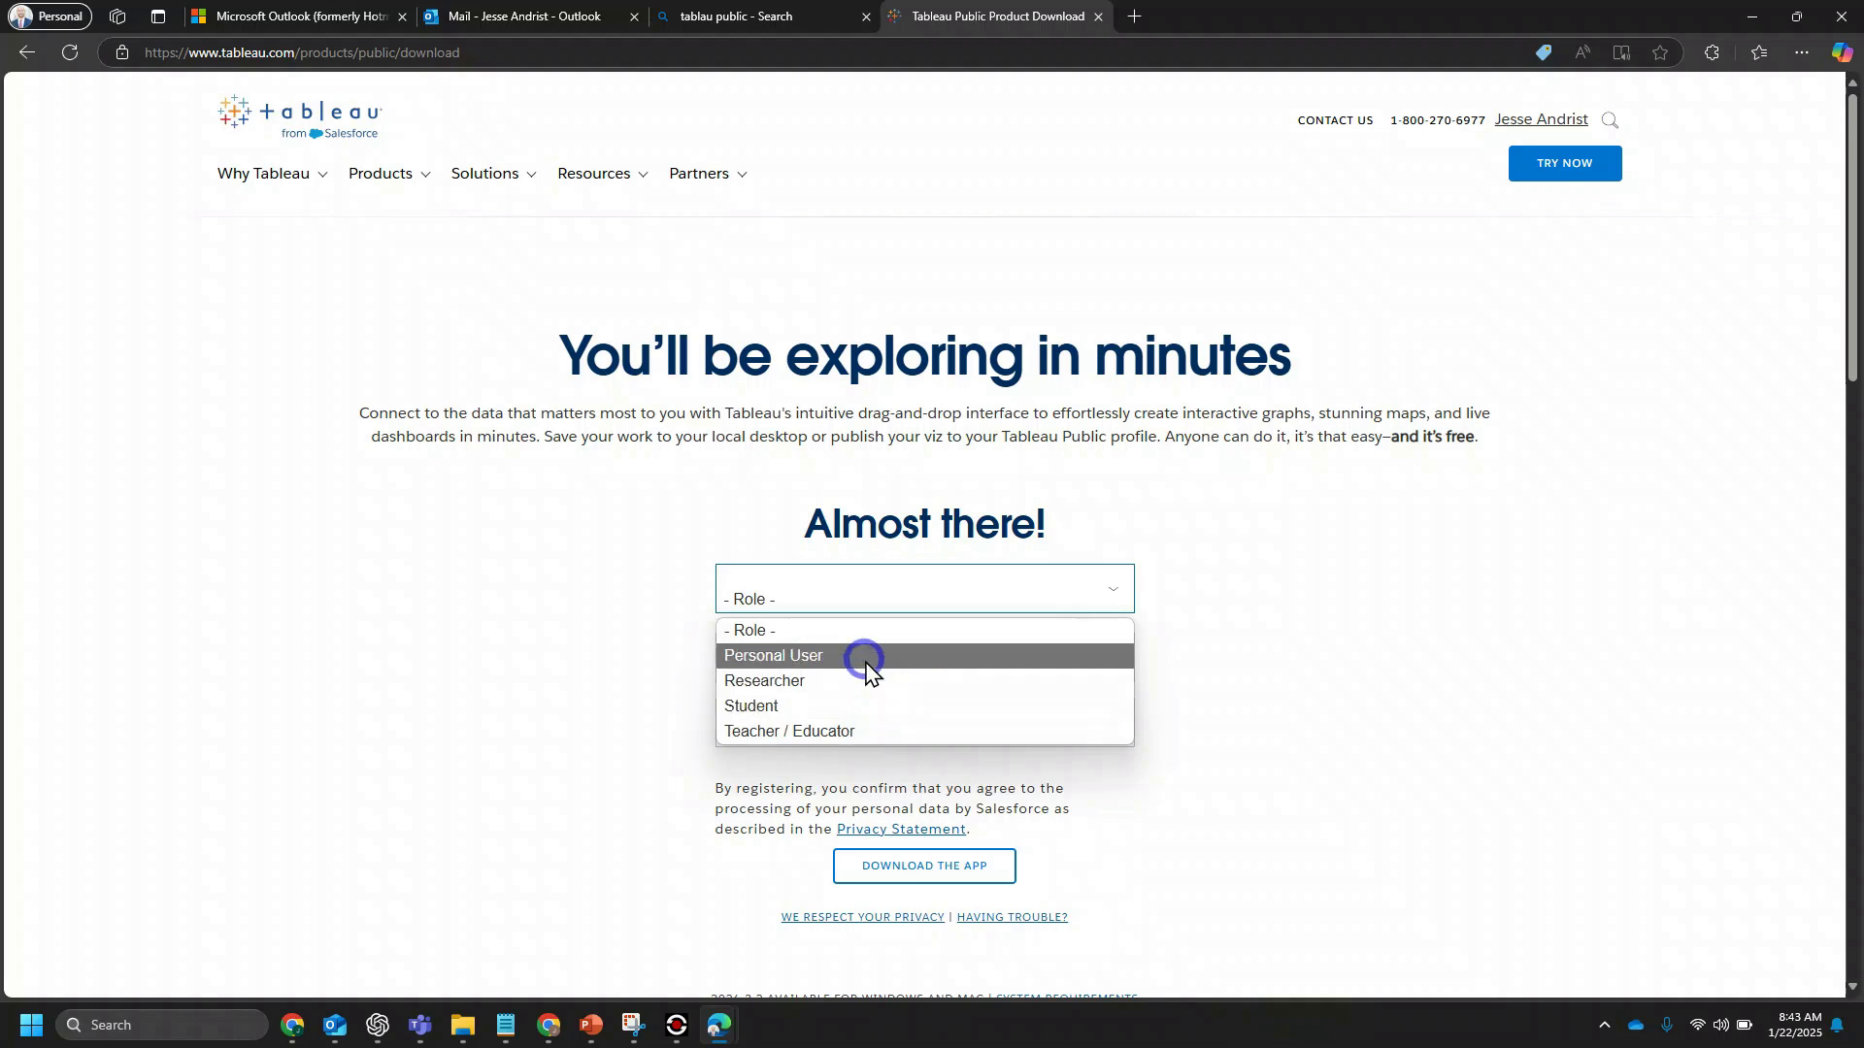
{"action": "left_click", "coordinate": [867, 668]}
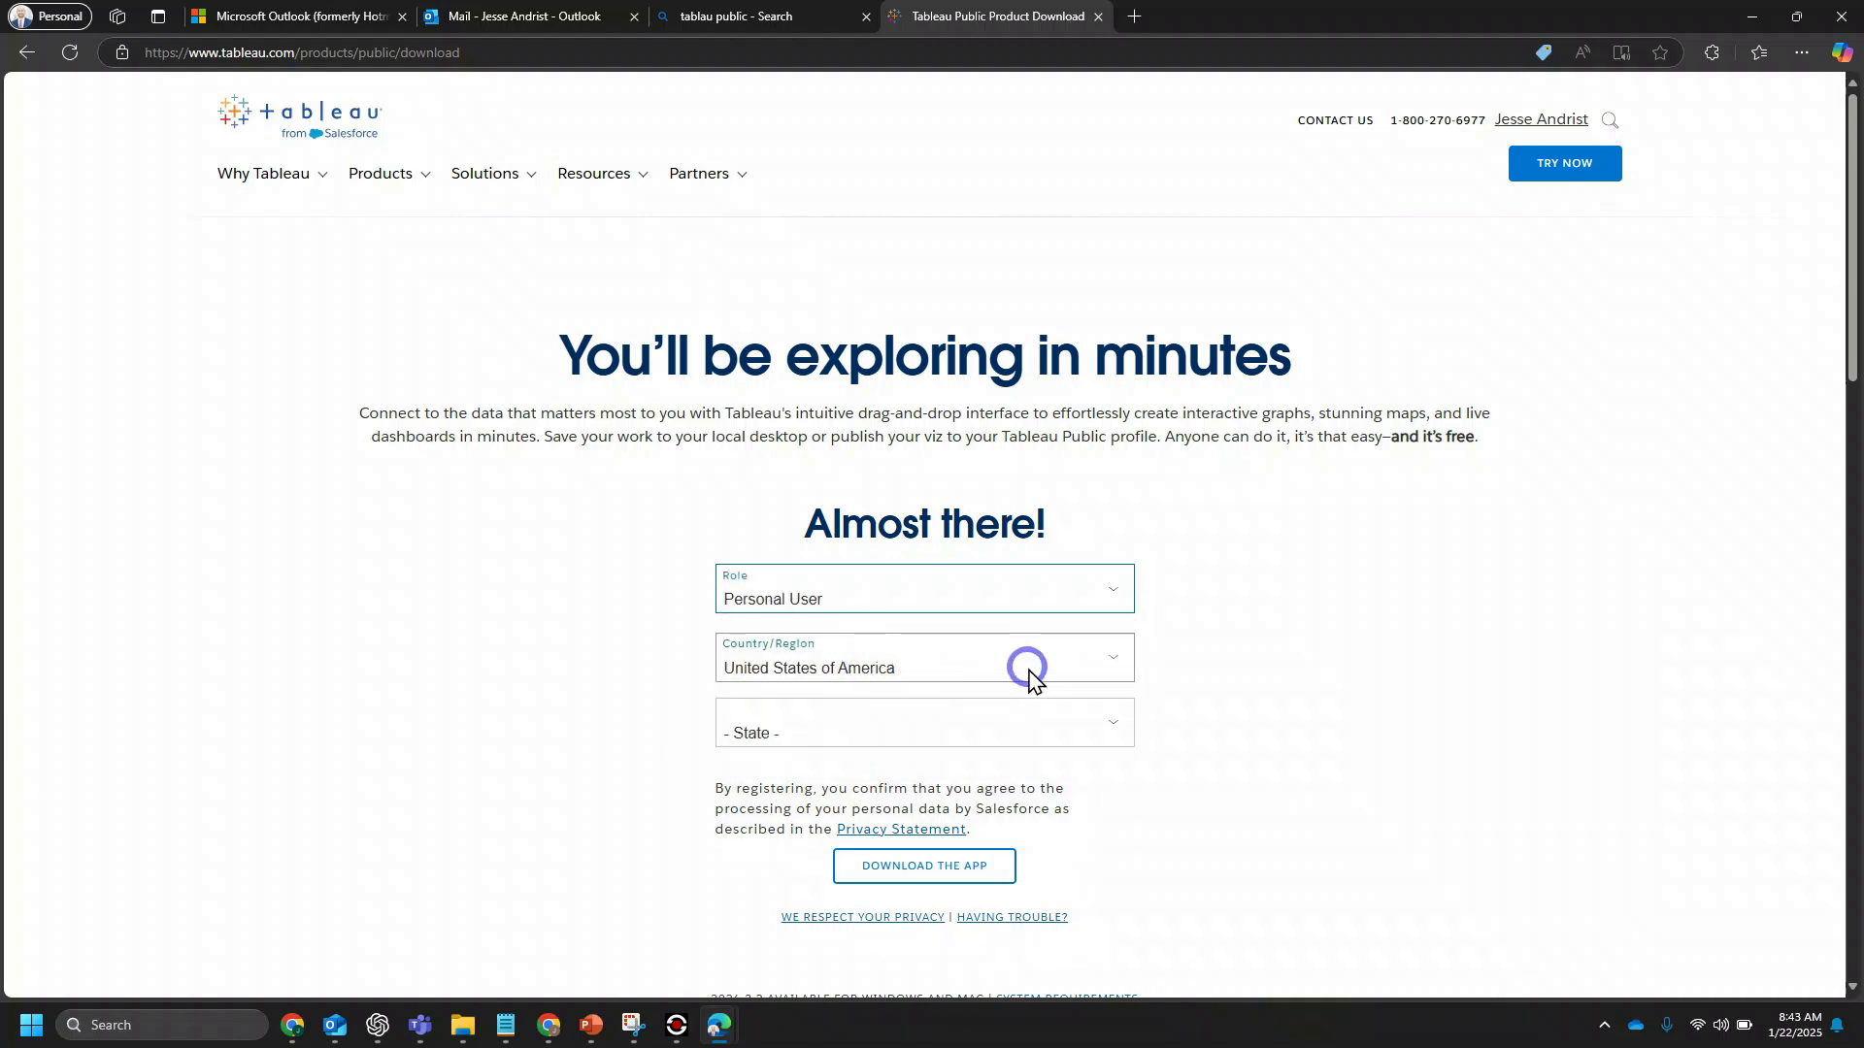
{"action": "left_click", "coordinate": [1019, 735]}
{"action": "type", "text": "min"}
{"action": "key", "text": "Return"}
{"action": "left_click", "coordinate": [961, 879]}
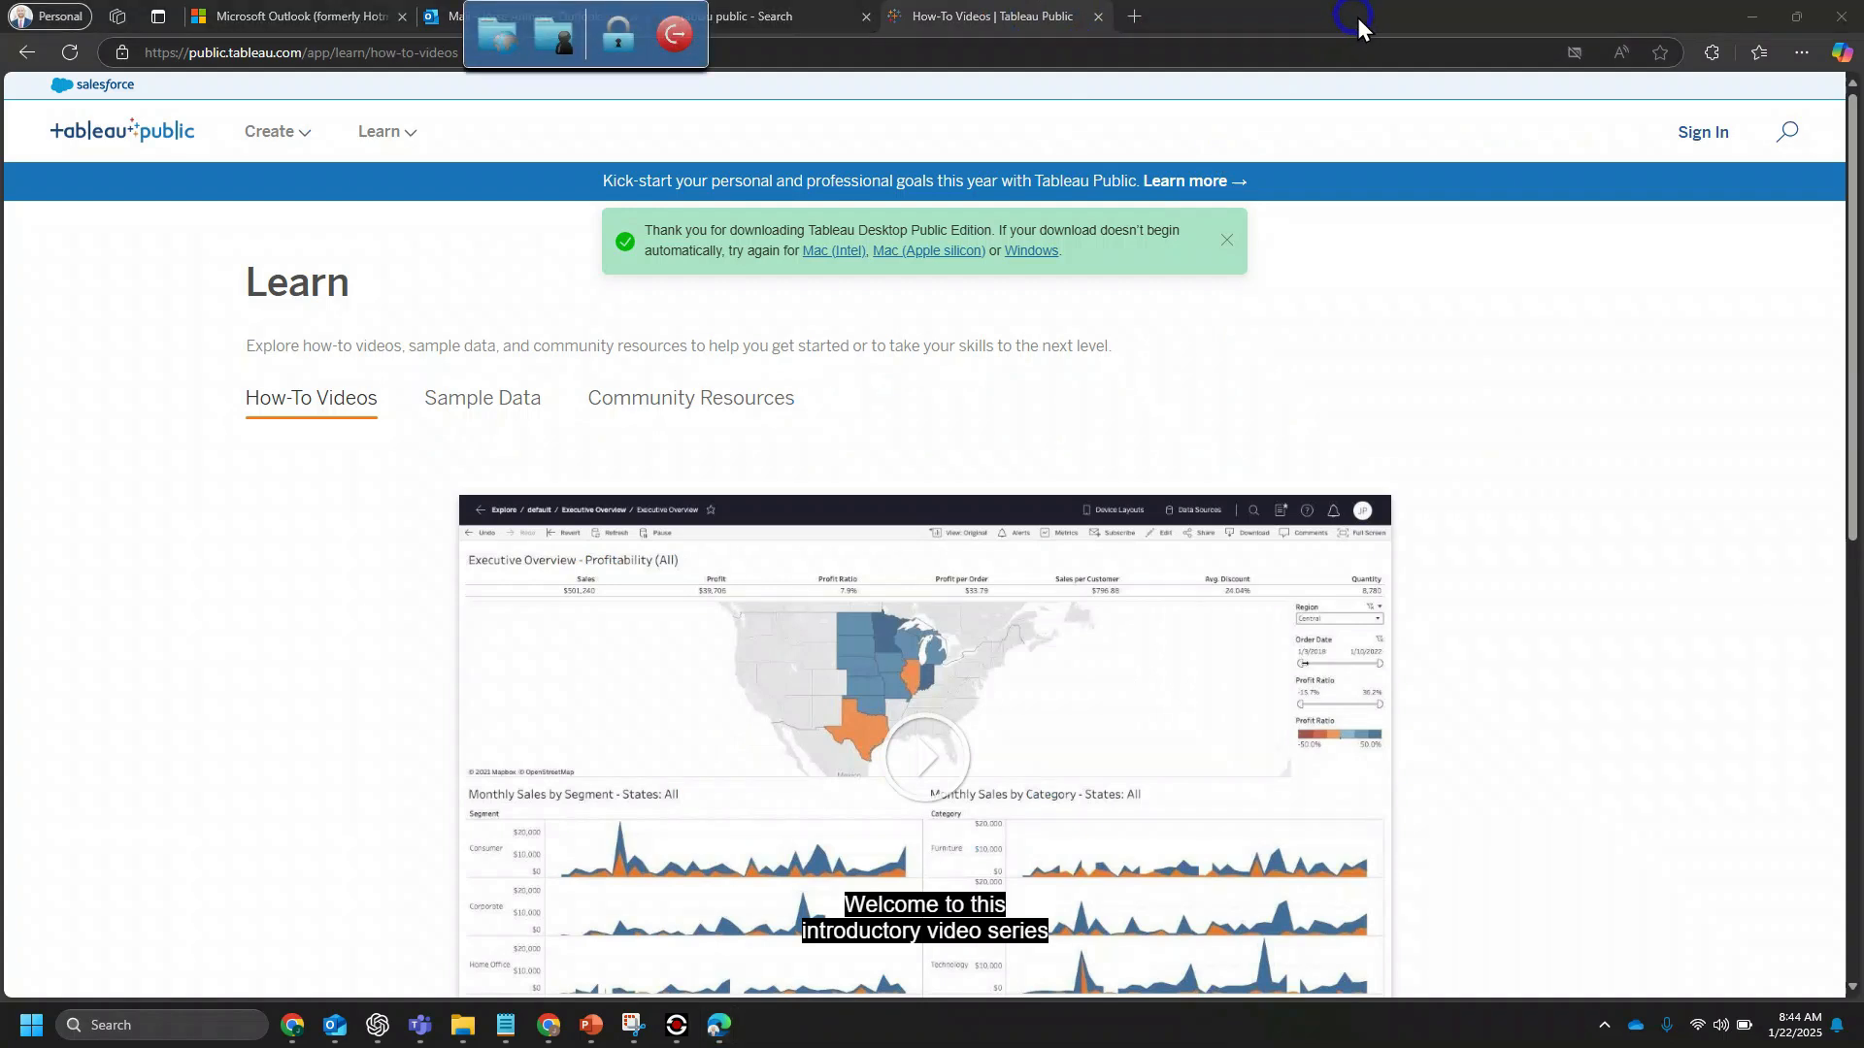
Step: Always allow pop-ups and redirects from public.tableau.com and retry the Windows download of Tableau Desktop Public Edition
{"action": "left_click", "coordinate": [1572, 52]}
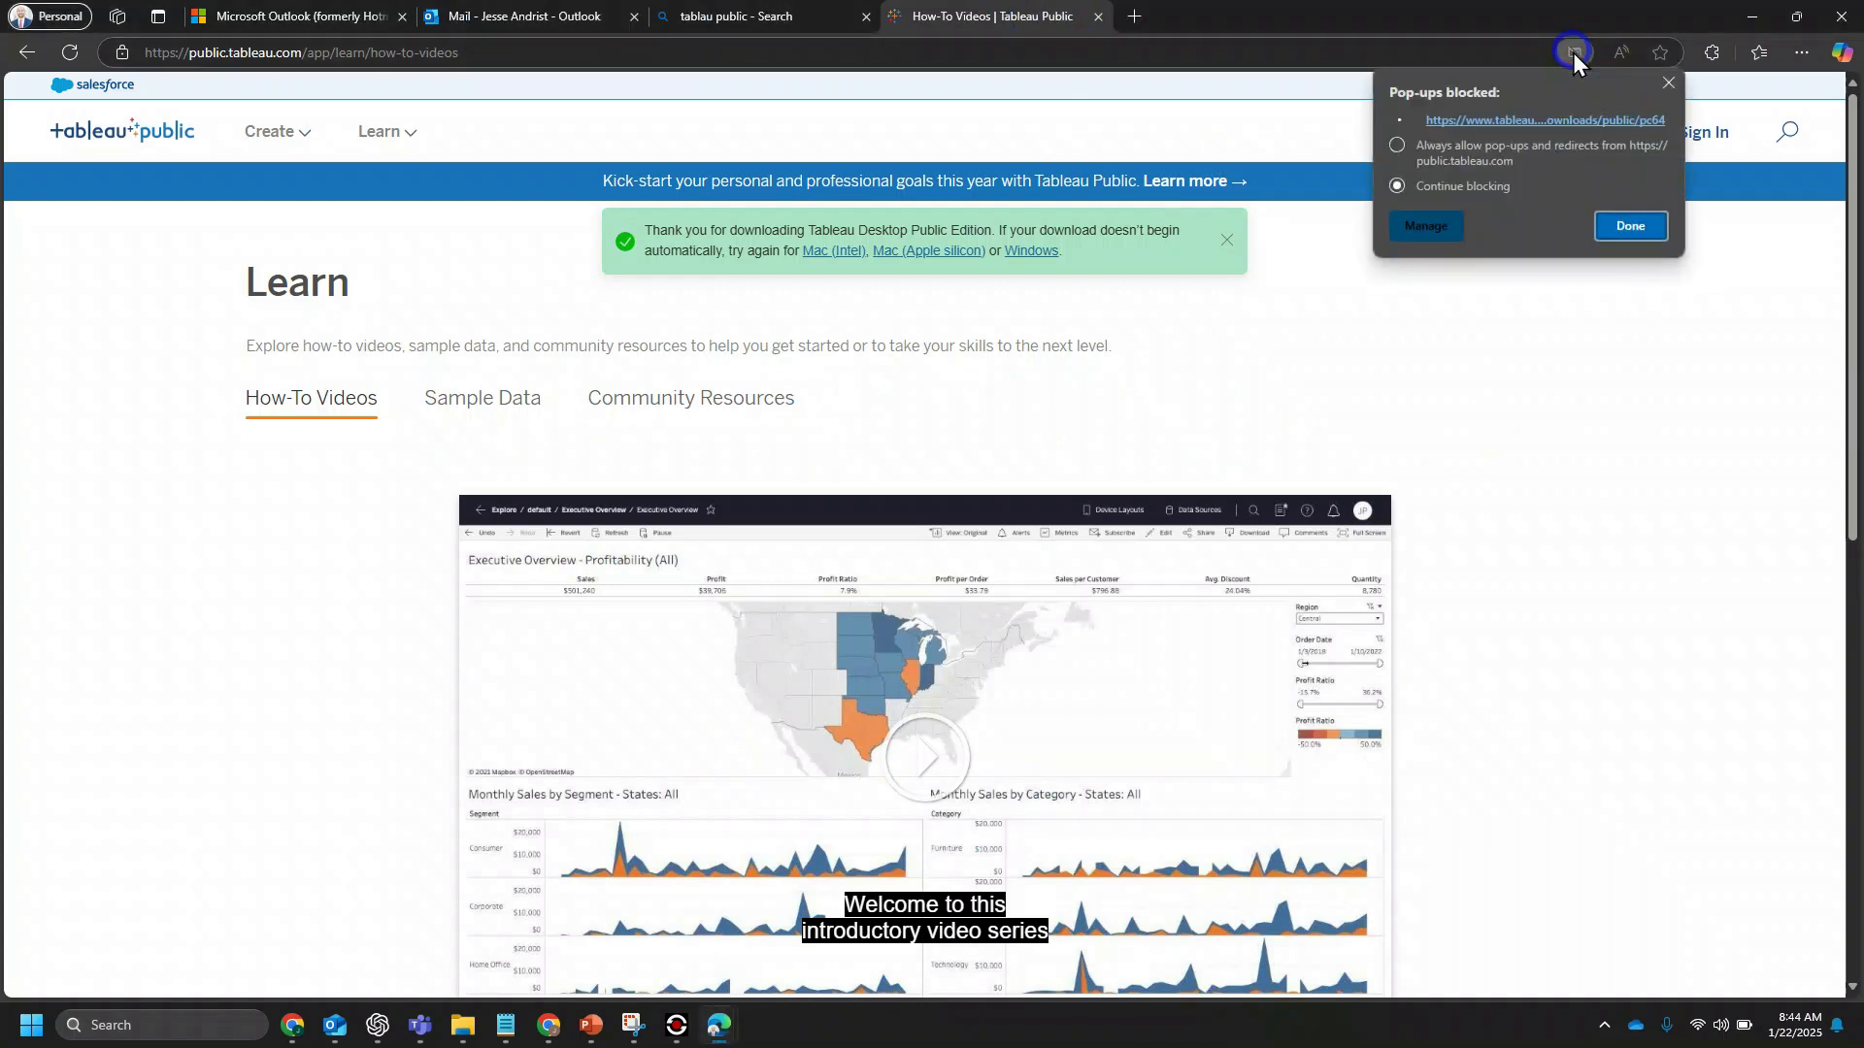
{"action": "left_click", "coordinate": [1396, 144]}
{"action": "left_click", "coordinate": [1627, 229]}
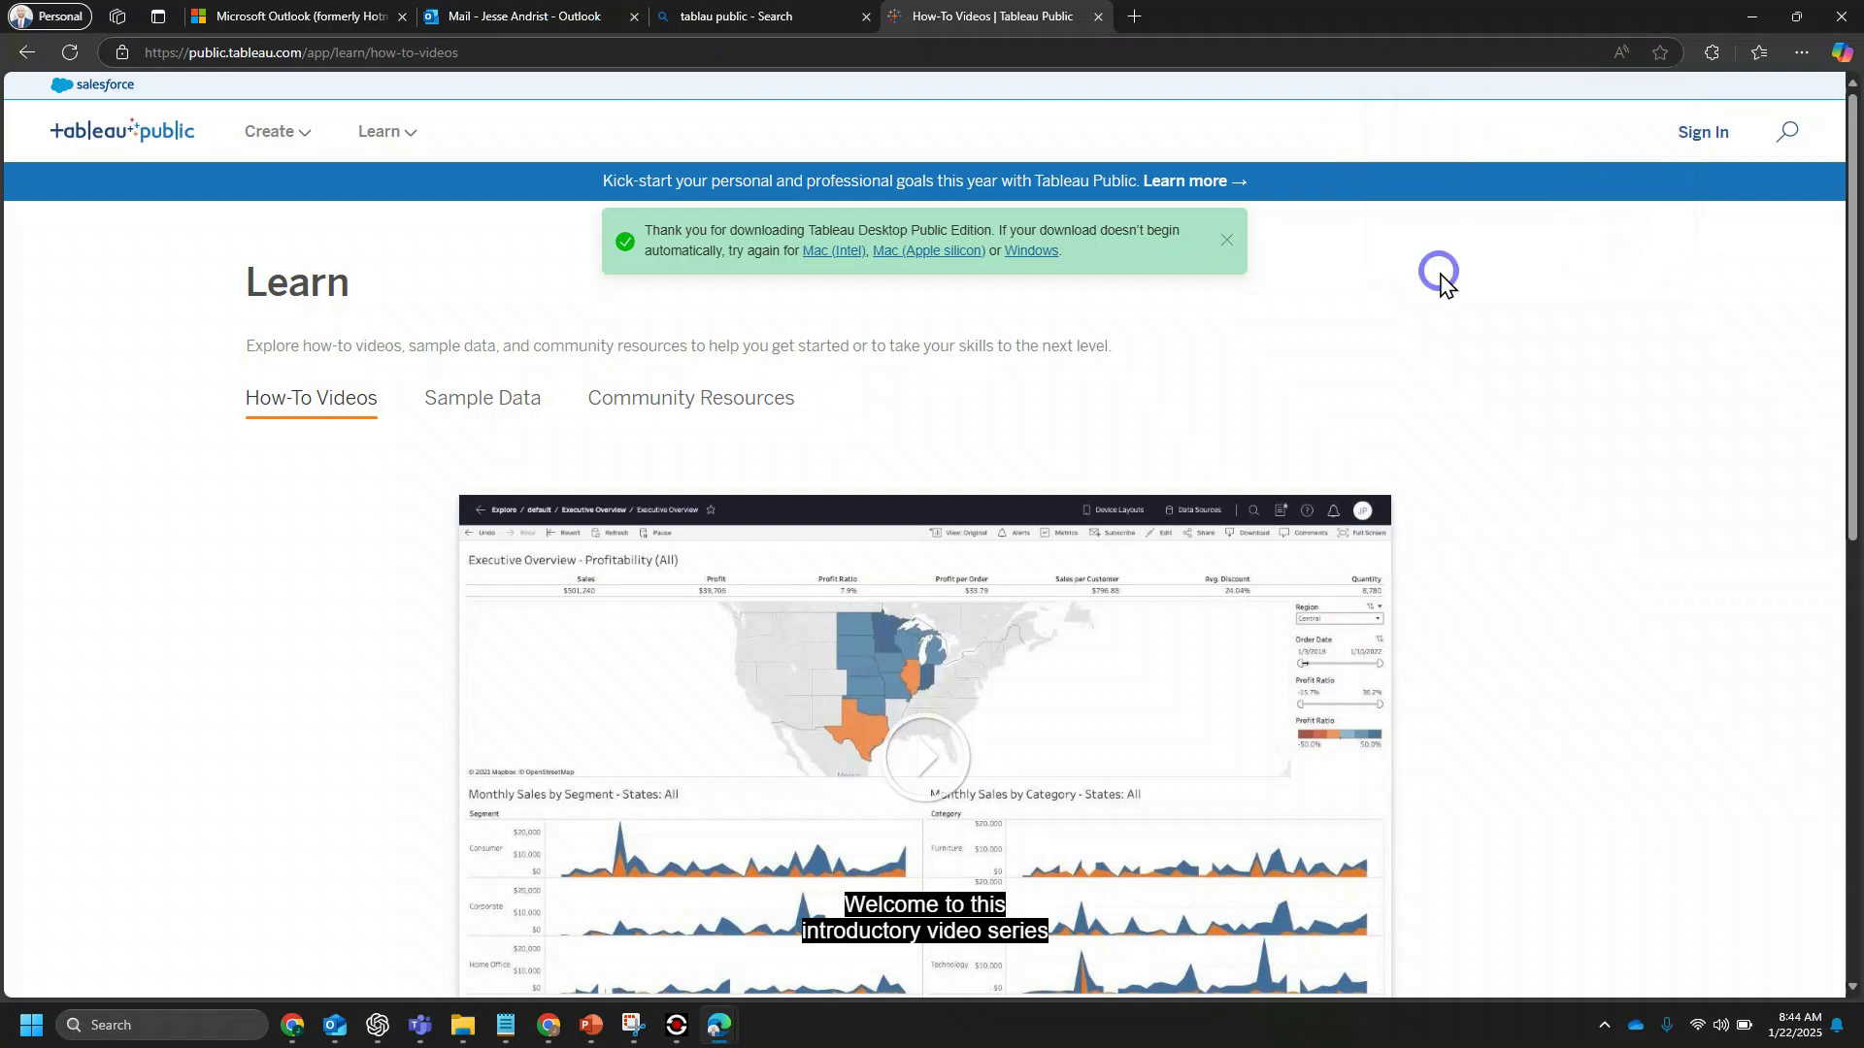
{"action": "left_click", "coordinate": [1045, 254]}
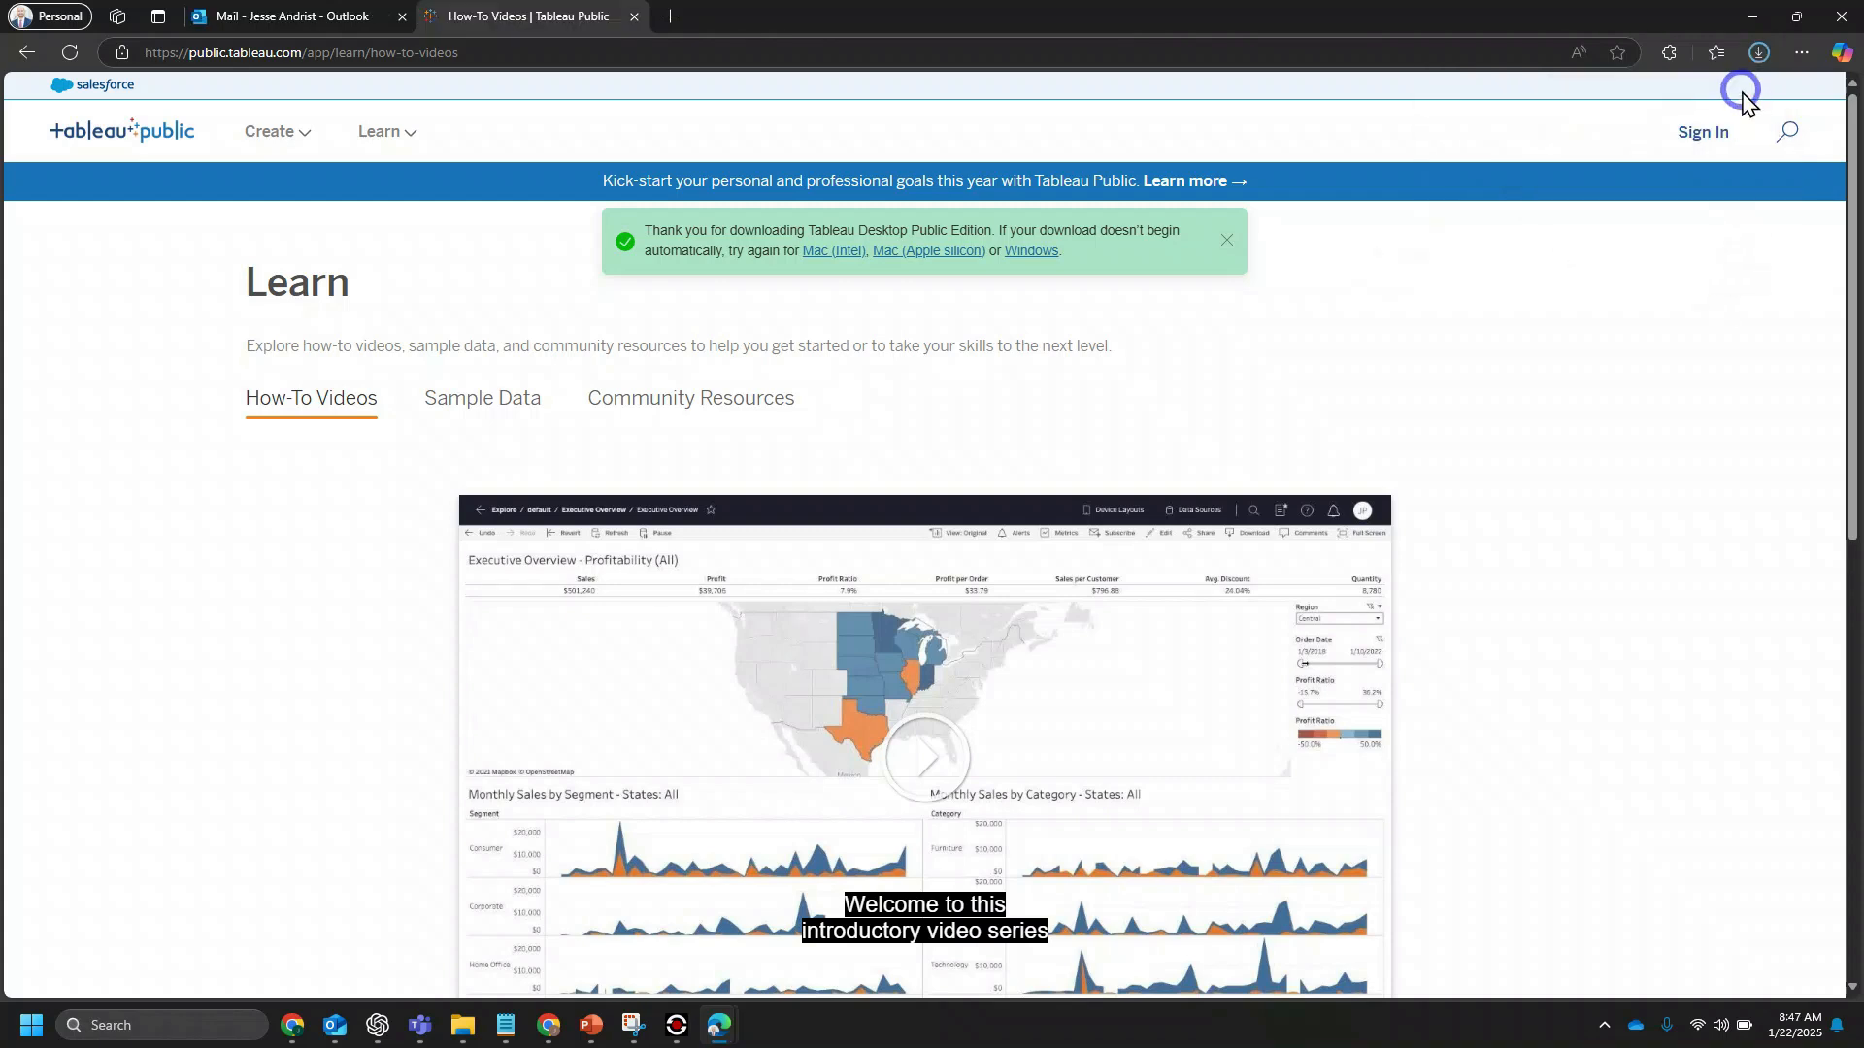
Step: Run the downloaded Tableau Public 2024.3 installer, accept the license agreement, and install it
{"action": "left_click", "coordinate": [1759, 53]}
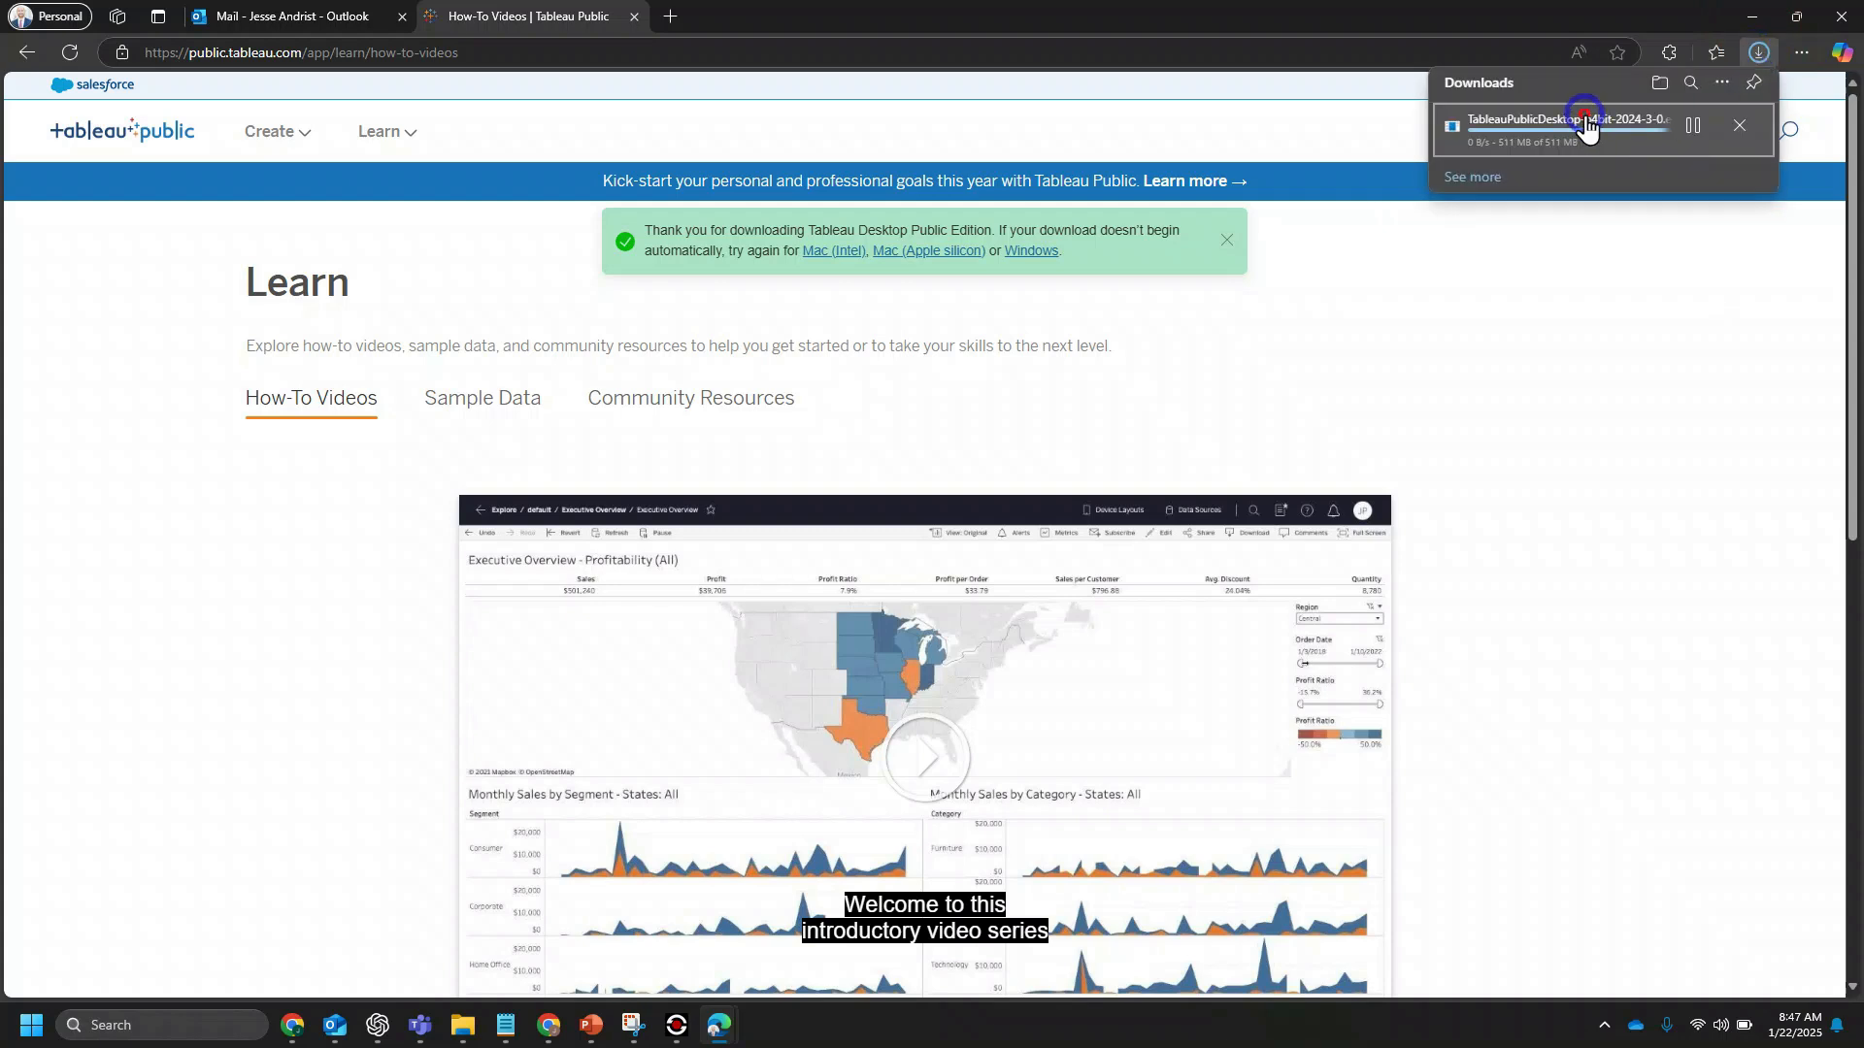
{"action": "left_click", "coordinate": [1585, 124]}
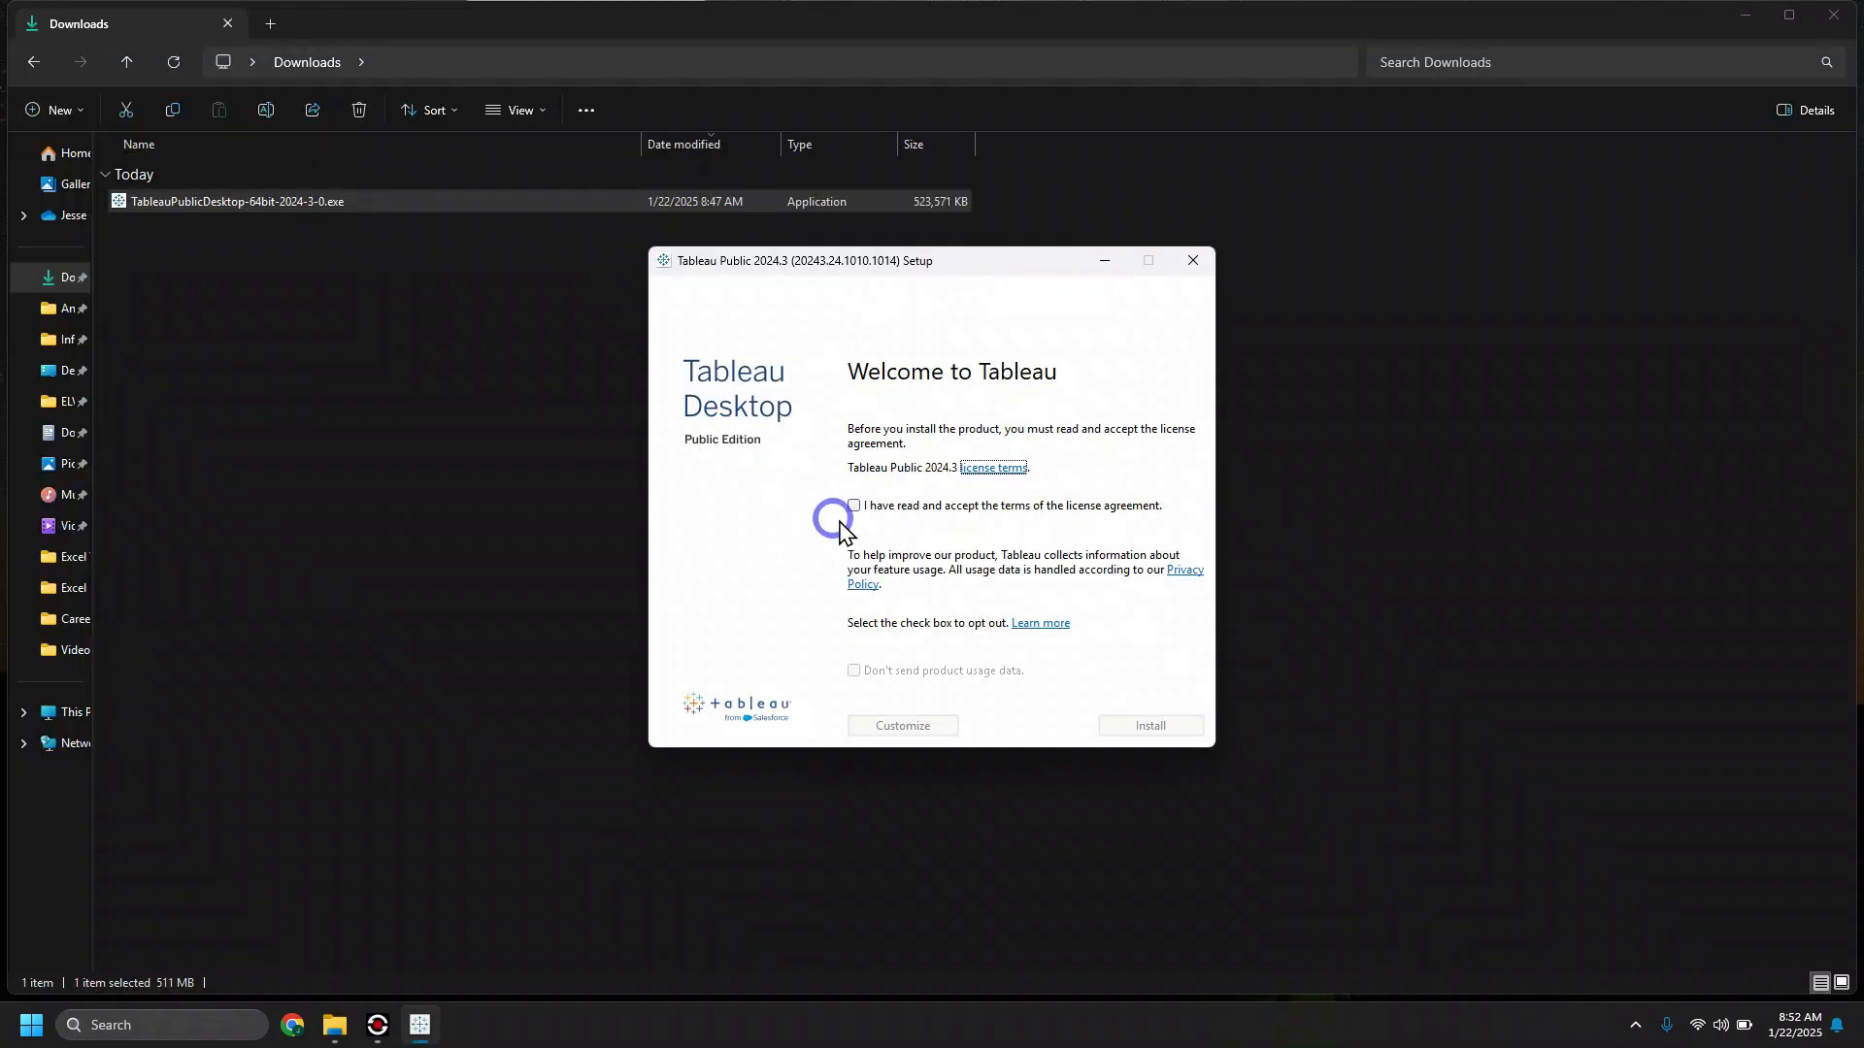
{"action": "left_click", "coordinate": [853, 506]}
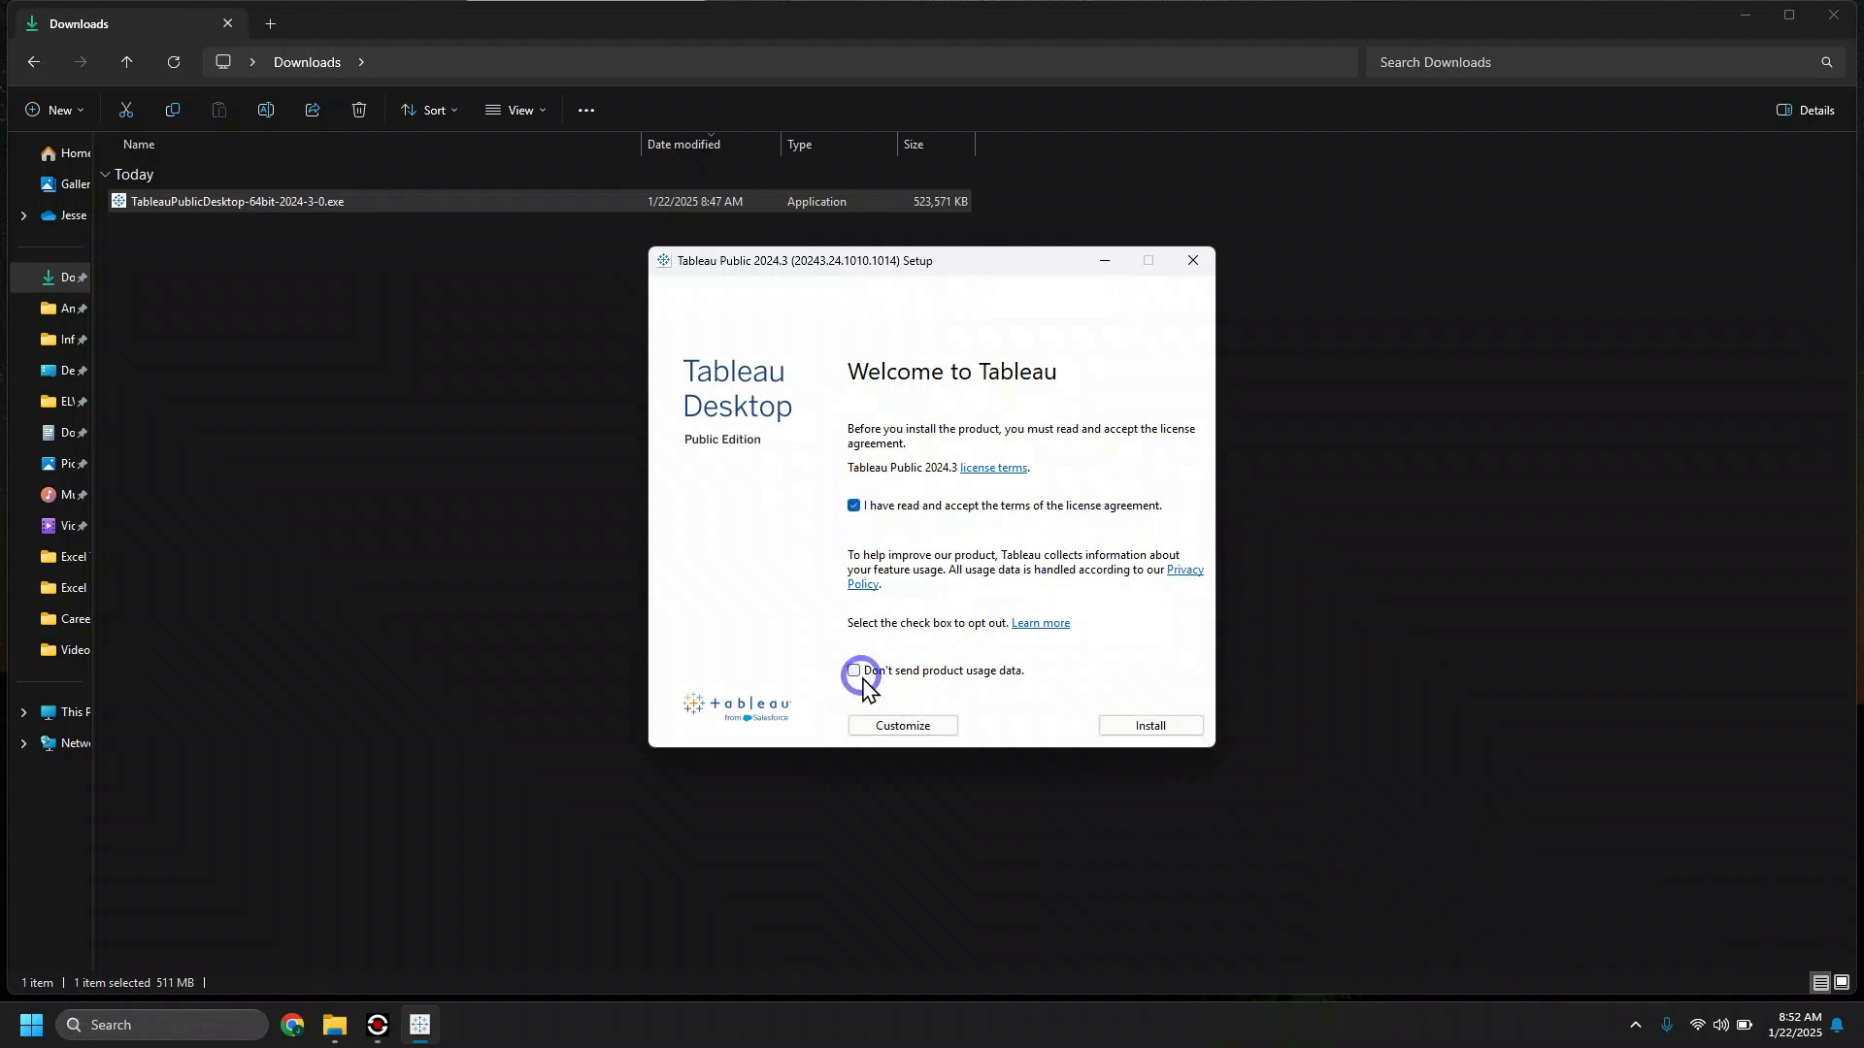
{"action": "left_click", "coordinate": [1151, 726]}
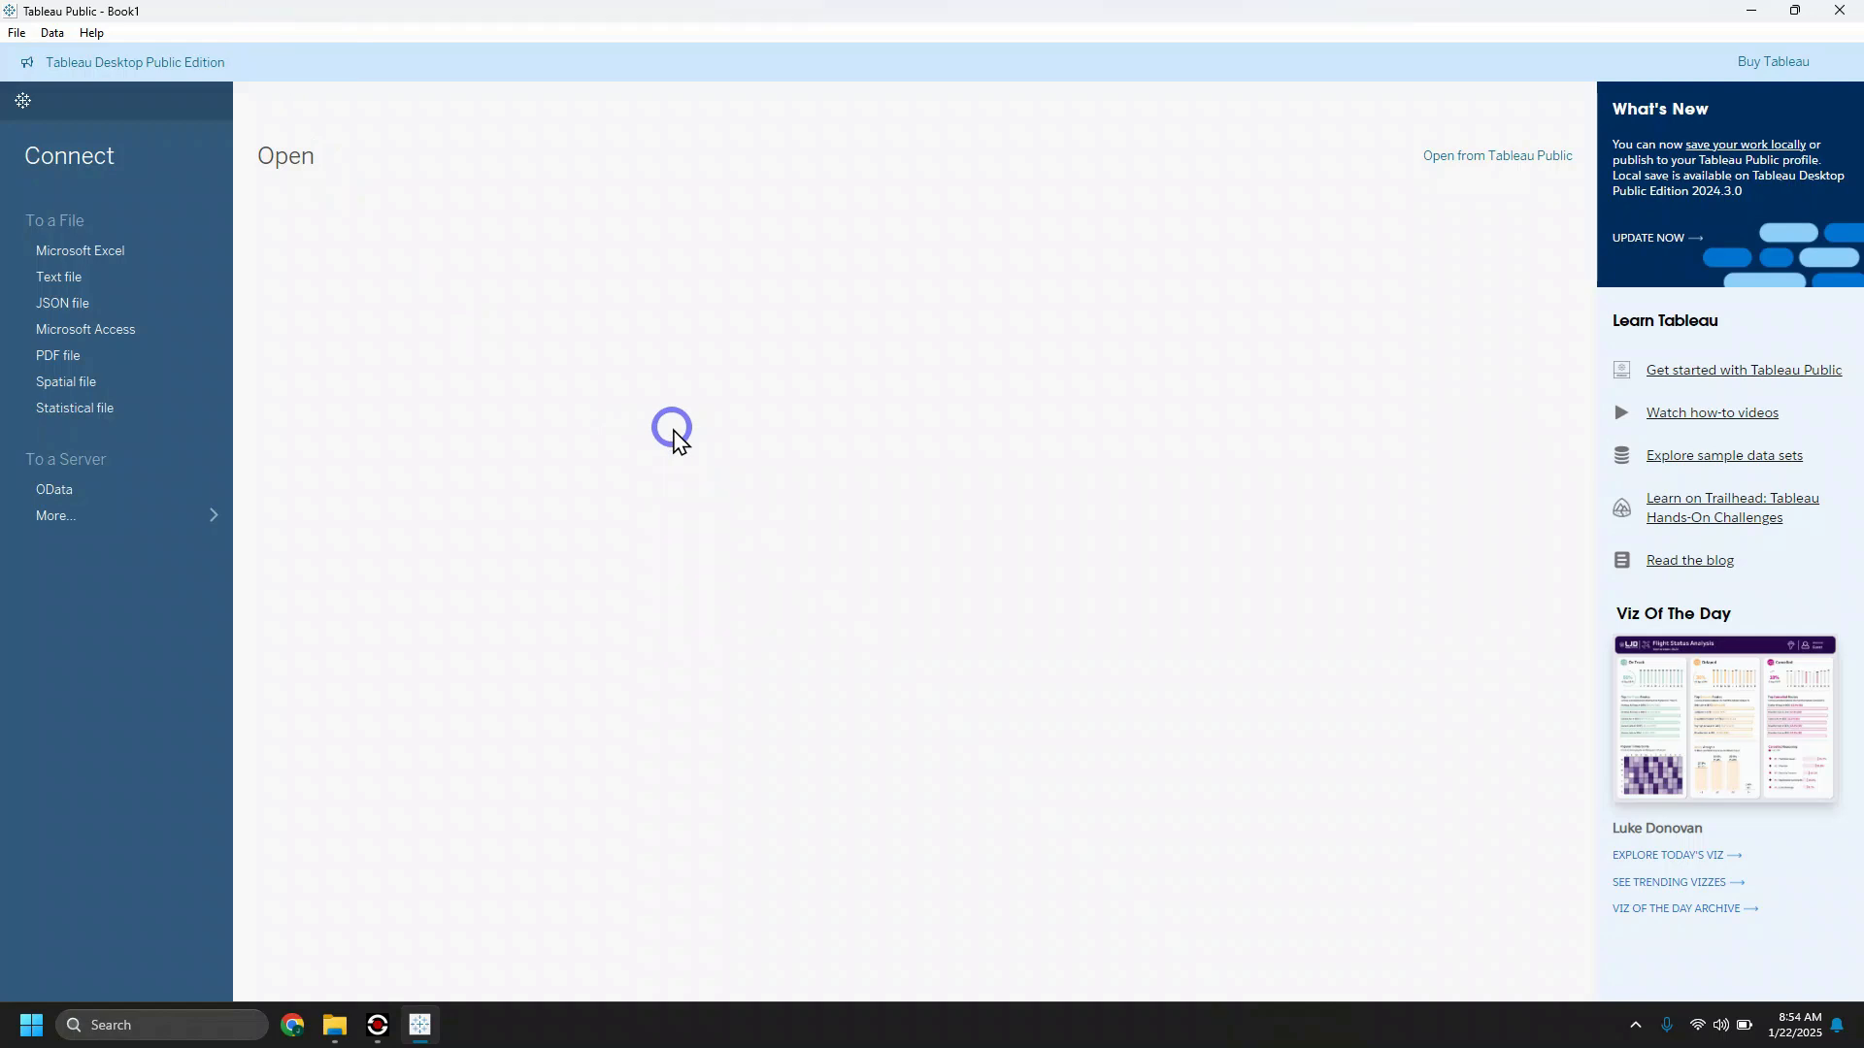
Step: Minimize Tableau Public and look through the pinned Start apps for it
{"action": "left_click", "coordinate": [1750, 11]}
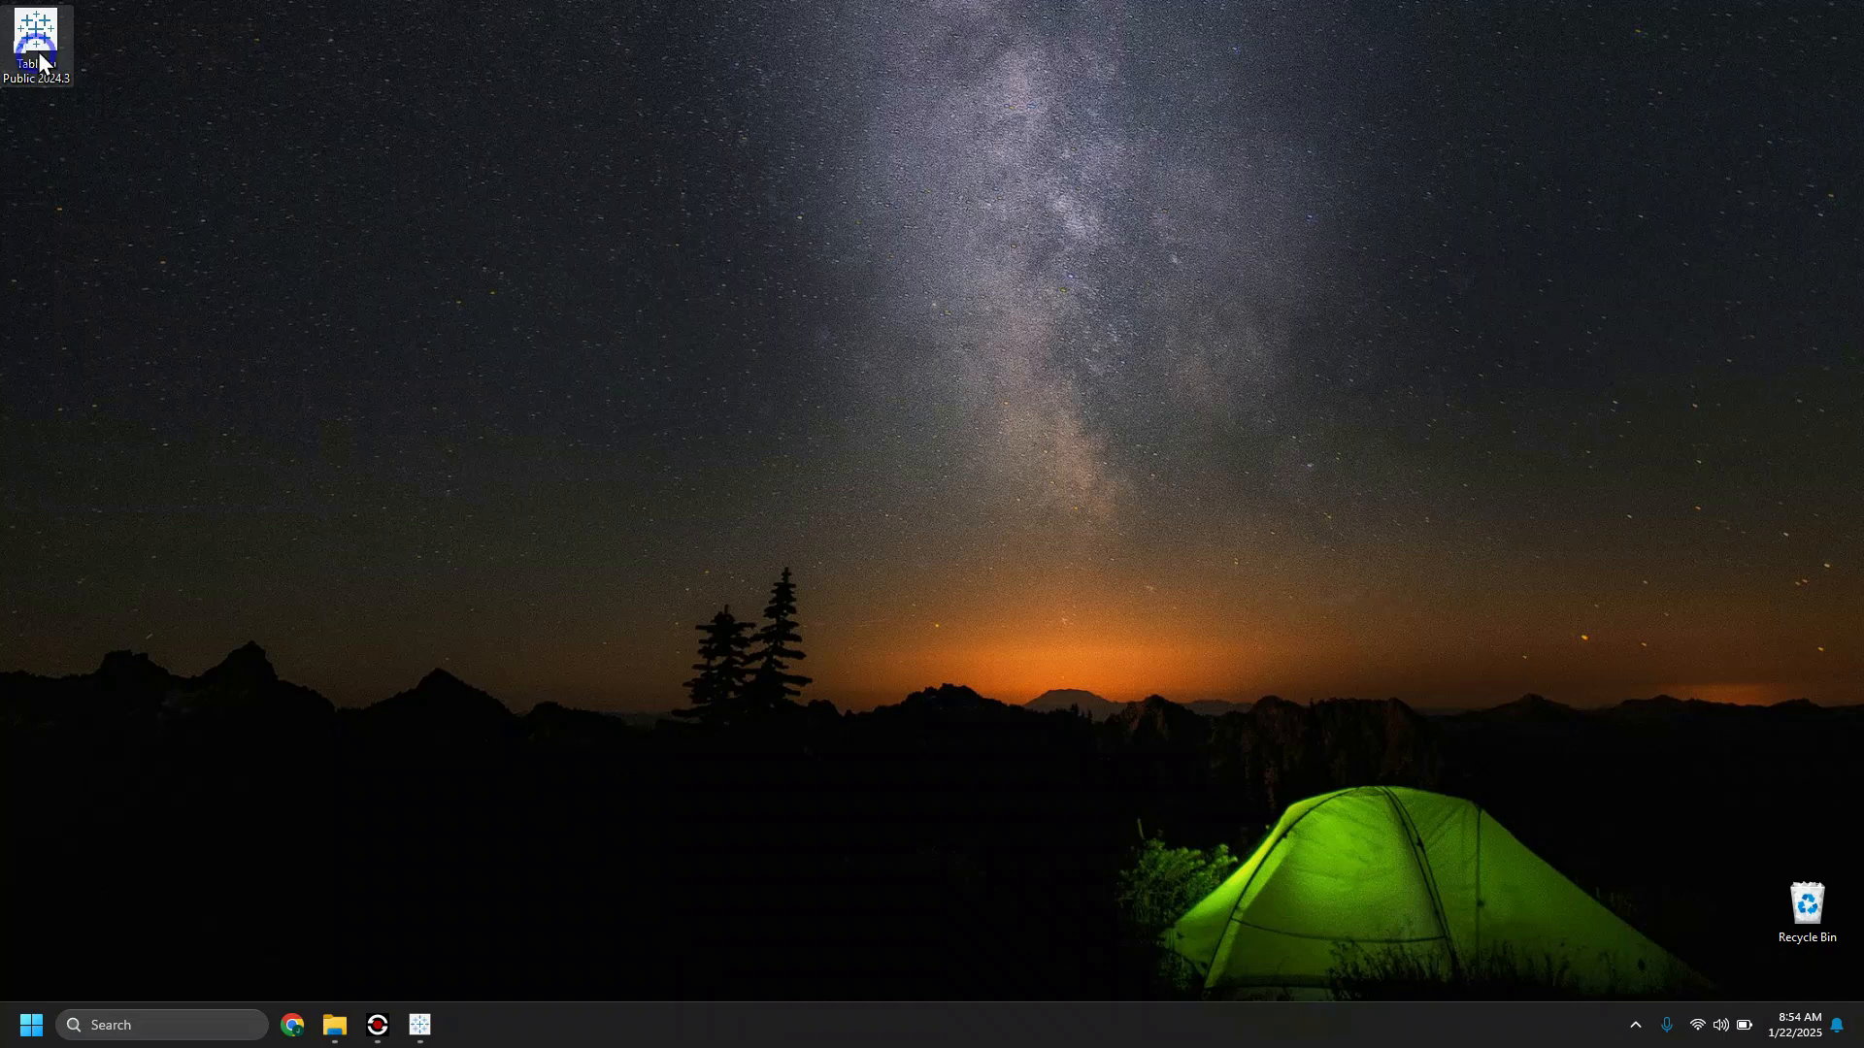
{"action": "left_click", "coordinate": [29, 1029]}
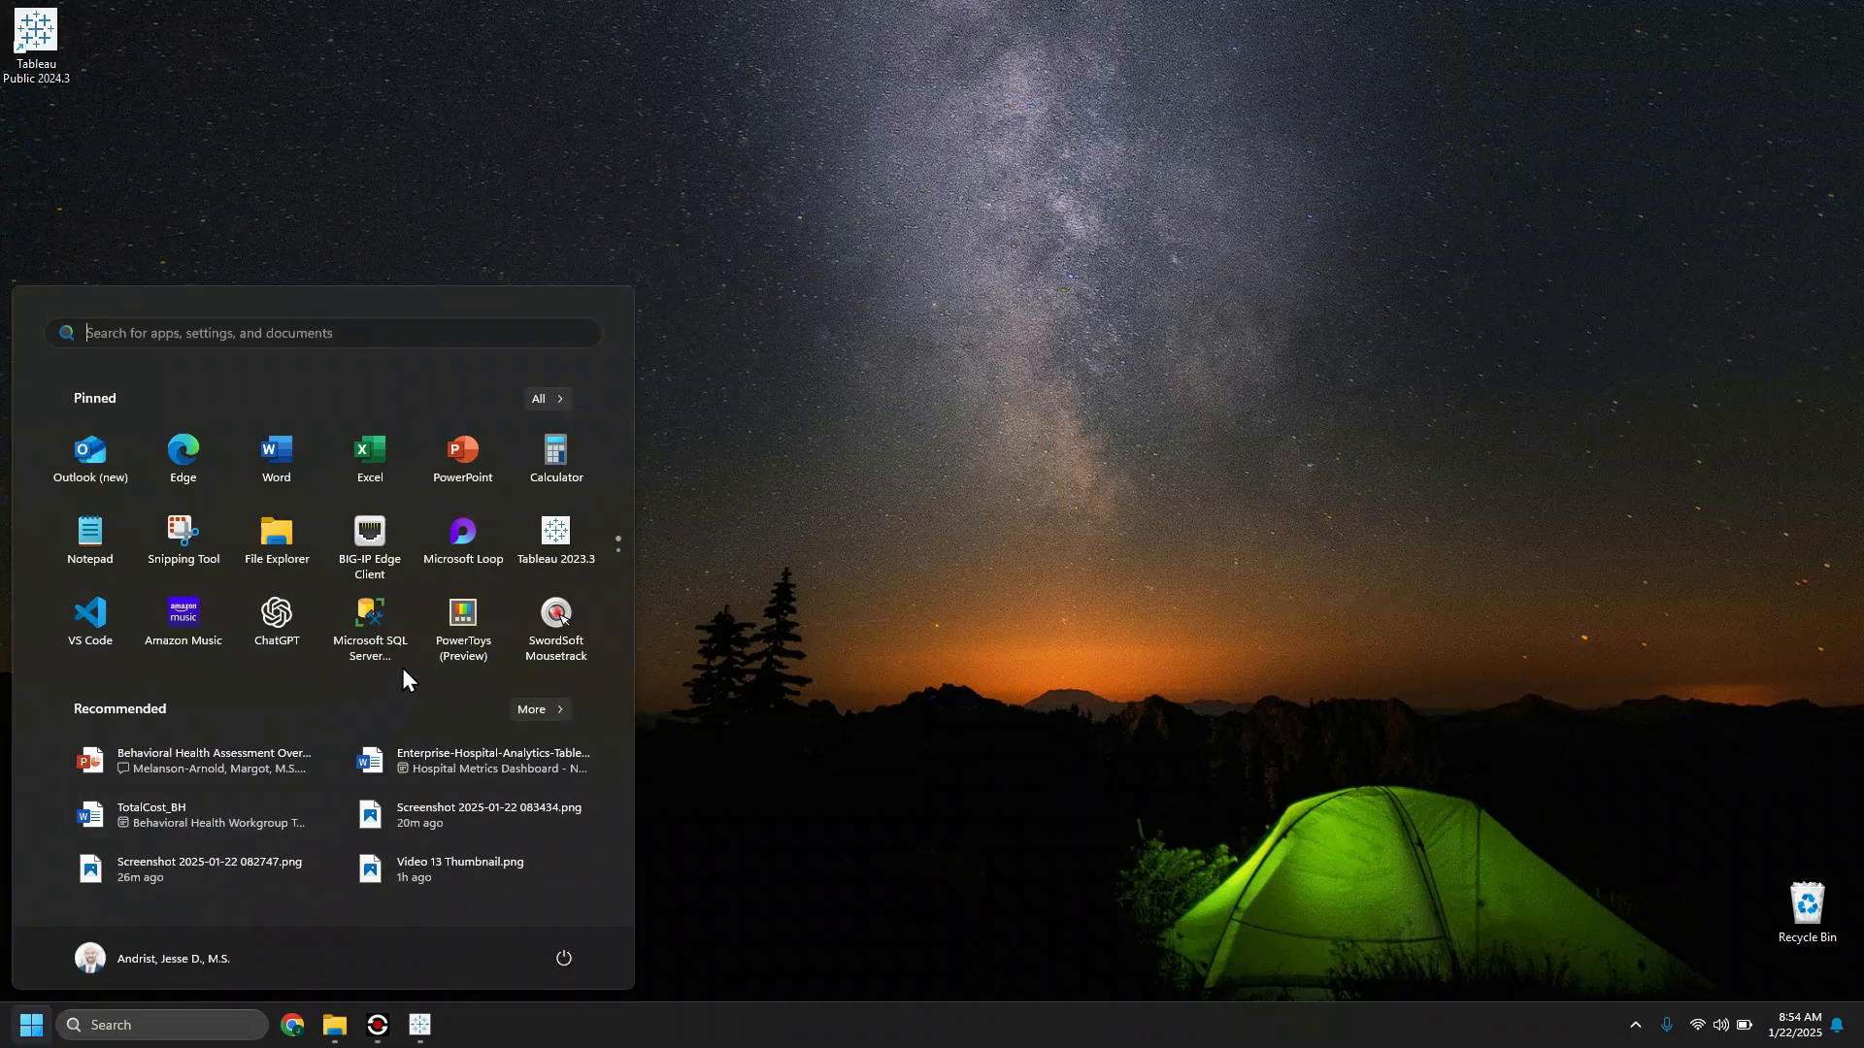
{"action": "scroll", "coordinate": [445, 589], "scroll_direction": "down", "scroll_amount": 1}
{"action": "scroll", "coordinate": [424, 562], "scroll_direction": "up", "scroll_amount": 1}
{"action": "scroll", "coordinate": [446, 555], "scroll_direction": "down", "scroll_amount": 1}
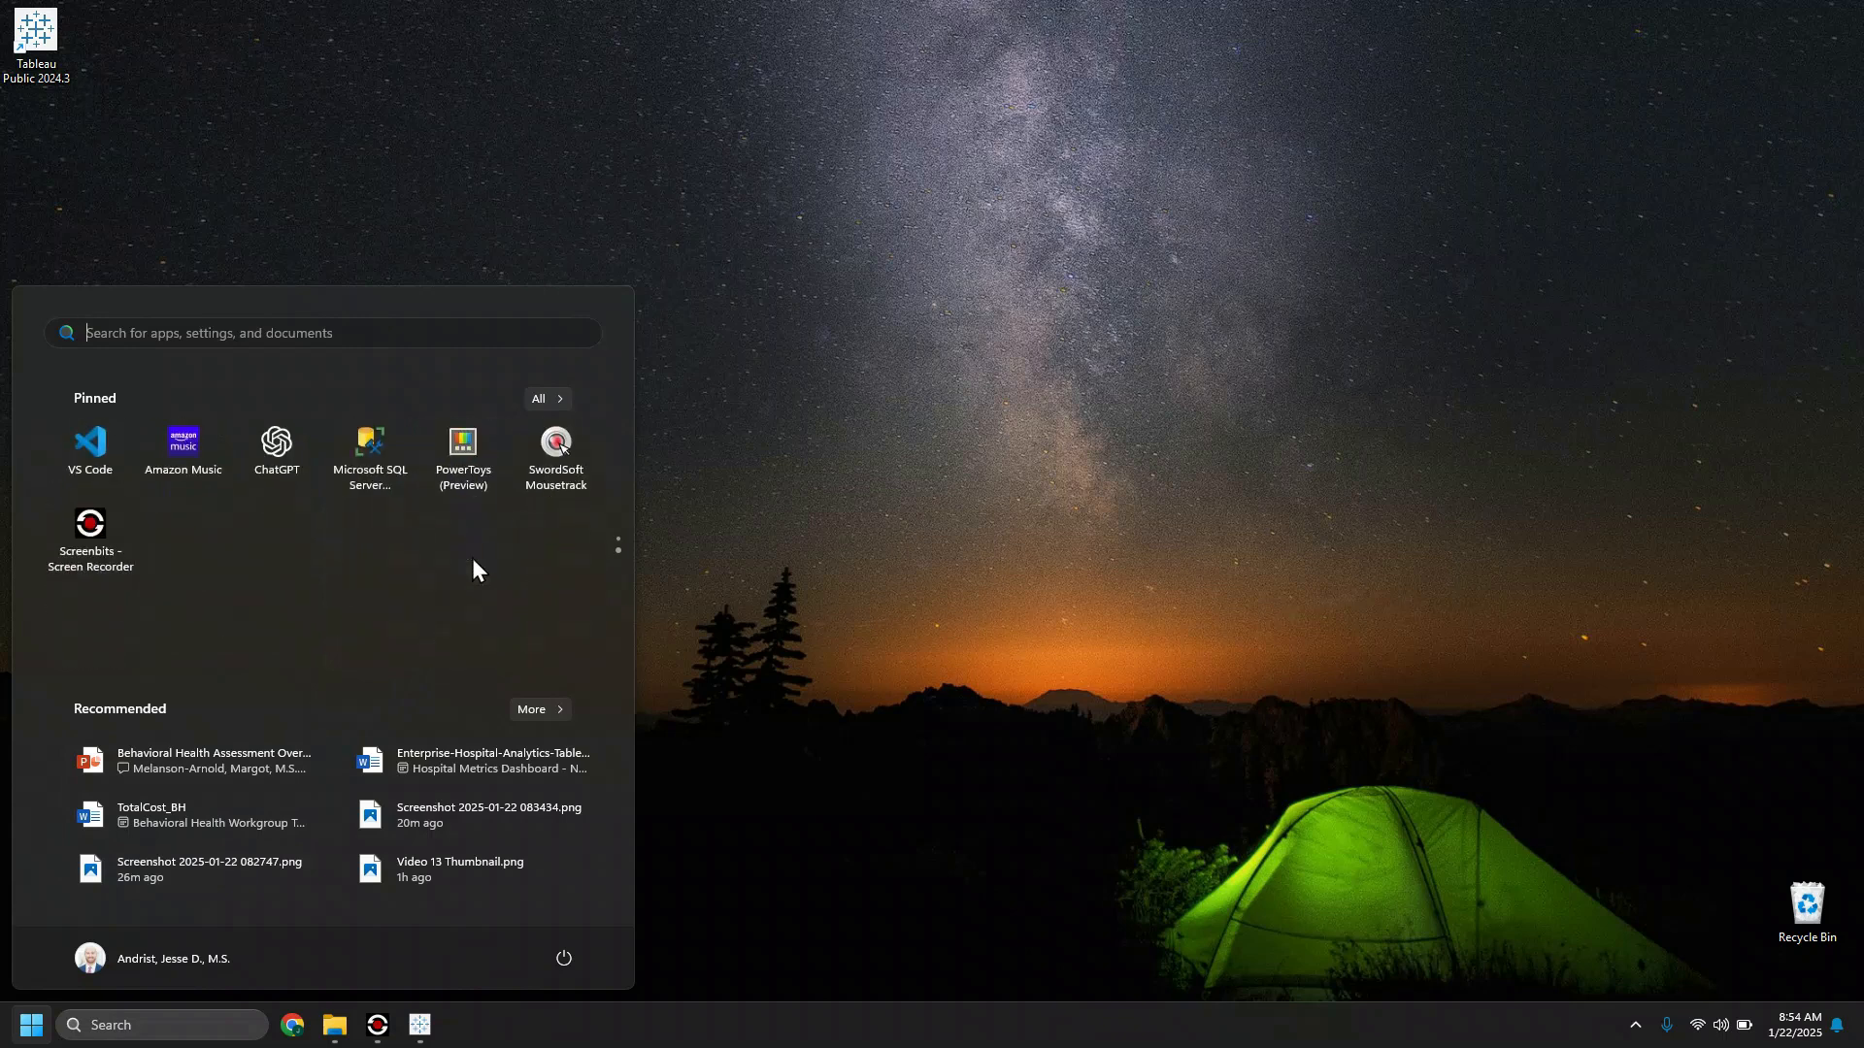
Step: Search the installed apps for "public" and switch back to the already open Tableau Public window
{"action": "left_click", "coordinate": [258, 340]}
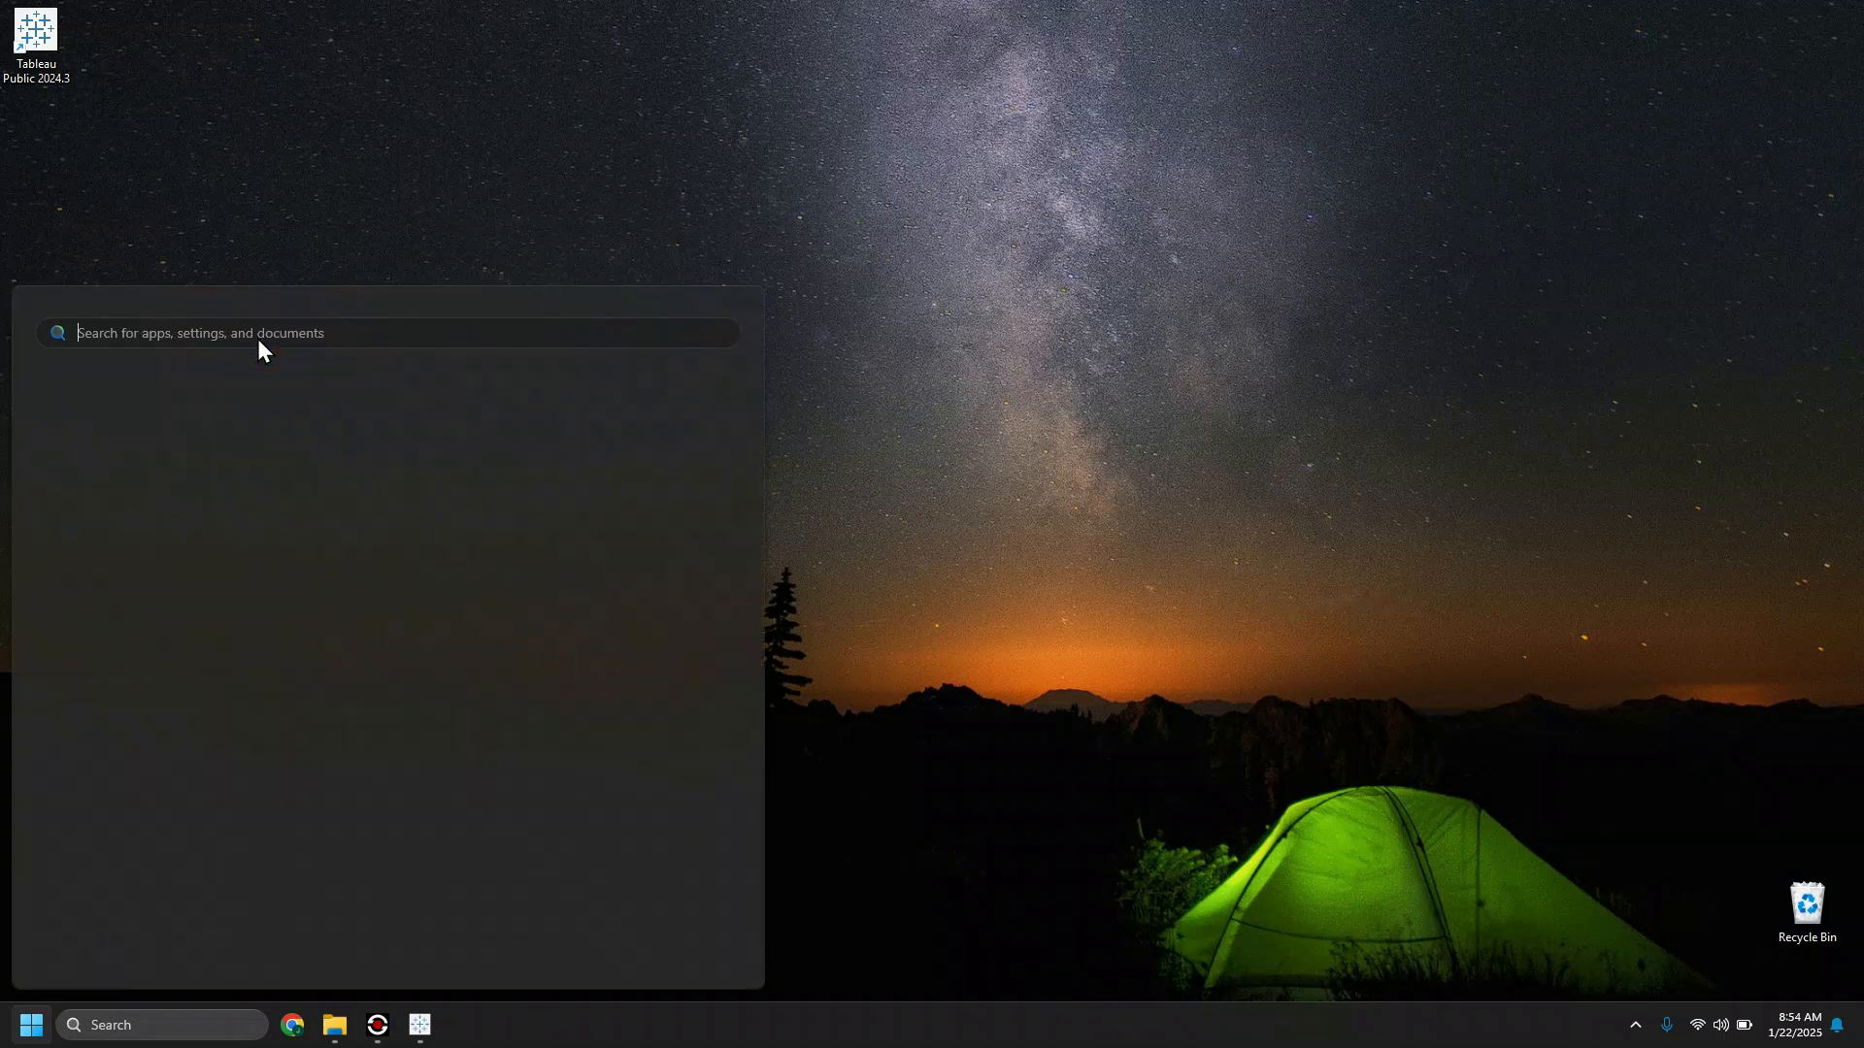
{"action": "type", "text": "tabl"}
{"action": "key", "text": "BackSpace"}
{"action": "key", "text": "BackSpace"}
{"action": "key", "text": "BackSpace"}
{"action": "key", "text": "BackSpace"}
{"action": "type", "text": "public"}
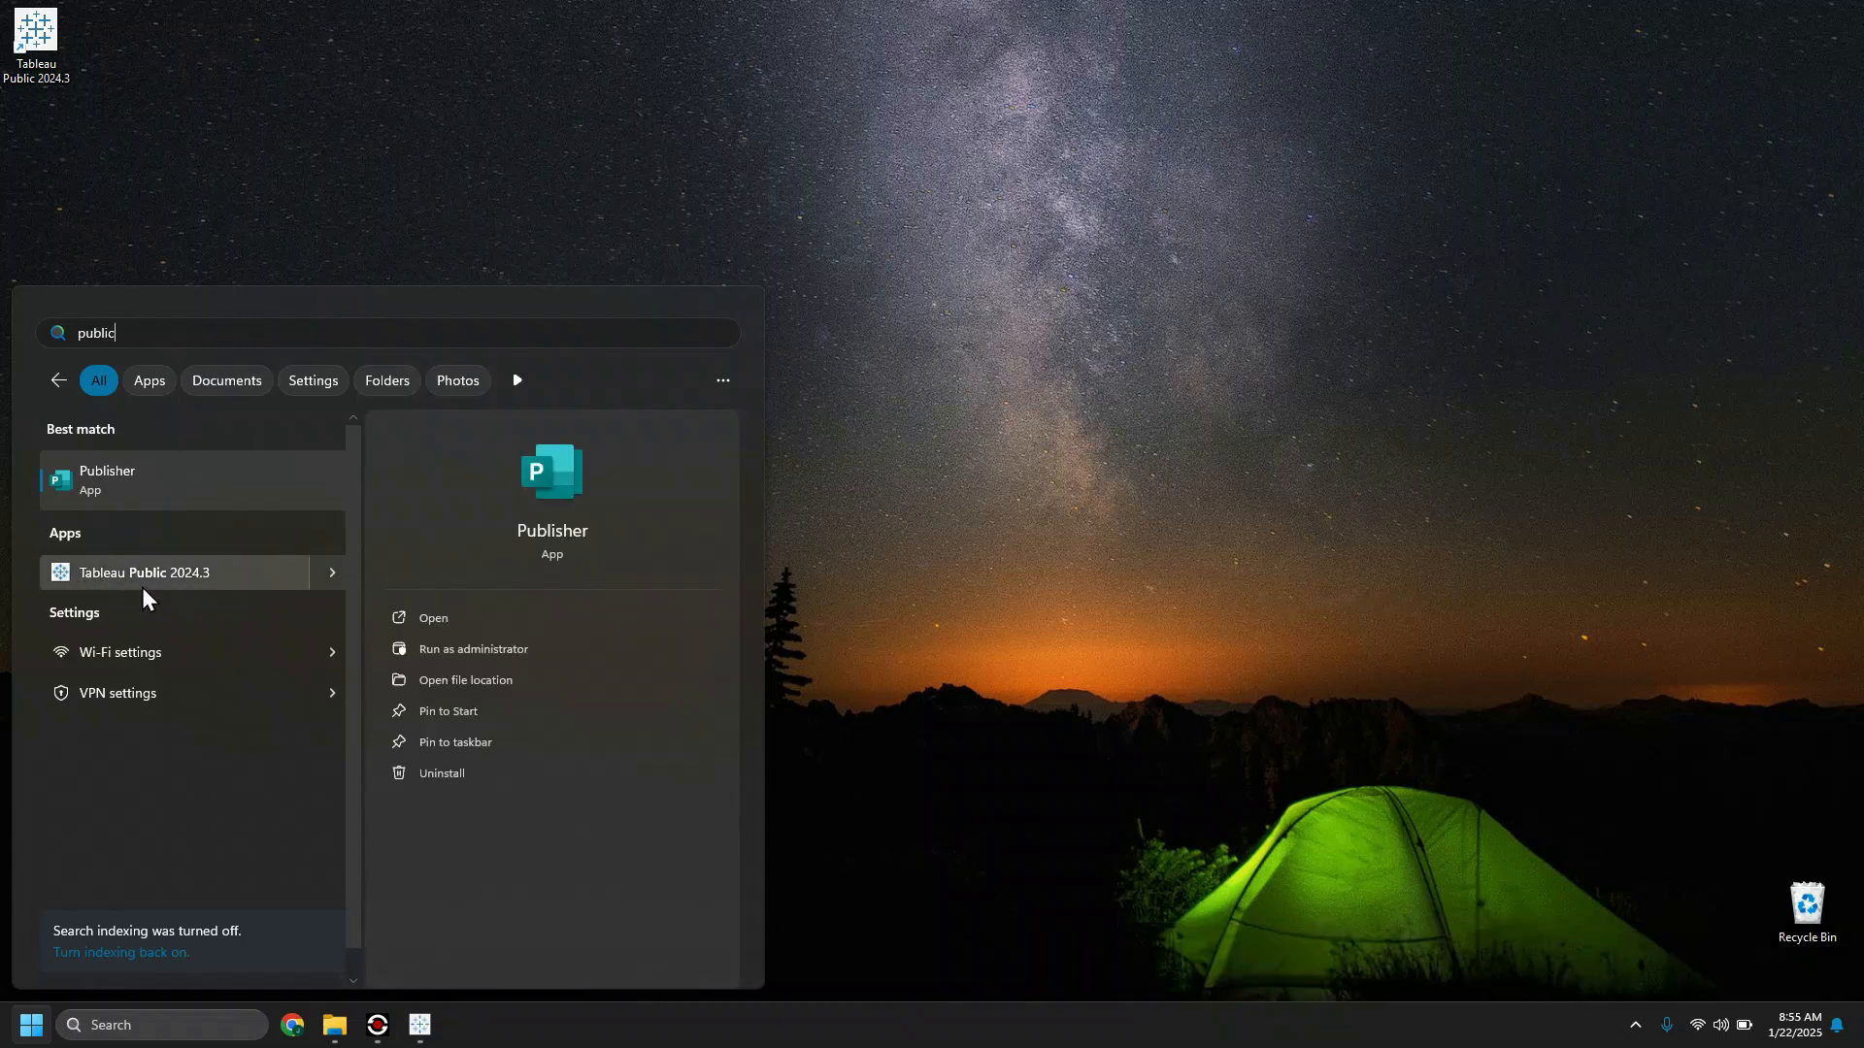
{"action": "left_click", "coordinate": [223, 218]}
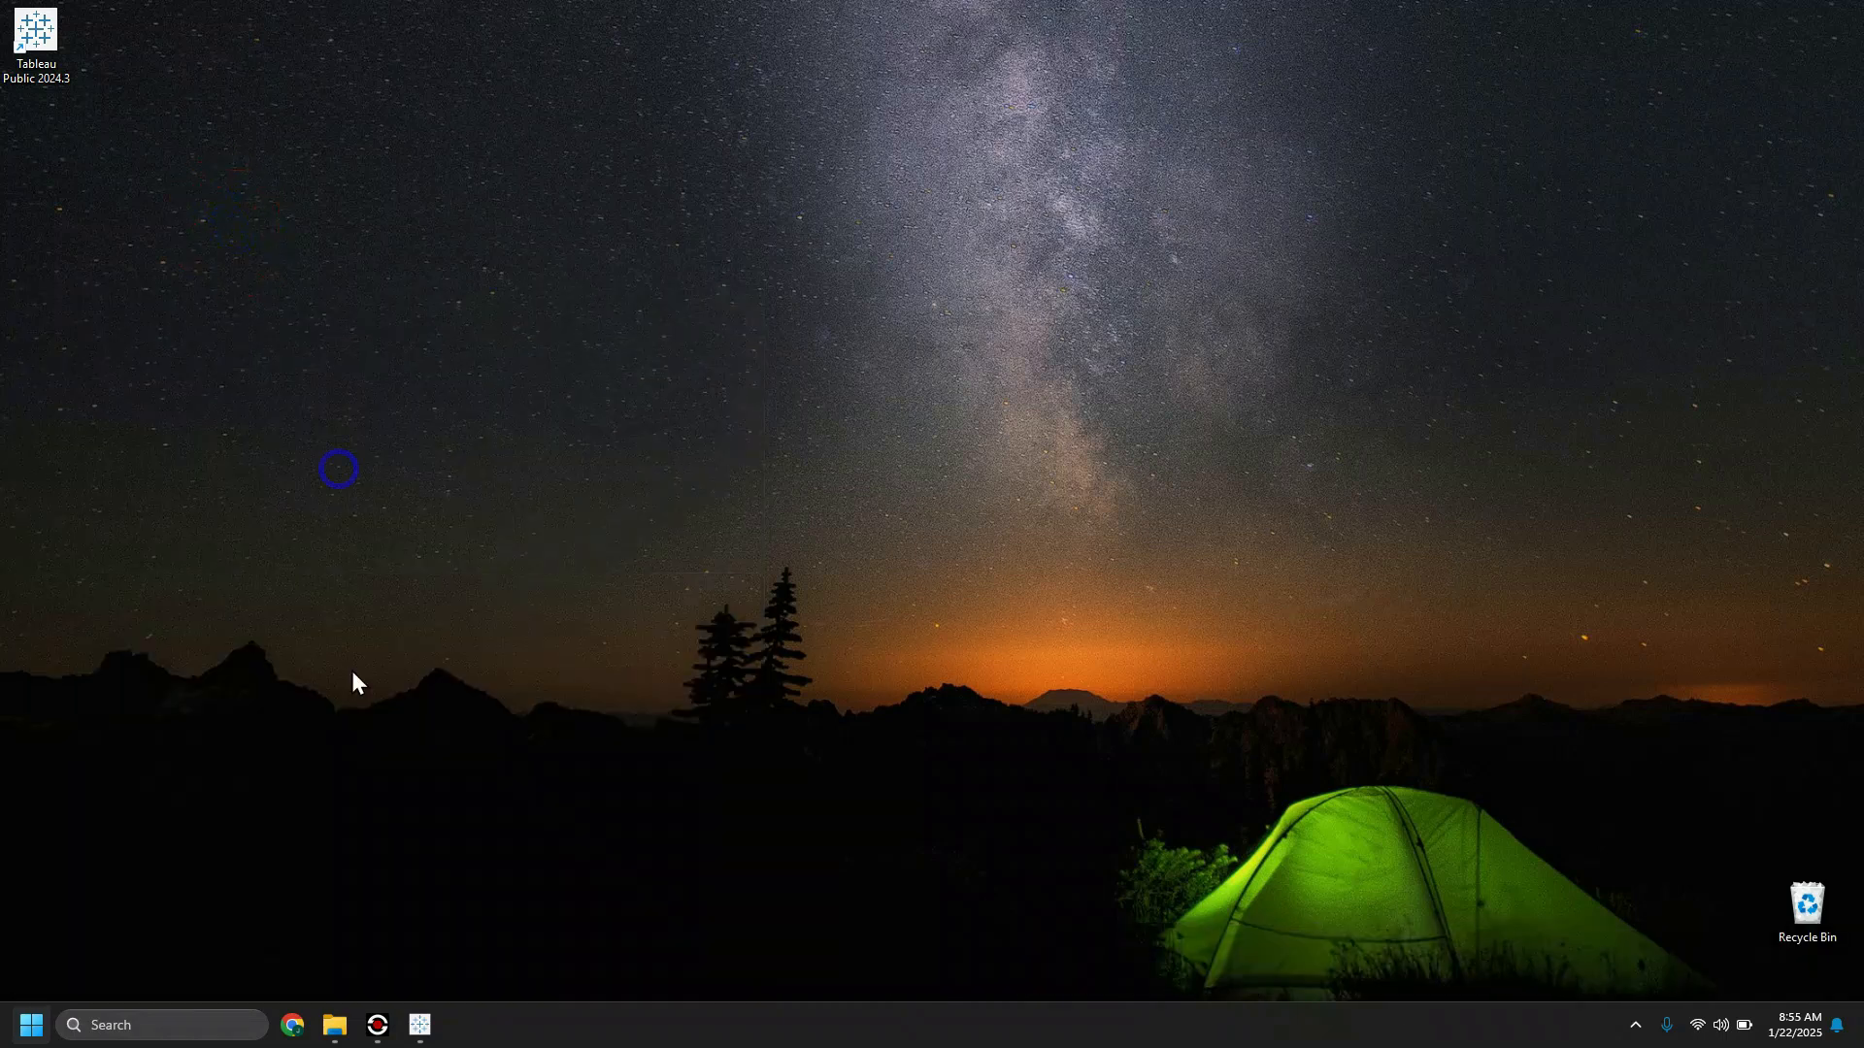
{"action": "left_click", "coordinate": [417, 1025]}
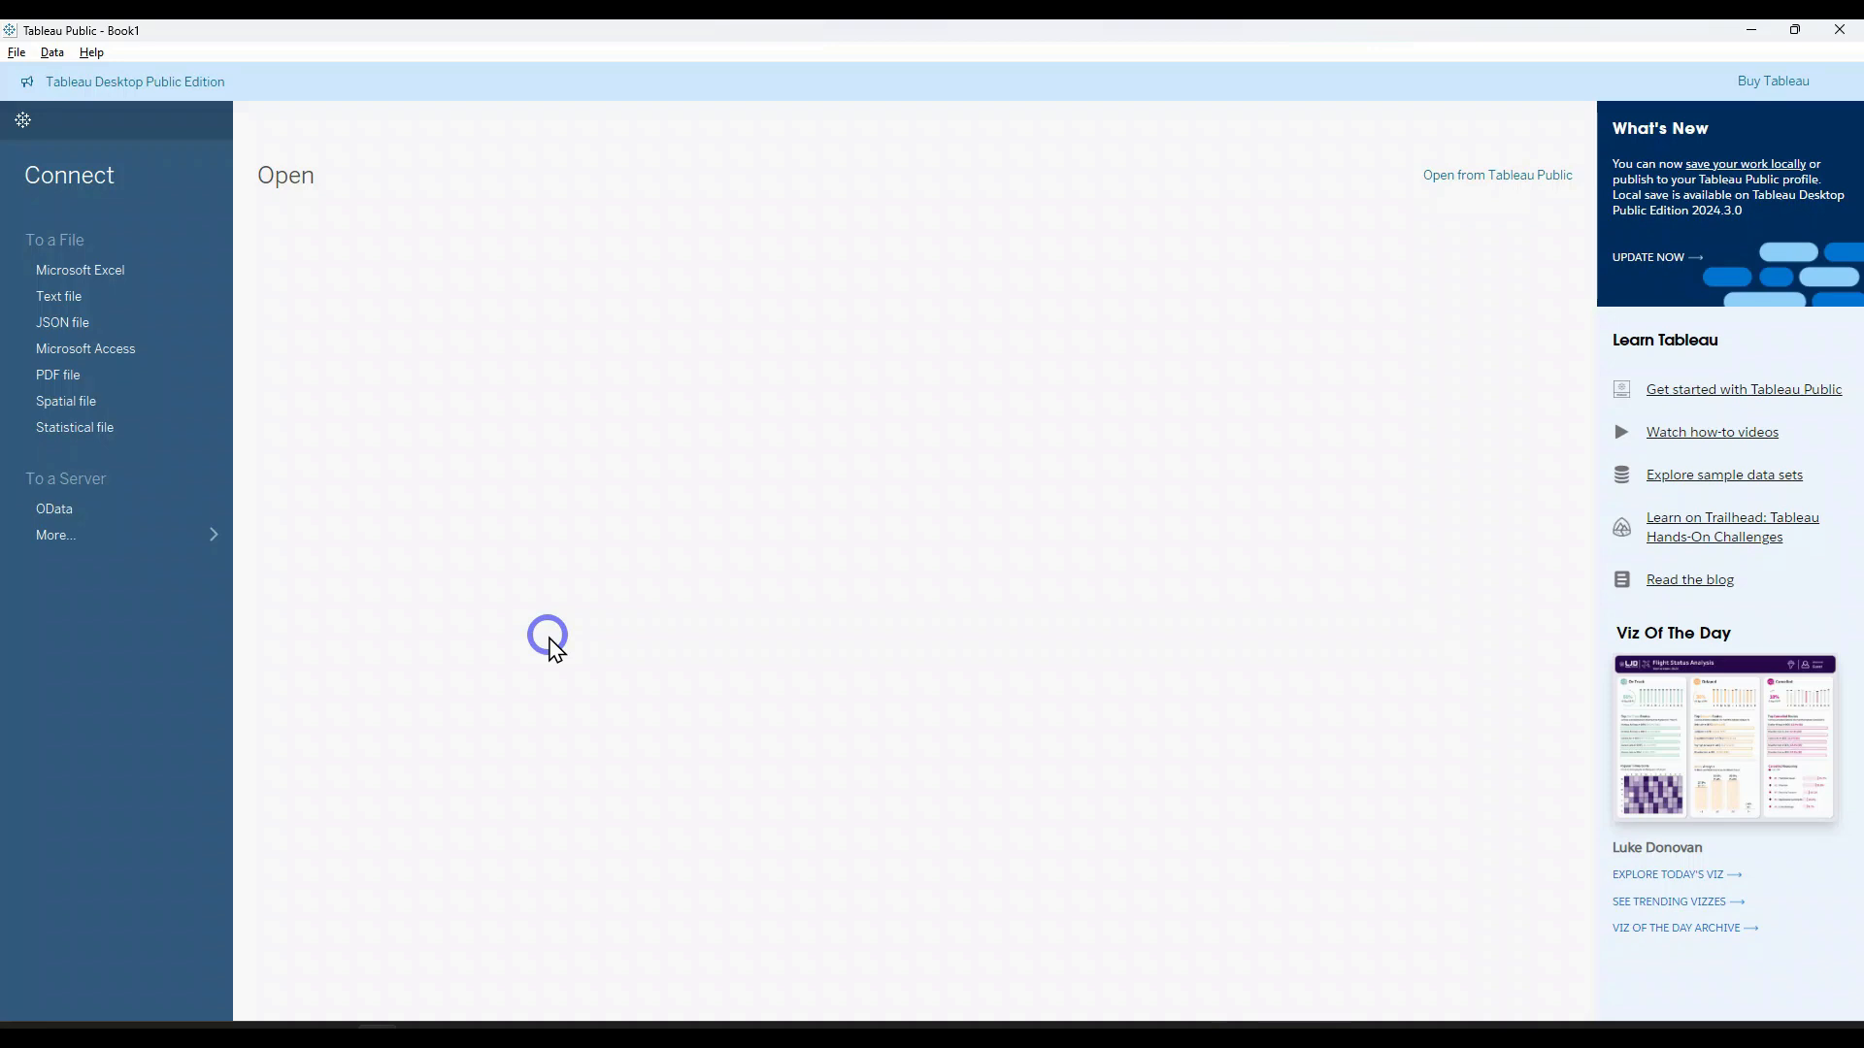
{"action": "left_click", "coordinate": [34, 1027]}
{"action": "left_click", "coordinate": [275, 555]}
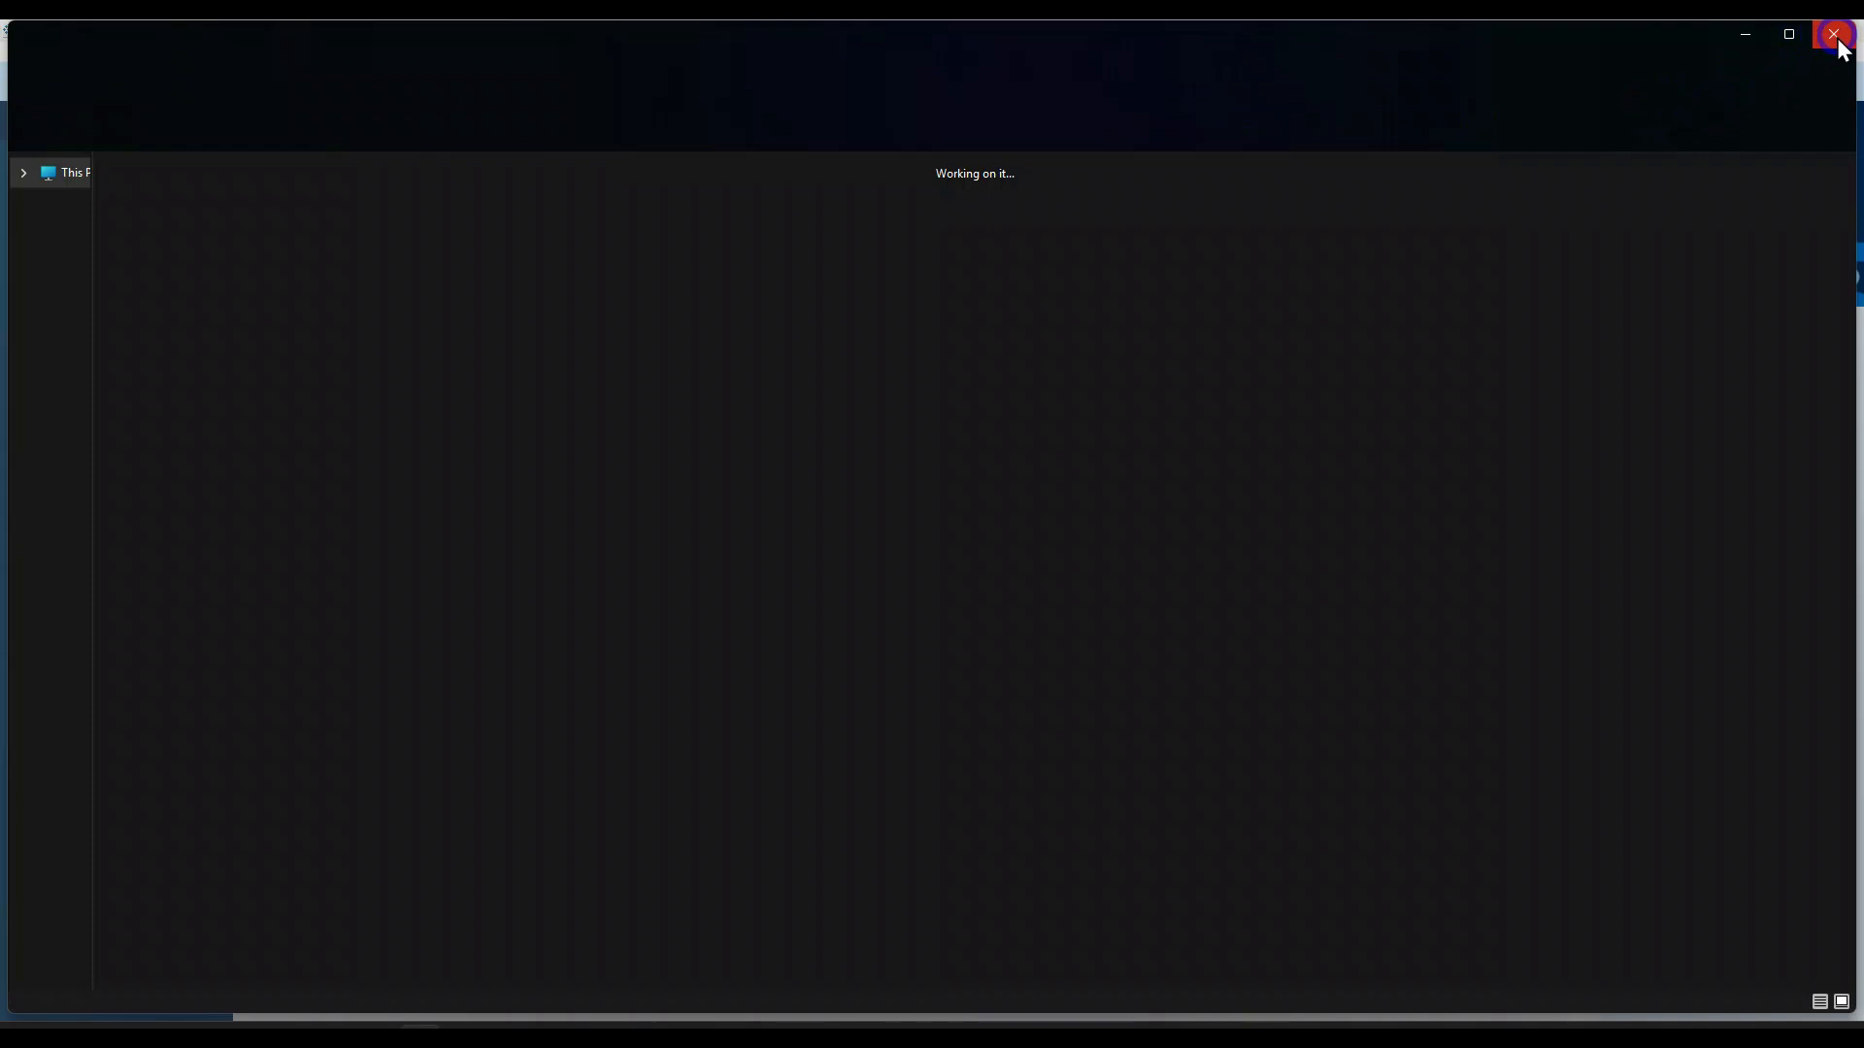
{"action": "left_click", "coordinate": [1836, 37]}
Step: Start a text file connection and browse to the Data Sets folder inside ELVTR
{"action": "left_click", "coordinate": [87, 349]}
{"action": "left_click", "coordinate": [93, 301]}
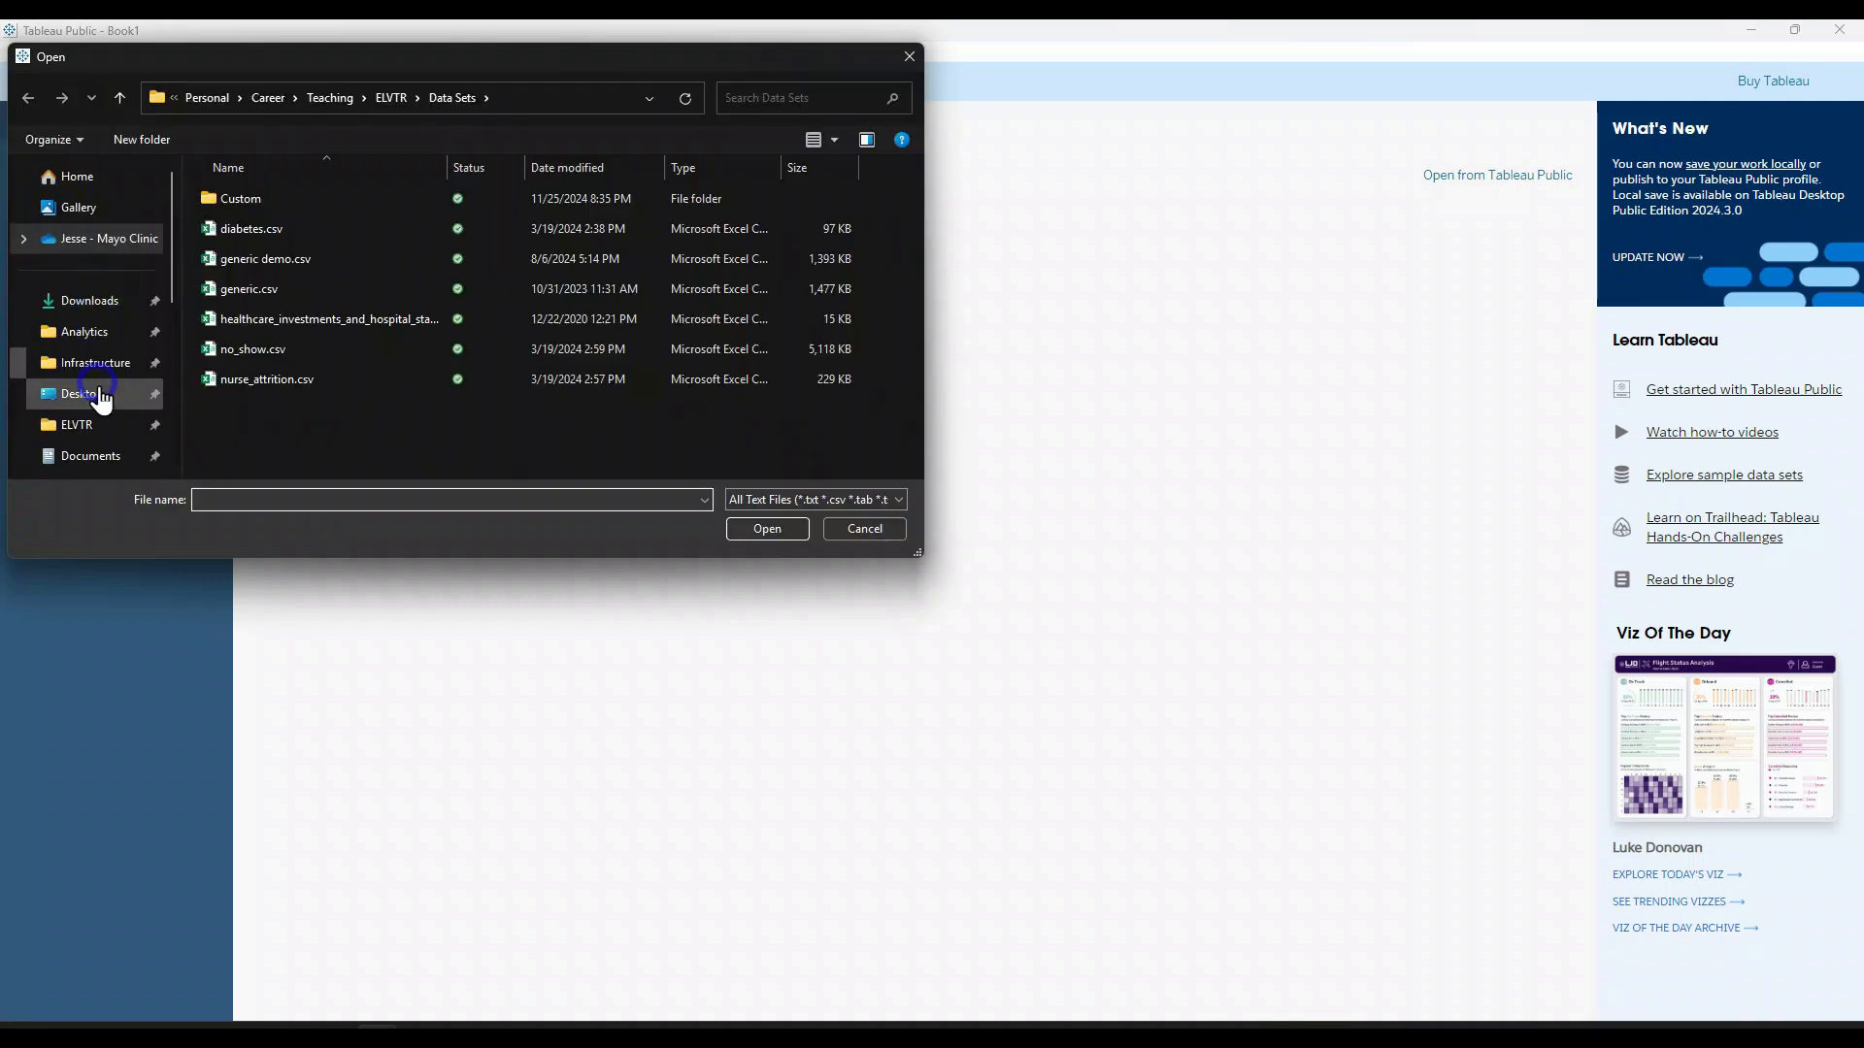
{"action": "left_click", "coordinate": [97, 424]}
{"action": "left_click", "coordinate": [280, 260]}
{"action": "double_click", "coordinate": [282, 266]}
{"action": "left_click", "coordinate": [276, 292]}
{"action": "left_click", "coordinate": [235, 296]}
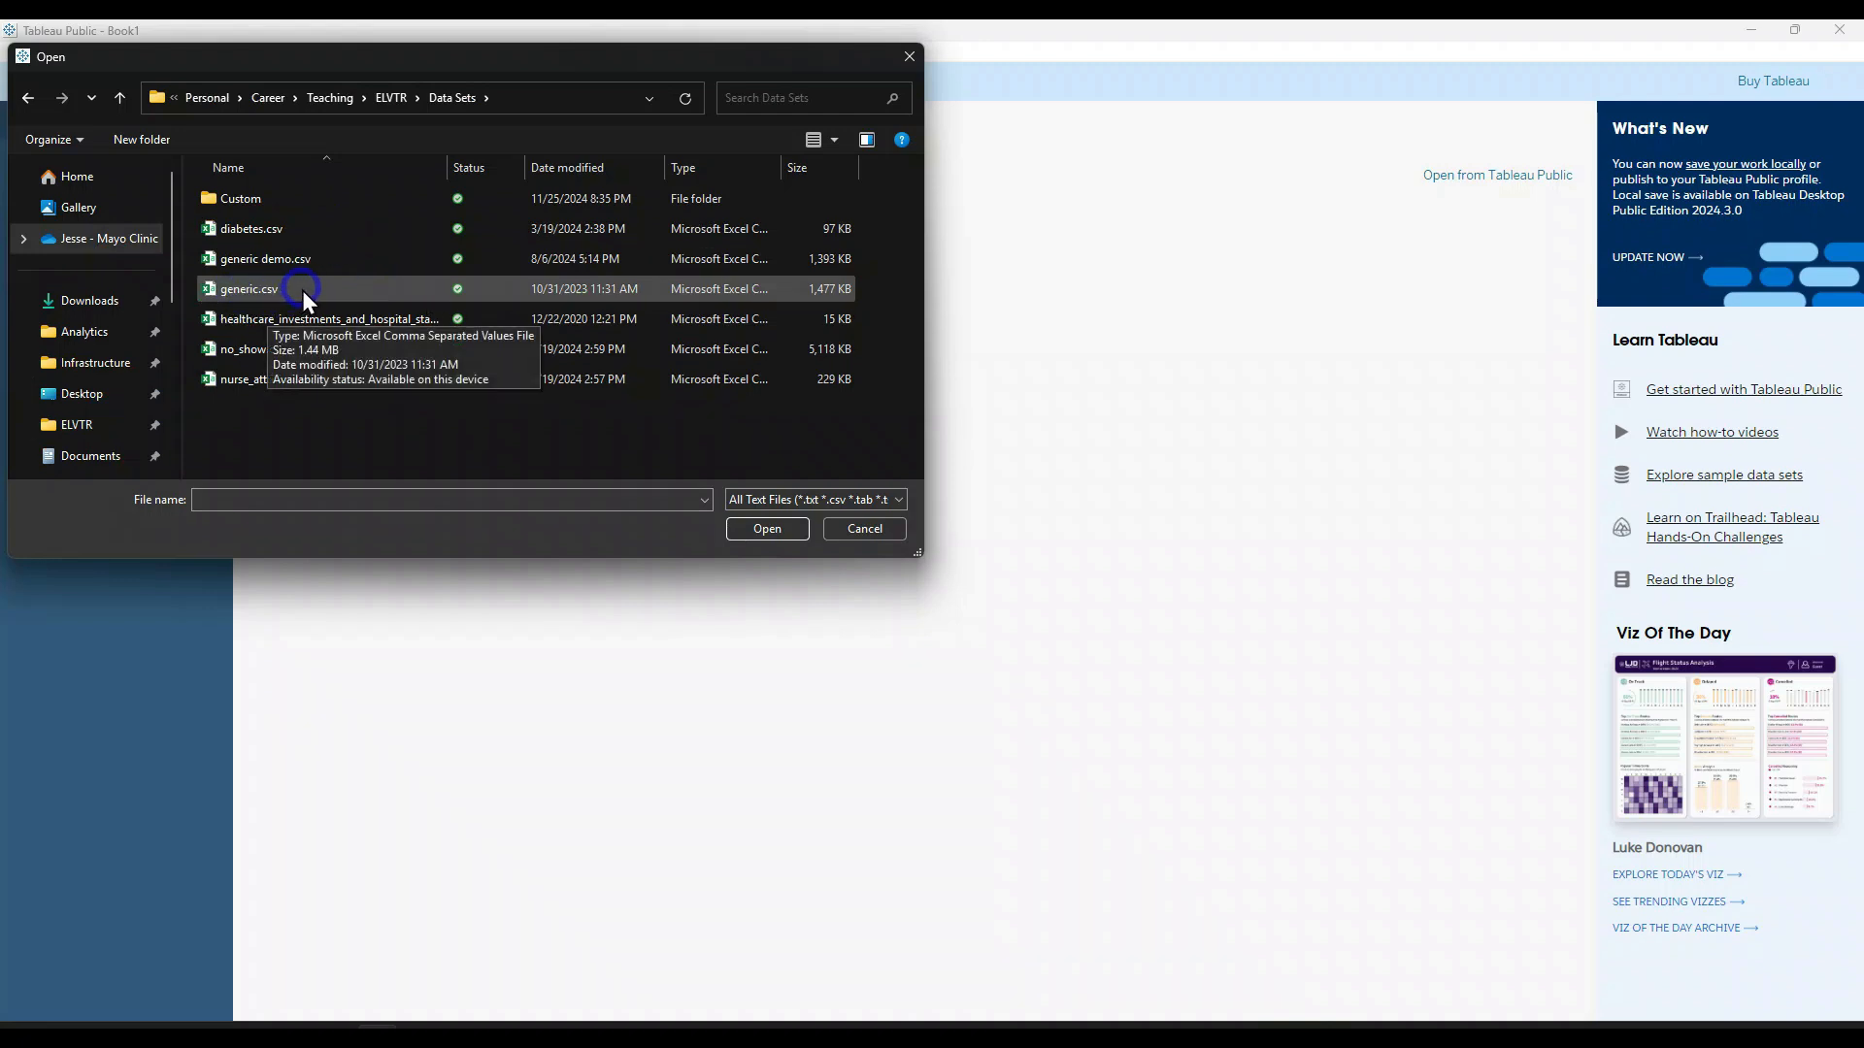
Step: Open generic.csv from the Data Sets folder as the data source
{"action": "left_click", "coordinate": [300, 289]}
{"action": "left_click", "coordinate": [217, 295]}
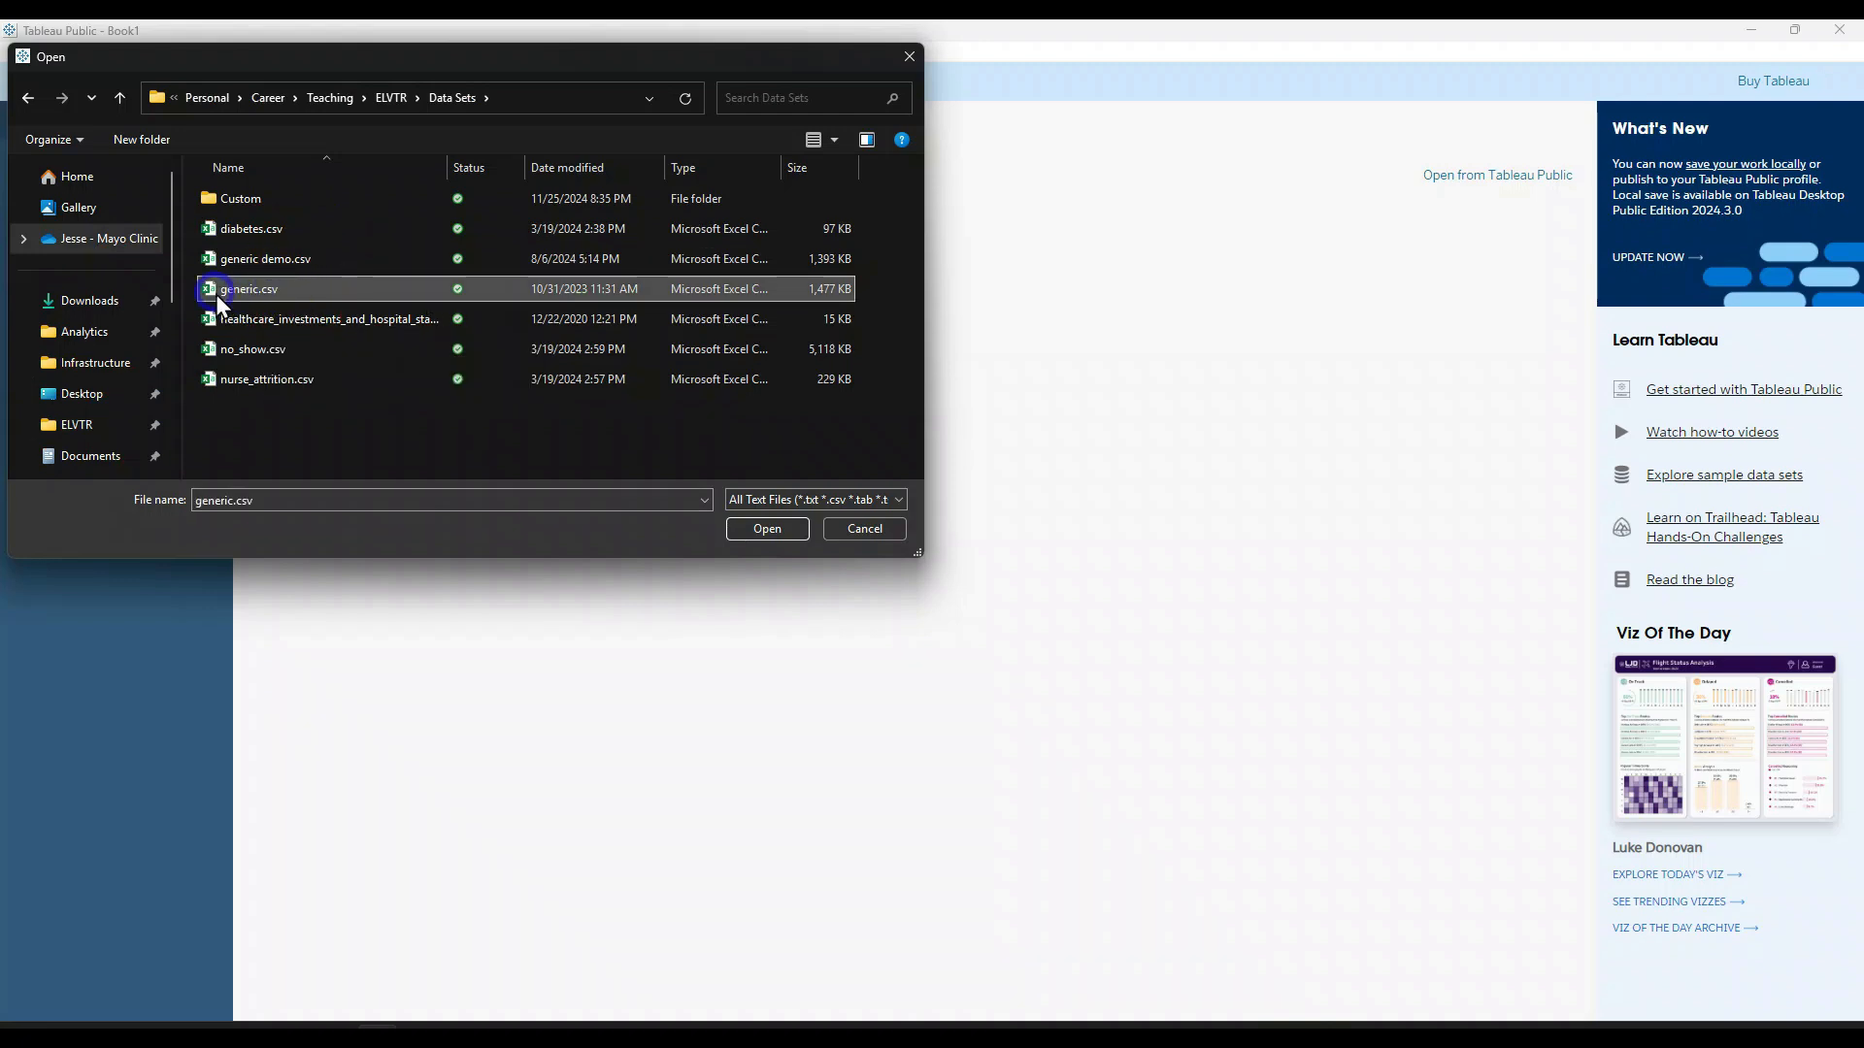
{"action": "left_click", "coordinate": [311, 289]}
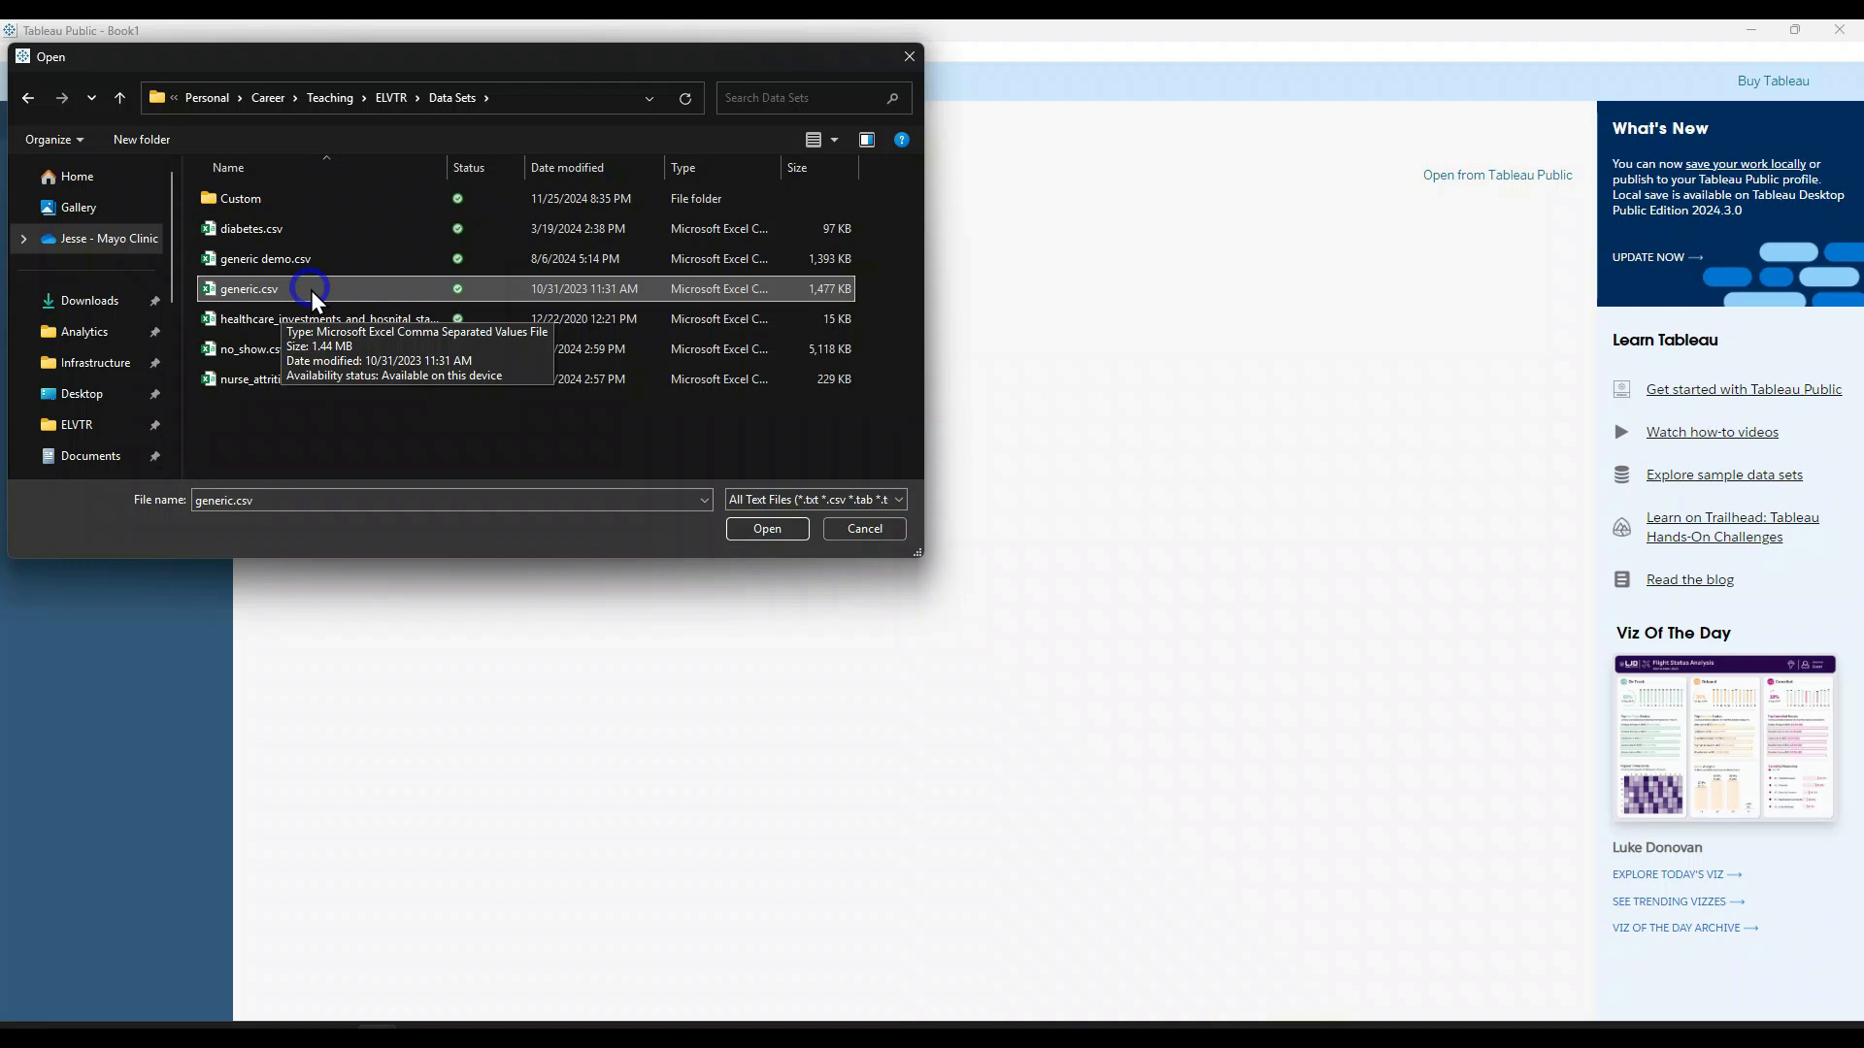
{"action": "left_click", "coordinate": [301, 291]}
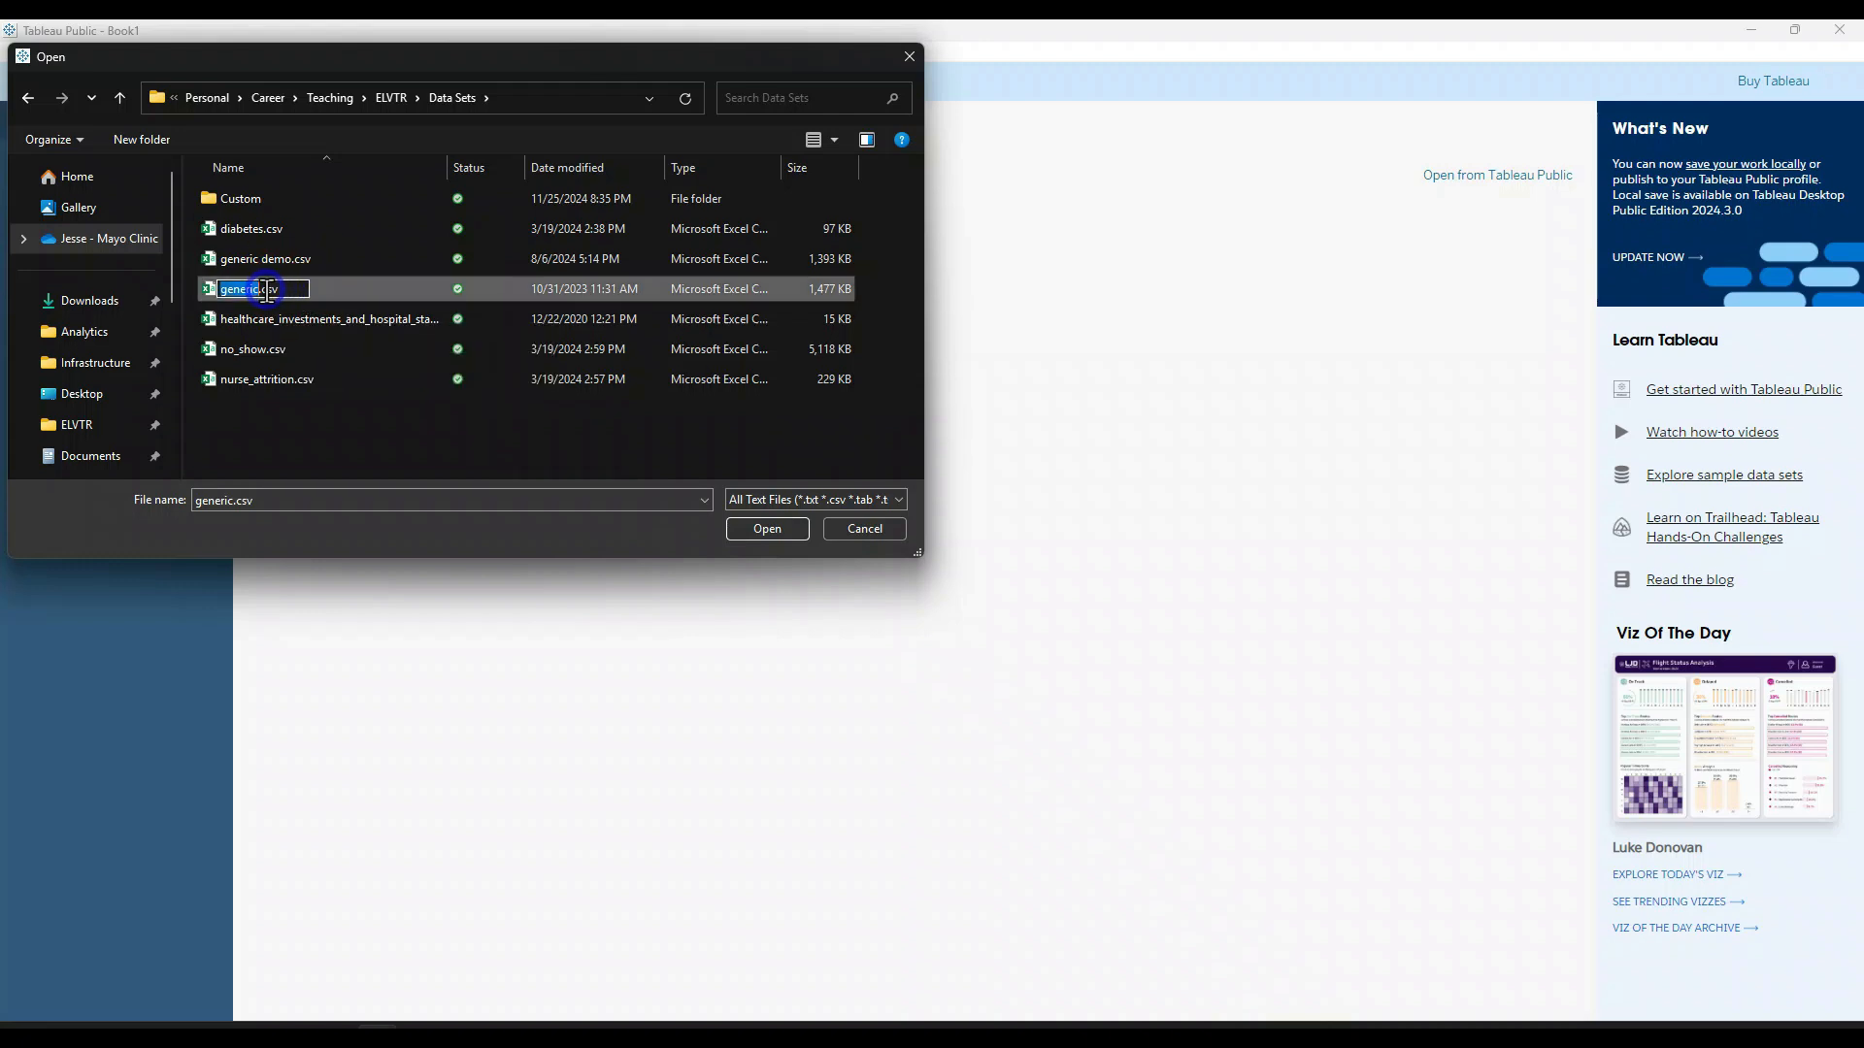
{"action": "left_click", "coordinate": [374, 312]}
{"action": "left_click", "coordinate": [381, 299]}
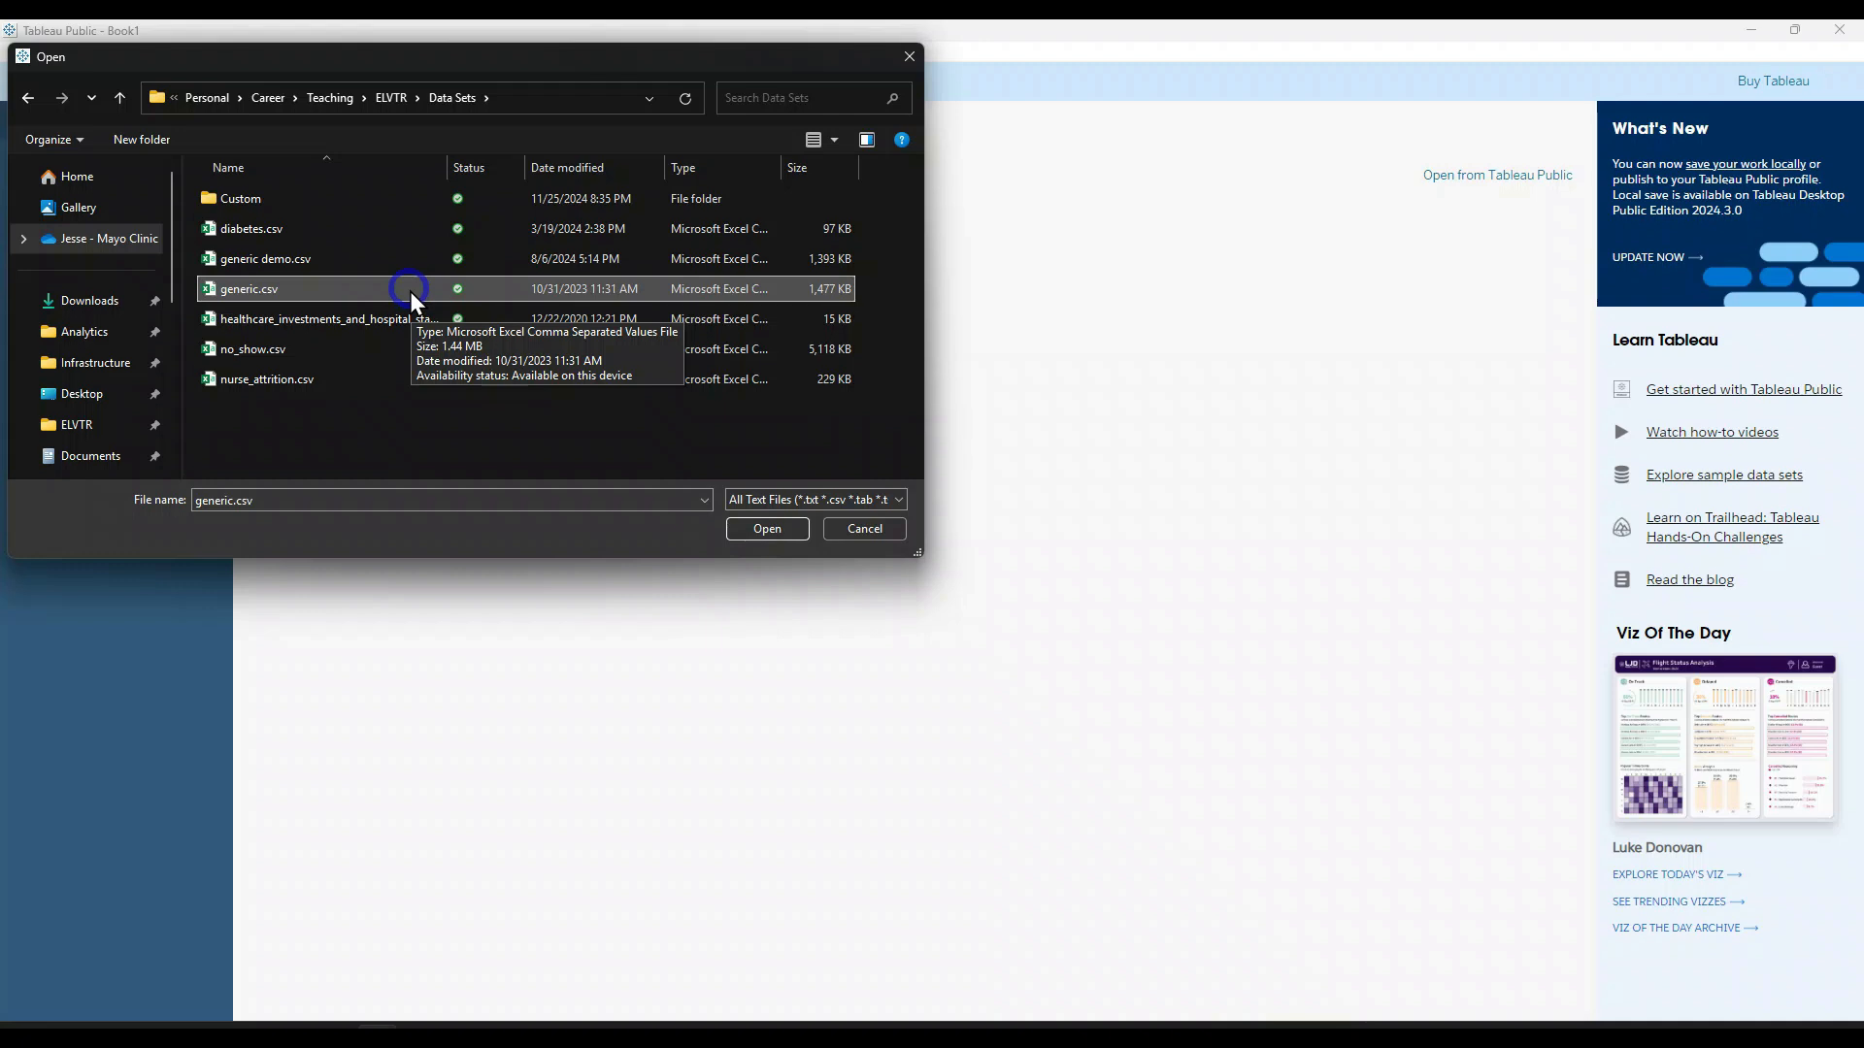
{"action": "double_click", "coordinate": [308, 287]}
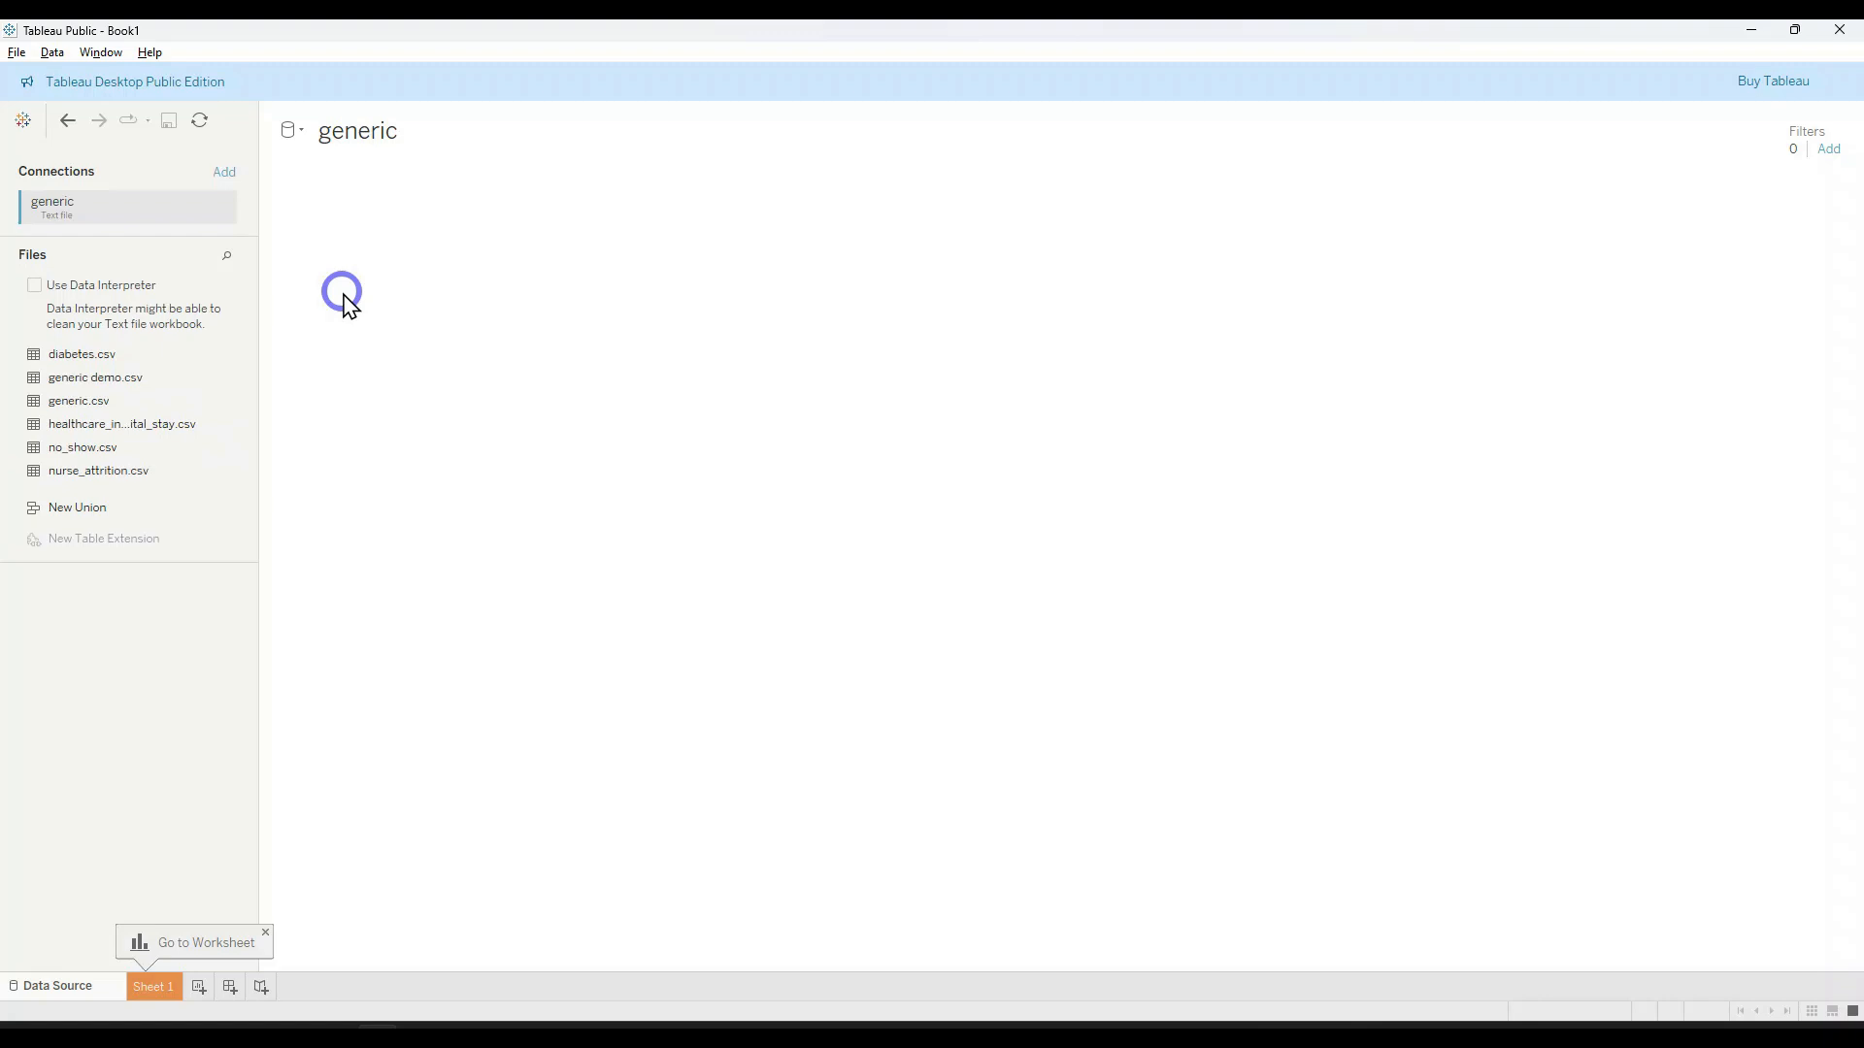
Step: Enlarge the data preview of generic.csv on the data source page and check the Hospital field's data type options
{"action": "left_click", "coordinate": [47, 992]}
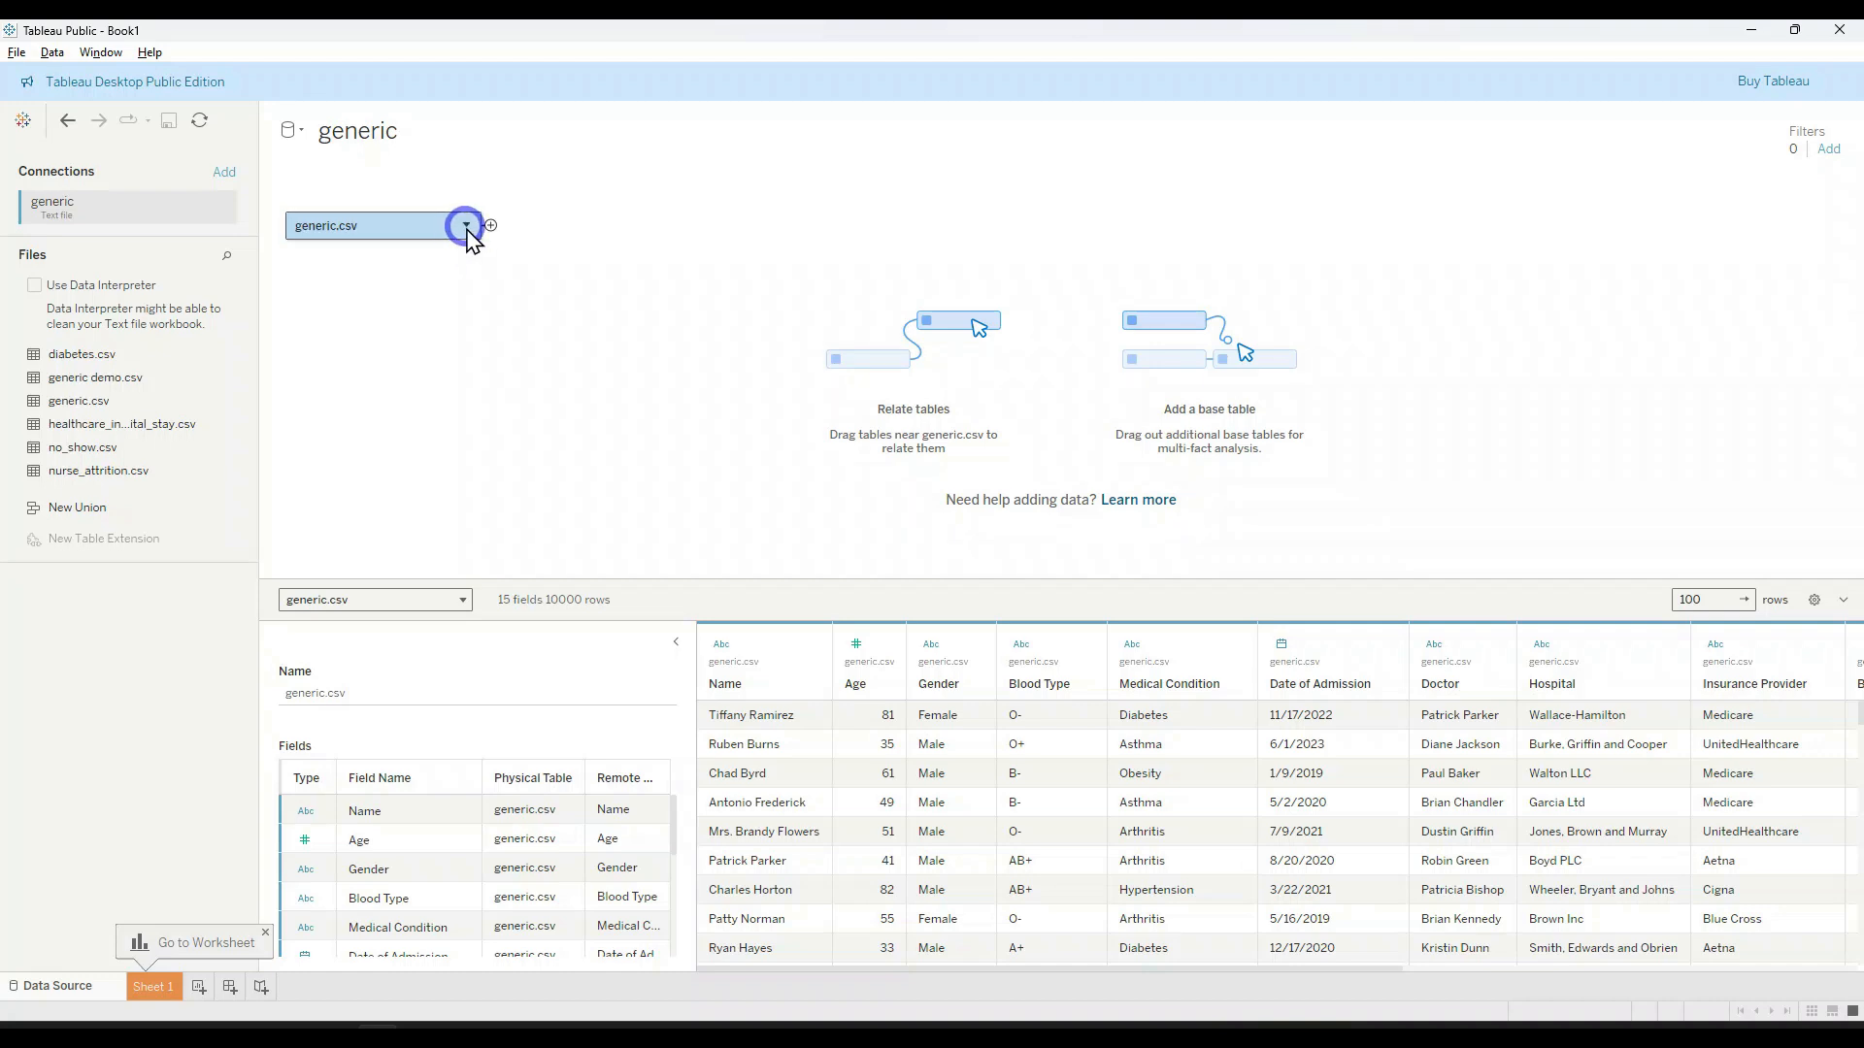
{"action": "left_click_drag", "start_coordinate": [626, 580], "coordinate": [613, 360]}
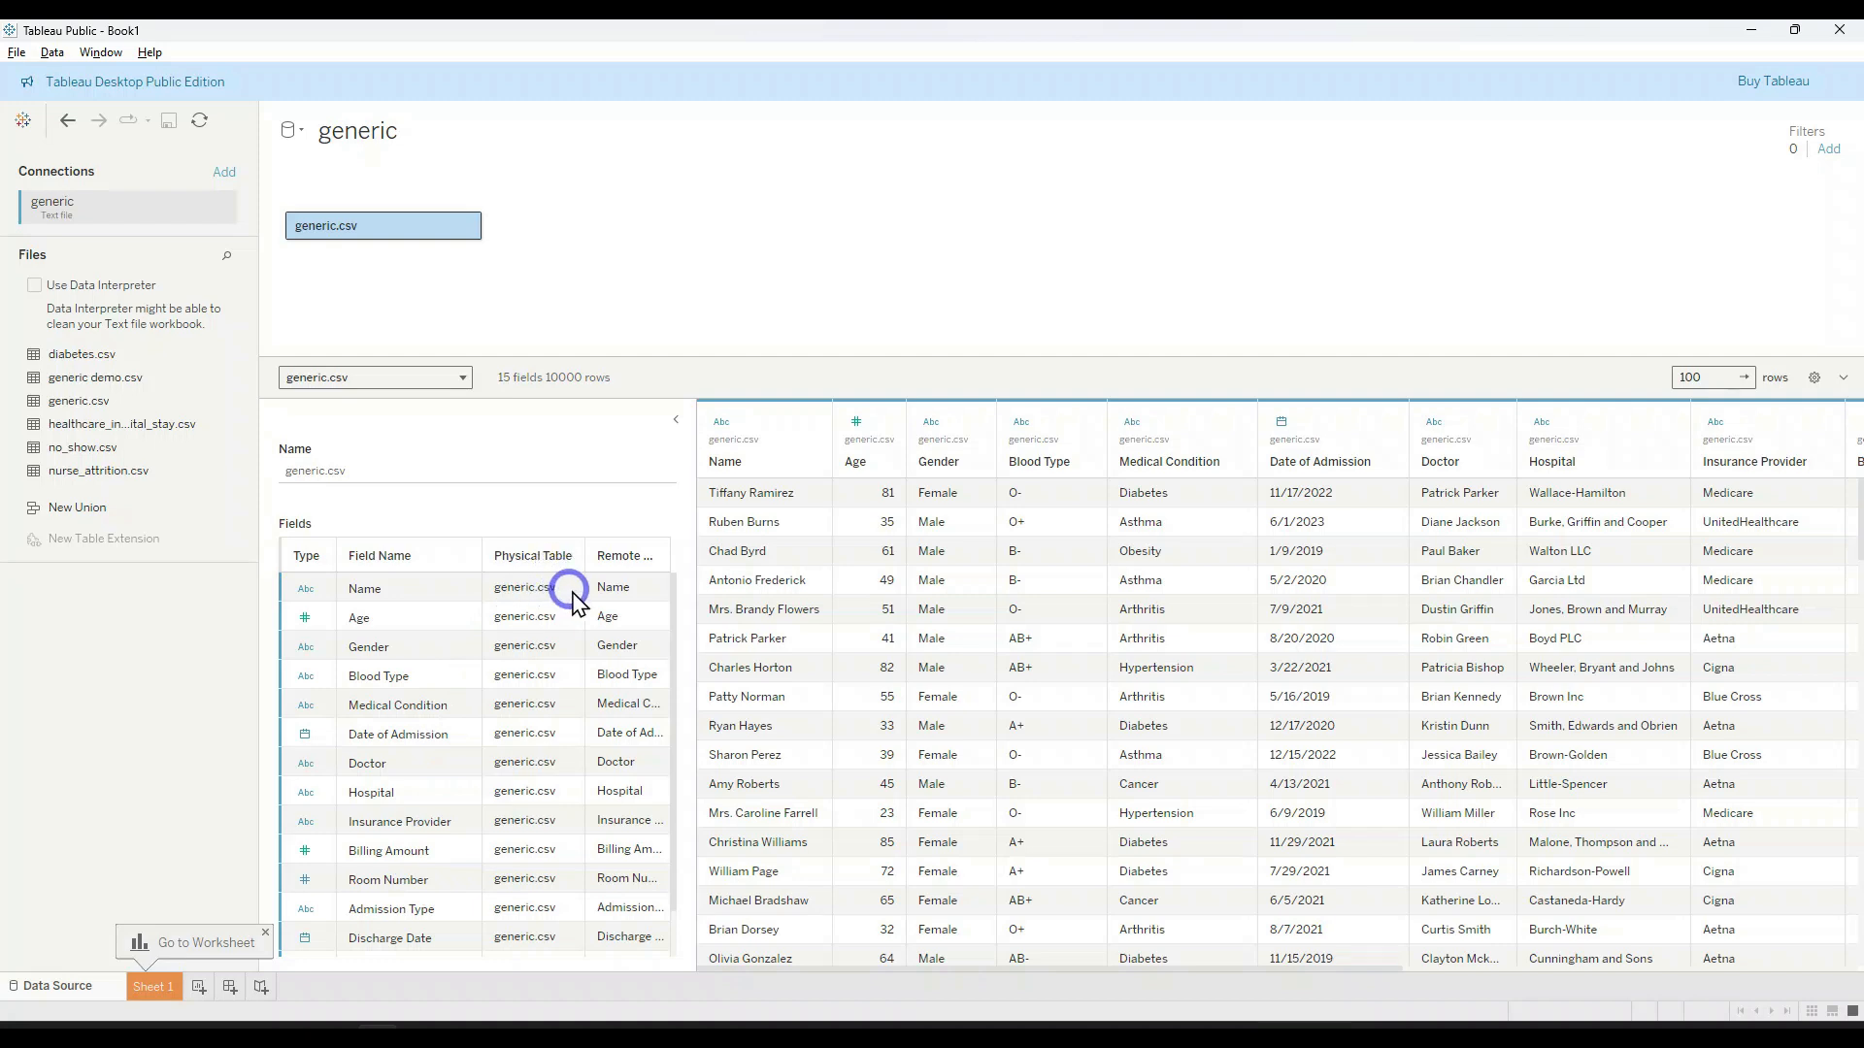
{"action": "scroll", "coordinate": [430, 730], "scroll_direction": "down", "scroll_amount": 2}
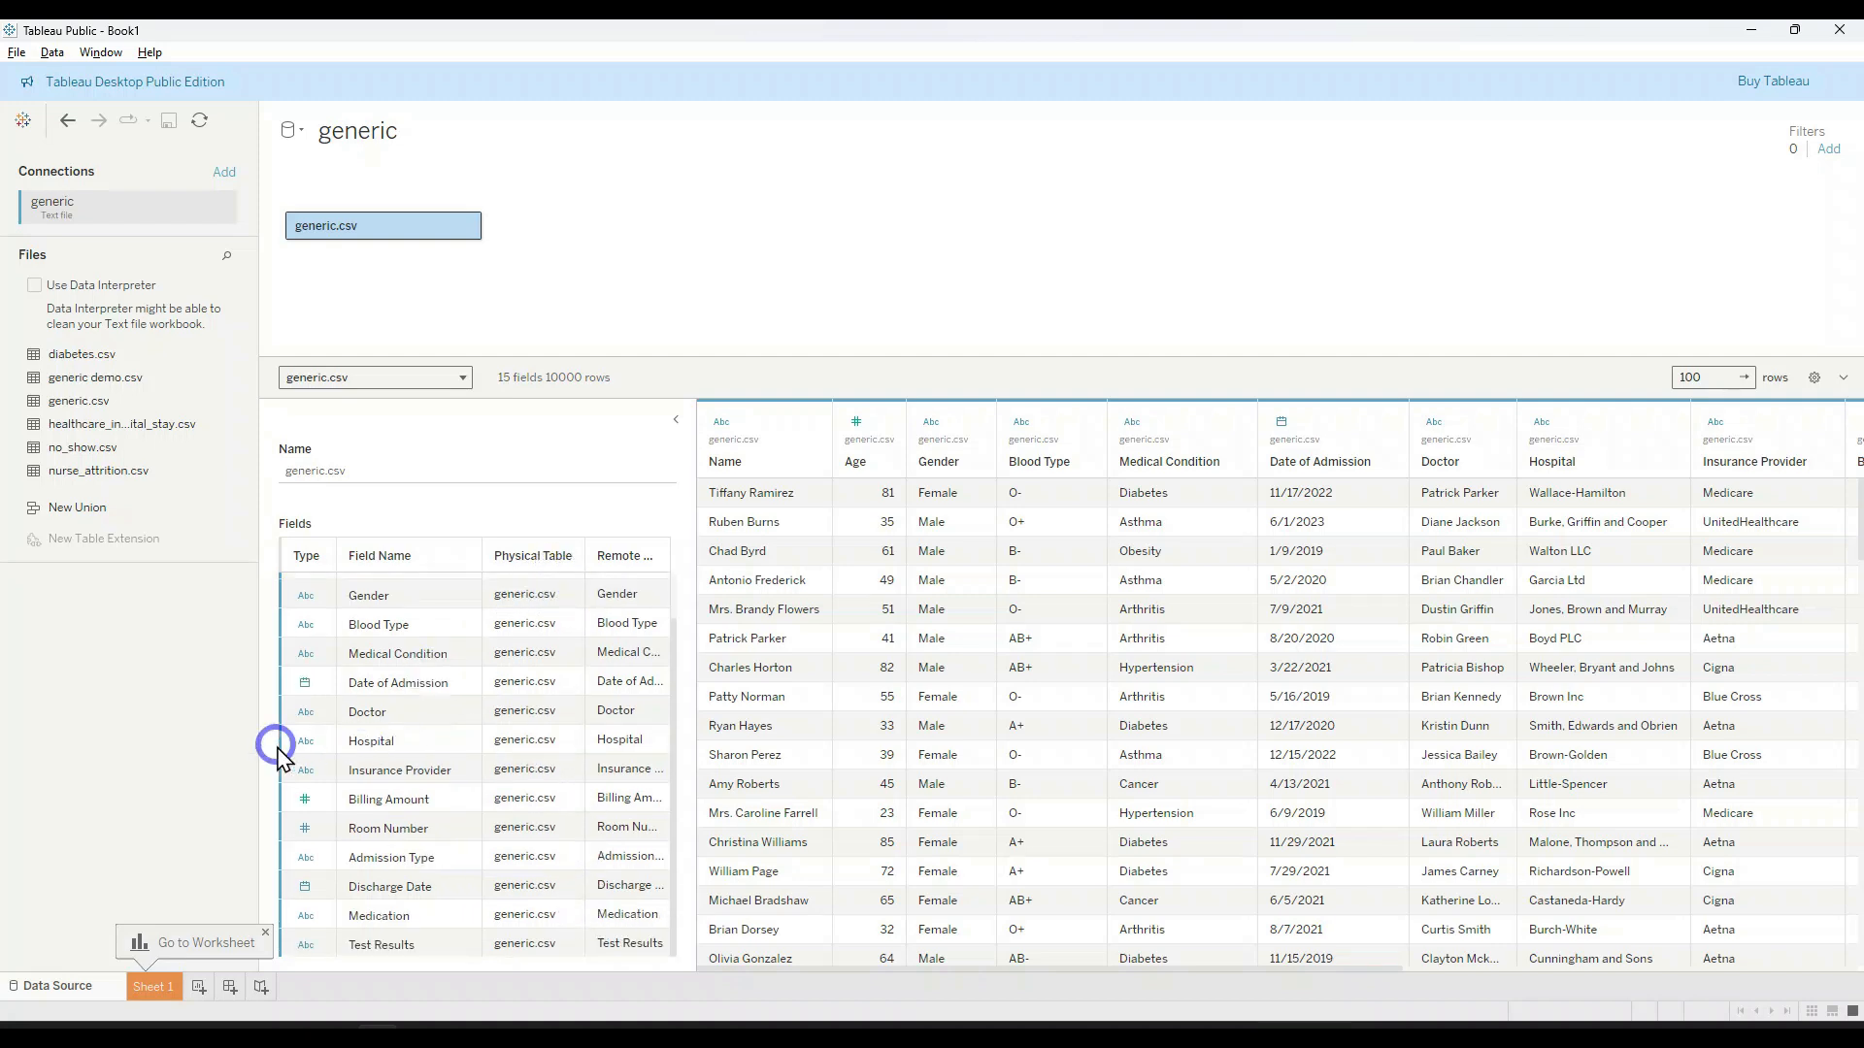
{"action": "left_click", "coordinate": [305, 741]}
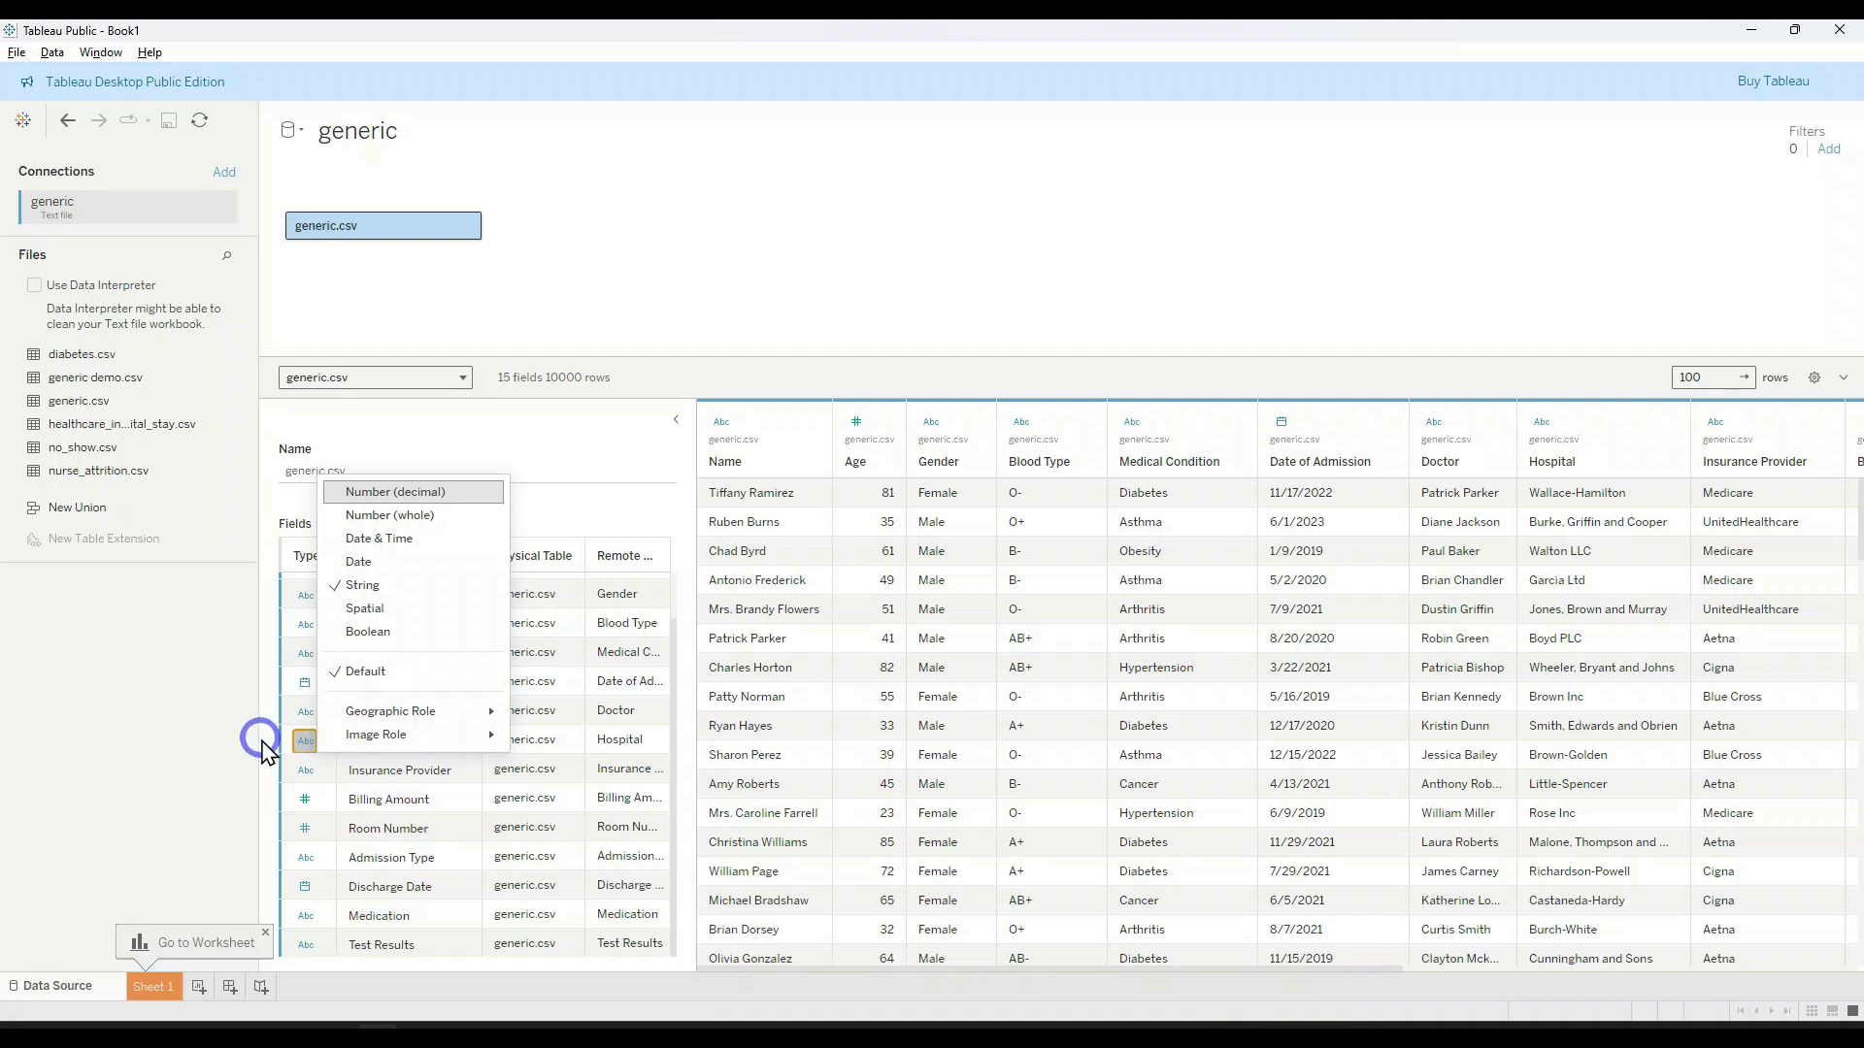
{"action": "left_click", "coordinate": [258, 740]}
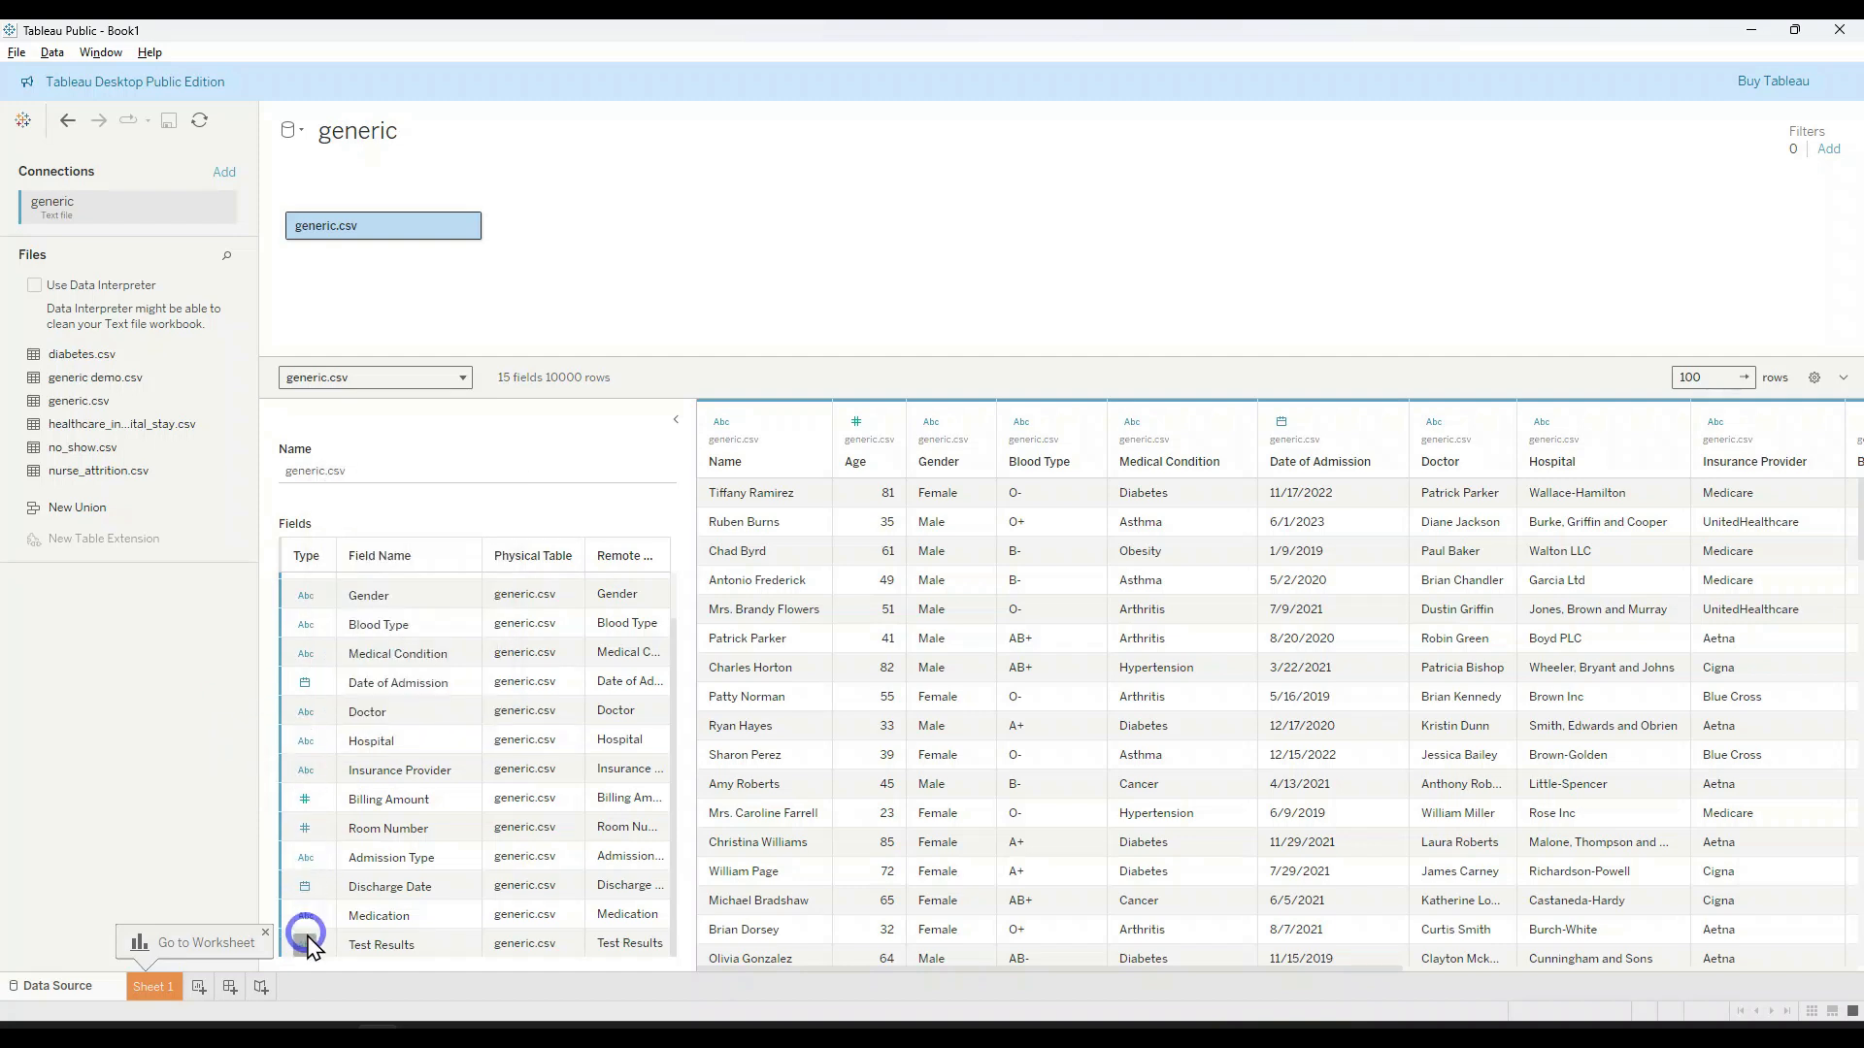
Step: Hide the worksheet tip and the table details, and go to Sheet 1
{"action": "left_click", "coordinate": [265, 934]}
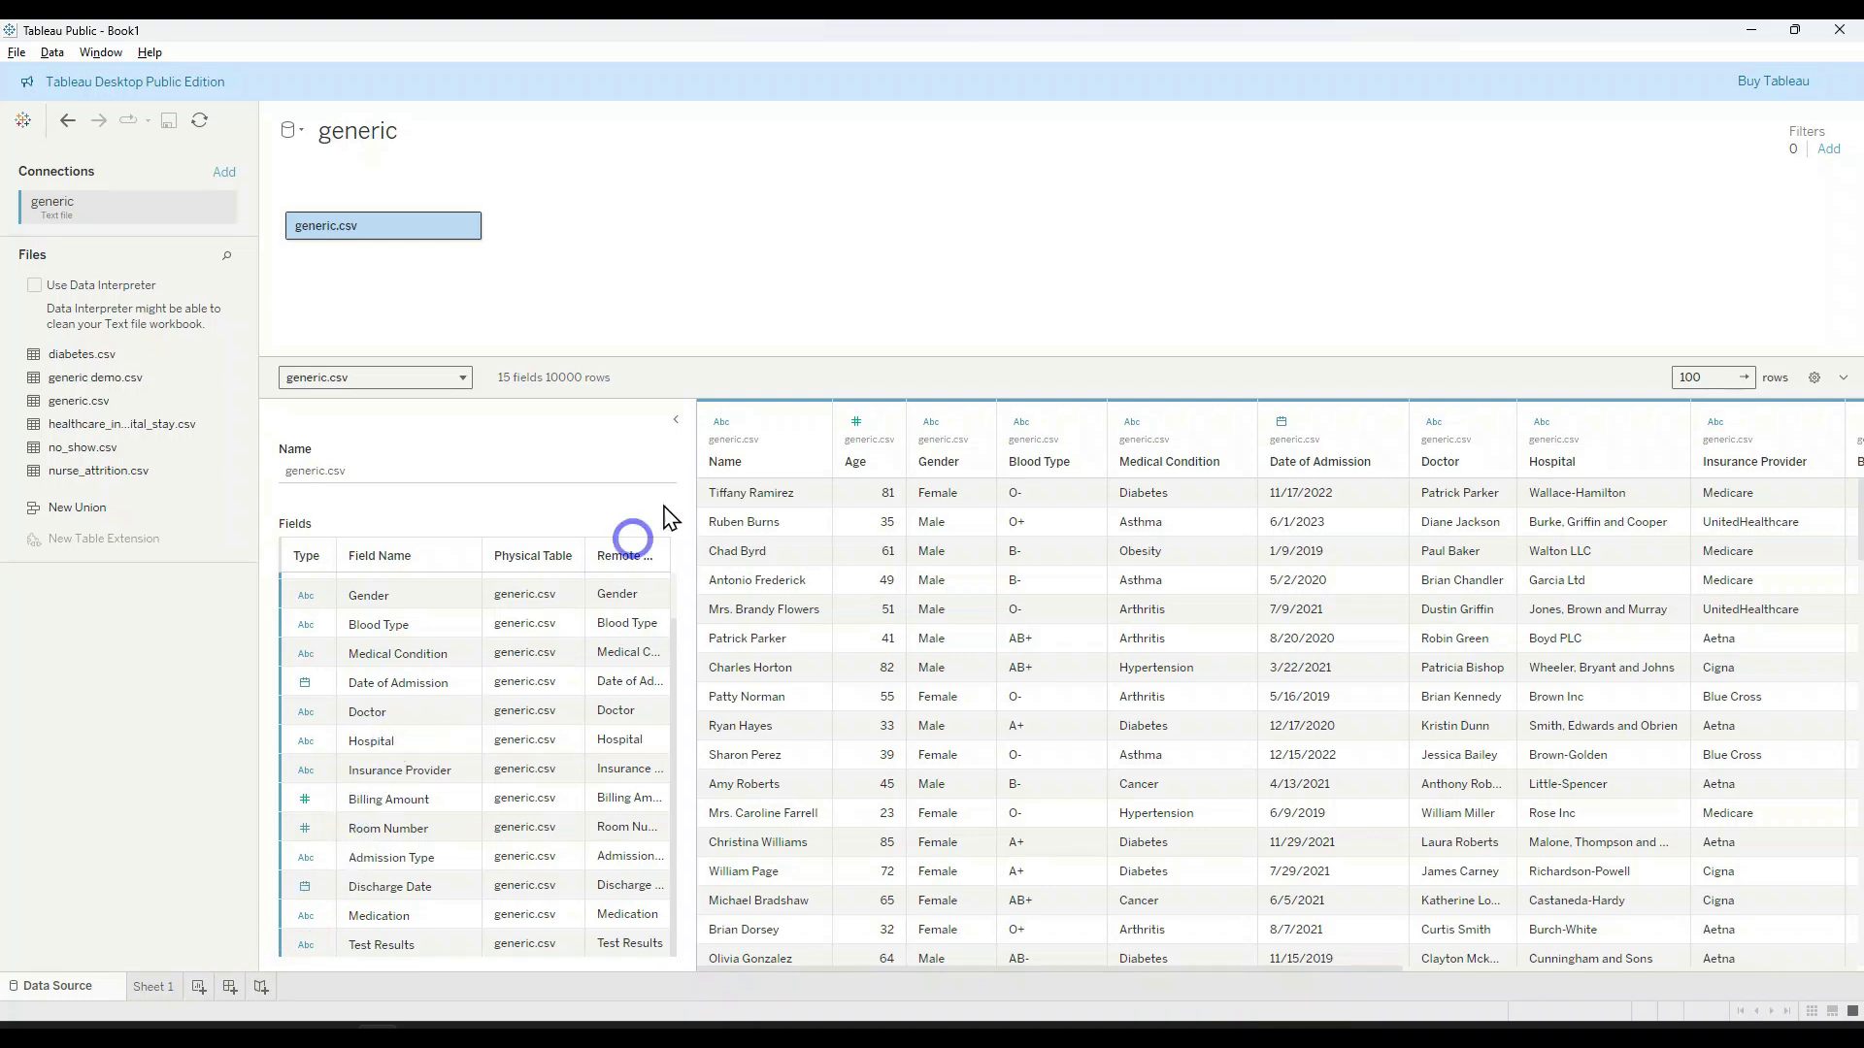
{"action": "left_click", "coordinate": [675, 420]}
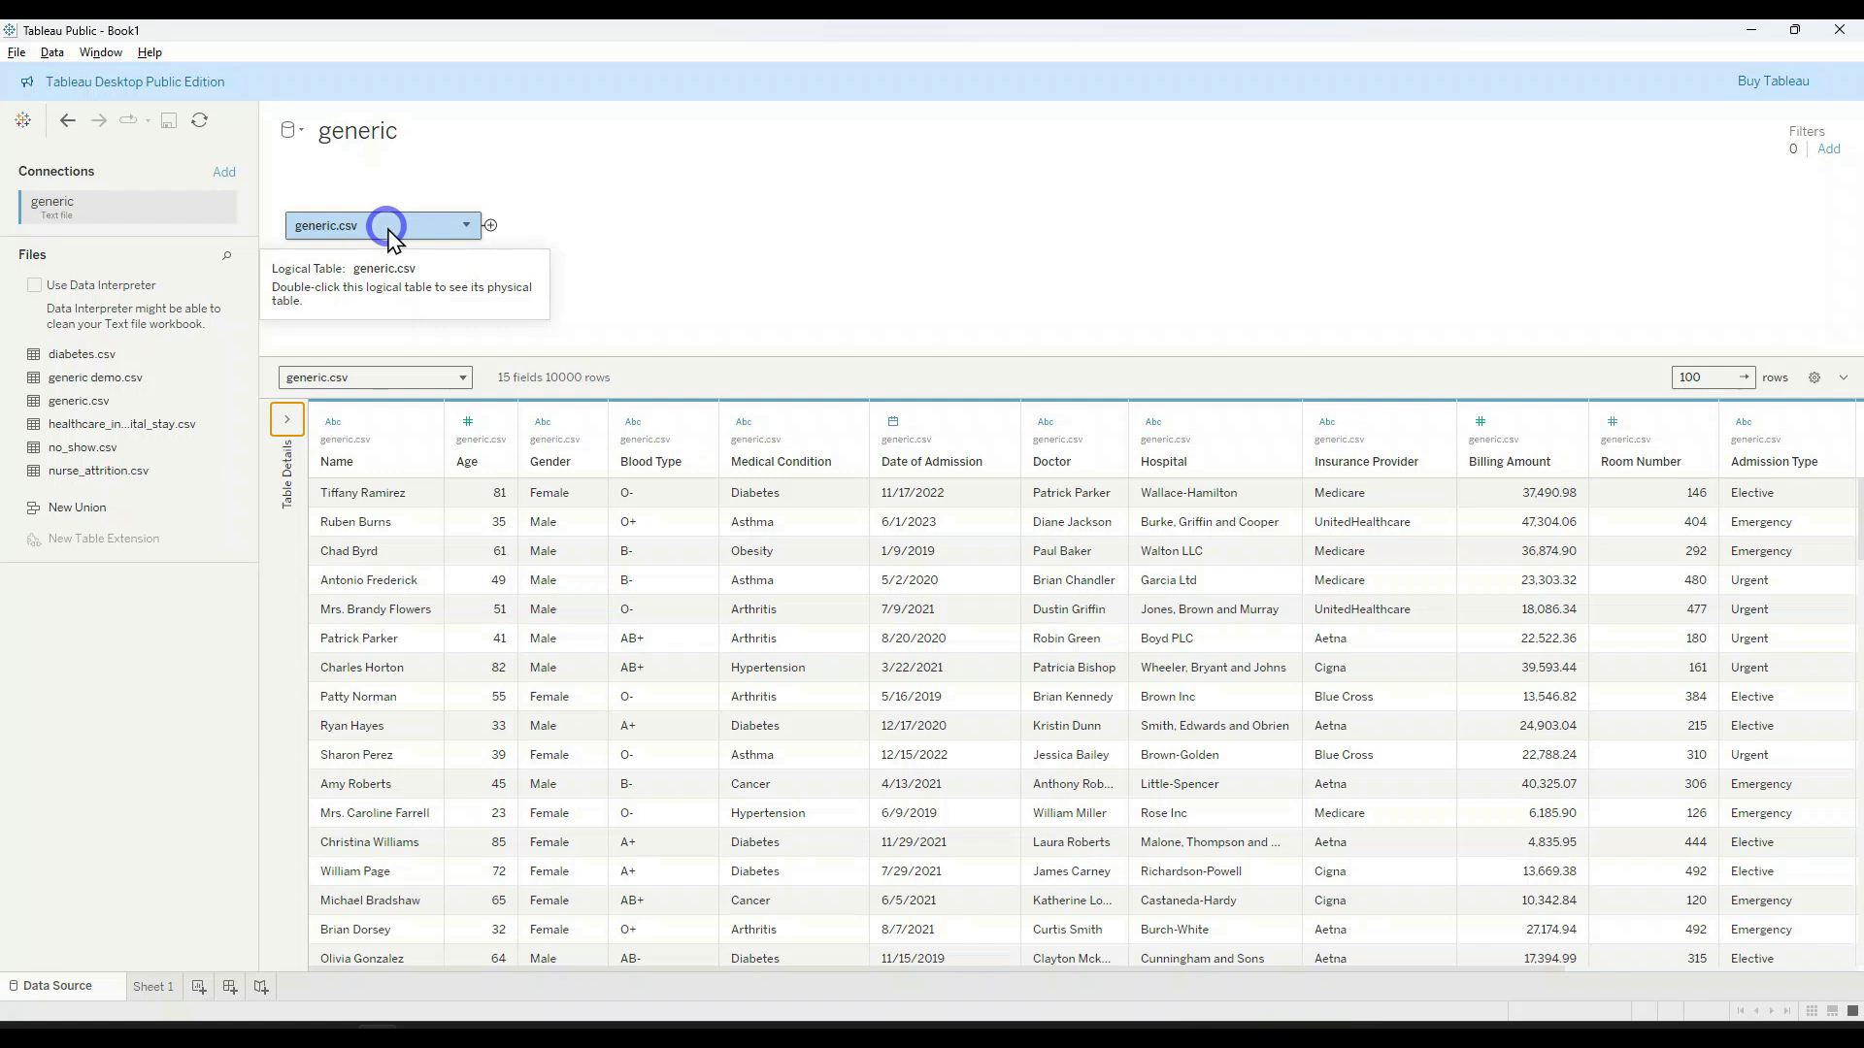
{"action": "left_click", "coordinate": [160, 986]}
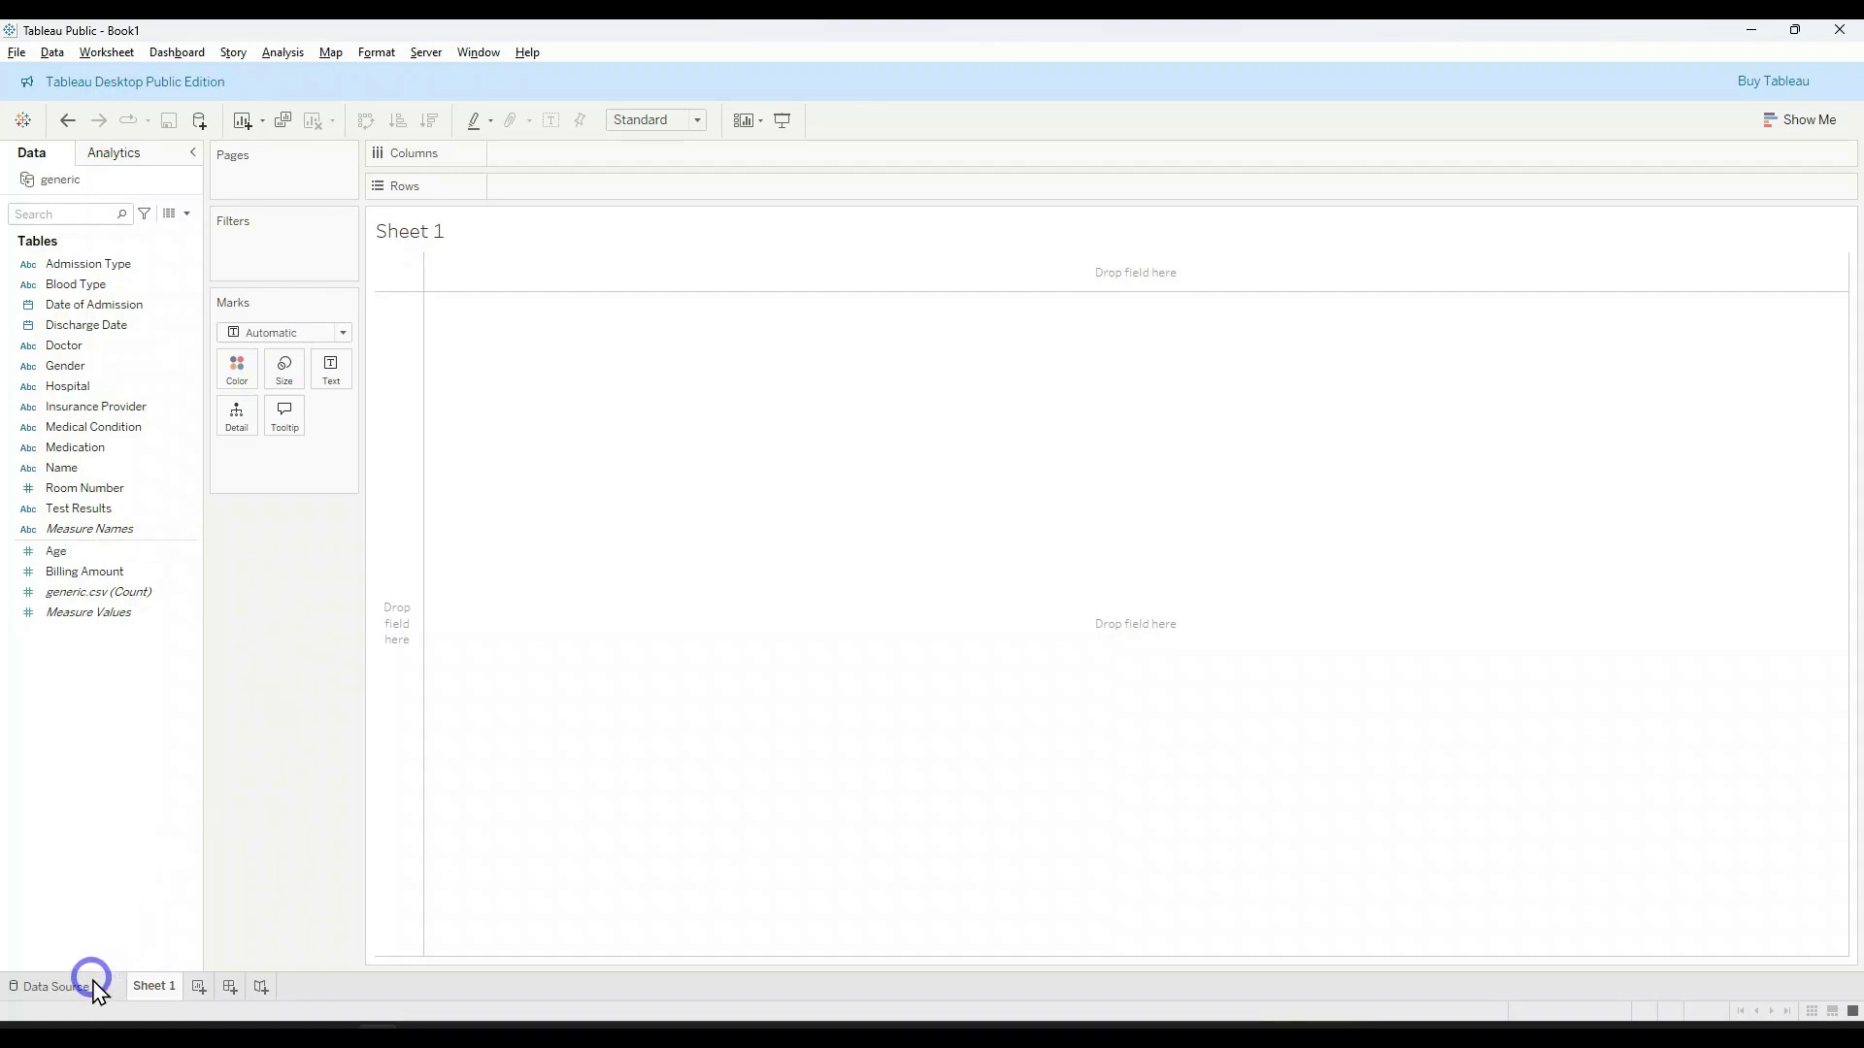
Step: Add a blank dashboard and a blank story to the workbook
{"action": "left_click", "coordinate": [153, 986]}
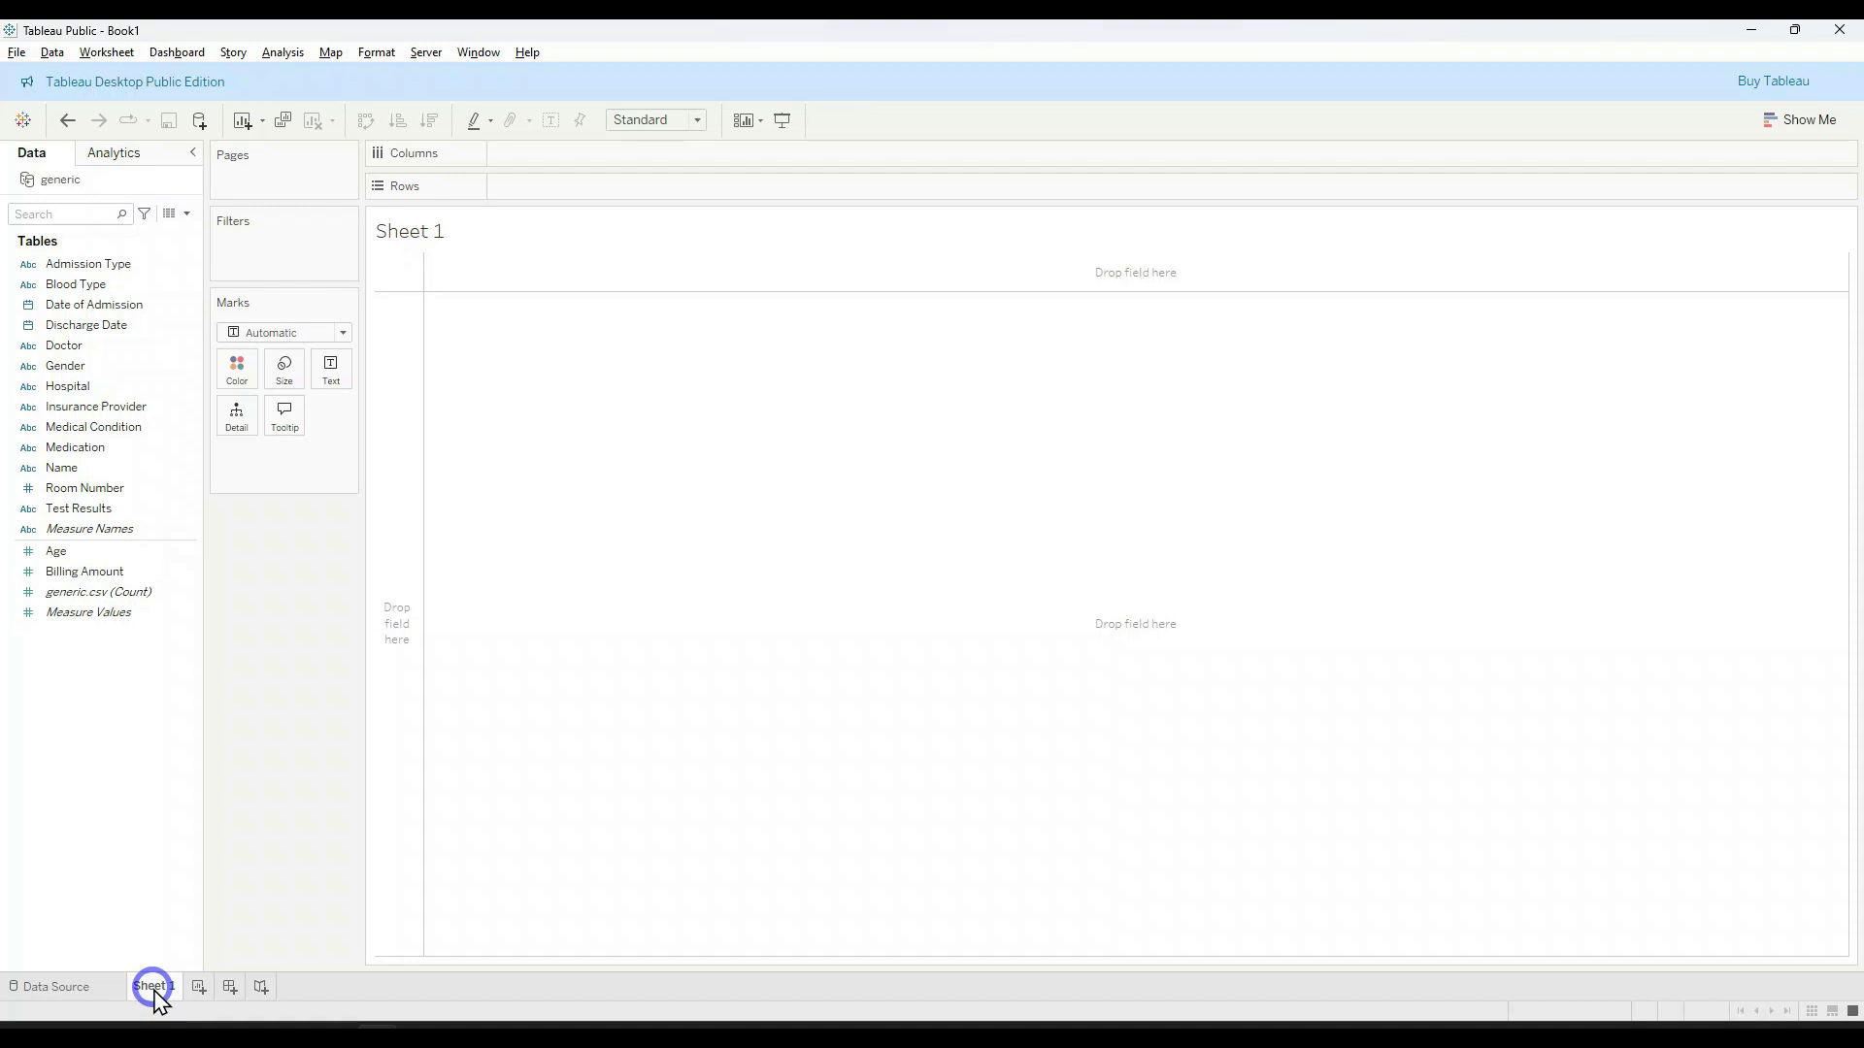
{"action": "left_click", "coordinate": [230, 987]}
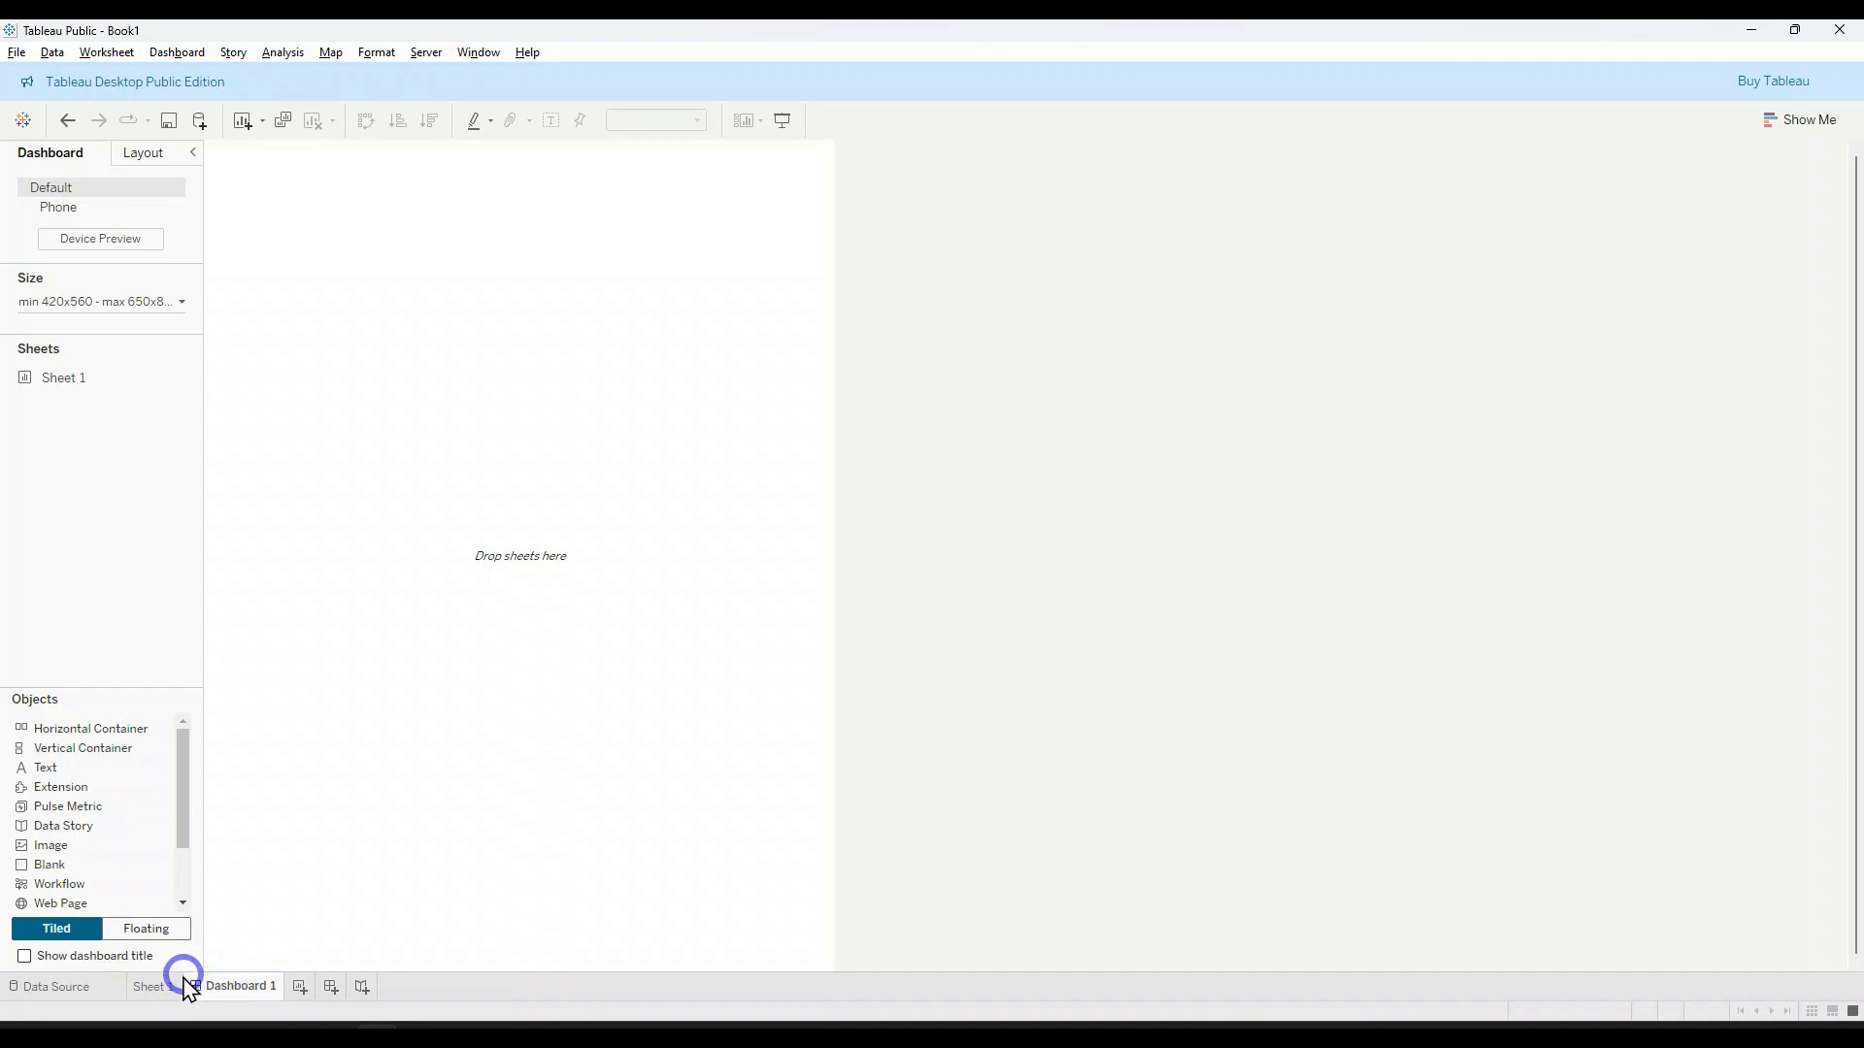
{"action": "mouse_move", "coordinate": [165, 992]}
{"action": "left_click", "coordinate": [361, 988]}
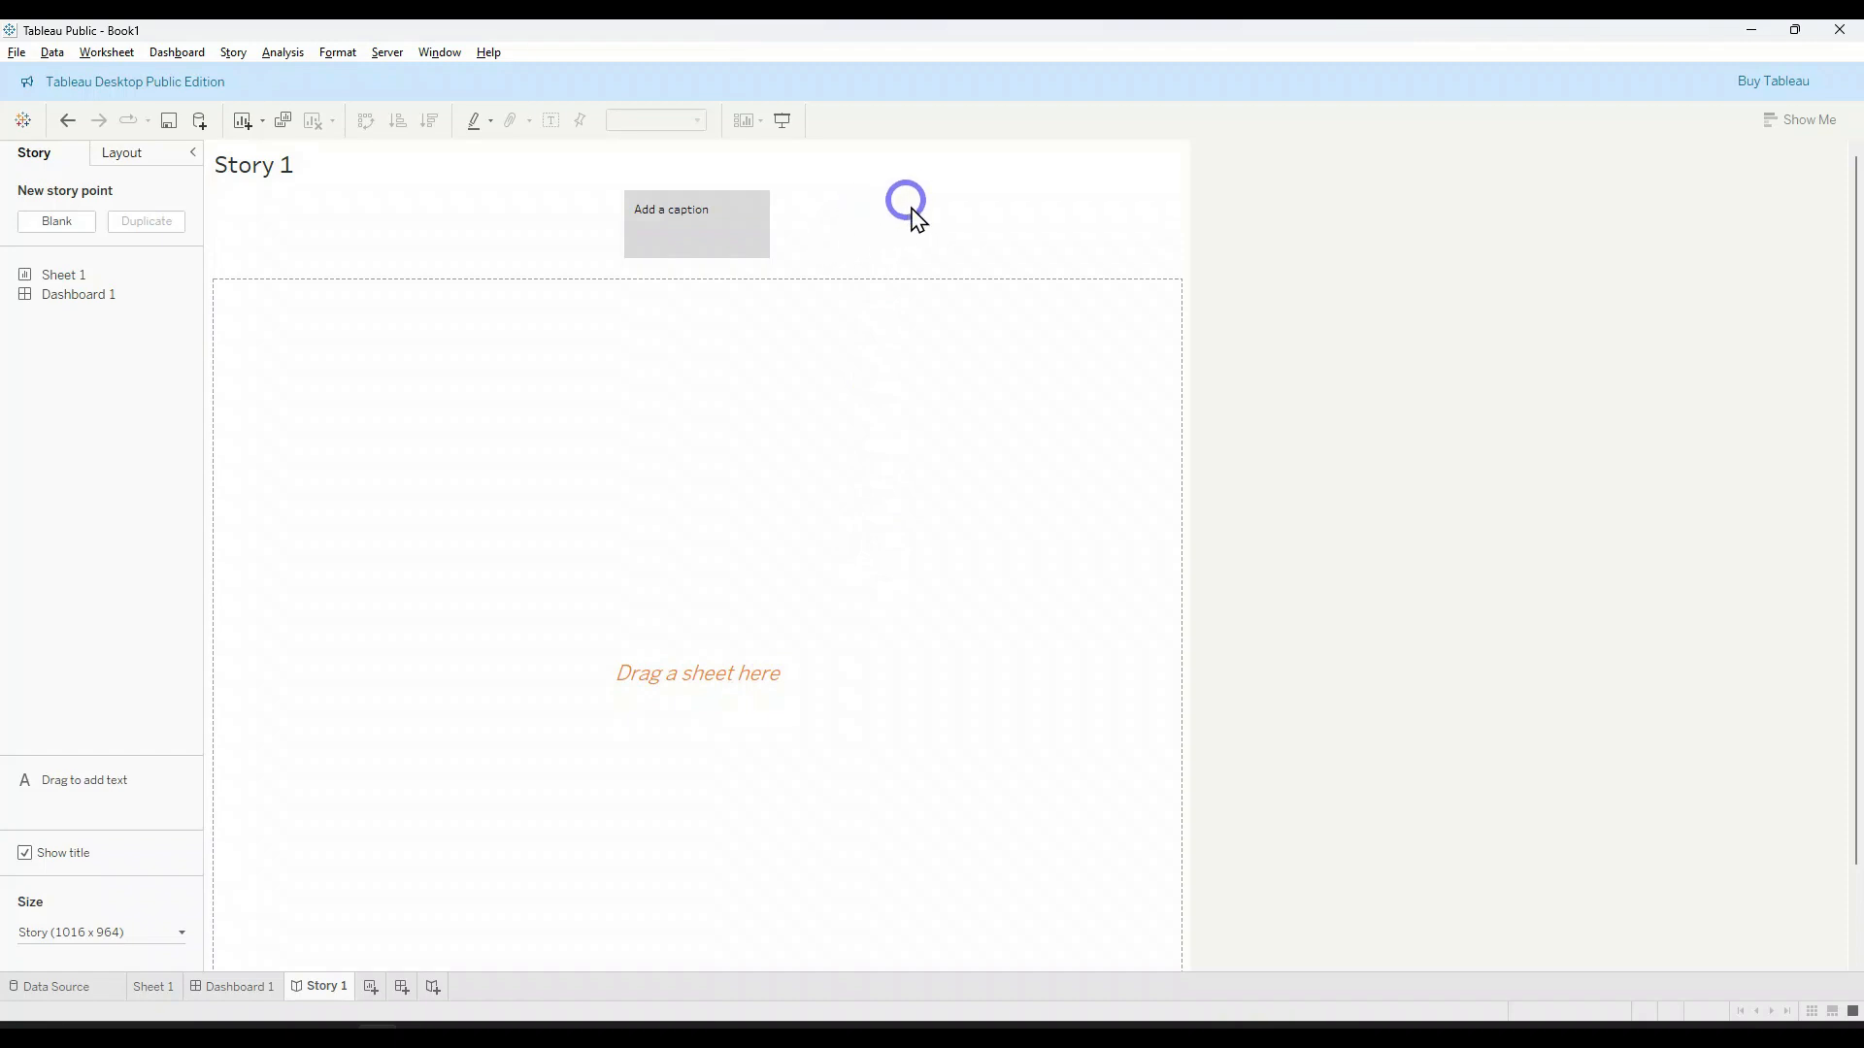
Step: Delete the blank story and the blank dashboard from the workbook
{"action": "right_click", "coordinate": [312, 991]}
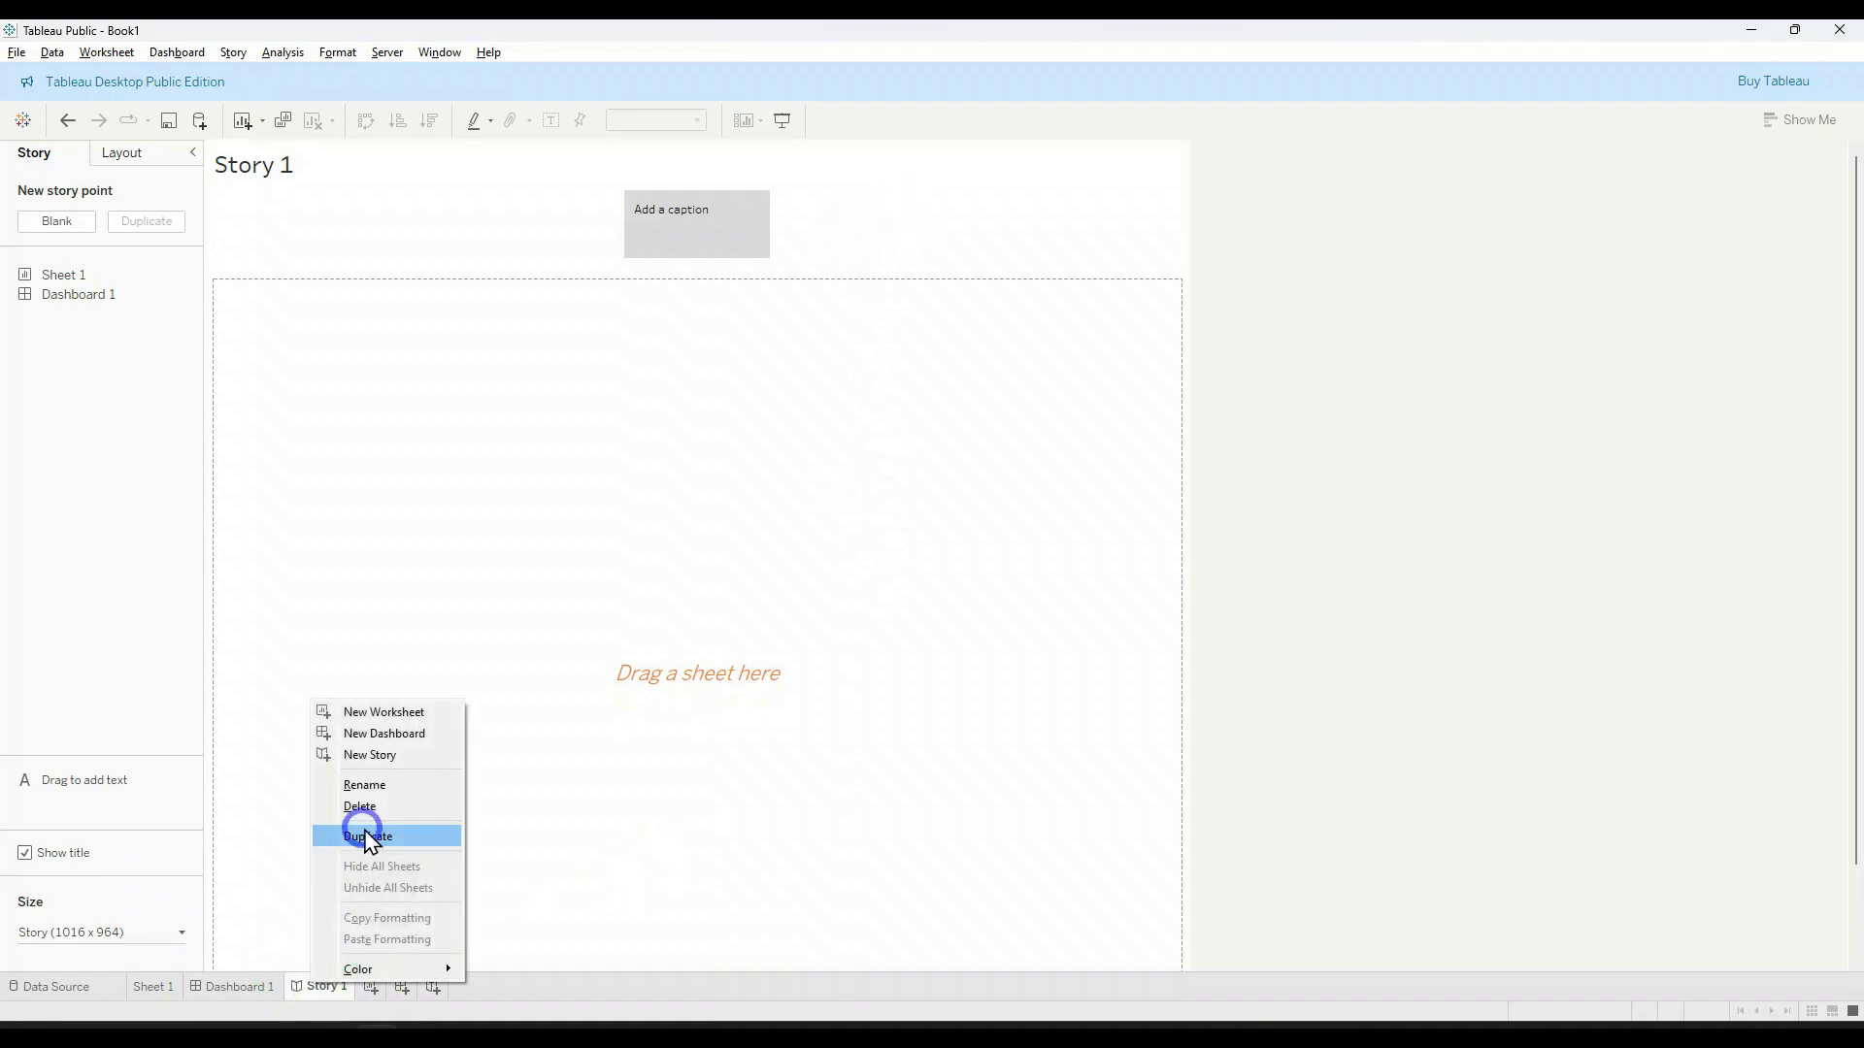
{"action": "left_click", "coordinate": [366, 805]}
{"action": "right_click", "coordinate": [246, 997]}
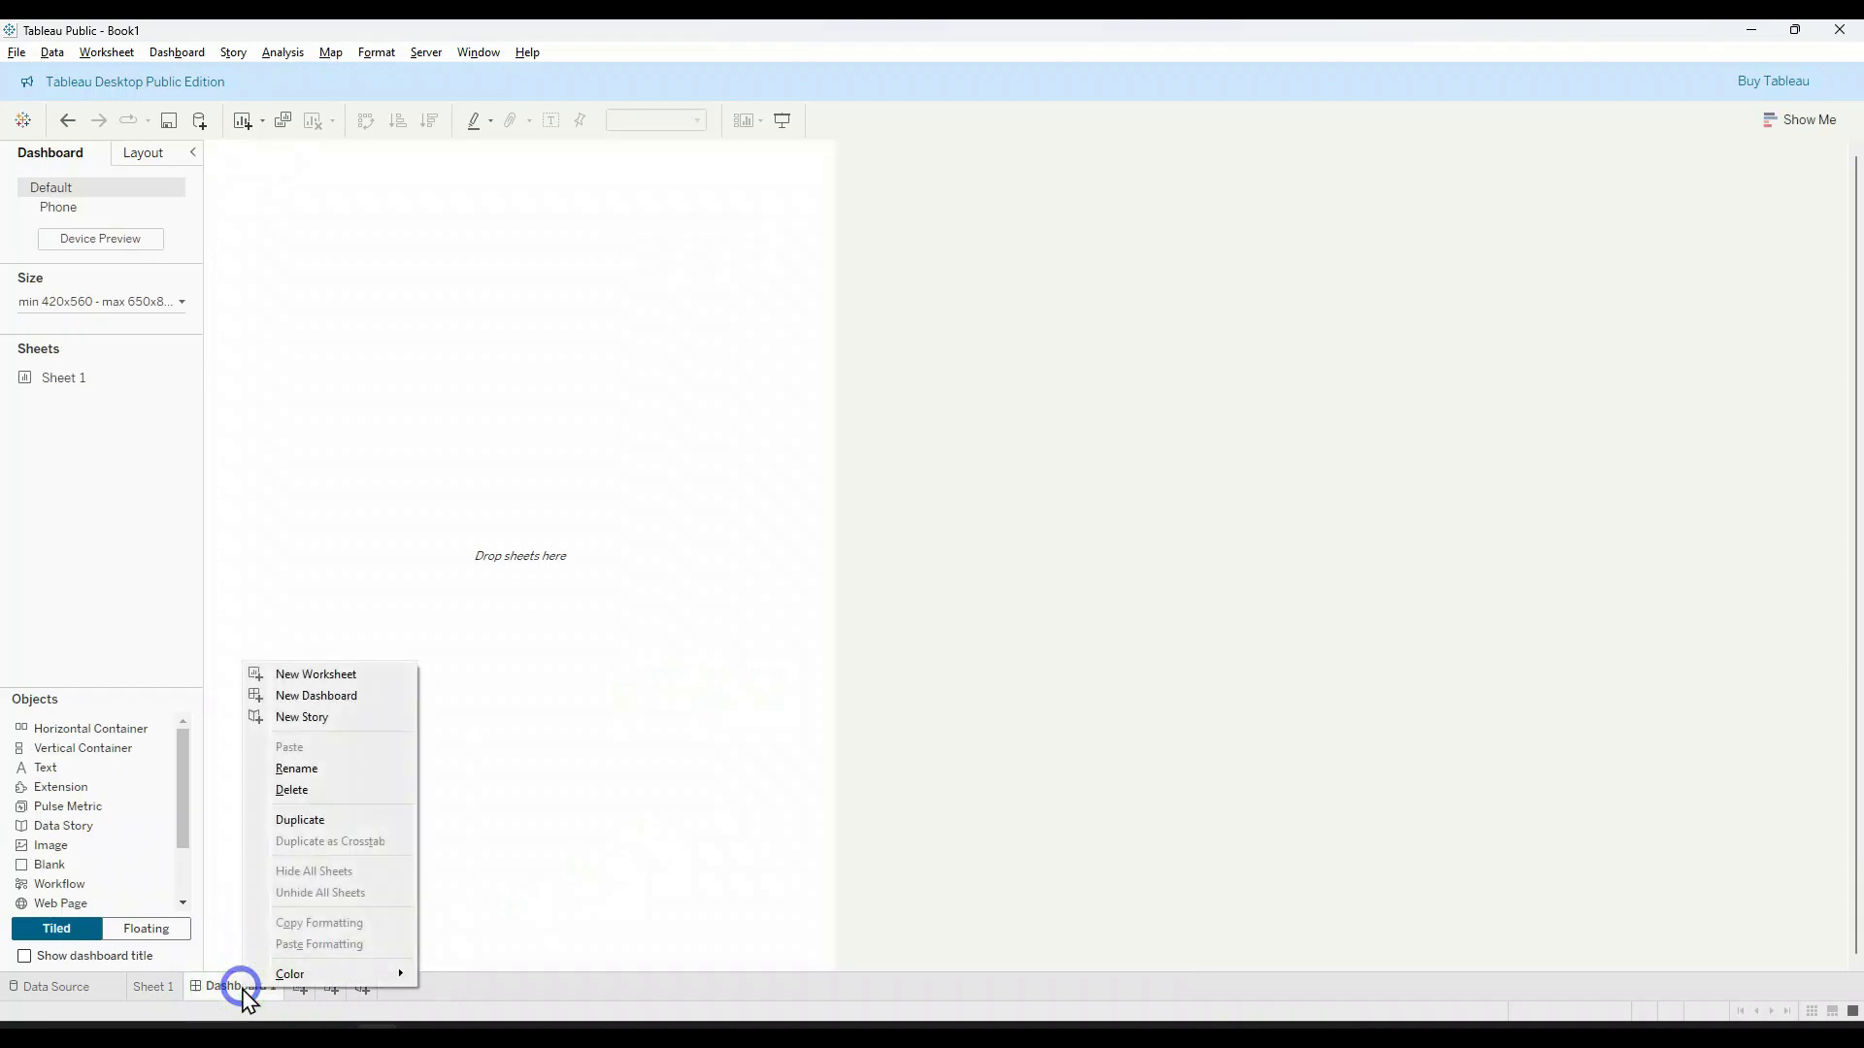
{"action": "left_click", "coordinate": [304, 789]}
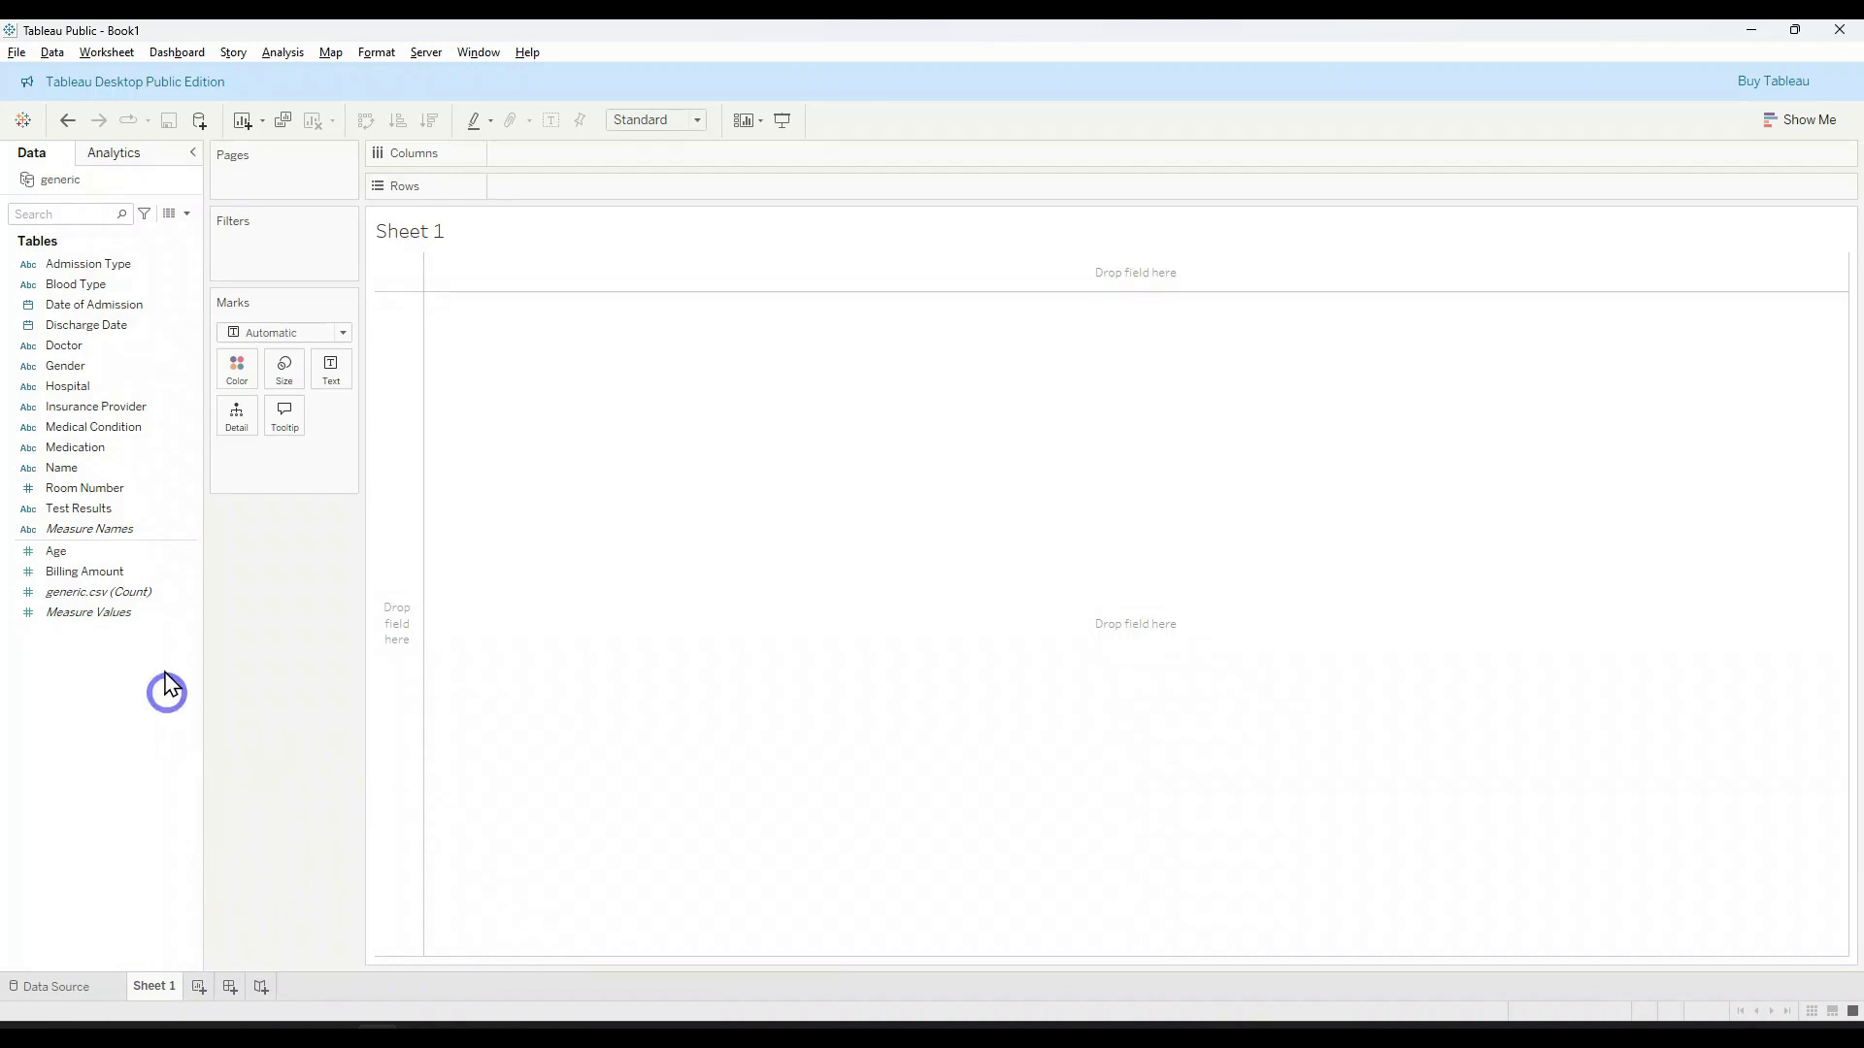
Step: Compare Sheet 1's field list with the columns on the data source page and return to Sheet 1
{"action": "left_click", "coordinate": [97, 346]}
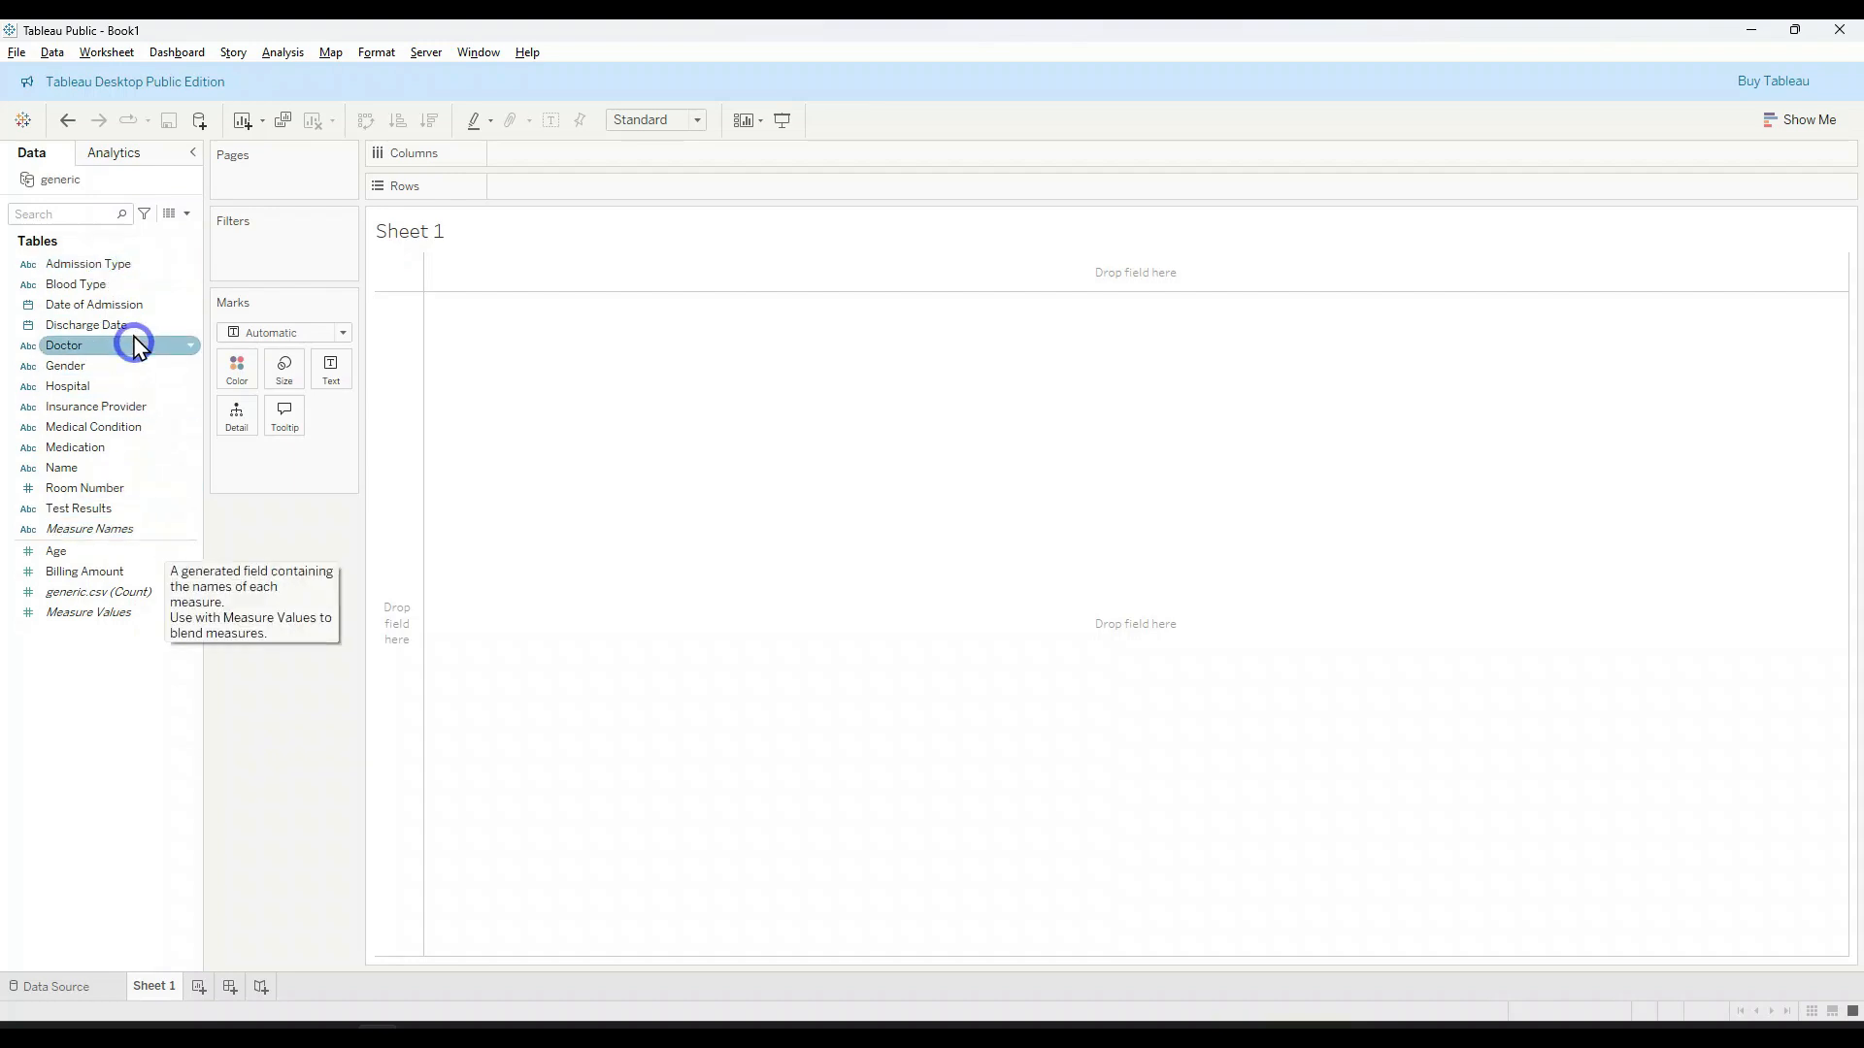
{"action": "left_click", "coordinate": [66, 985]}
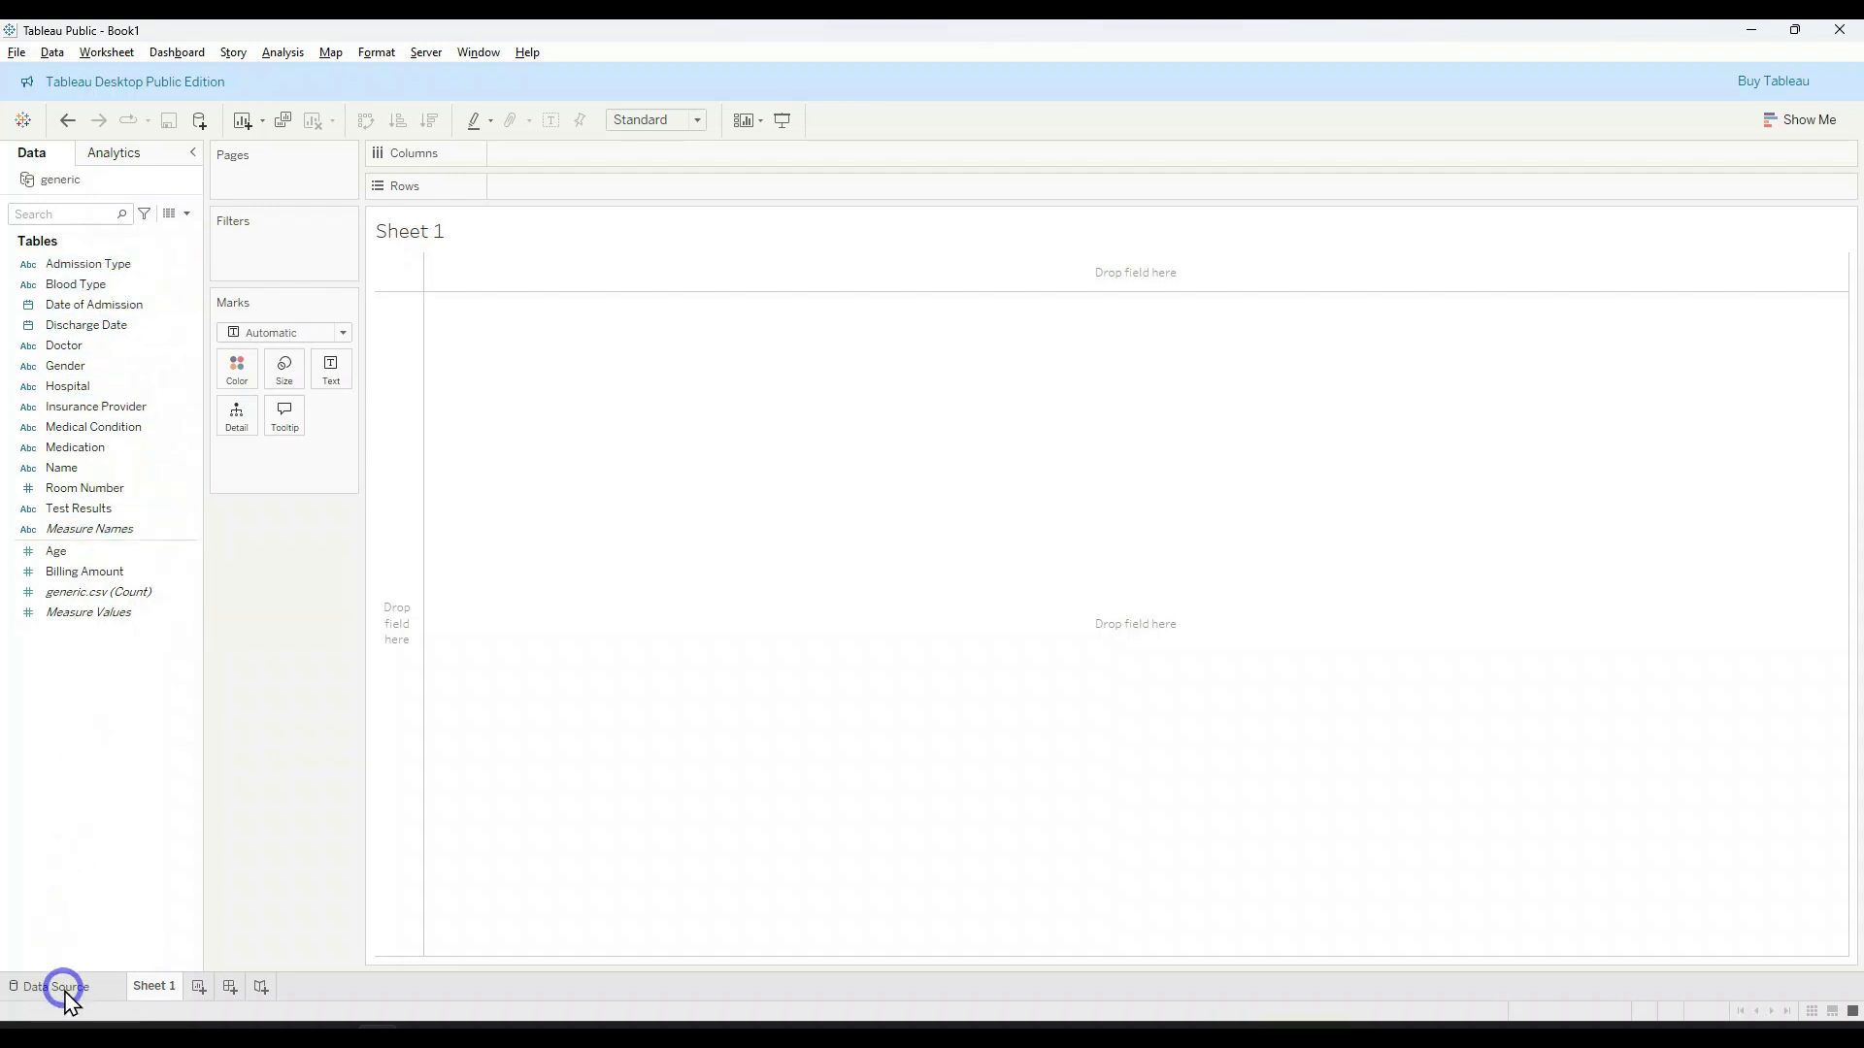
{"action": "left_click", "coordinate": [155, 987]}
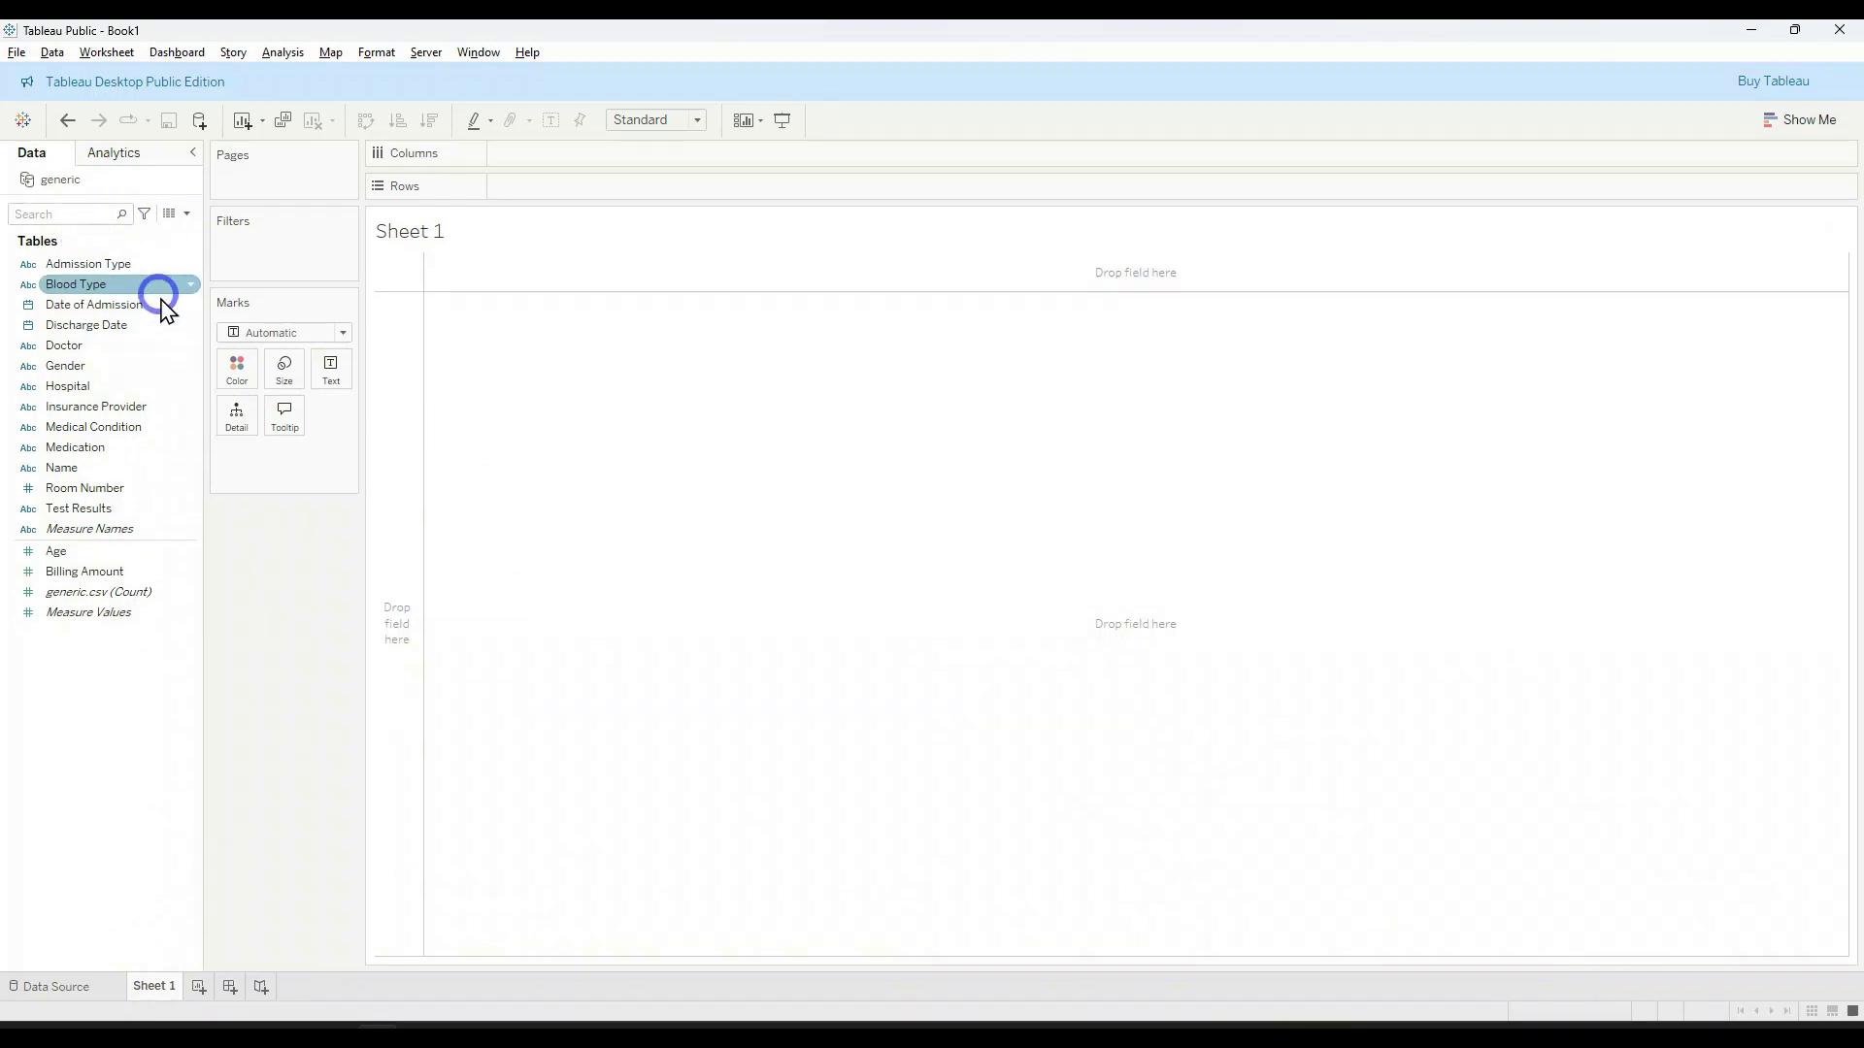
Step: Widen the field list, add Admission Type to the rows of Sheet 1, and widen its column to fit the header
{"action": "left_click_drag", "start_coordinate": [206, 541], "coordinate": [234, 548]}
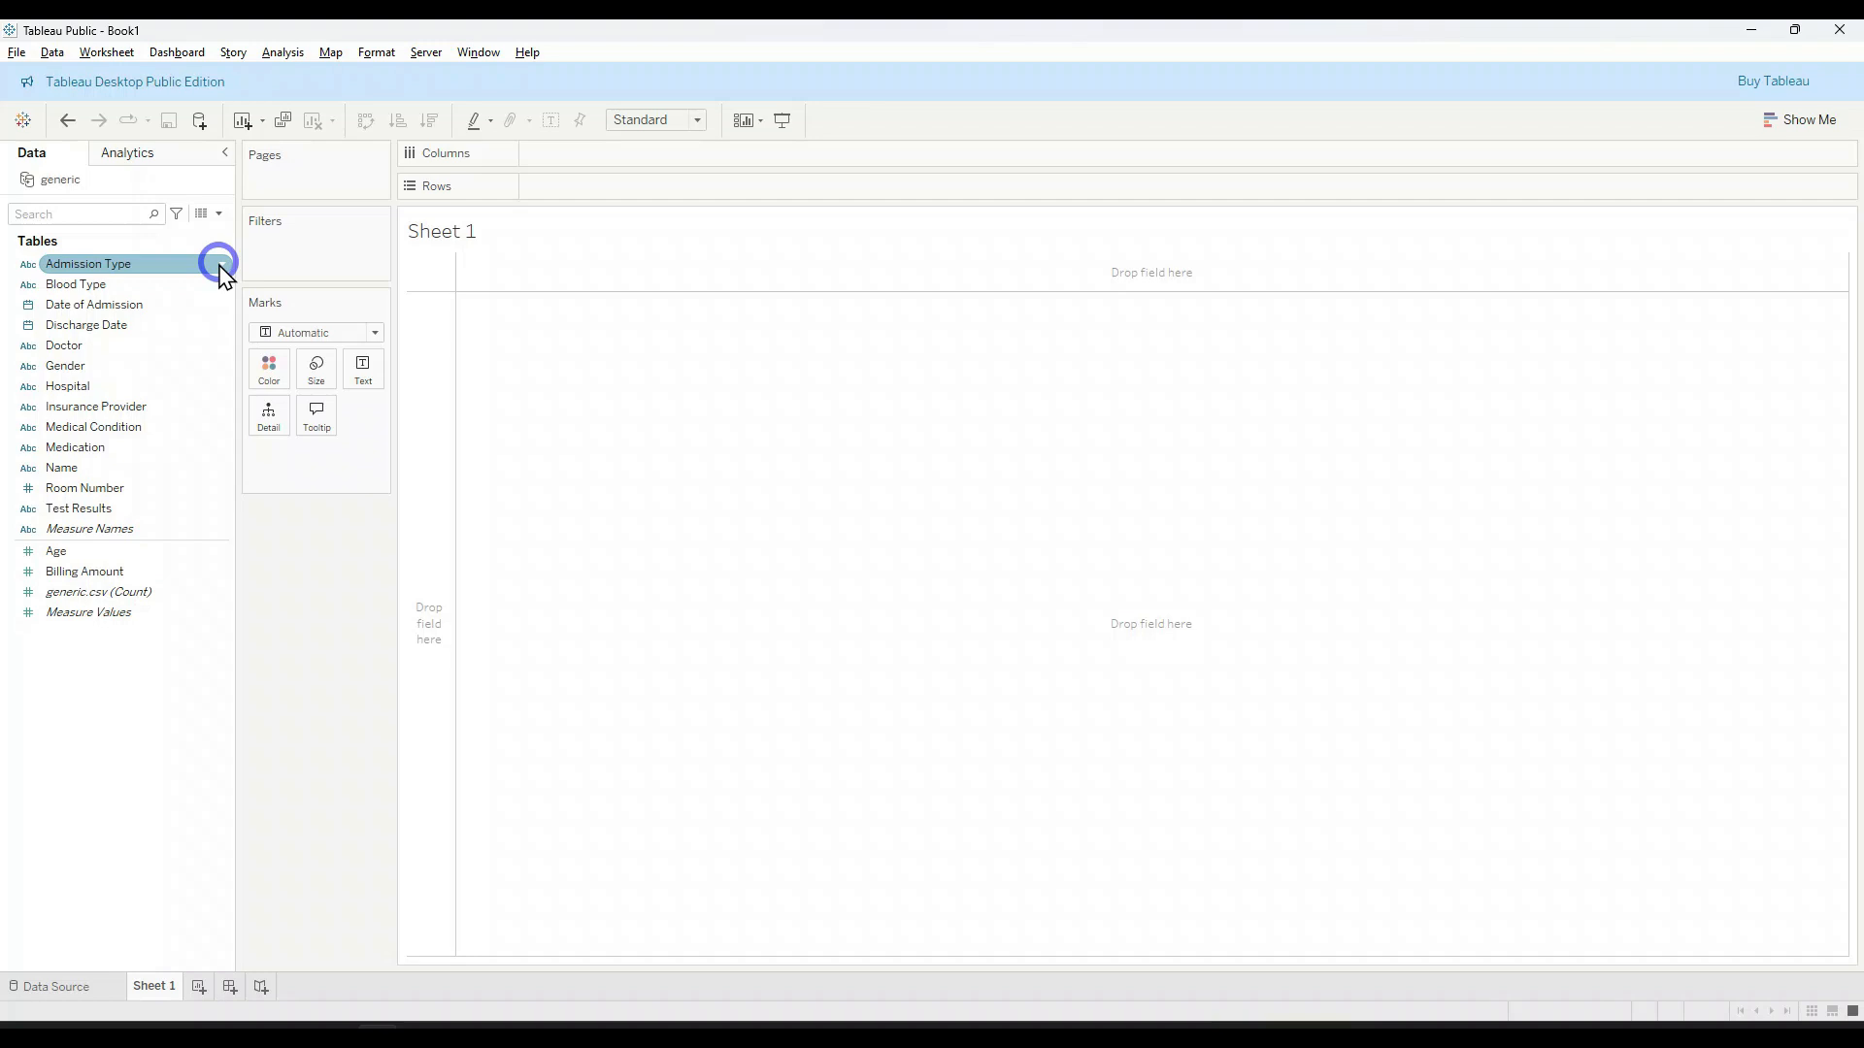
{"action": "double_click", "coordinate": [144, 268]}
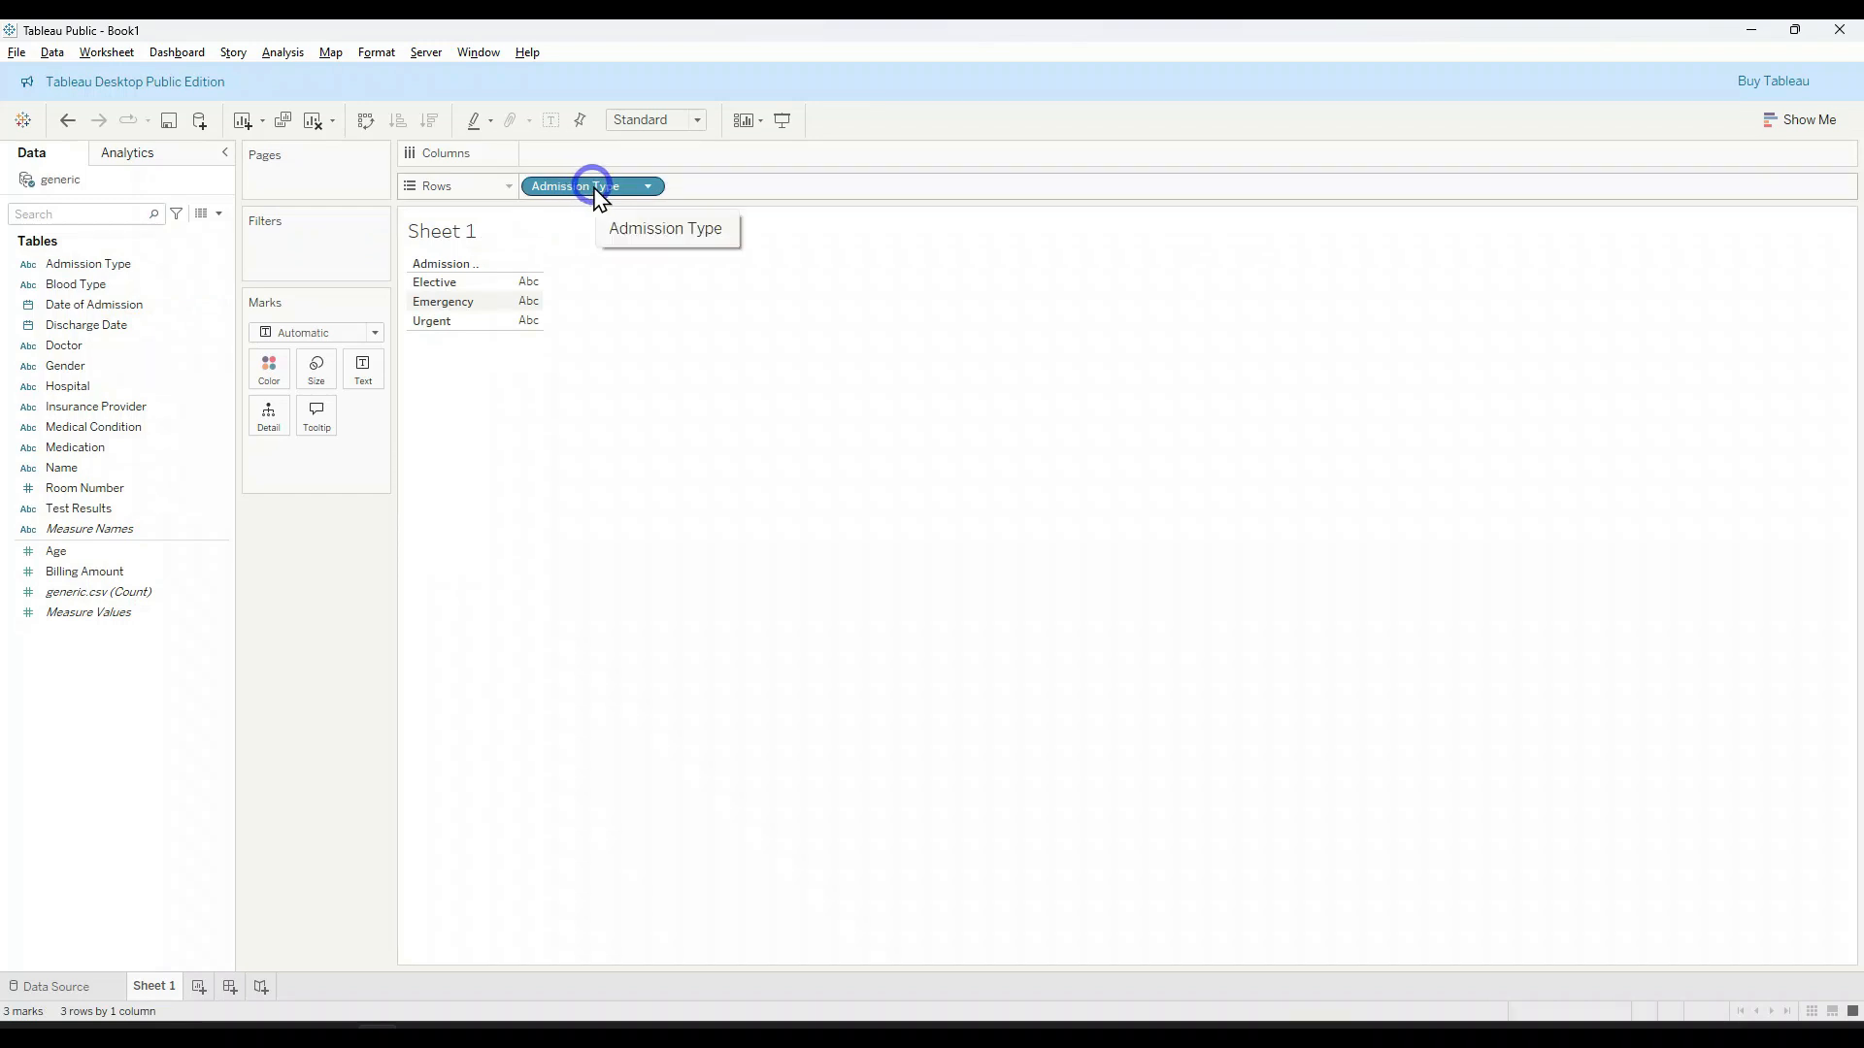
{"action": "left_click", "coordinate": [594, 187]}
{"action": "left_click", "coordinate": [444, 283]}
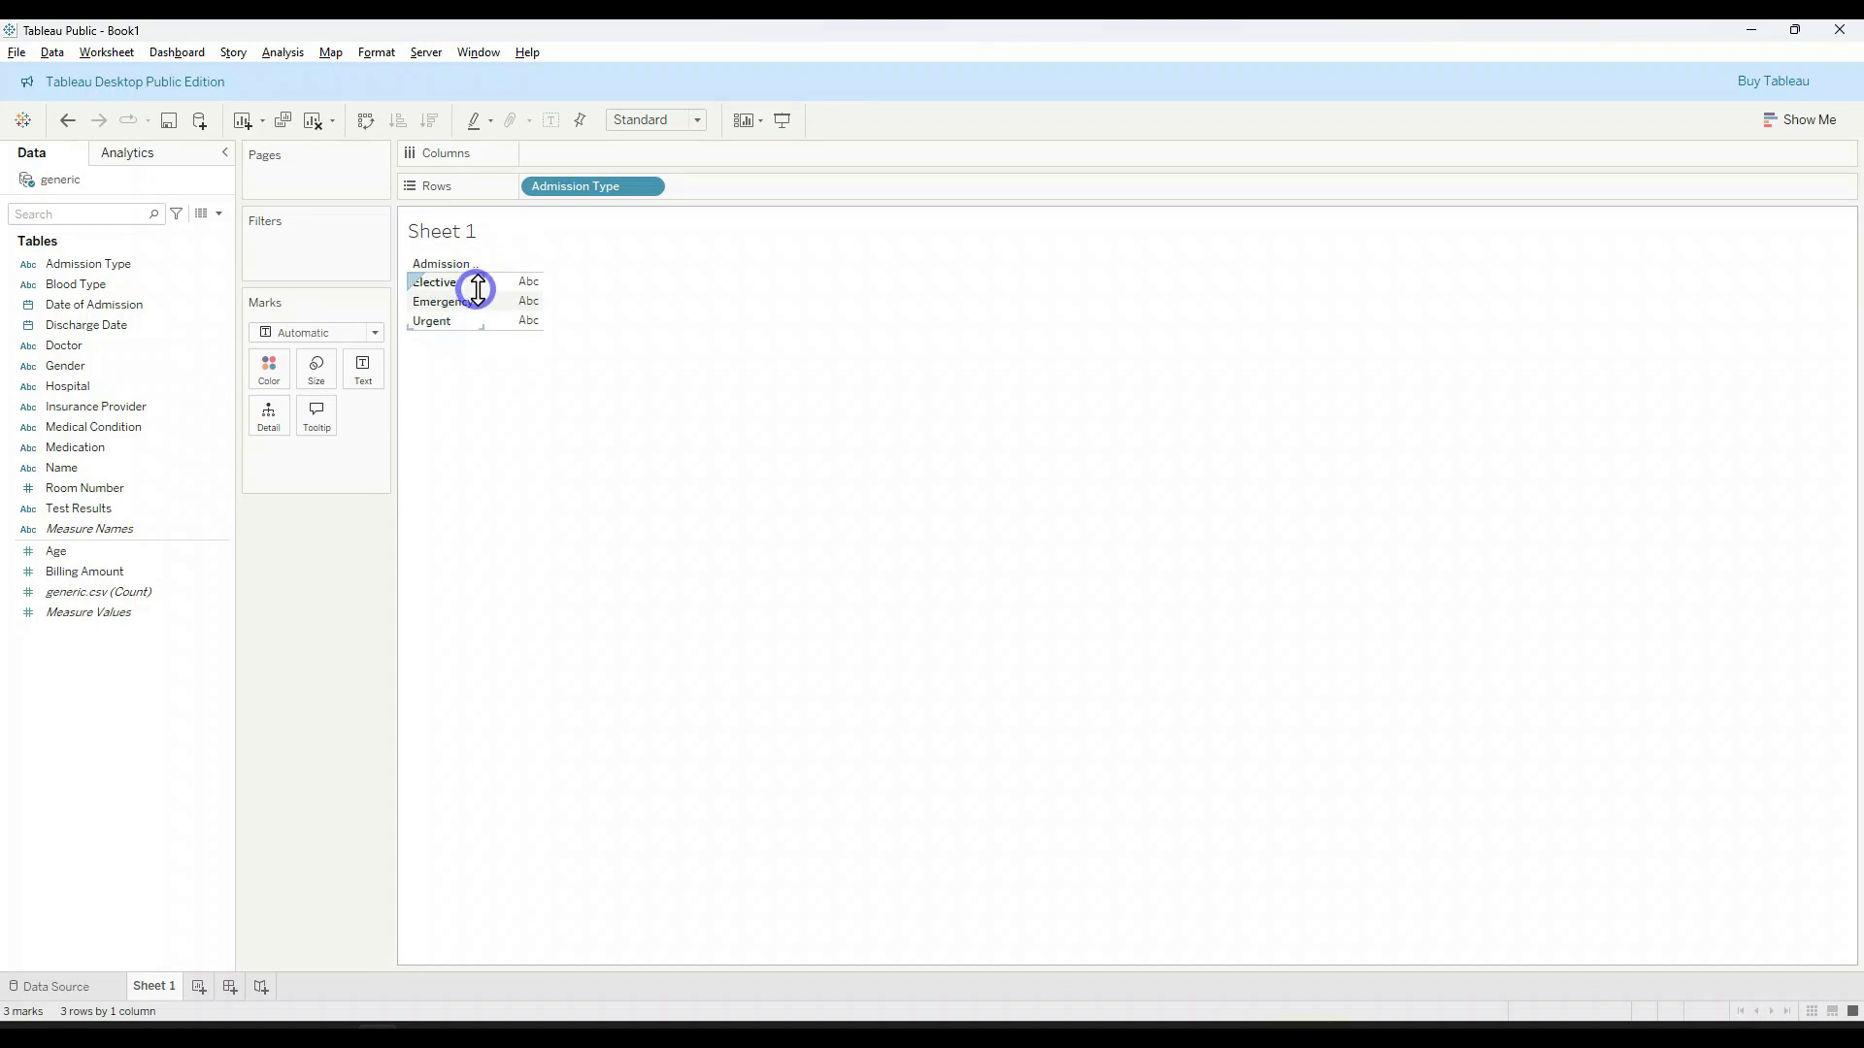
{"action": "left_click_drag", "start_coordinate": [479, 288], "coordinate": [520, 308]}
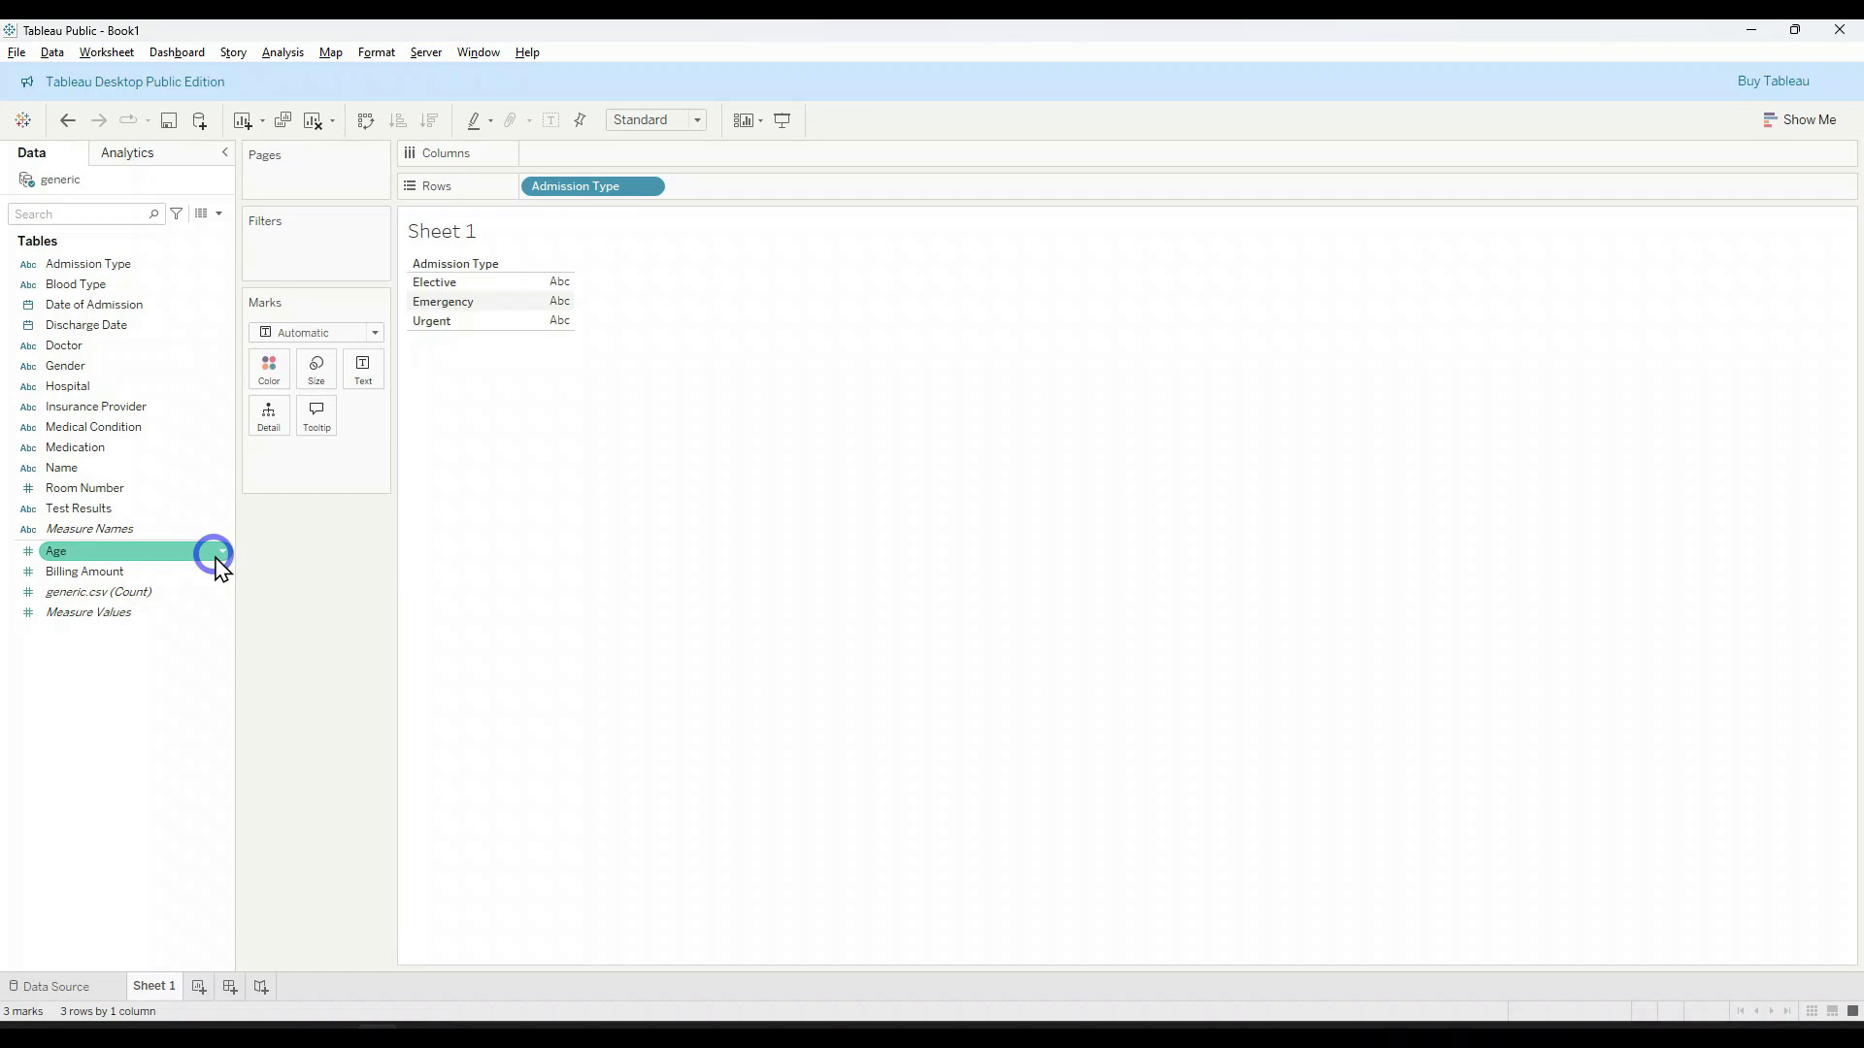
Step: Convert the Age field from a measure to a dimension and narrow the field list
{"action": "left_click", "coordinate": [133, 570]}
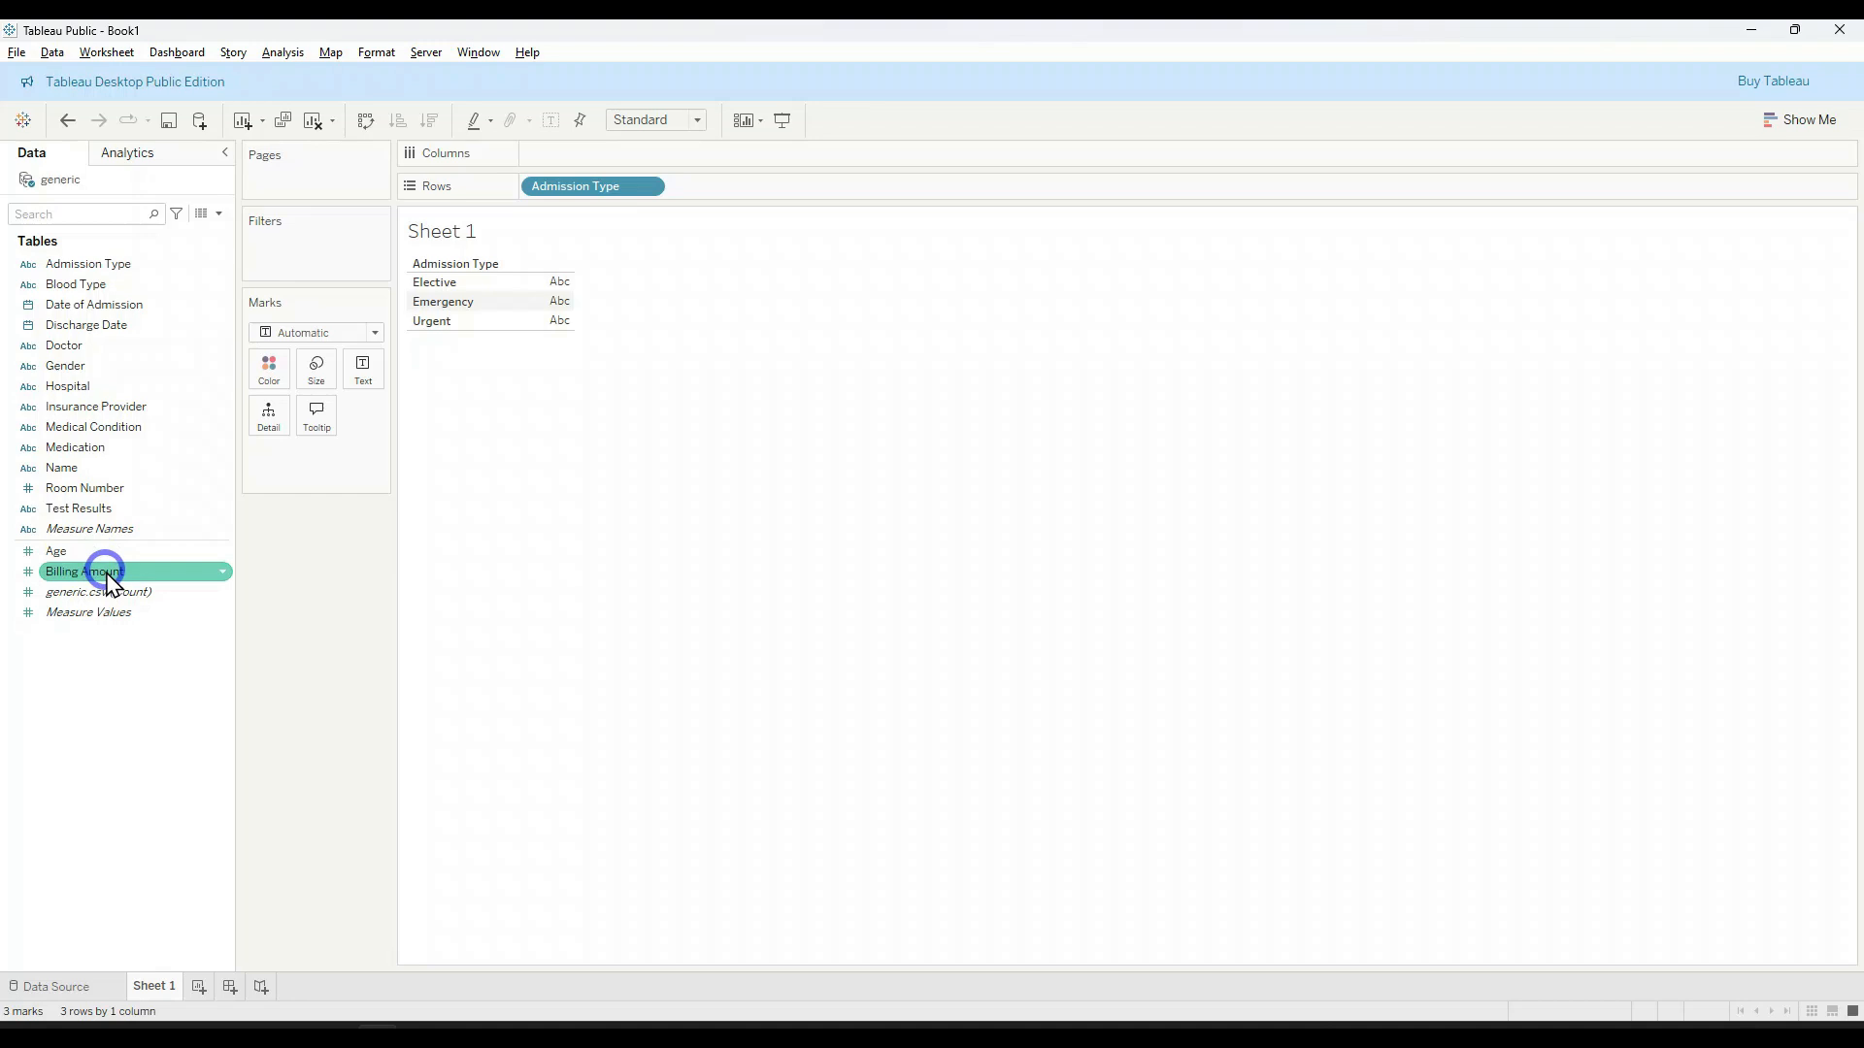
{"action": "left_click", "coordinate": [131, 551]}
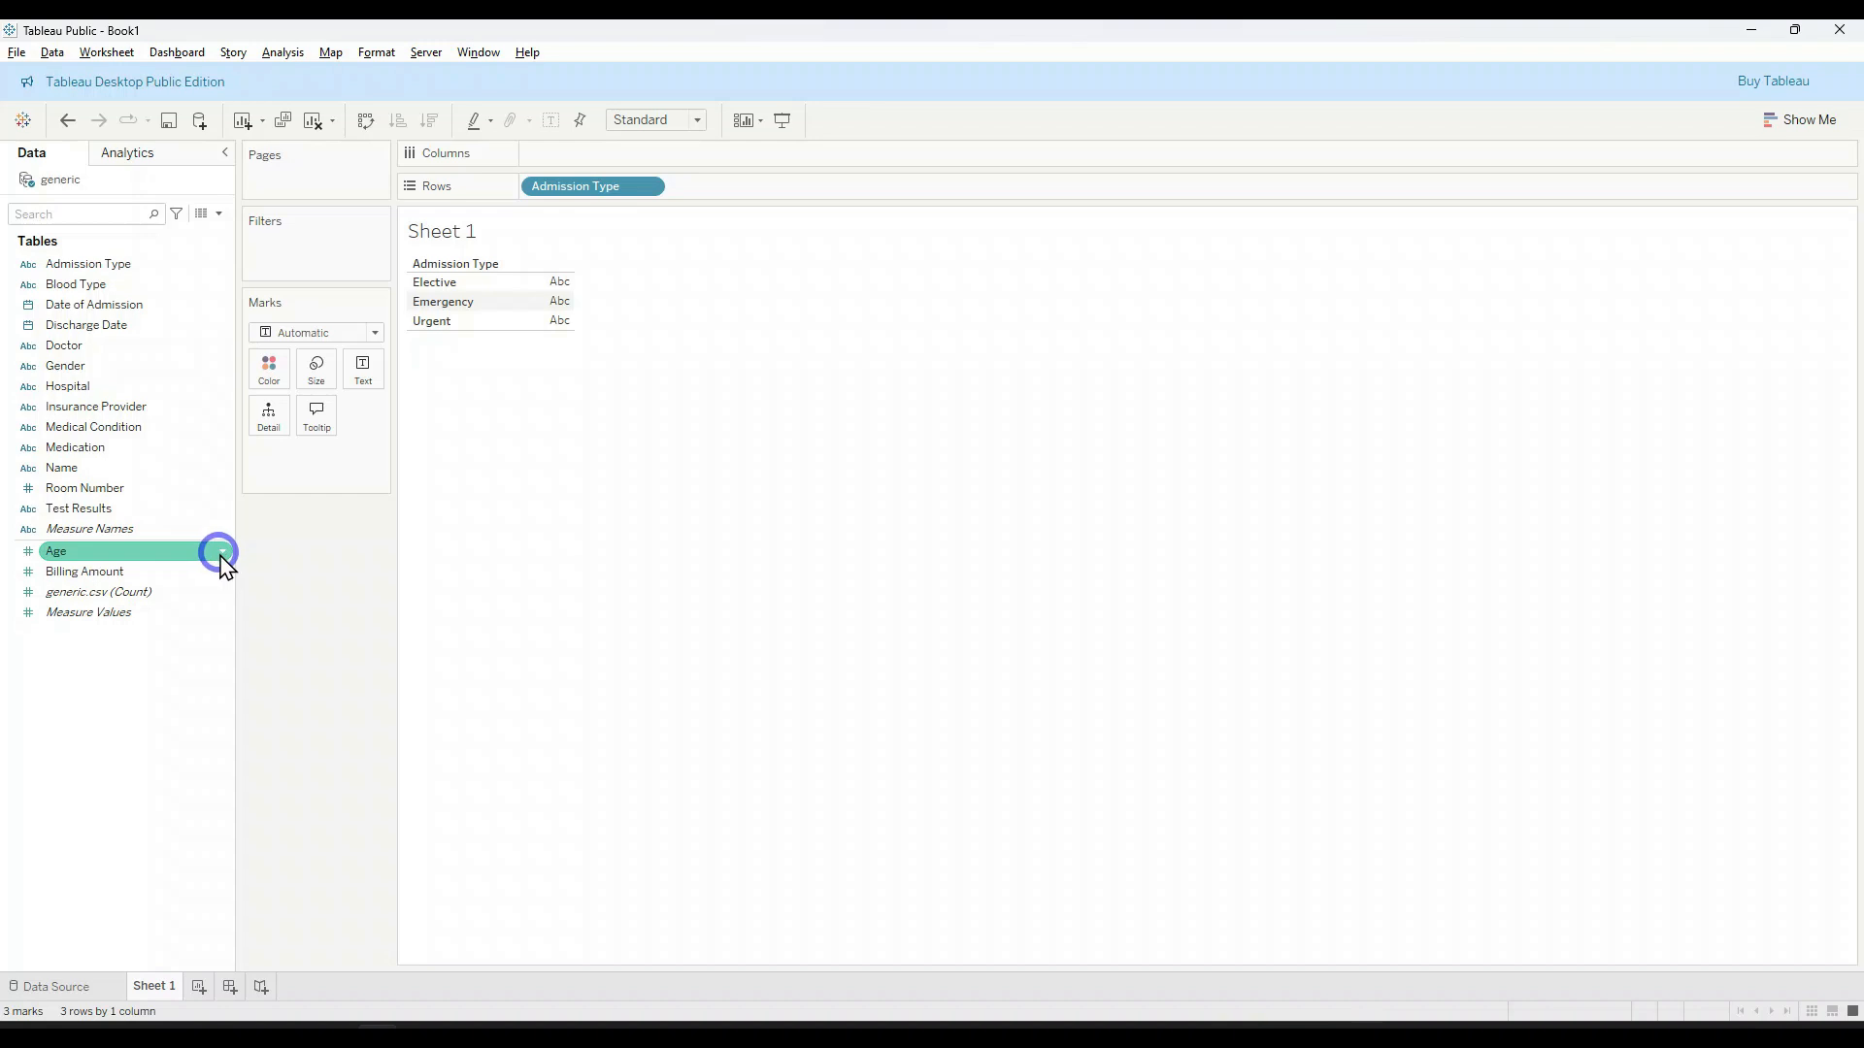
{"action": "left_click", "coordinate": [223, 552]}
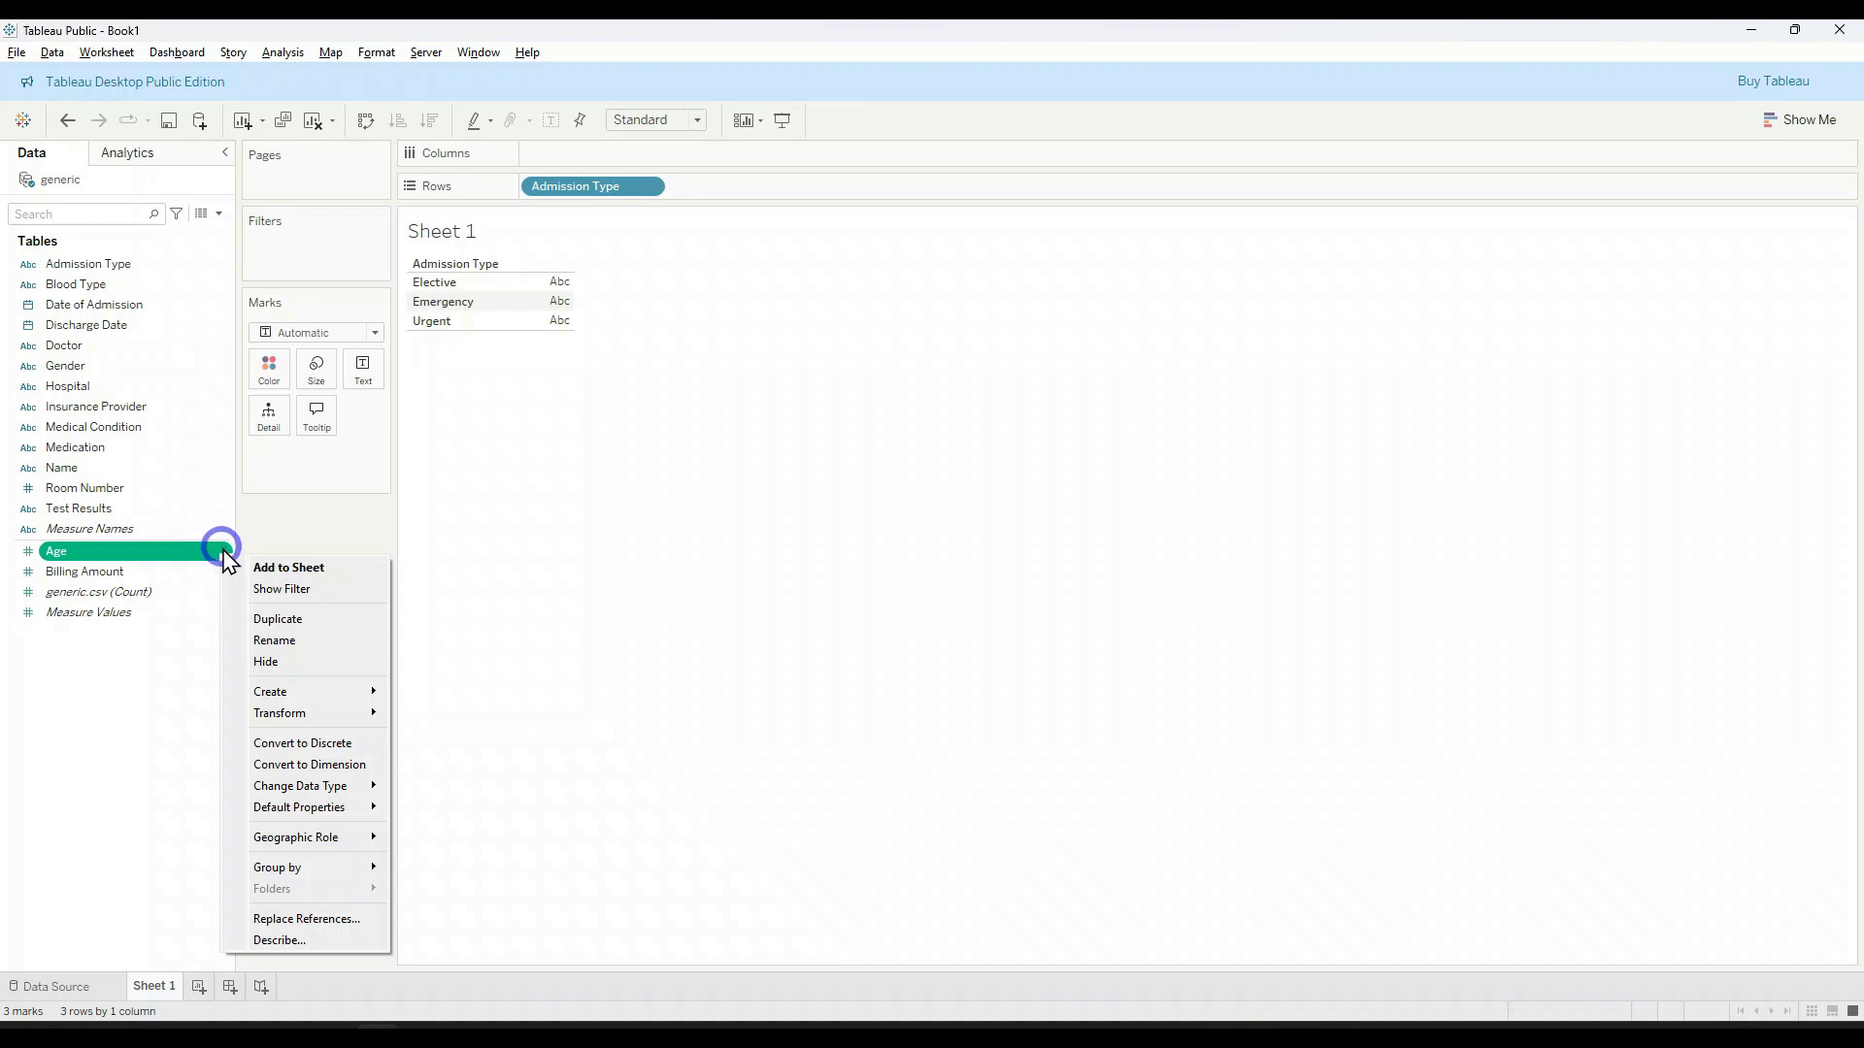
{"action": "left_click", "coordinate": [335, 765]}
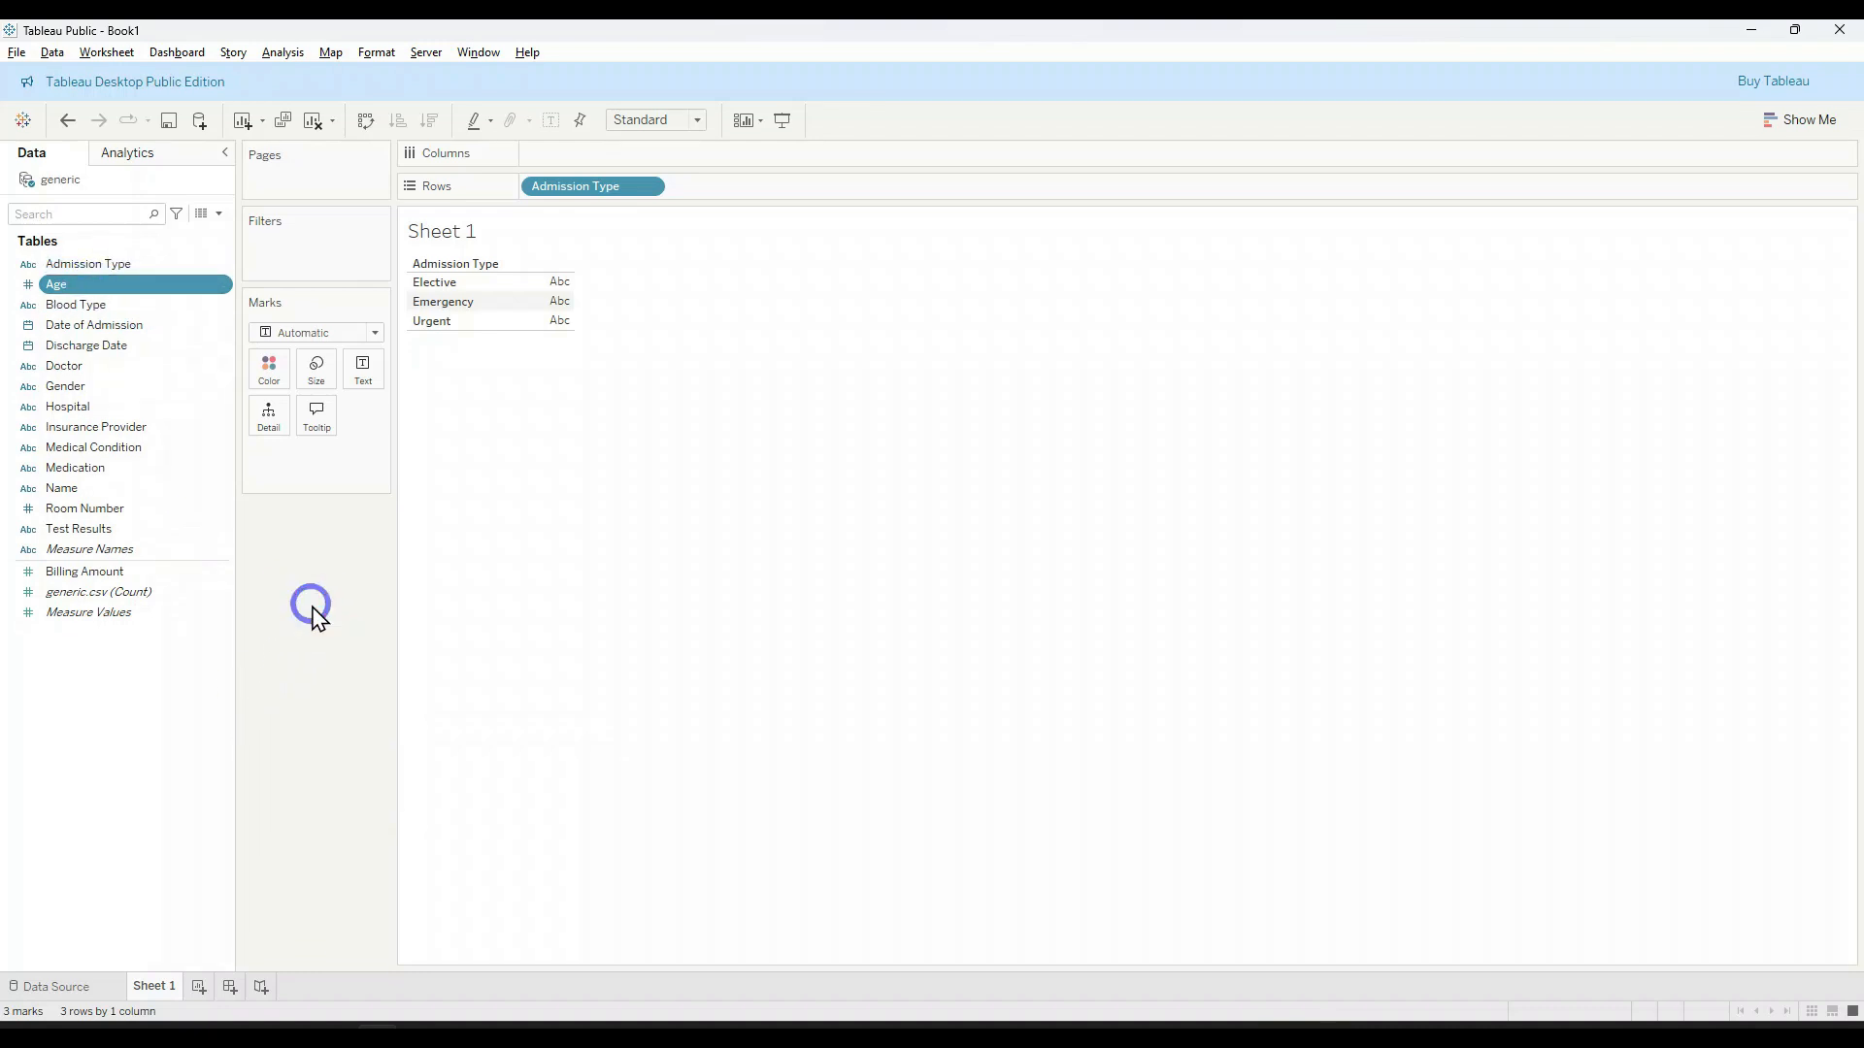
{"action": "left_click_drag", "start_coordinate": [235, 624], "coordinate": [205, 626]}
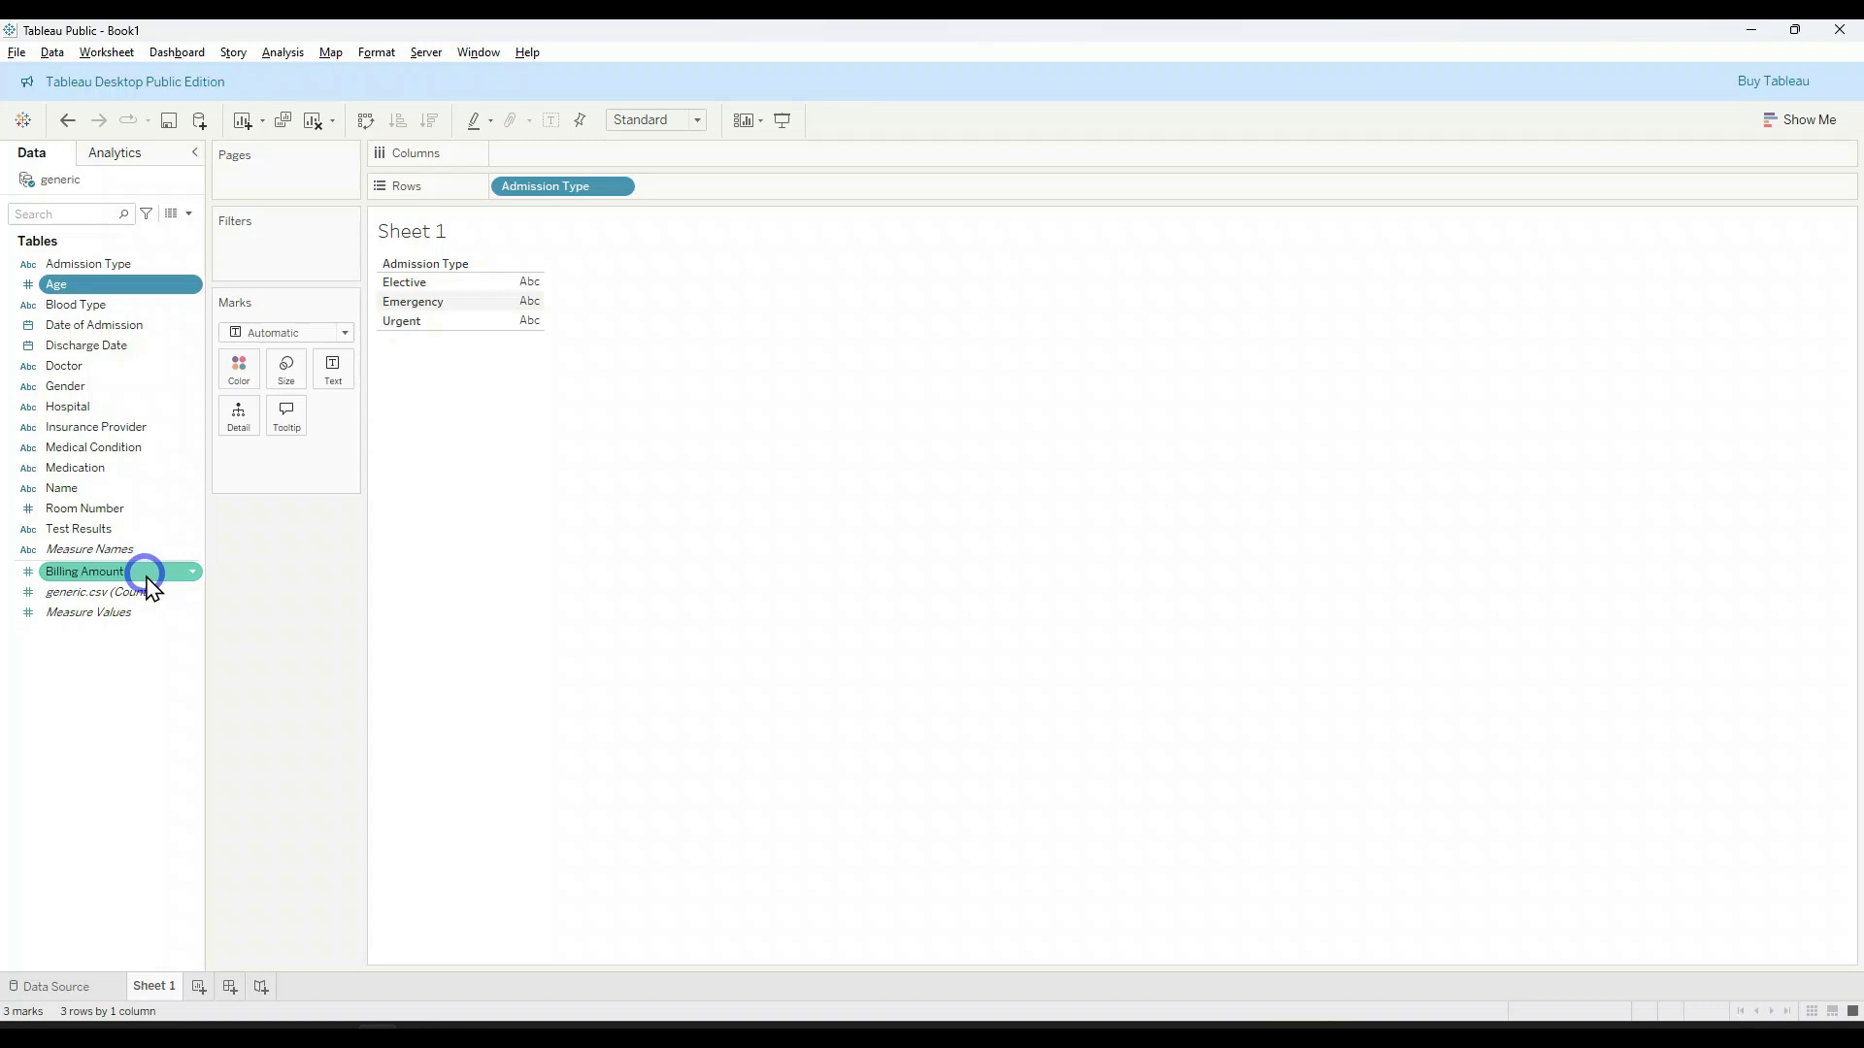
Step: Add Billing Amount to the Admission Type table as text values and set its aggregation to Average
{"action": "double_click", "coordinate": [147, 581]}
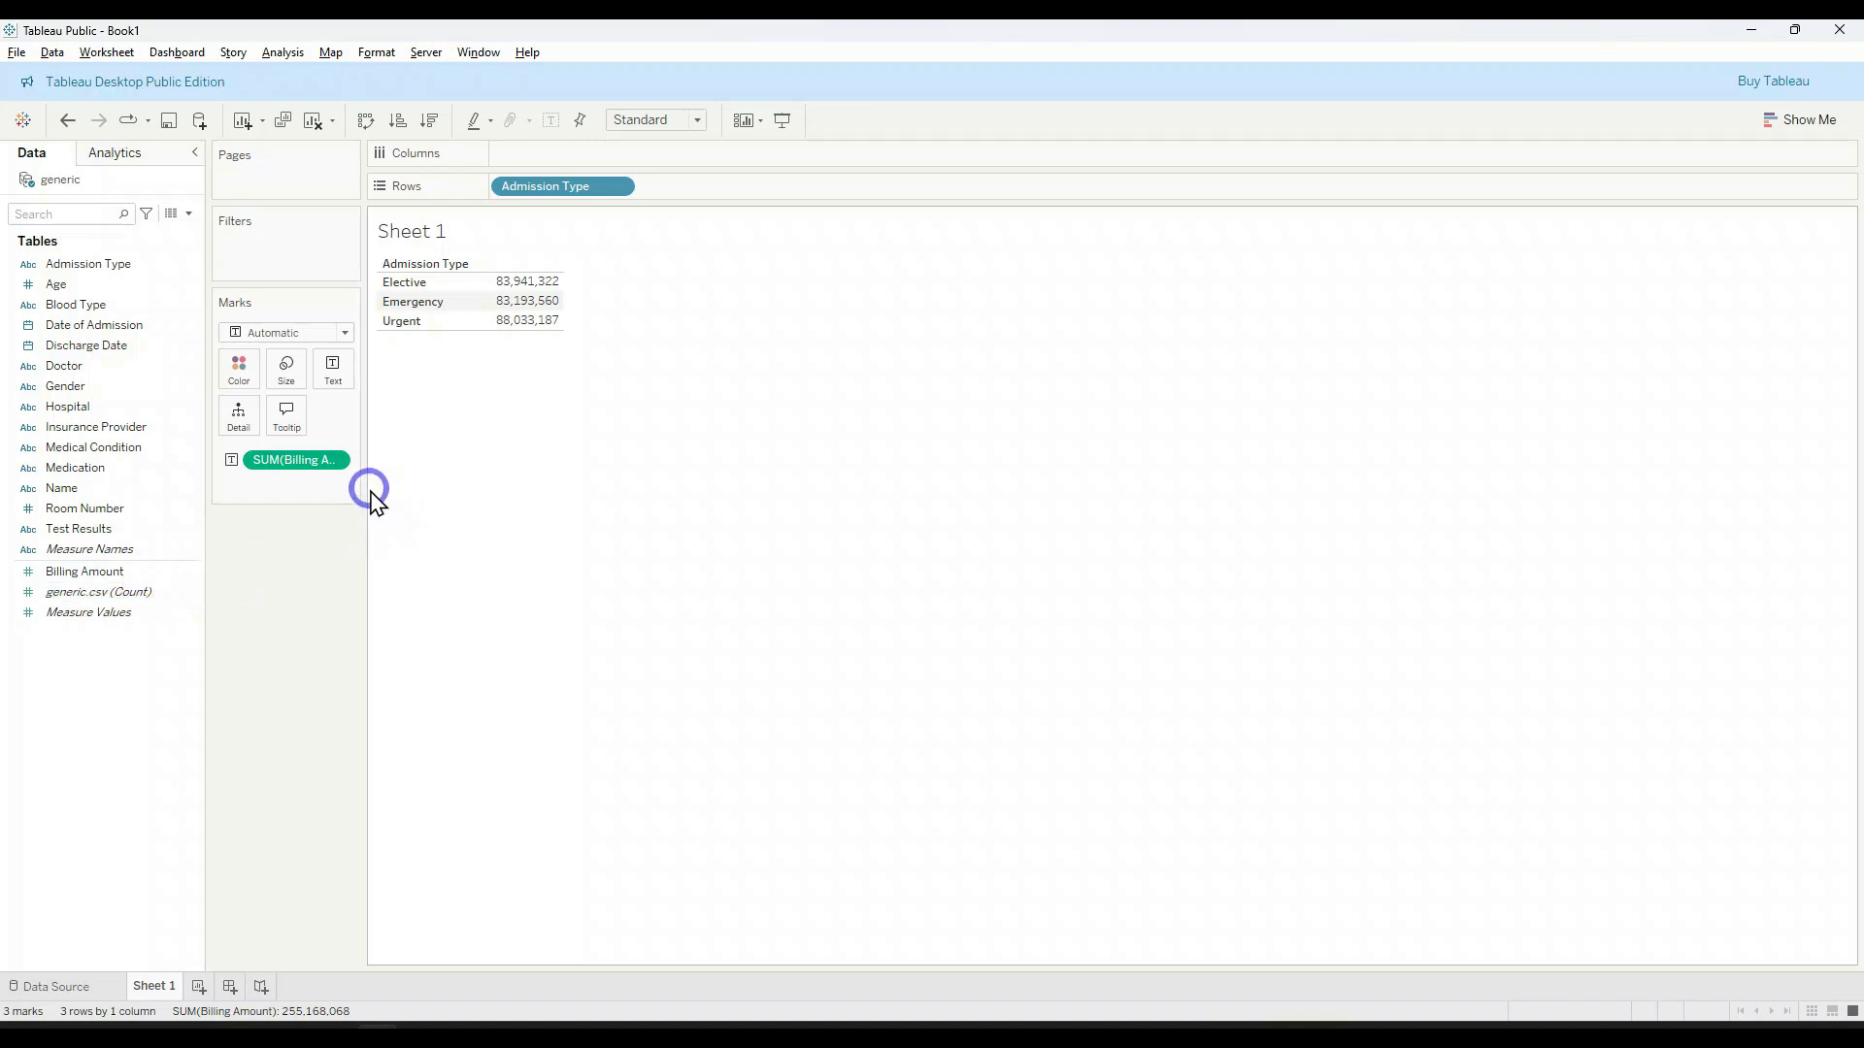
{"action": "left_click_drag", "start_coordinate": [361, 486], "coordinate": [412, 491]}
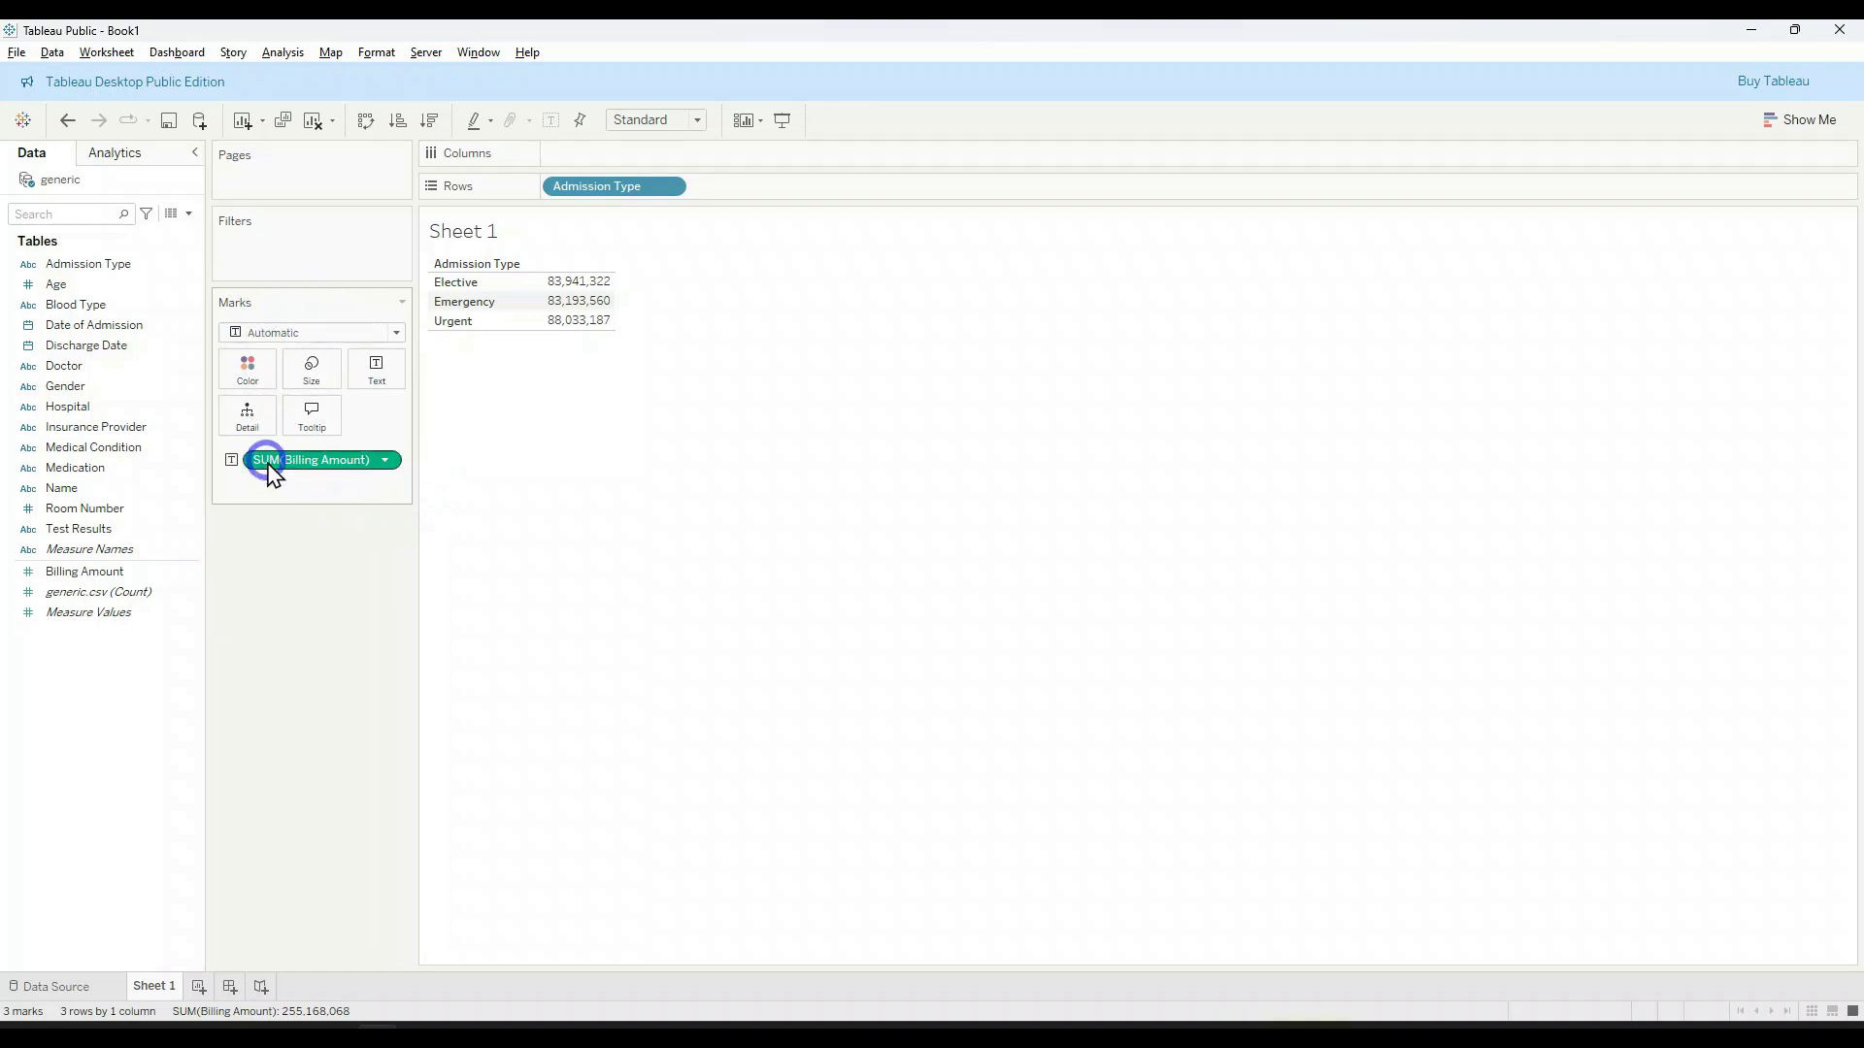
{"action": "left_click", "coordinate": [385, 460]}
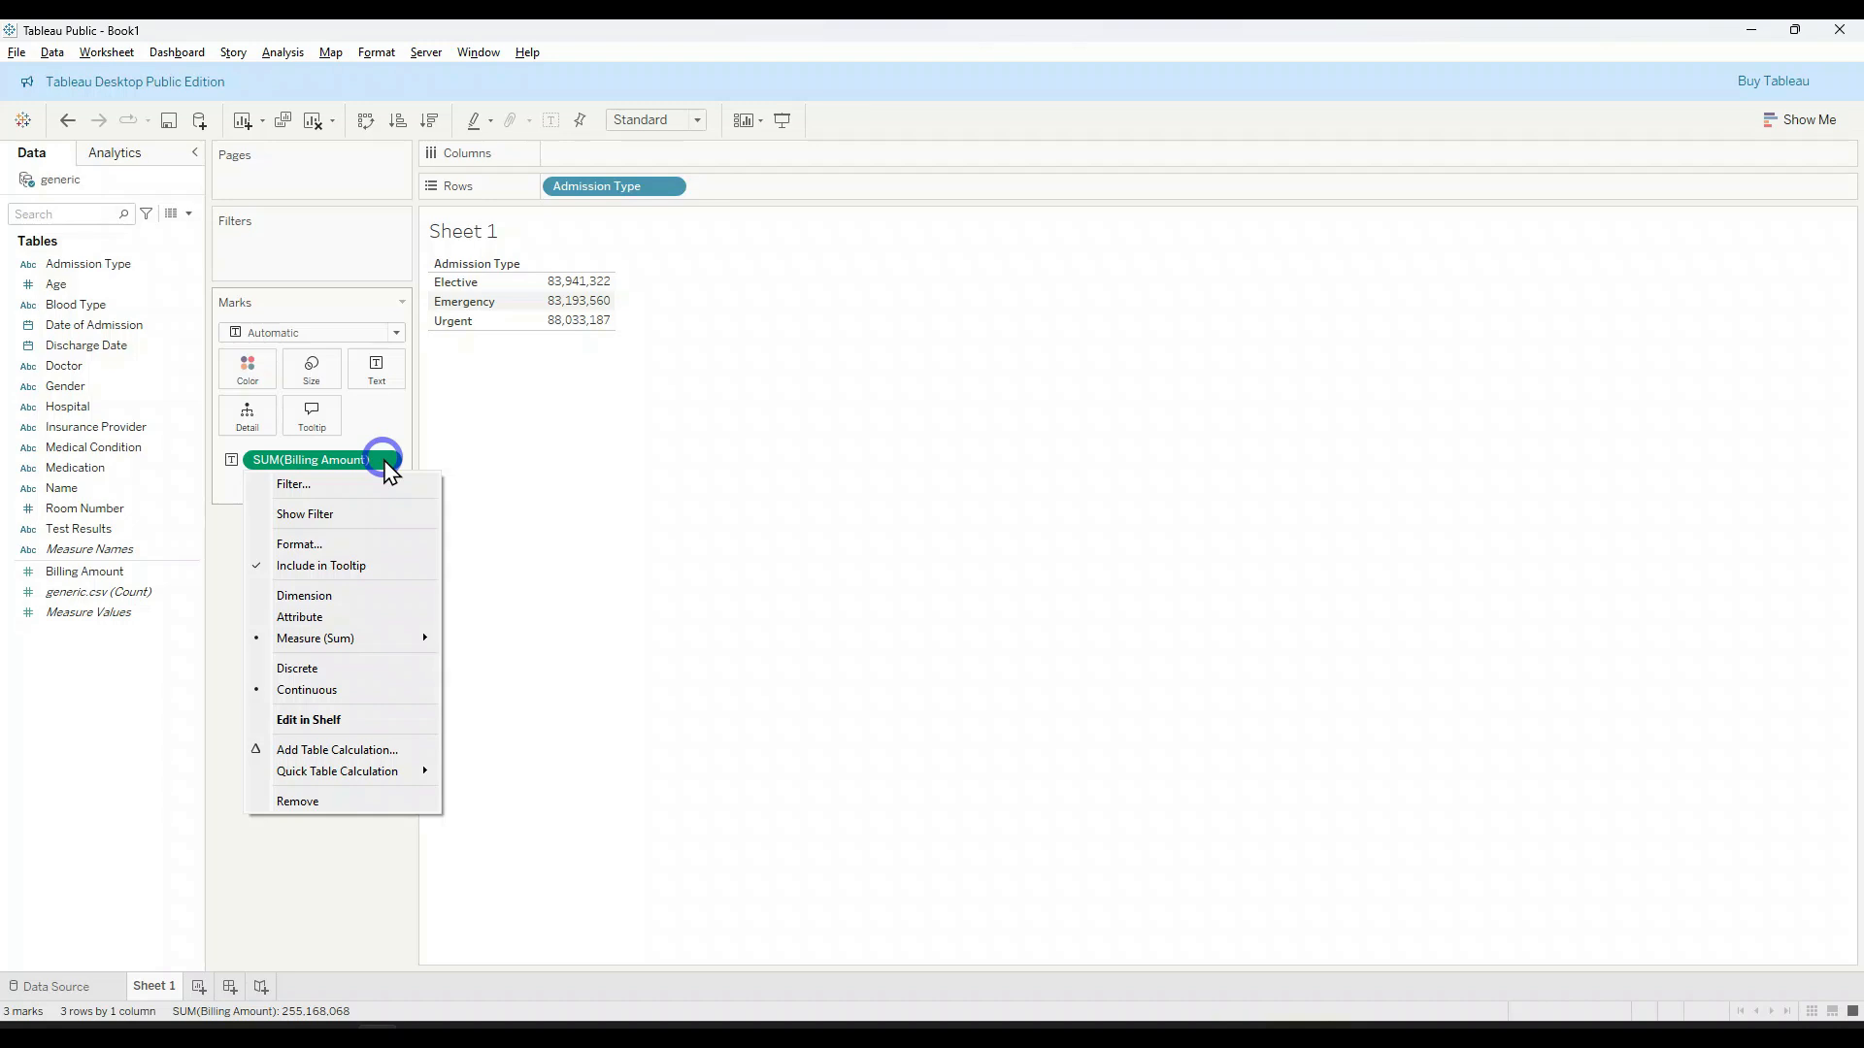
{"action": "left_click", "coordinate": [385, 460]}
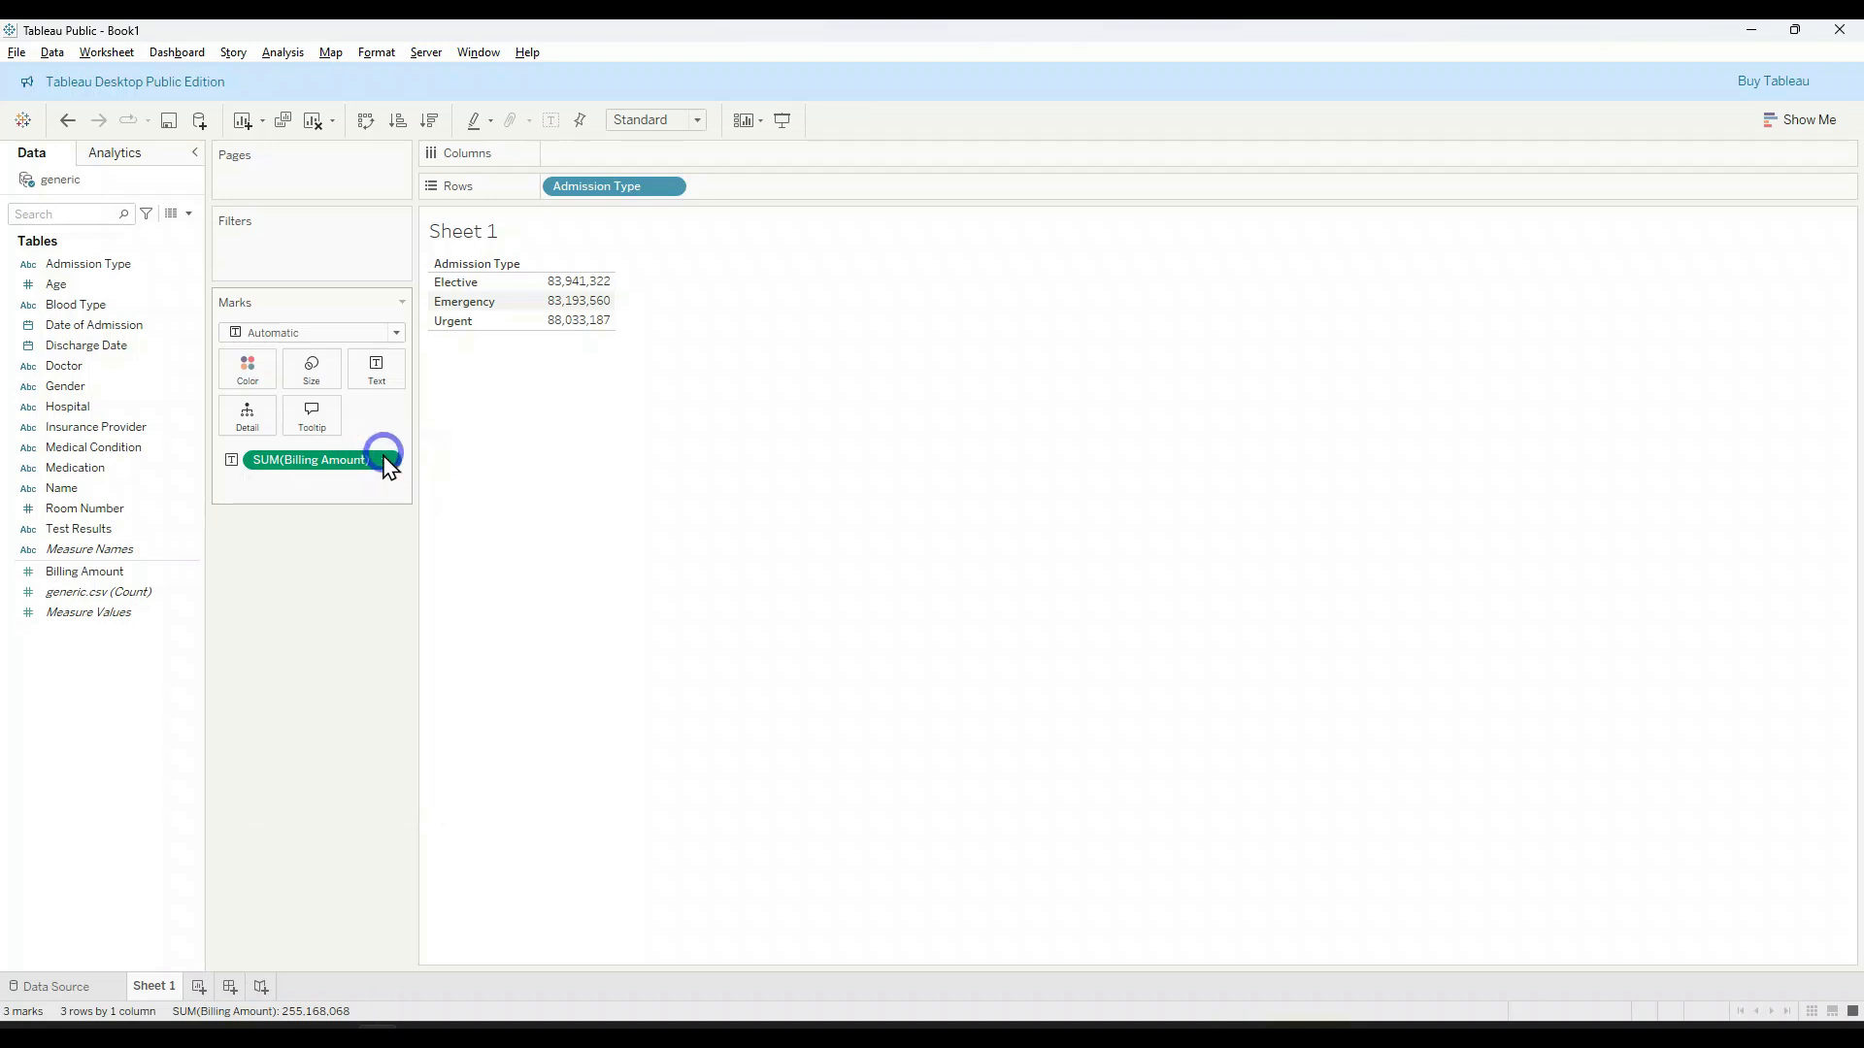
{"action": "left_click", "coordinate": [385, 460]}
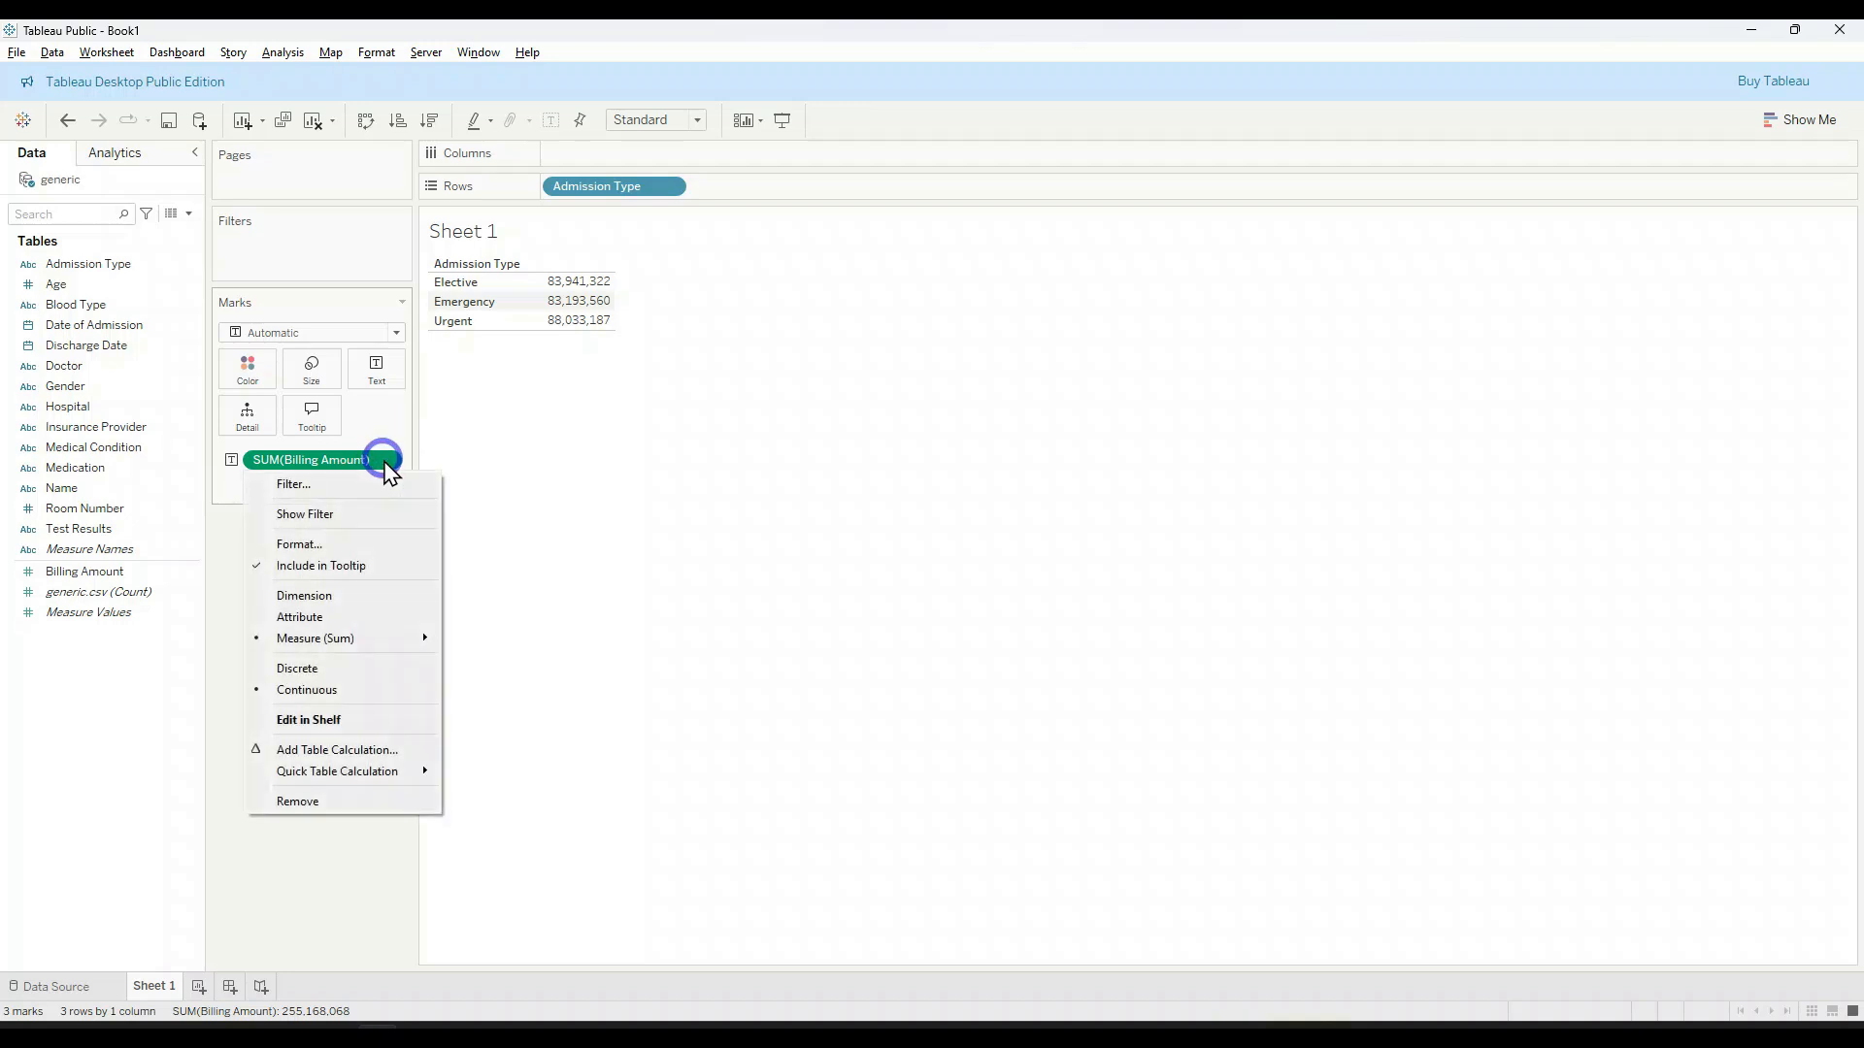
{"action": "mouse_move", "coordinate": [398, 638]}
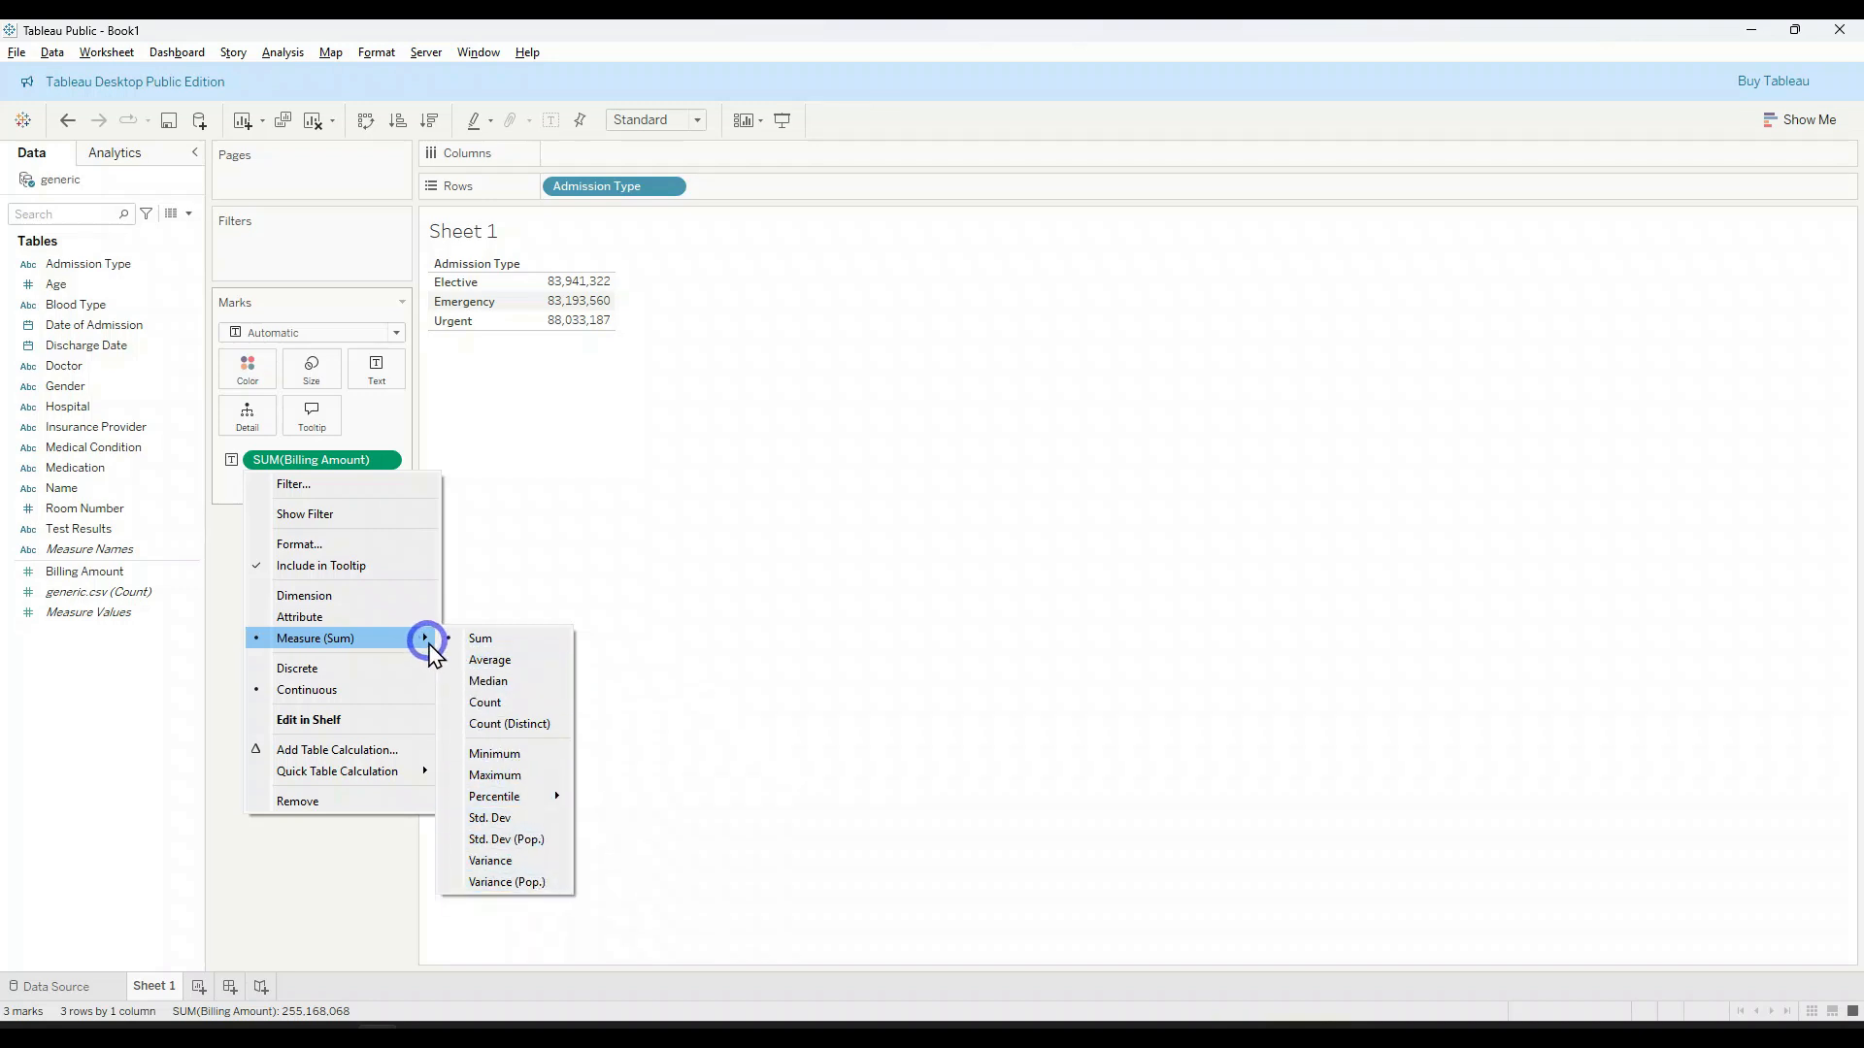
{"action": "left_click", "coordinate": [476, 660]}
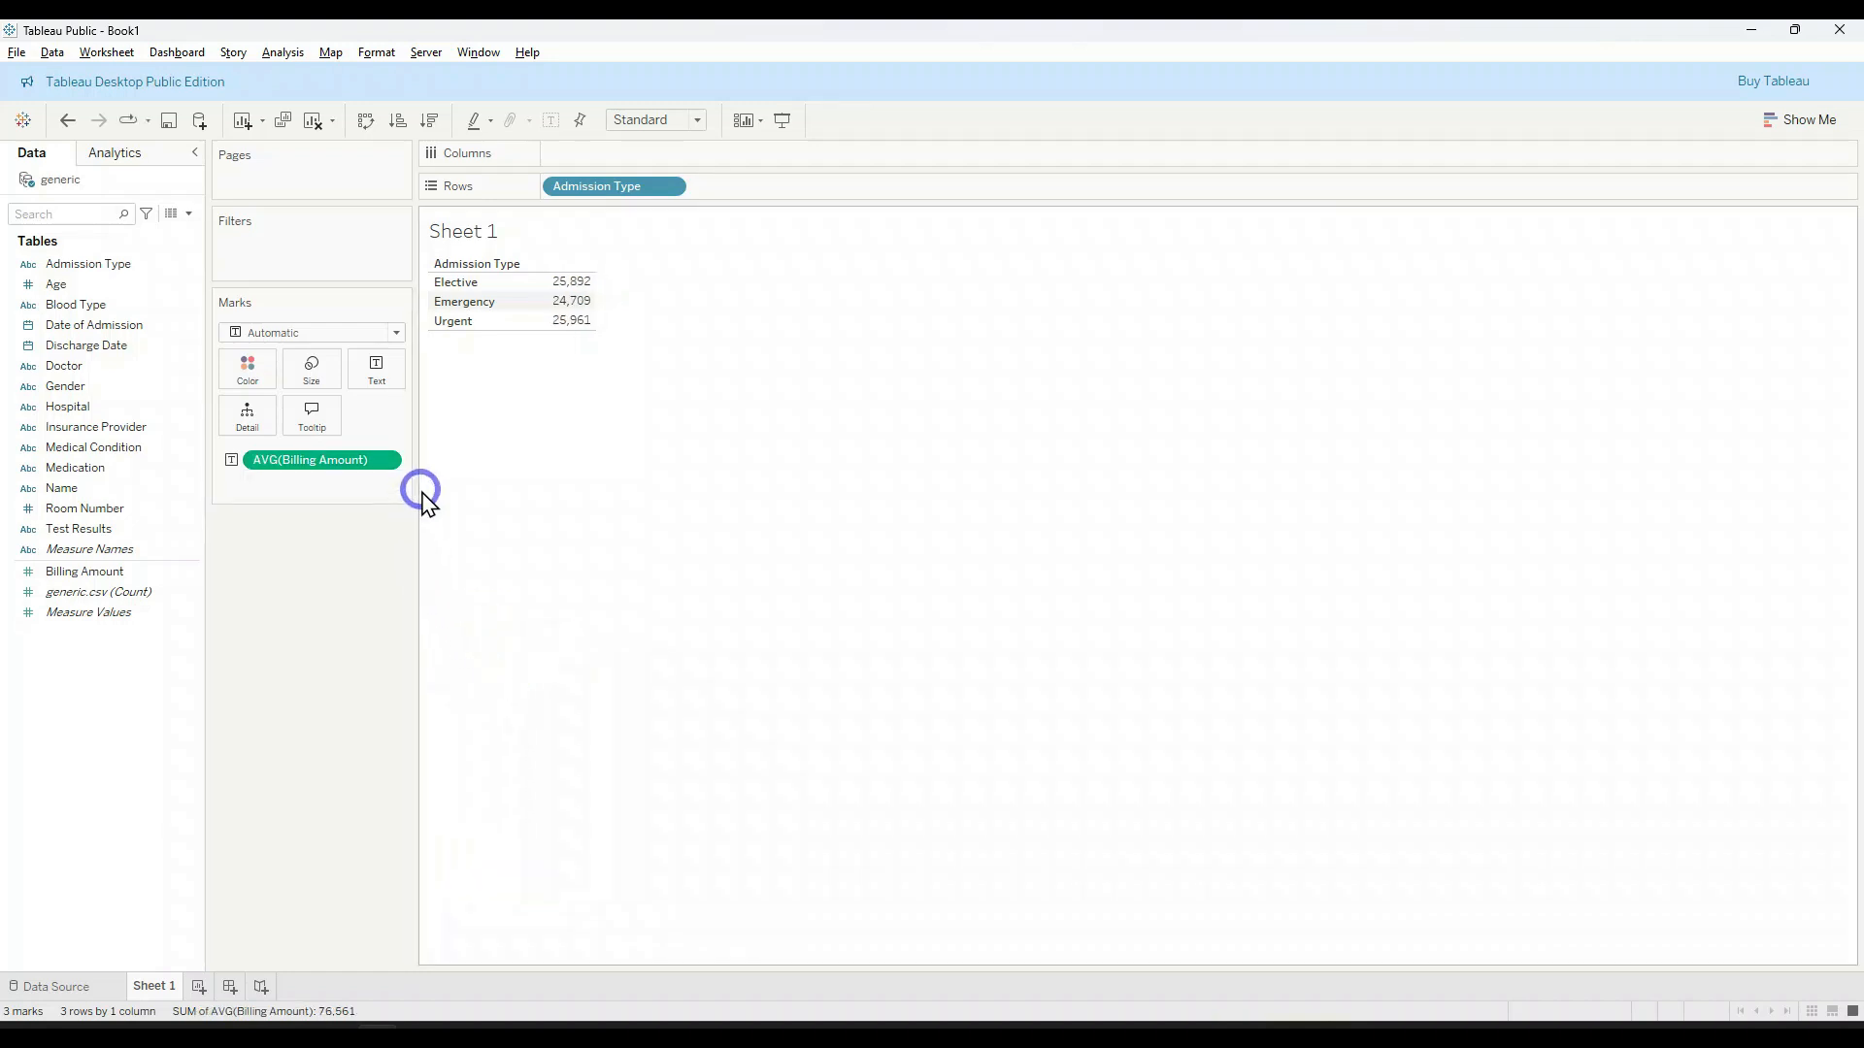
{"action": "left_click_drag", "start_coordinate": [414, 481], "coordinate": [421, 482]}
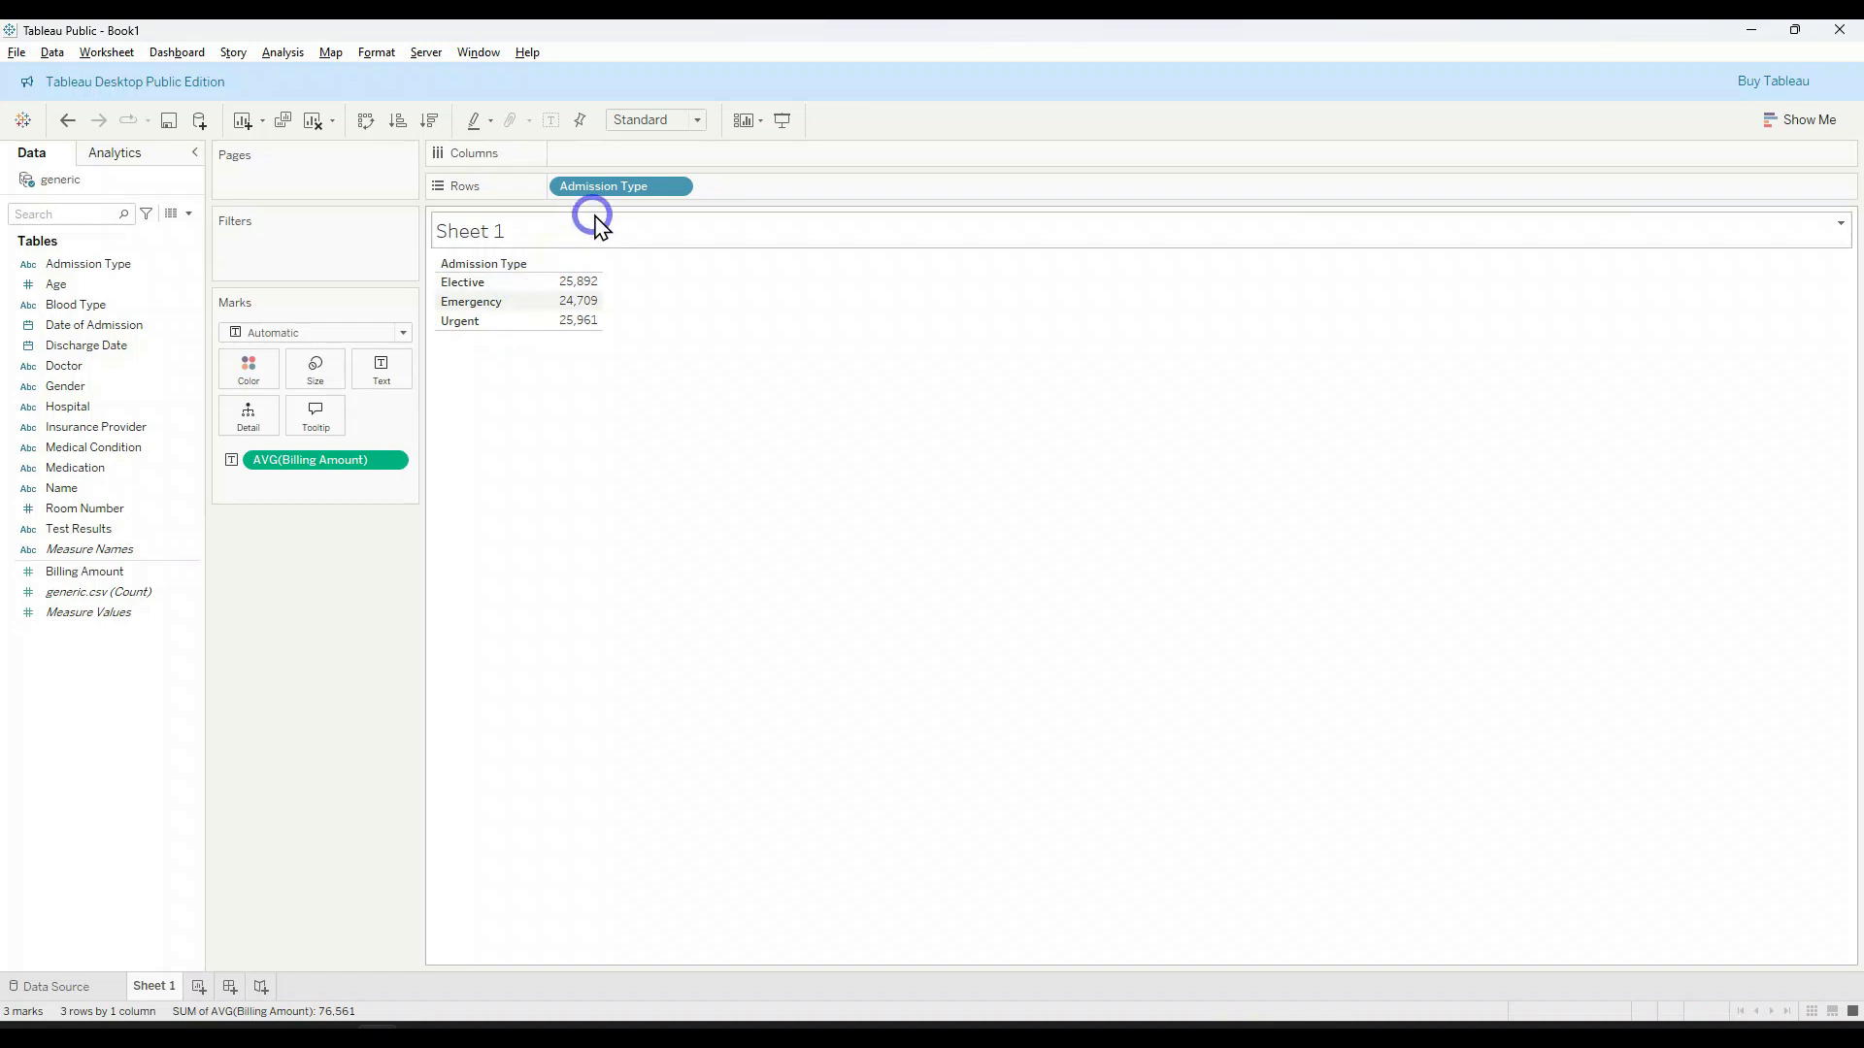
Step: Try Admission Type as columns with widened cells, and move it back to Rows
{"action": "left_click_drag", "start_coordinate": [617, 187], "coordinate": [633, 170]}
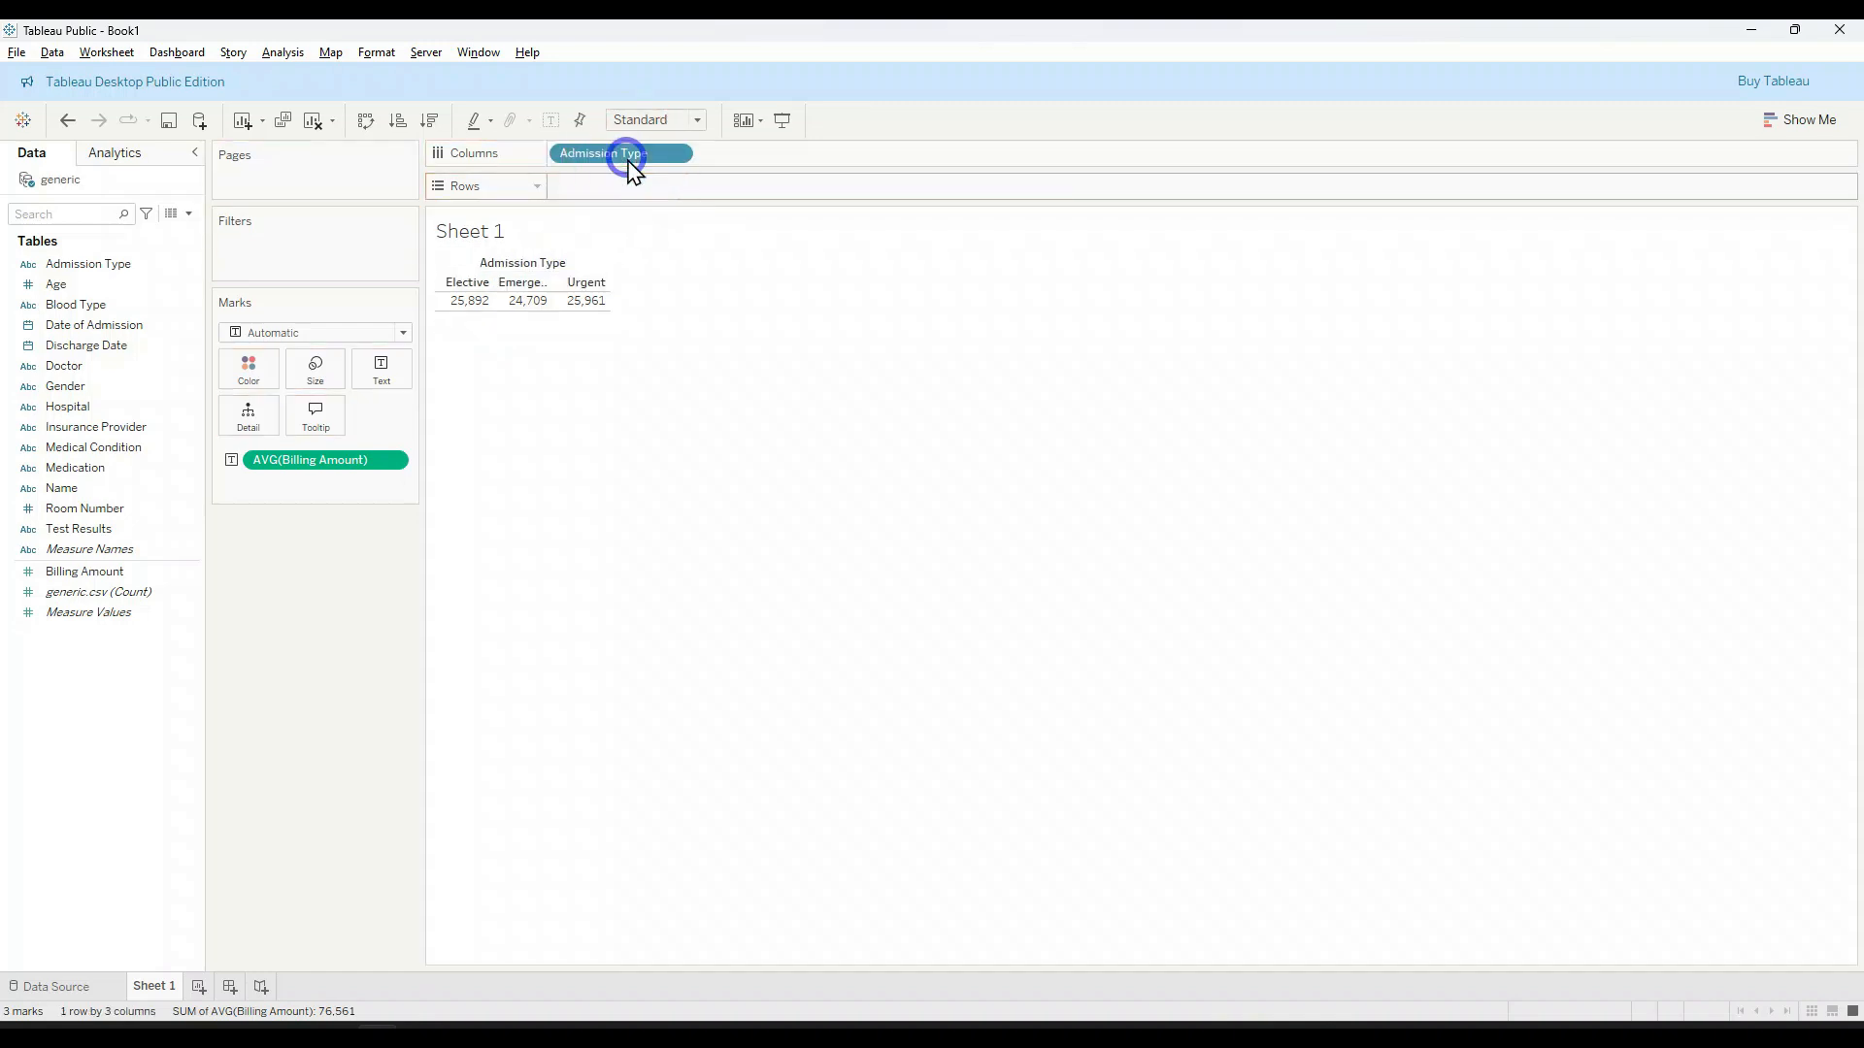
{"action": "left_click_drag", "start_coordinate": [551, 291], "coordinate": [595, 288]}
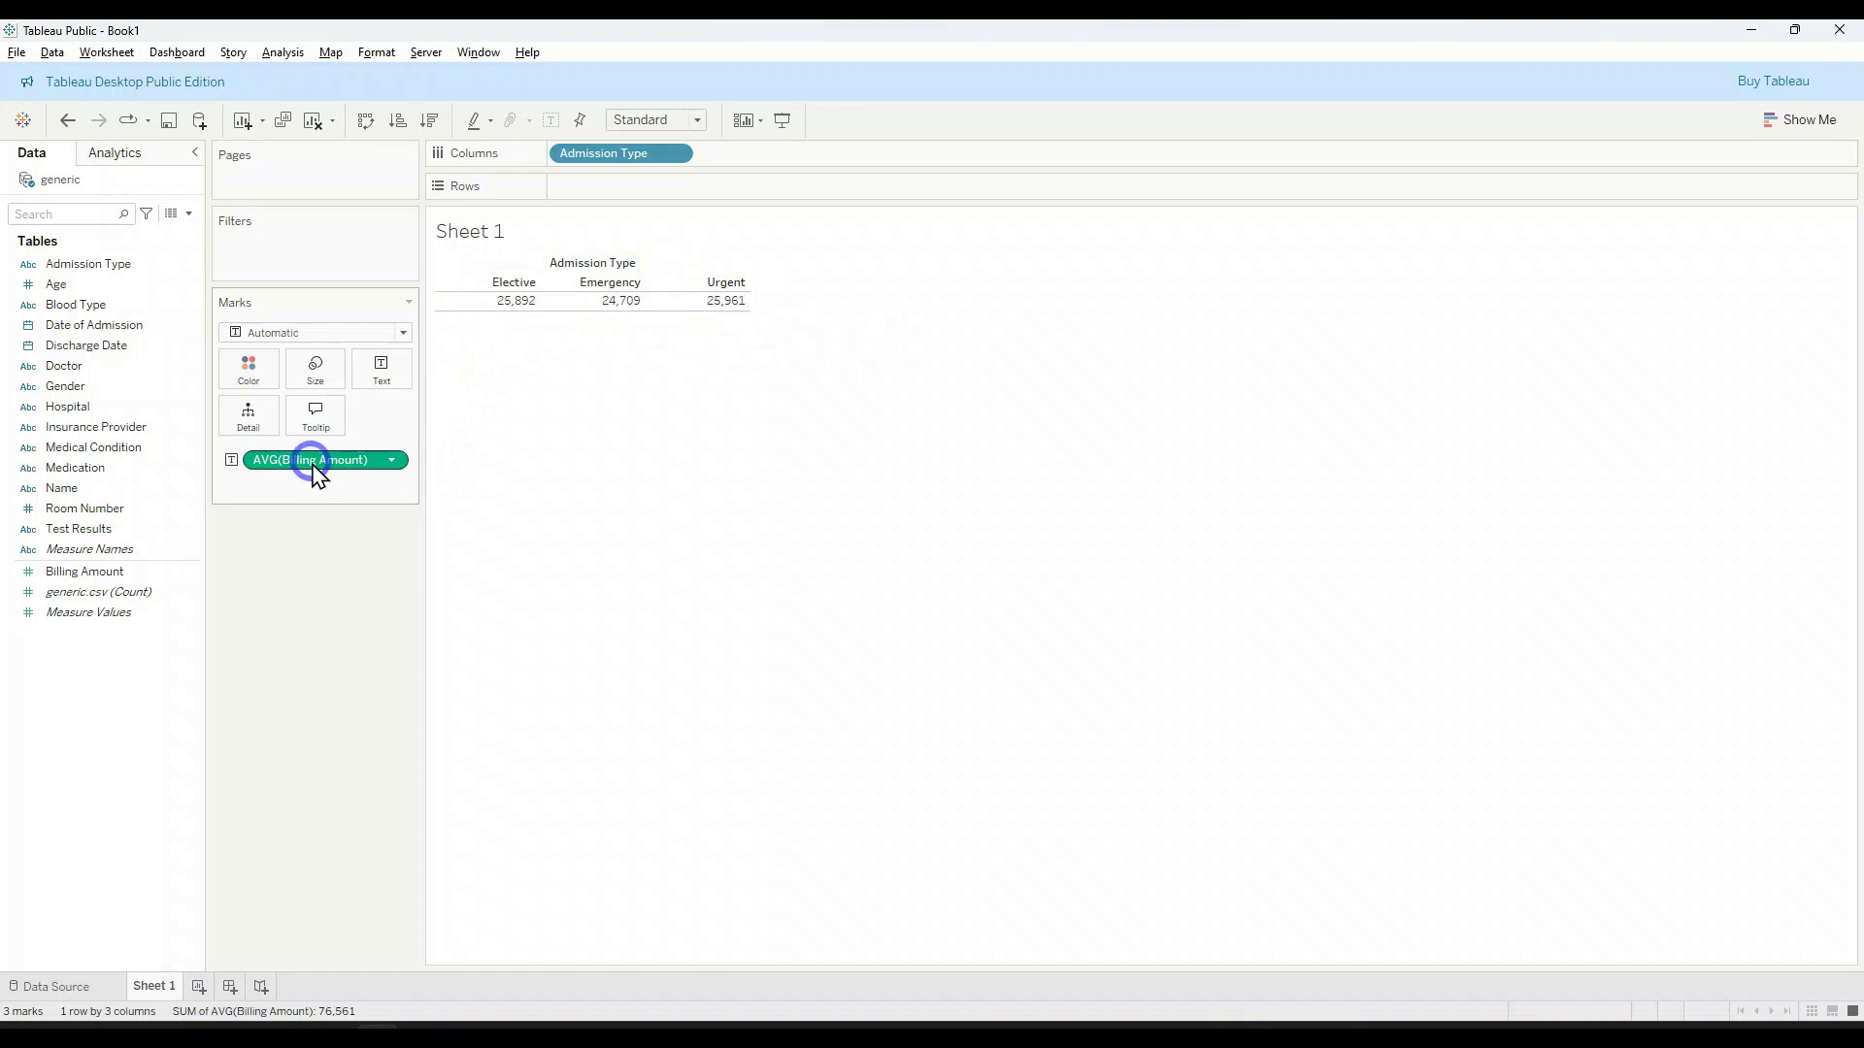
{"action": "left_click_drag", "start_coordinate": [620, 155], "coordinate": [623, 190]}
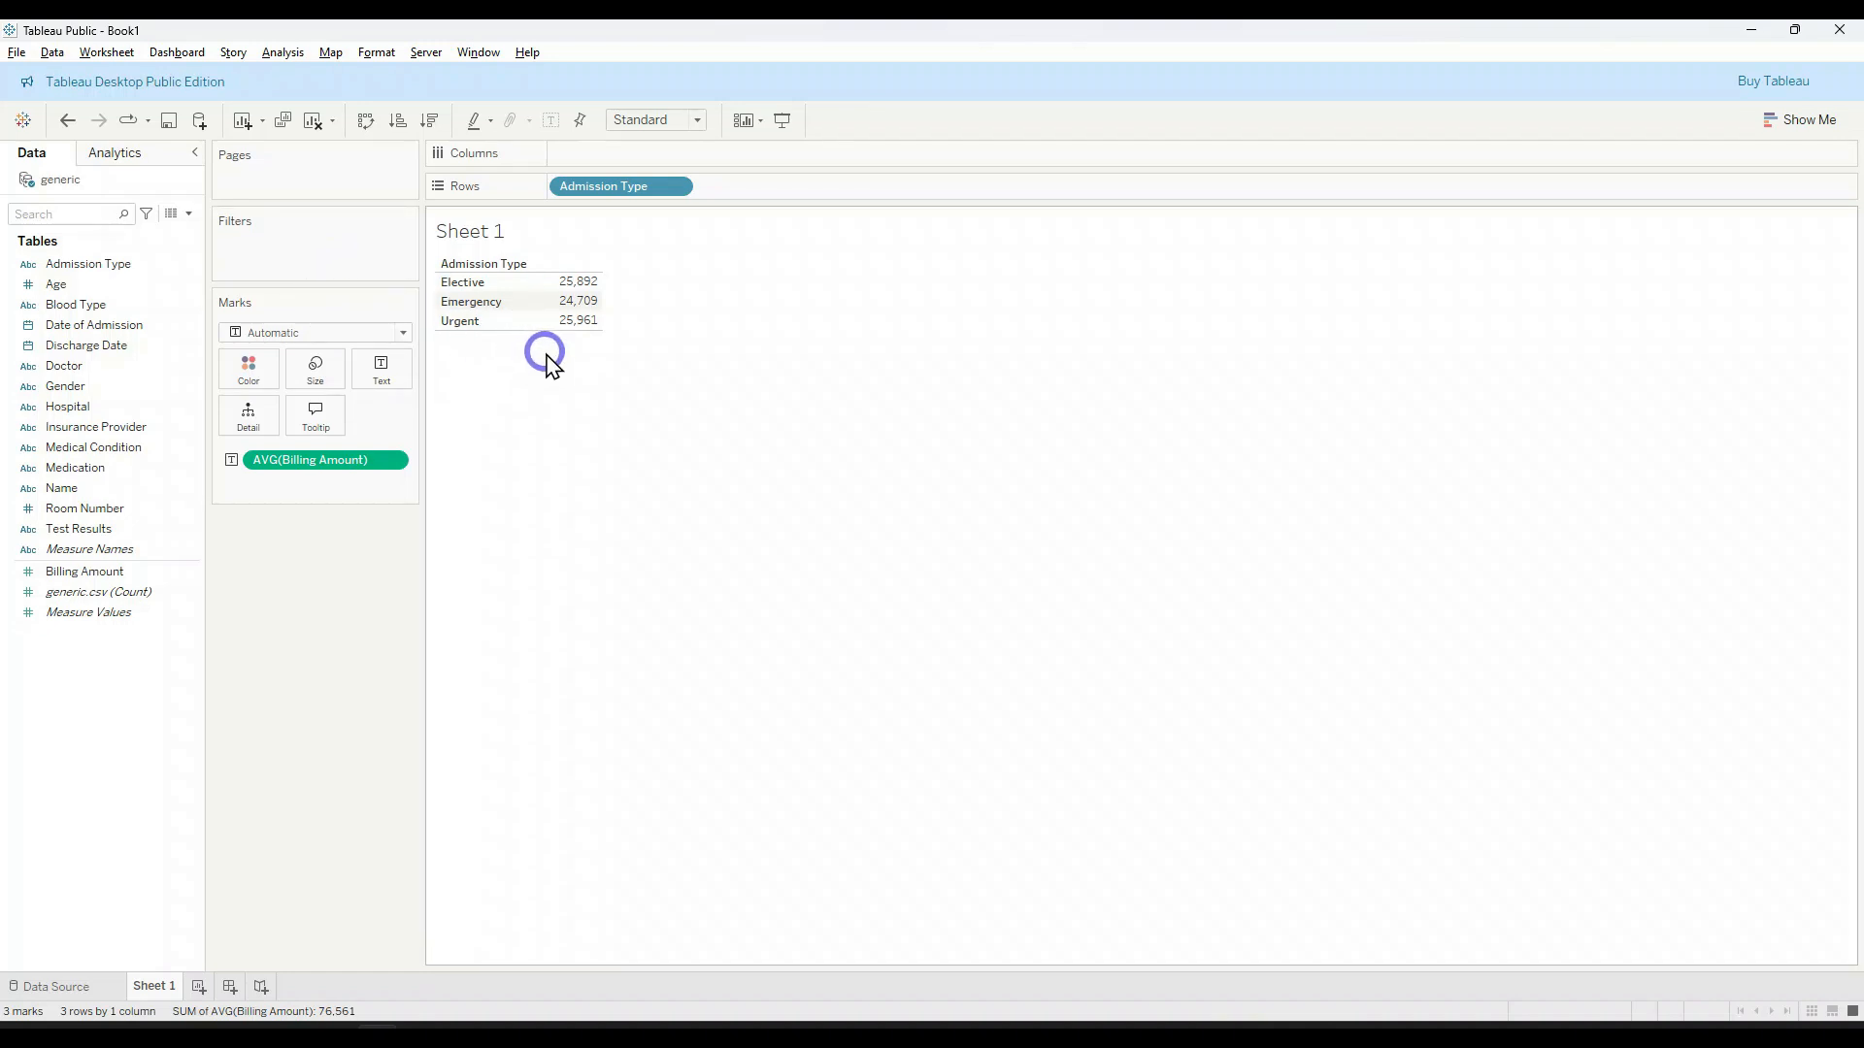
{"action": "mouse_move", "coordinate": [559, 309]}
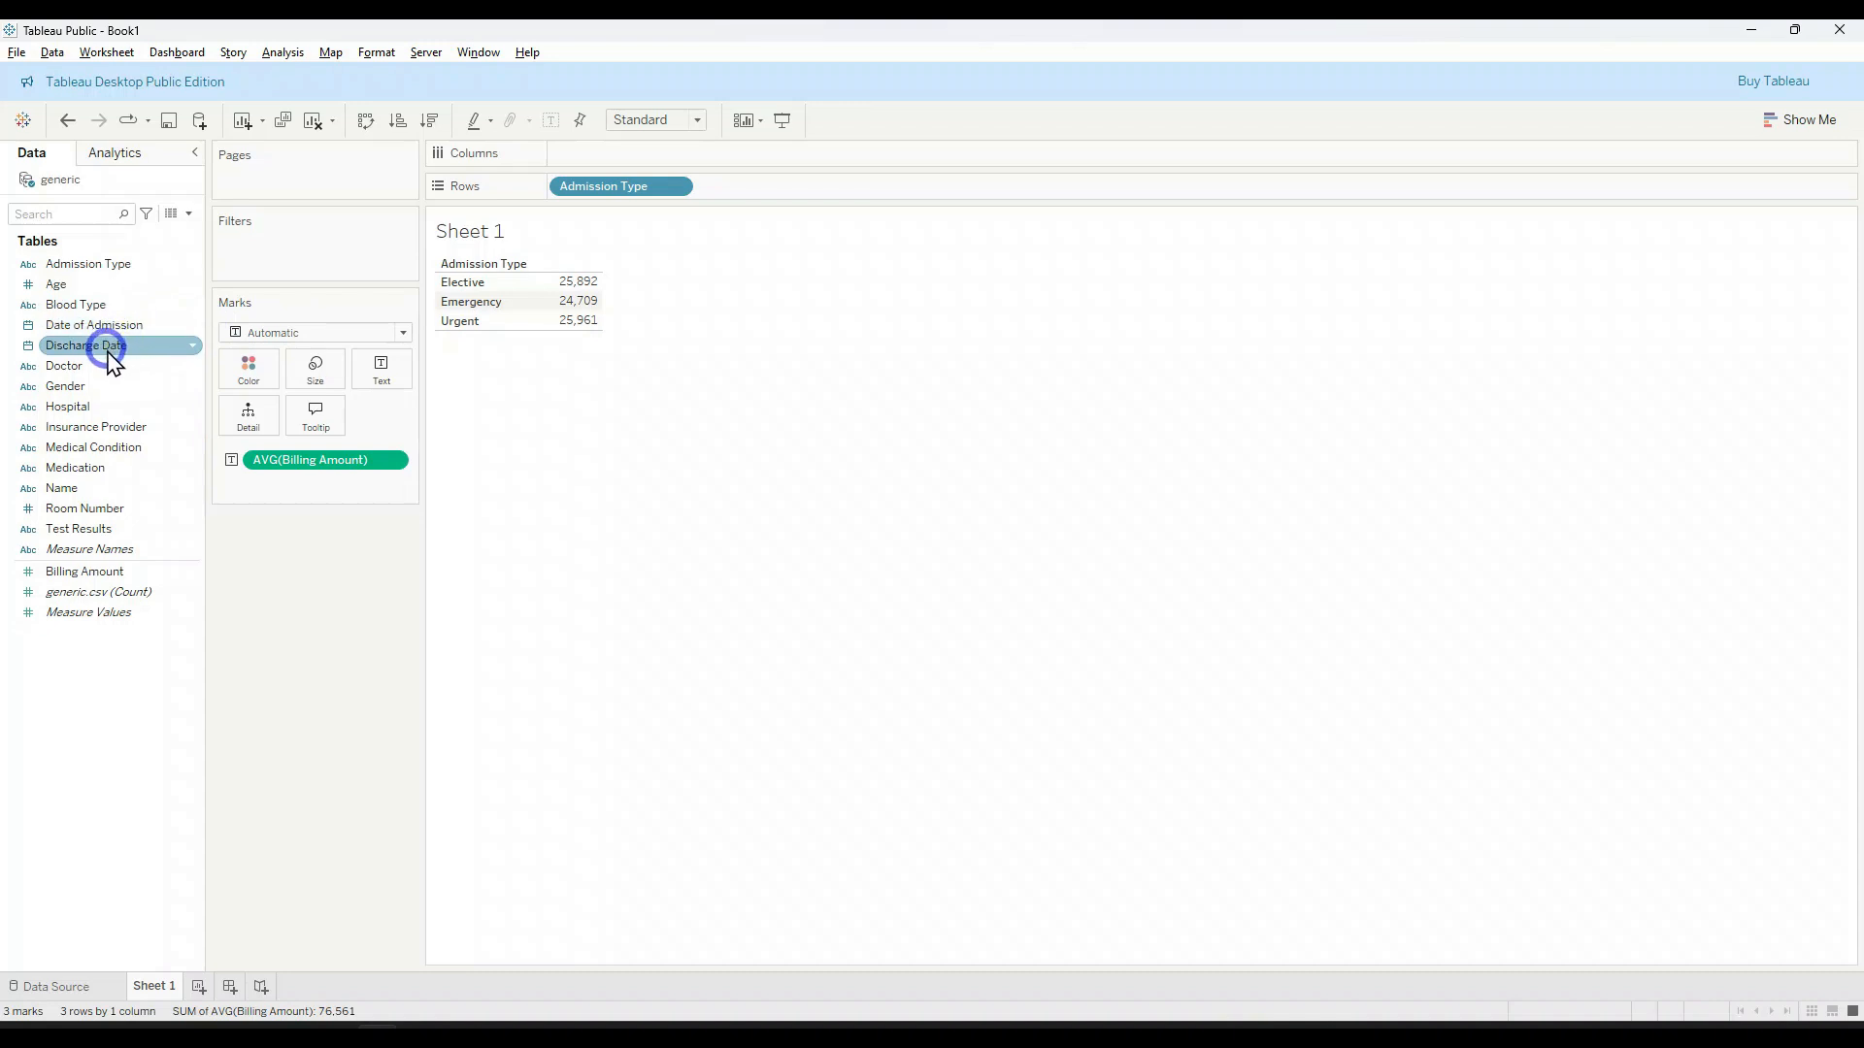
Step: Filter the sheet by the year of Date of Admission, keeping only 2023
{"action": "left_click_drag", "start_coordinate": [110, 330], "coordinate": [299, 242]}
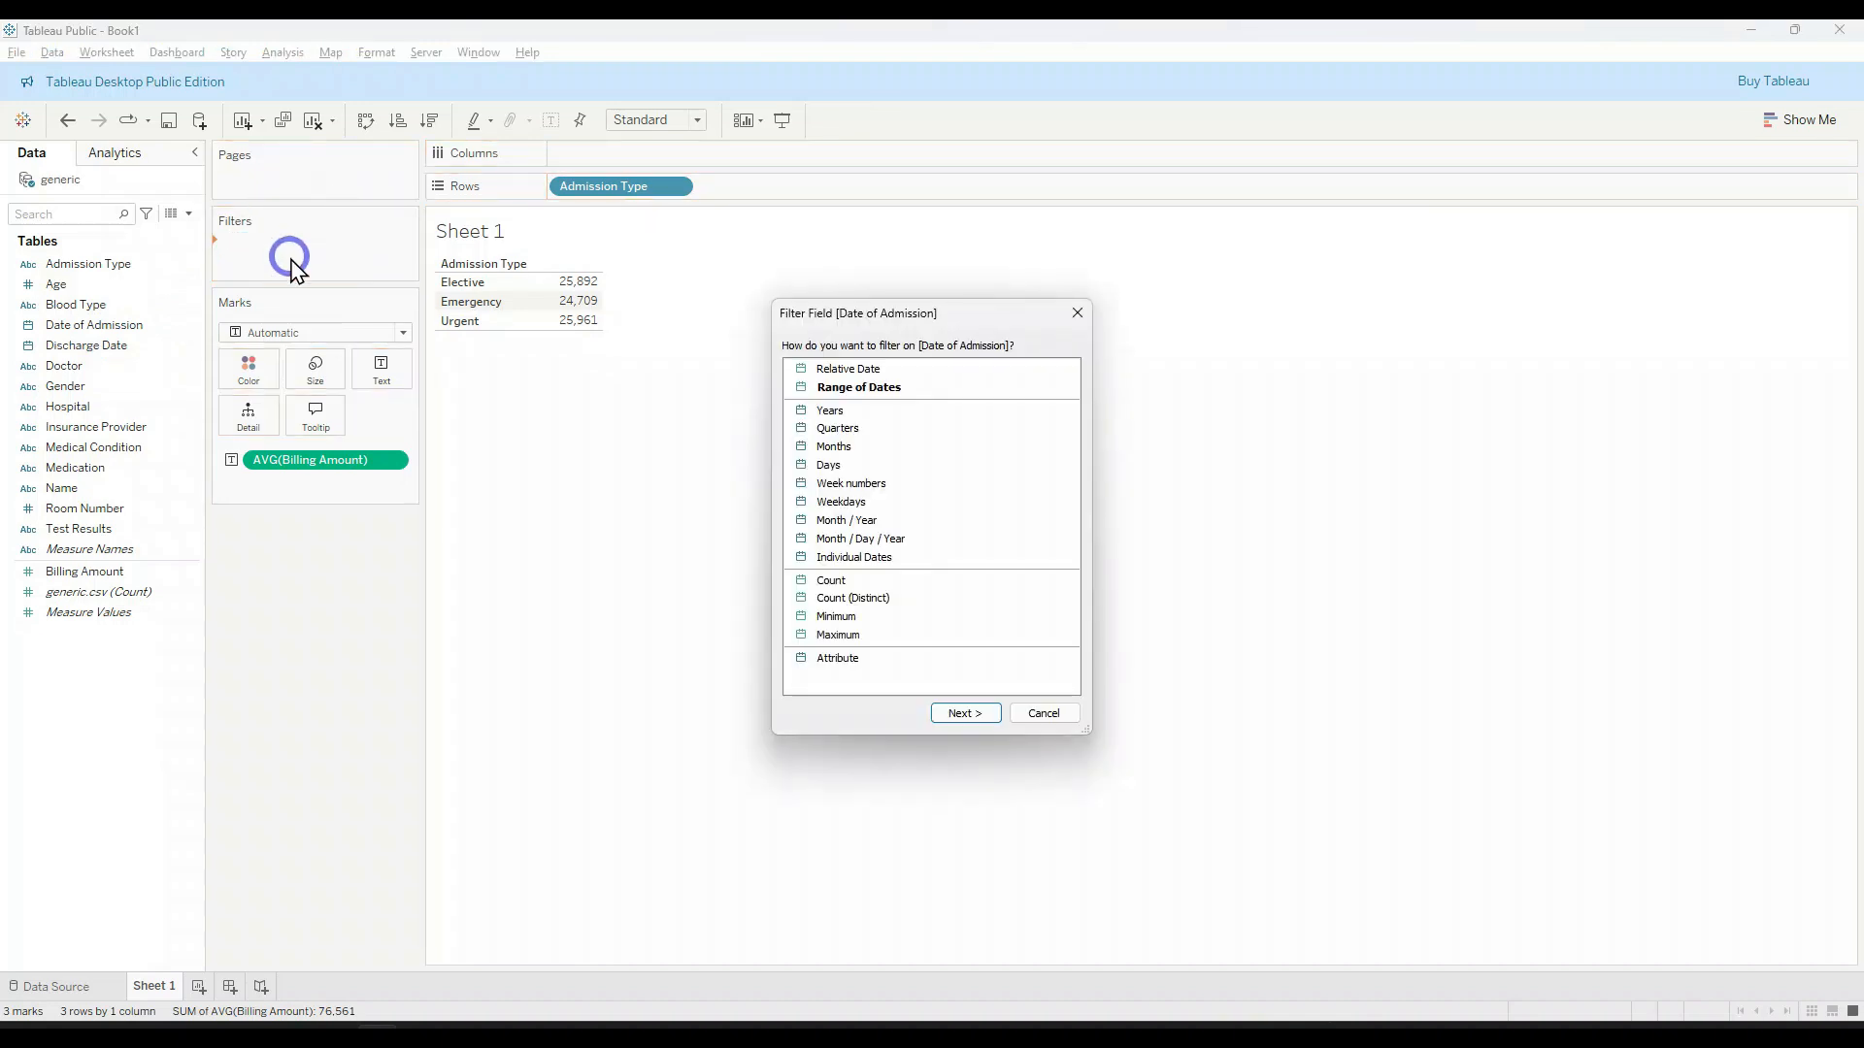
{"action": "left_click", "coordinate": [923, 407]}
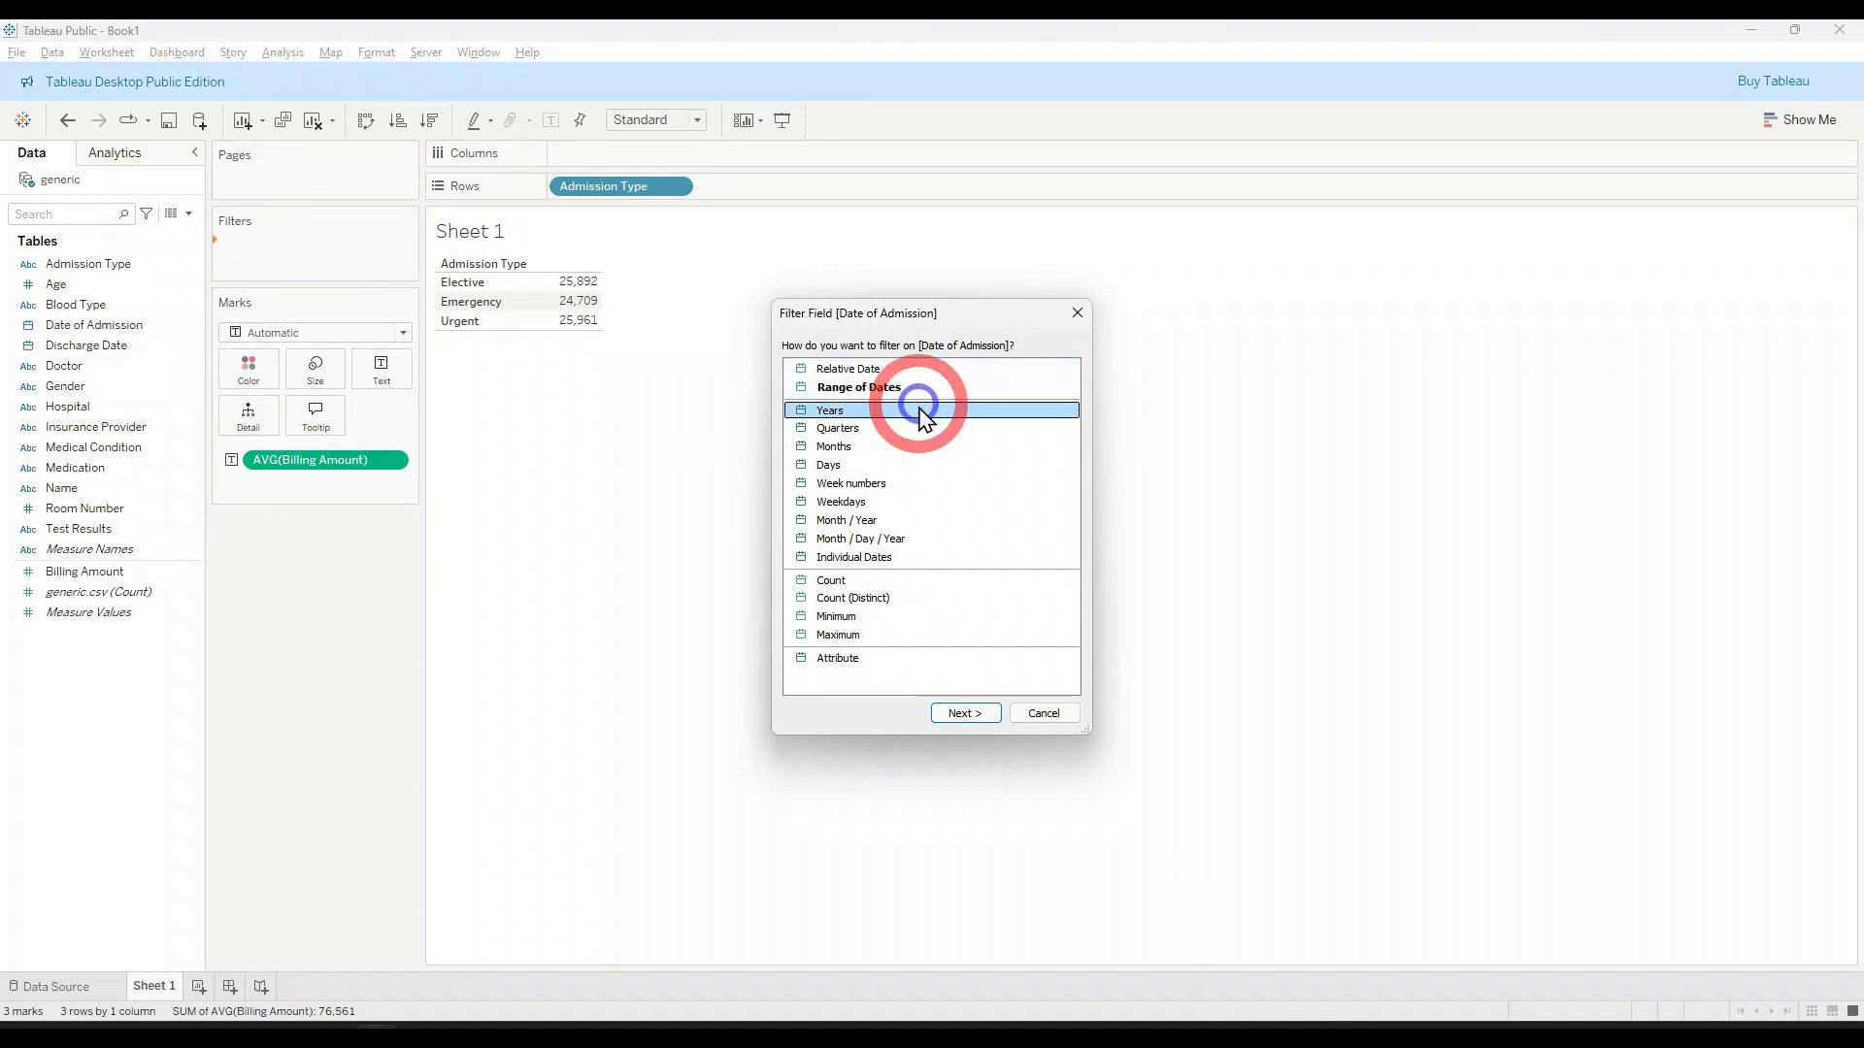
{"action": "left_click", "coordinate": [965, 714]}
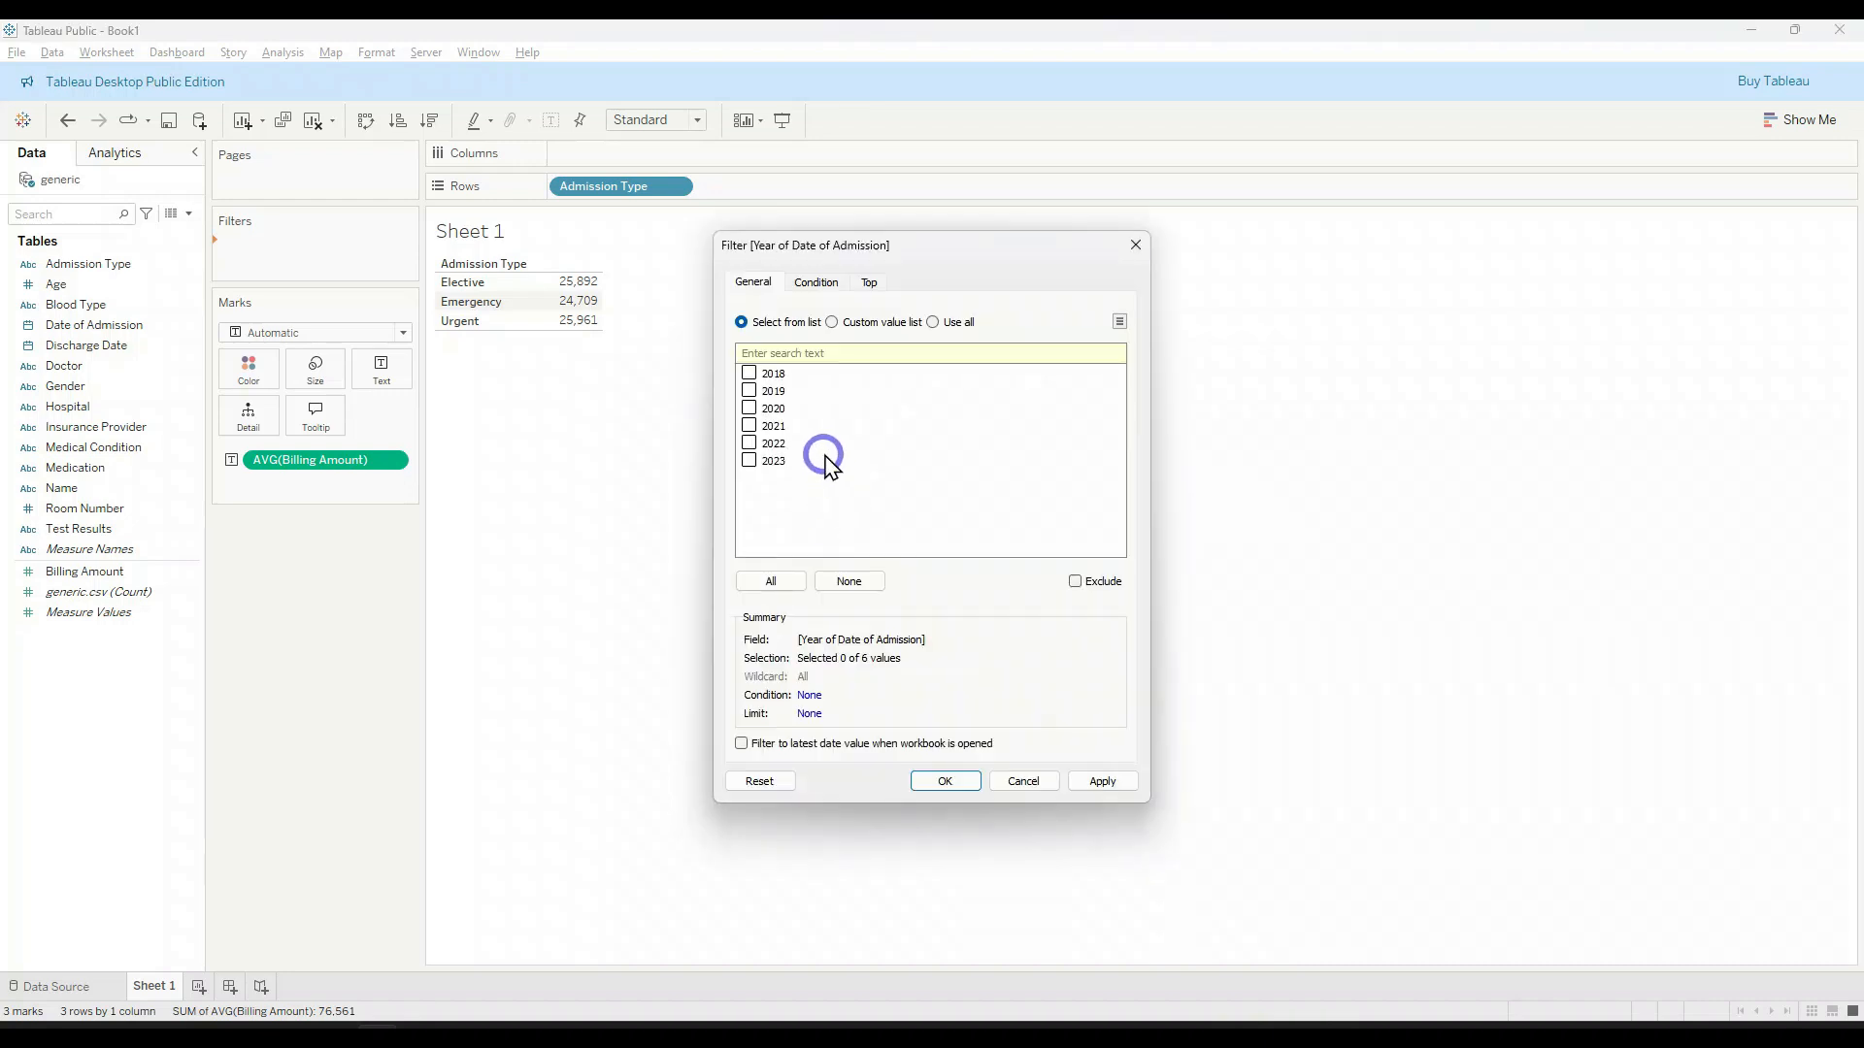
{"action": "left_click", "coordinate": [749, 460]}
{"action": "left_click", "coordinate": [957, 777]}
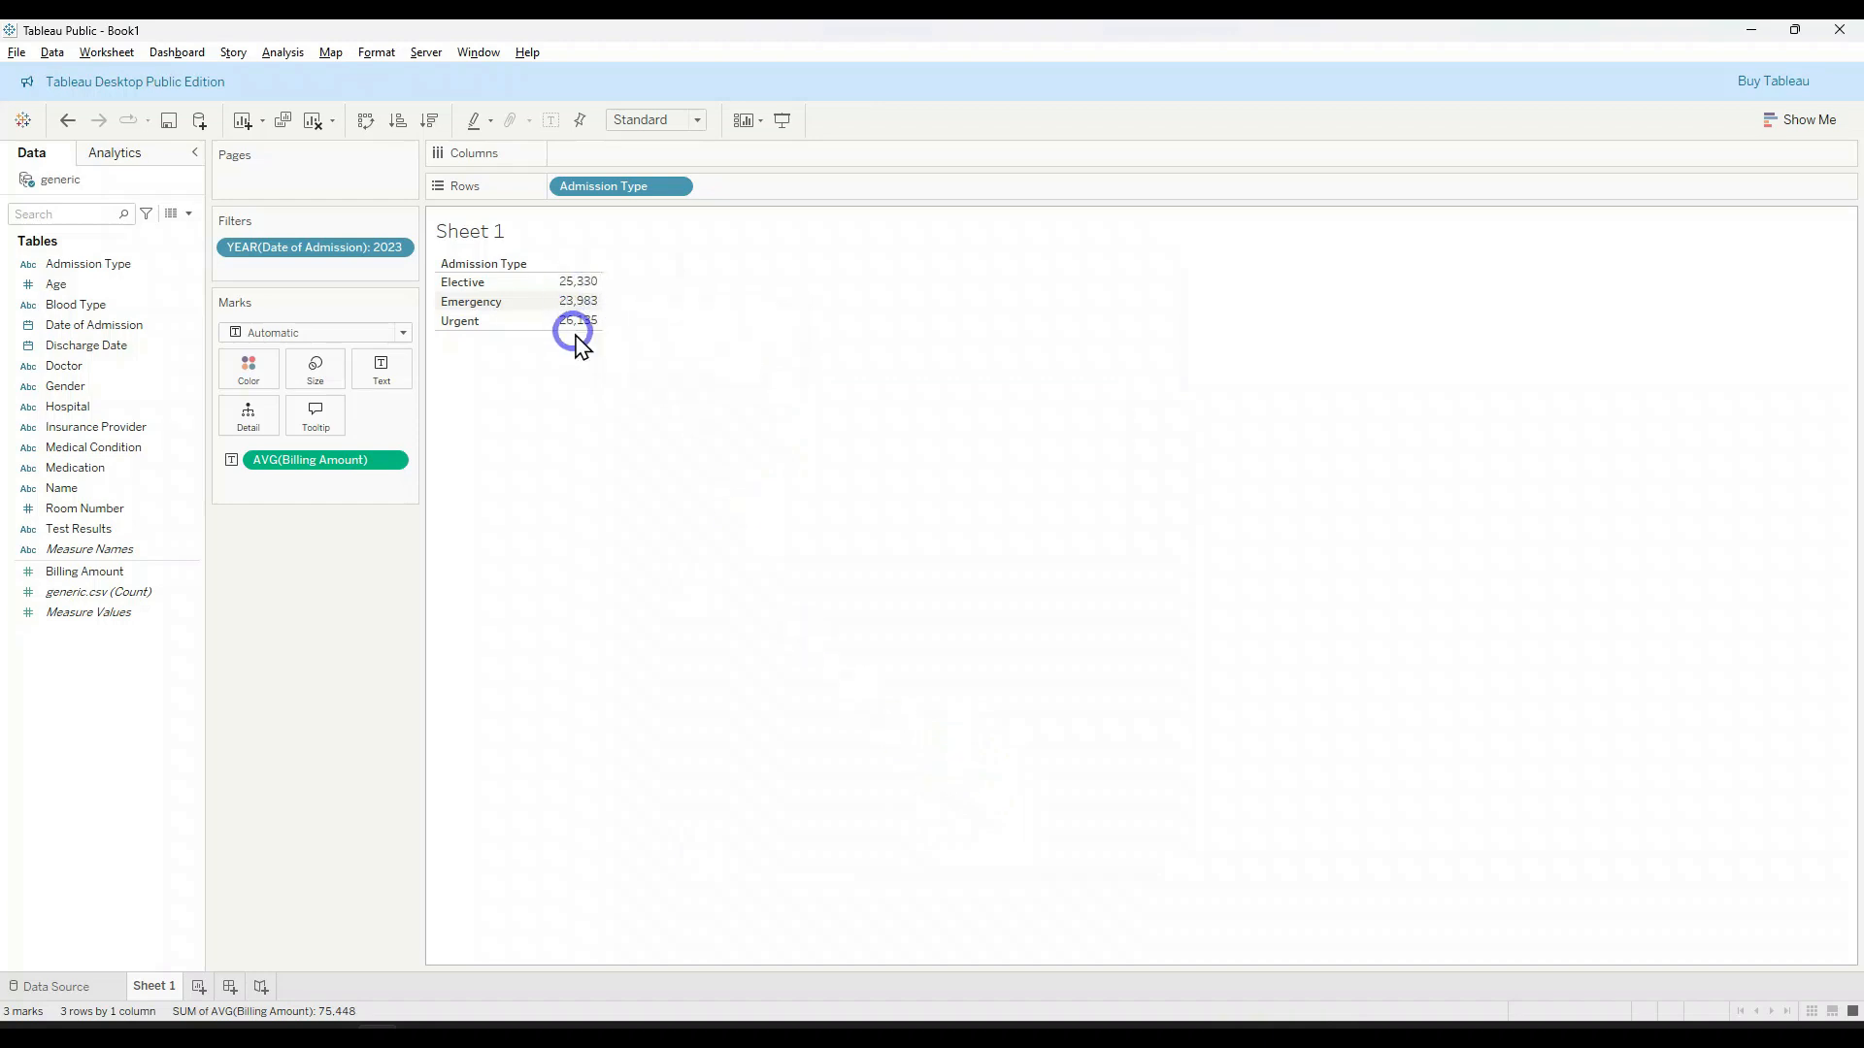
Step: Widen the shelf cards area and turn the average Billing Amount by Admission Type table into a horizontal bar chart
{"action": "left_click_drag", "start_coordinate": [421, 272], "coordinate": [459, 310]}
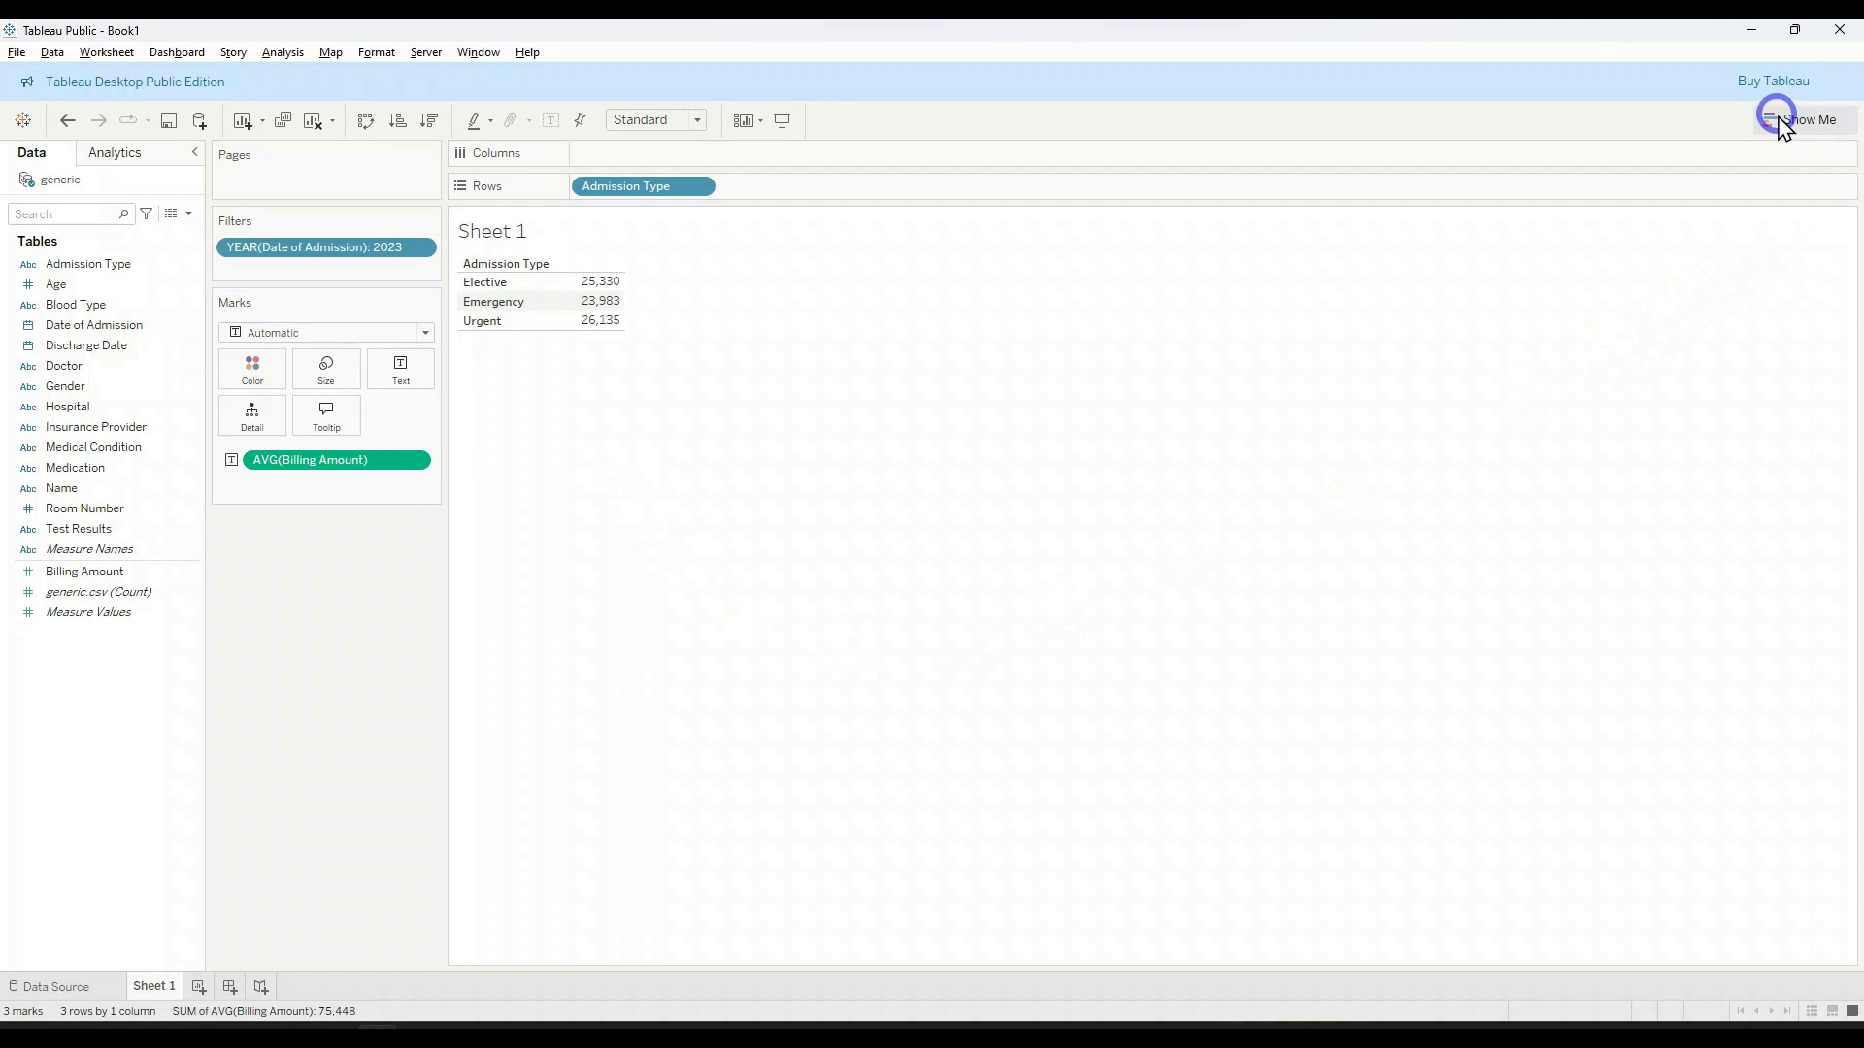
{"action": "left_click", "coordinate": [1836, 124]}
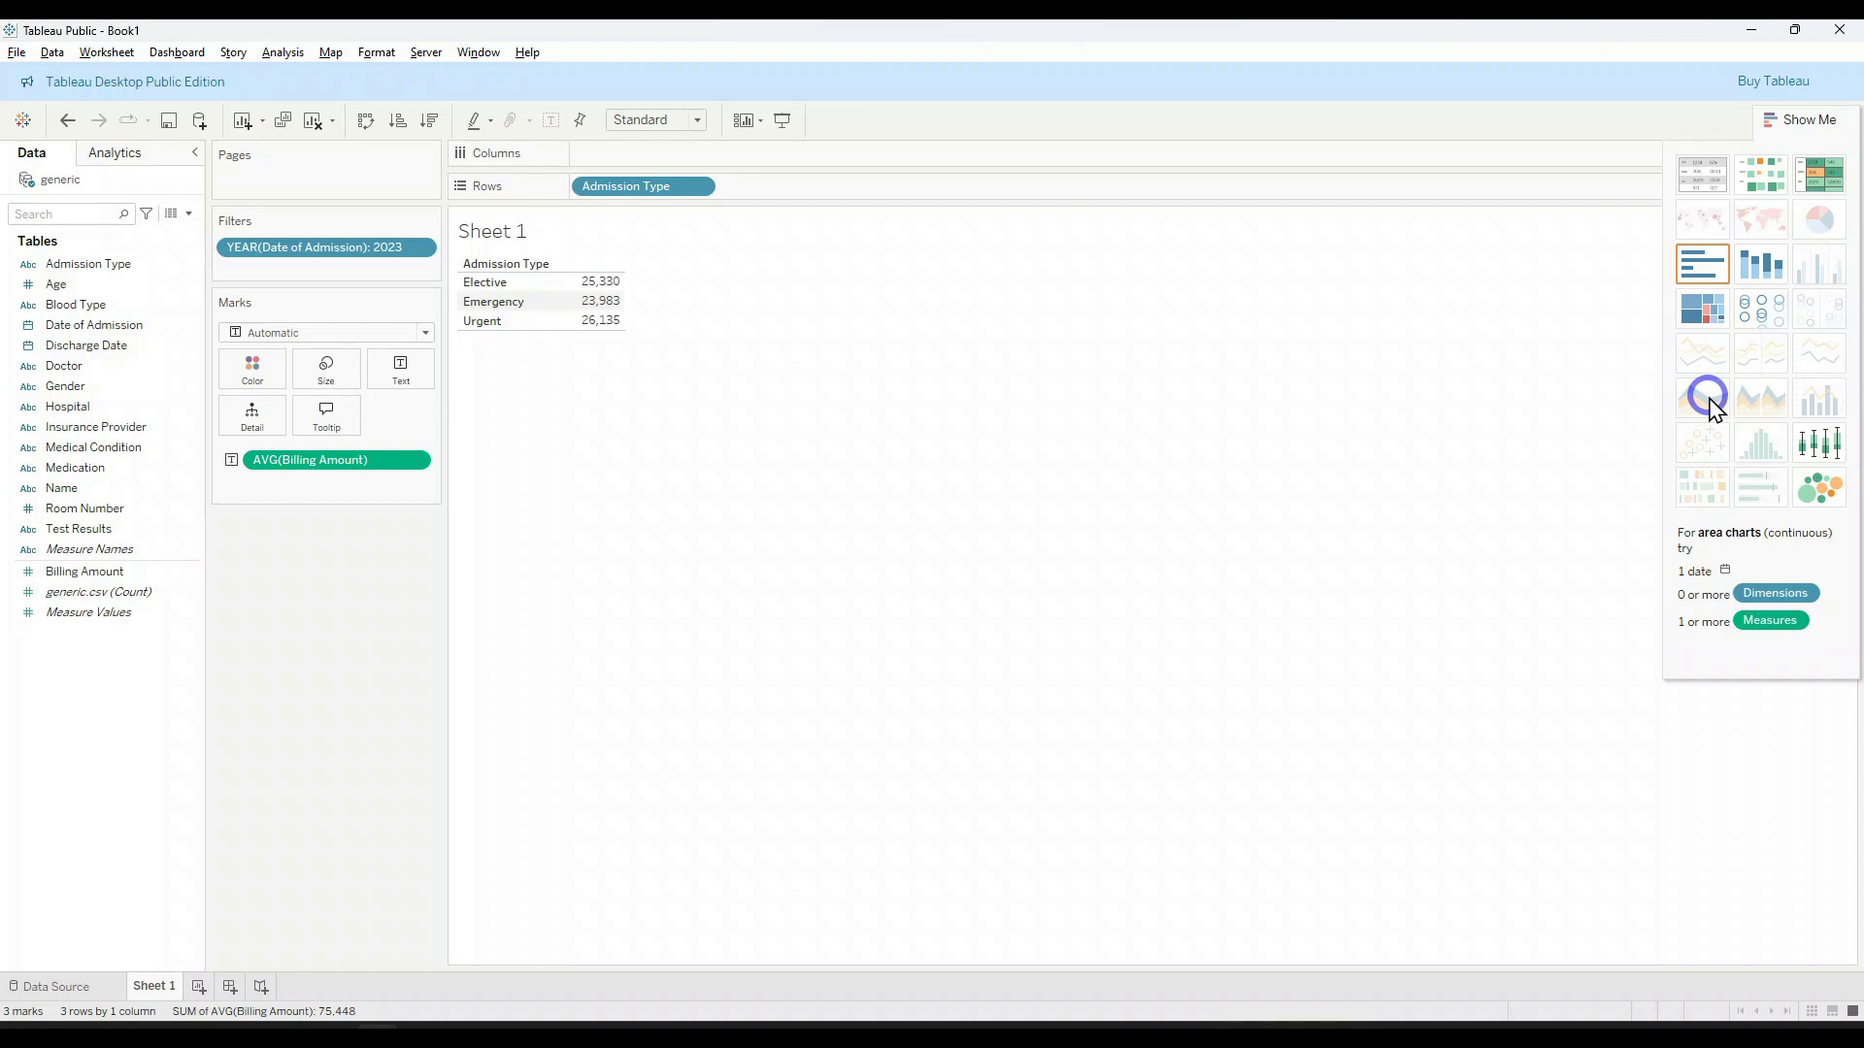
{"action": "left_click", "coordinate": [1706, 268]}
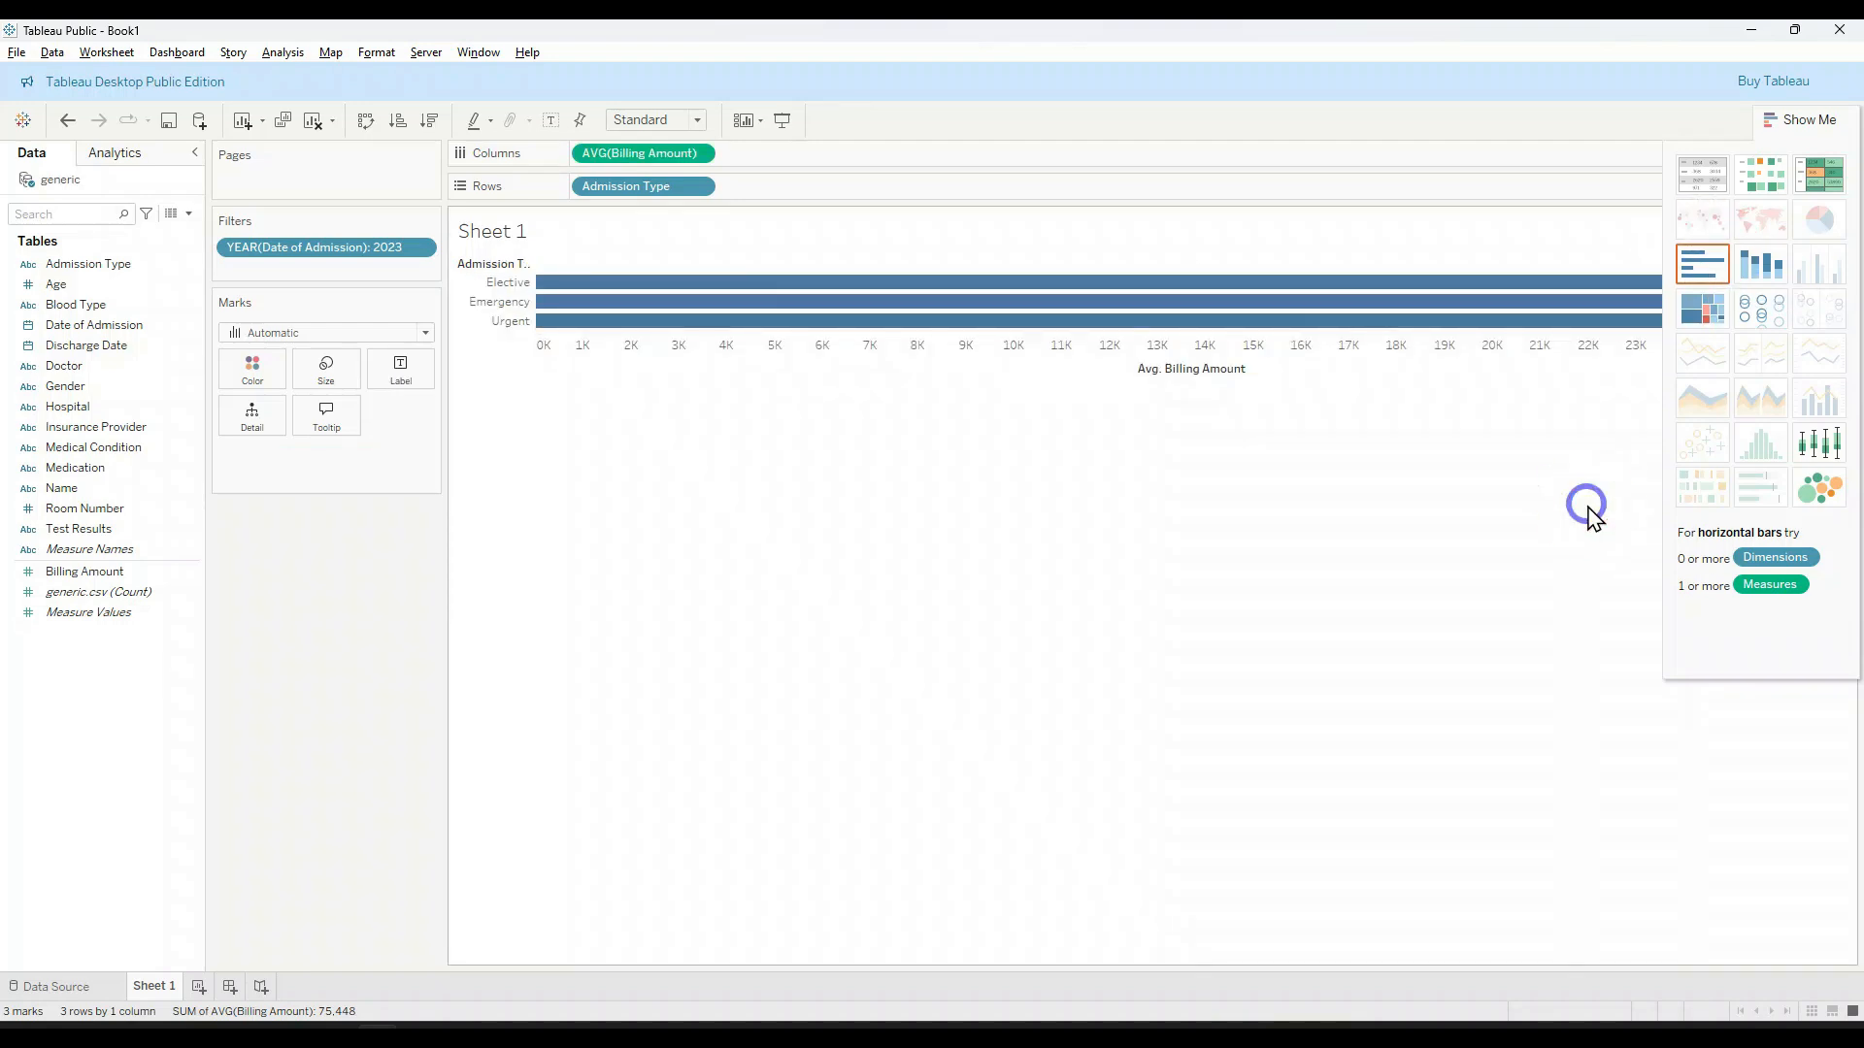
{"action": "left_click", "coordinate": [1801, 120]}
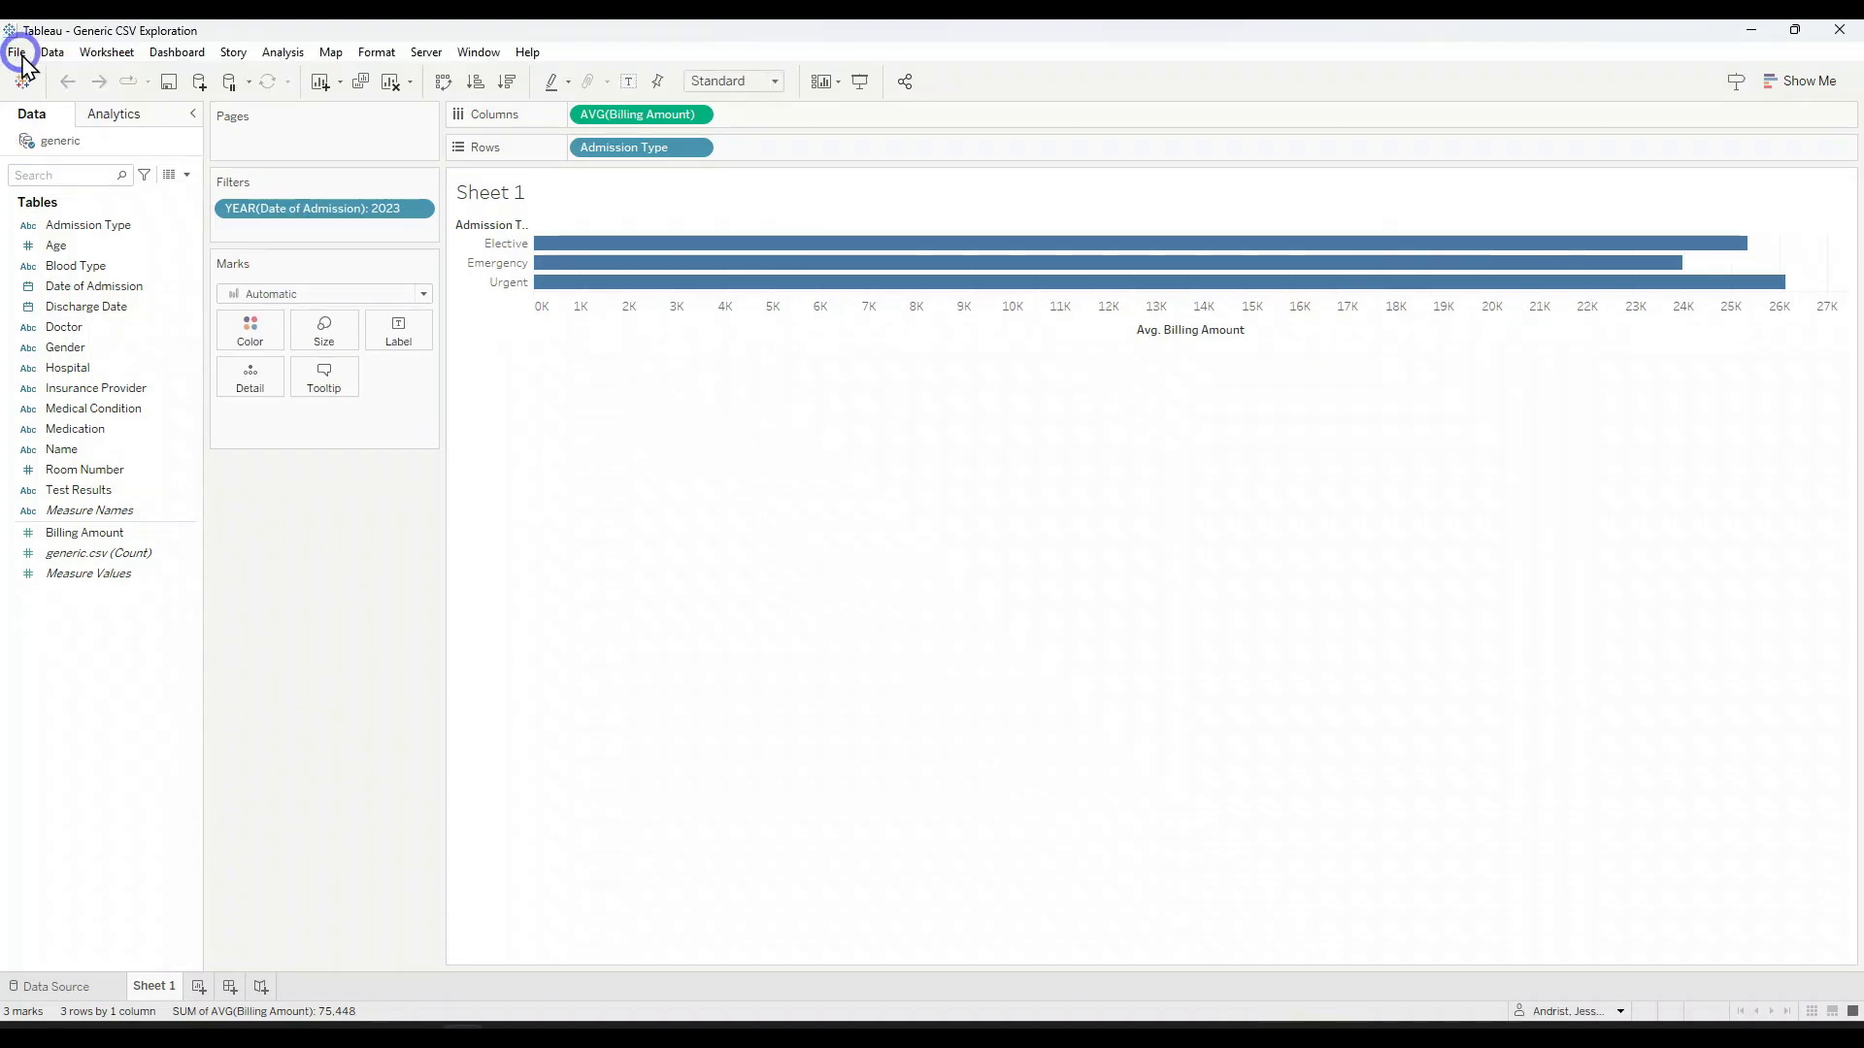
{"action": "left_click", "coordinate": [17, 51]}
{"action": "left_click", "coordinate": [68, 171]}
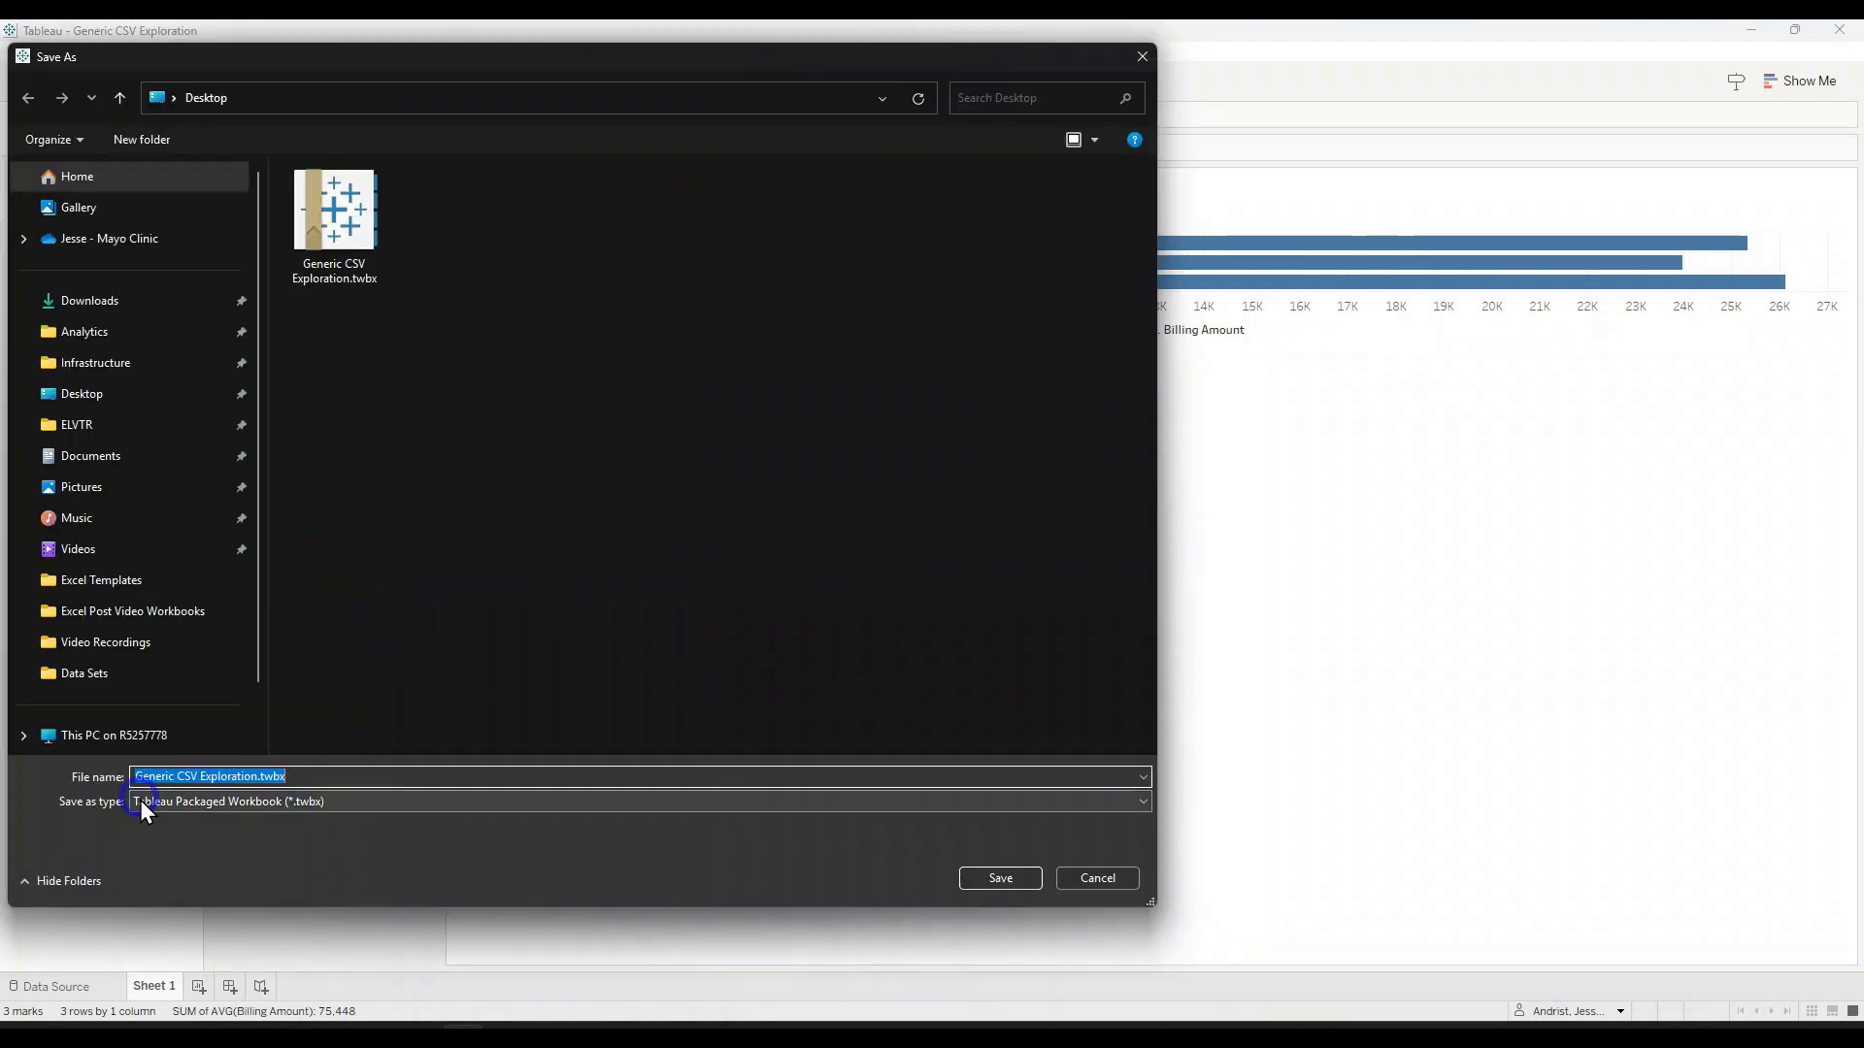
{"action": "left_click", "coordinate": [218, 811]}
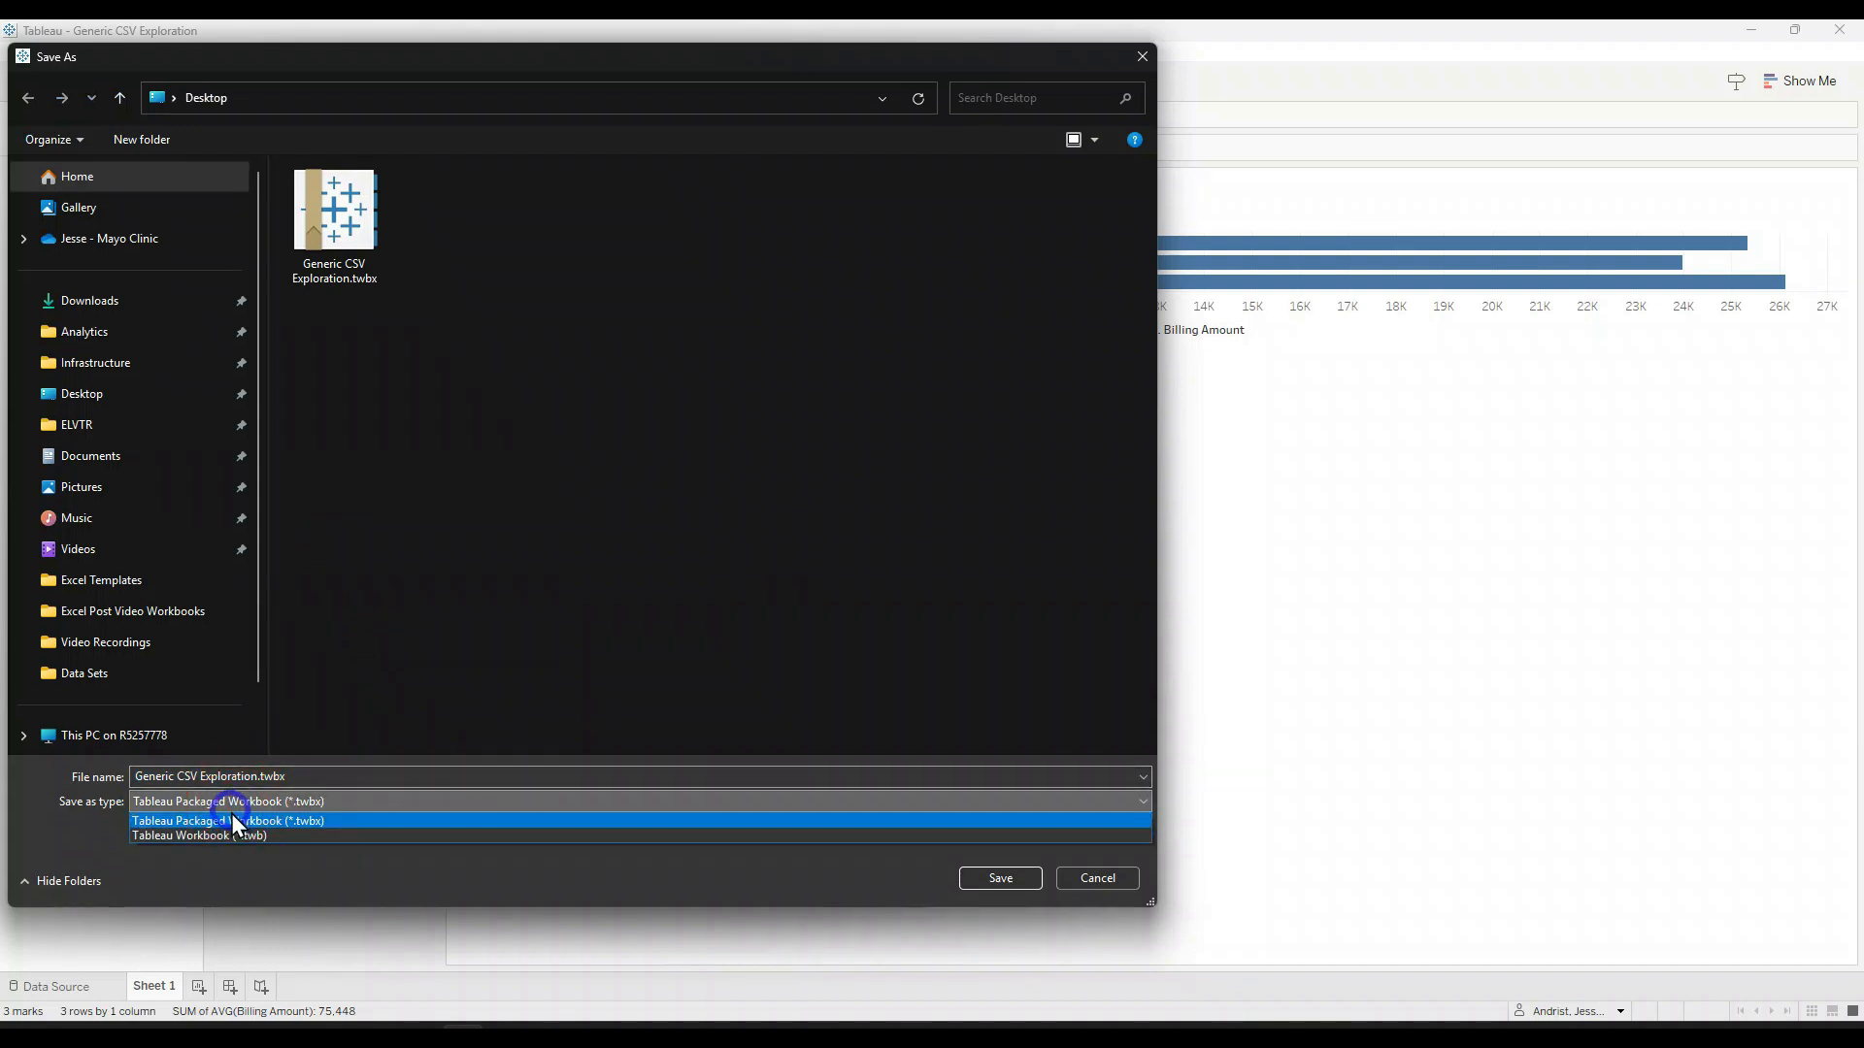
{"action": "left_click", "coordinate": [235, 831]}
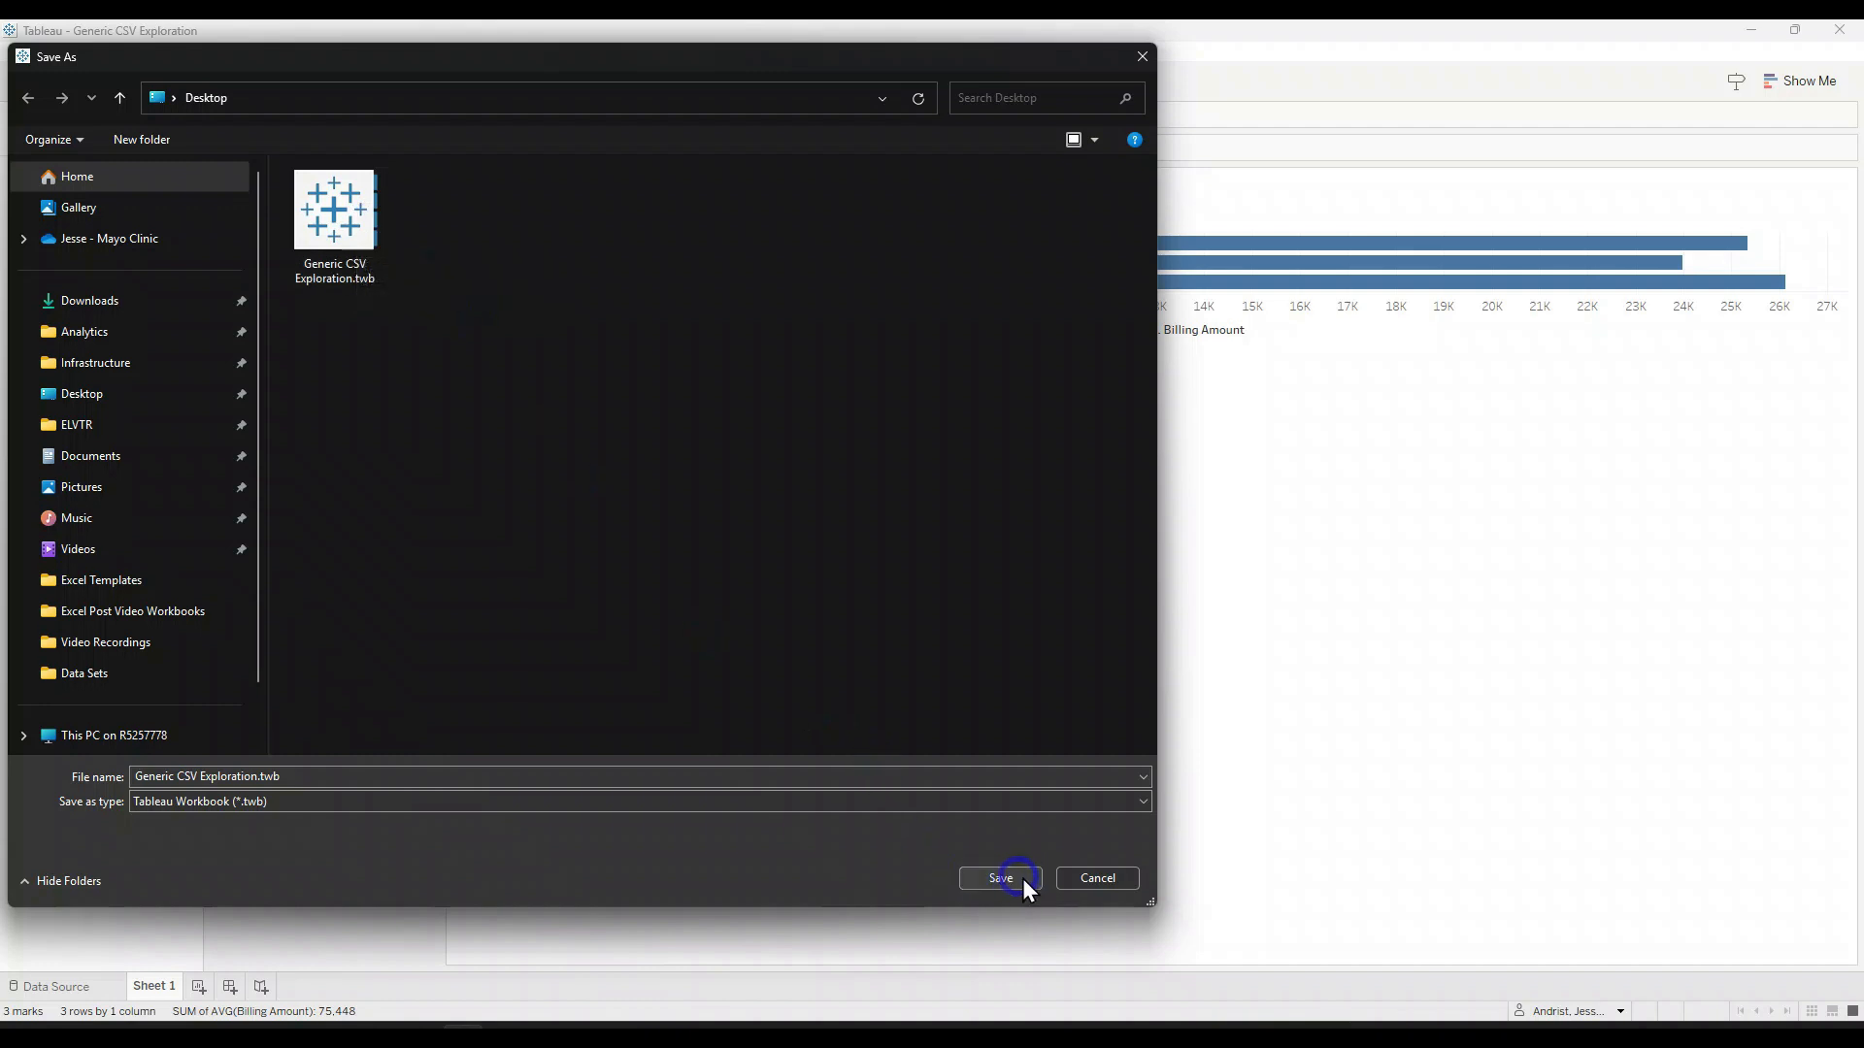
{"action": "left_click", "coordinate": [1093, 878]}
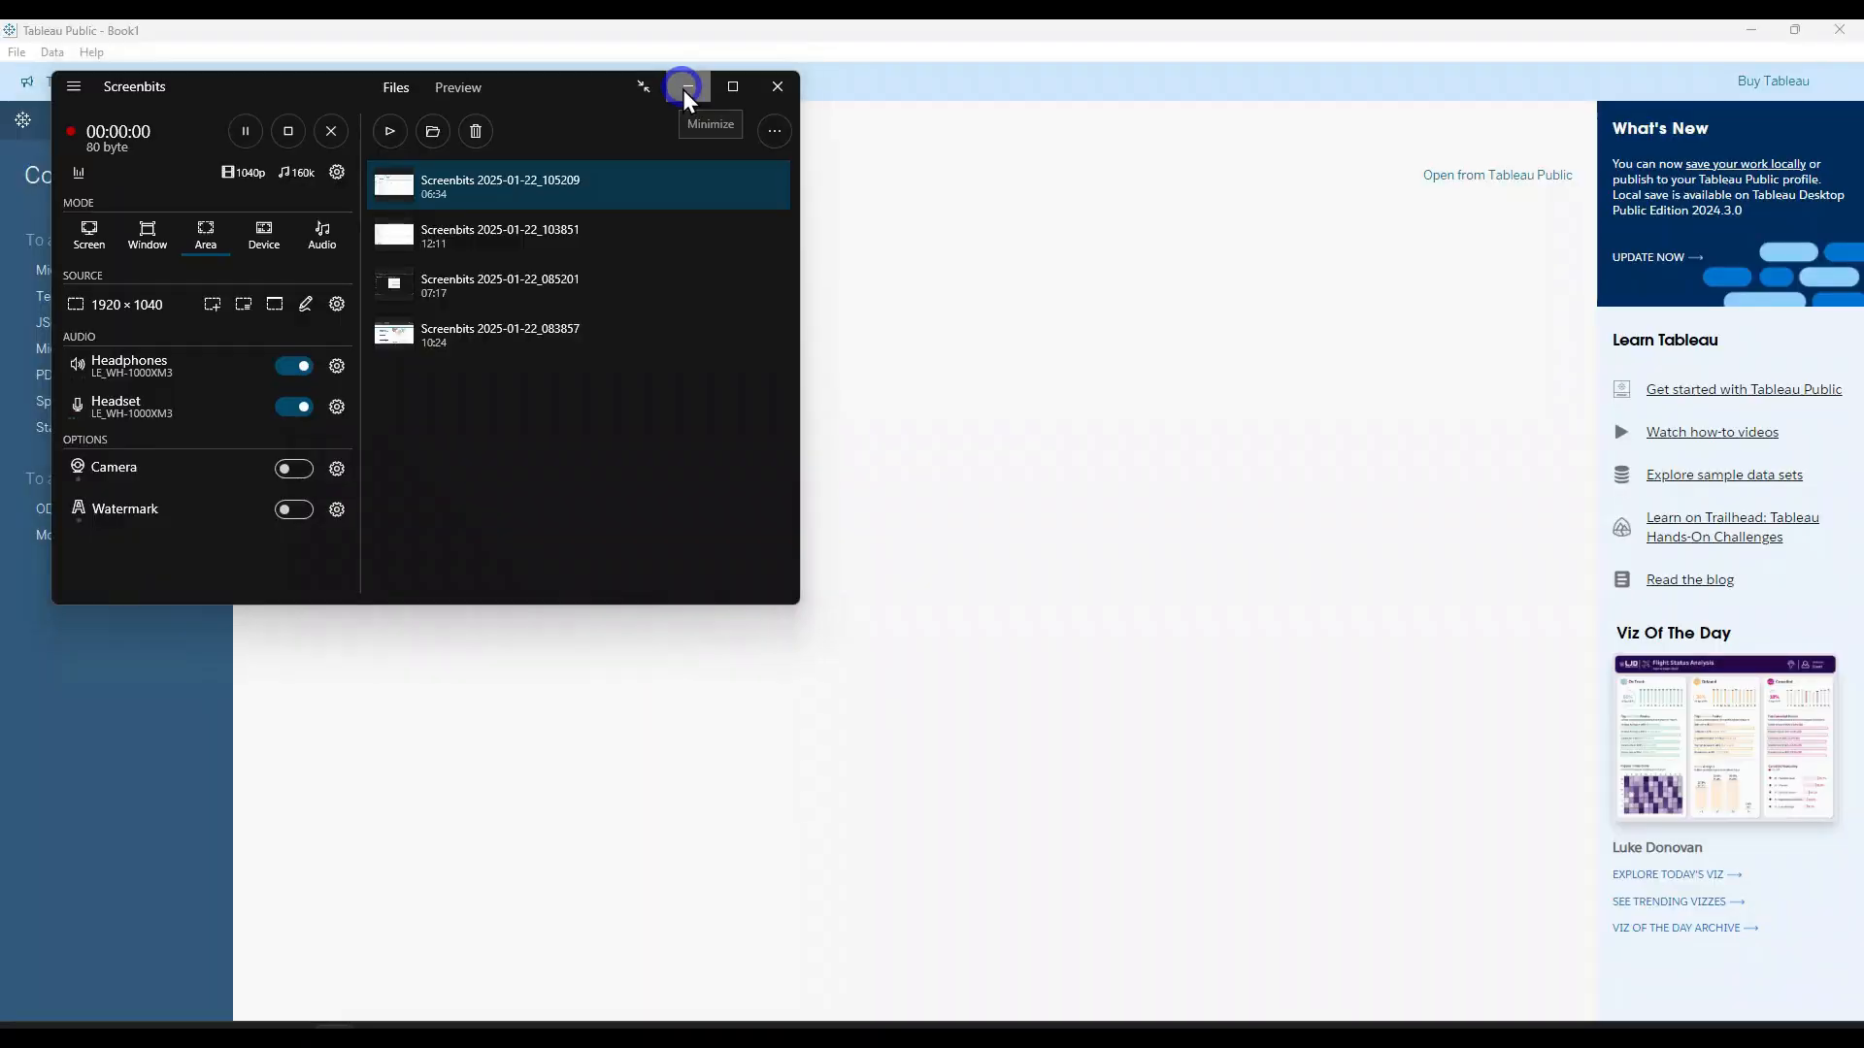
{"action": "left_click", "coordinate": [687, 87]}
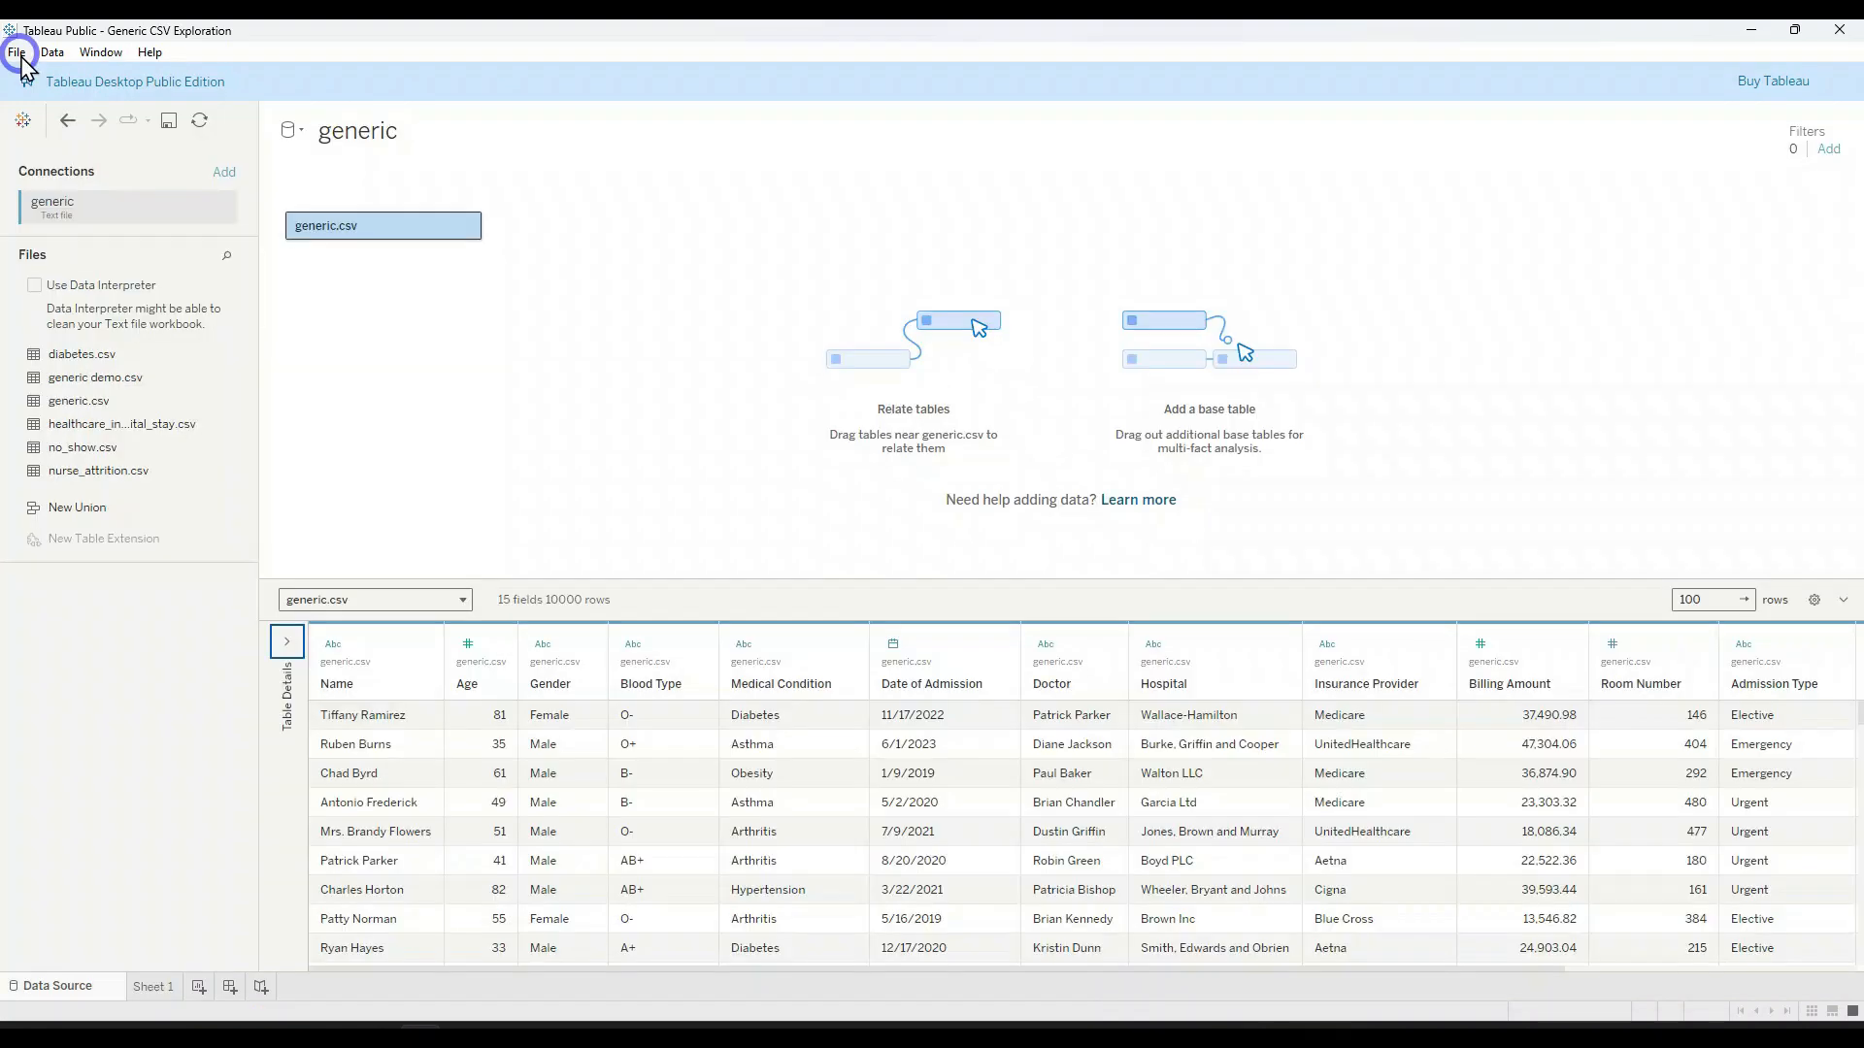
Step: Start saving the workbook to Tableau Public under a chosen name and begin entering the account email for sign-in
{"action": "left_click", "coordinate": [17, 54]}
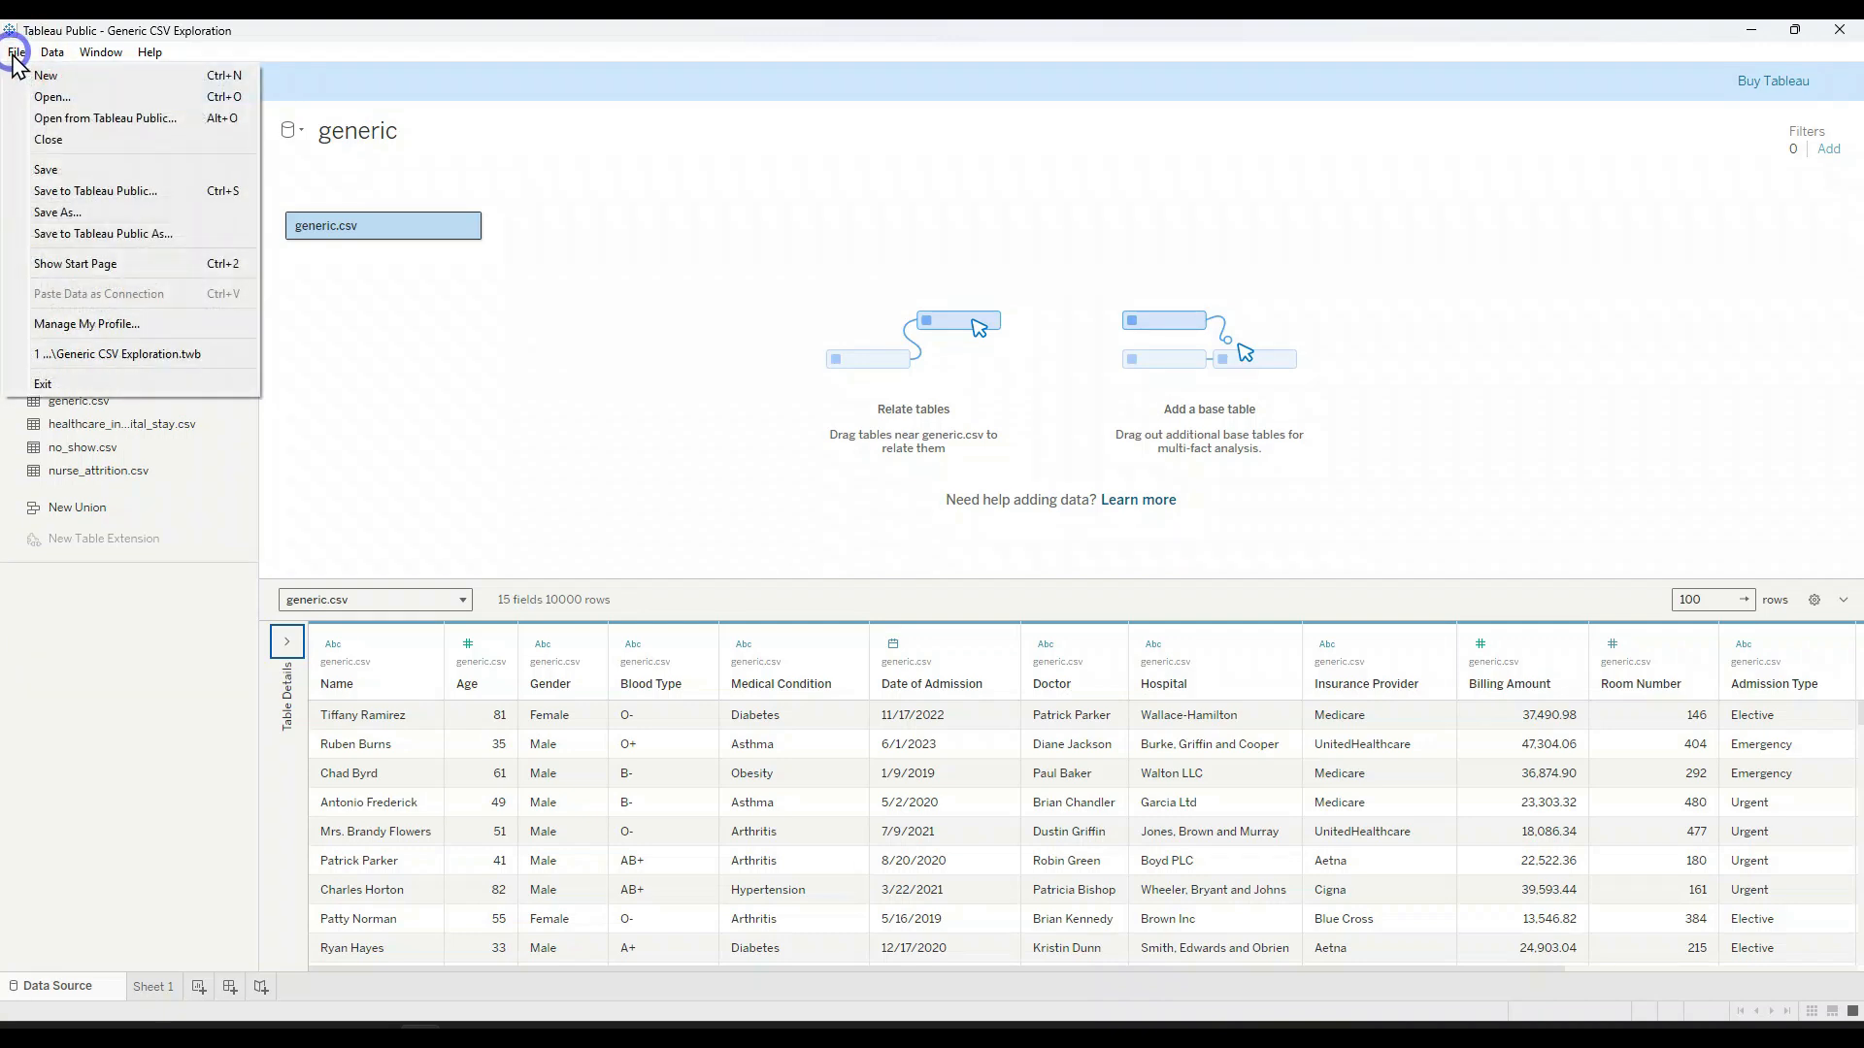
{"action": "left_click", "coordinate": [154, 239]}
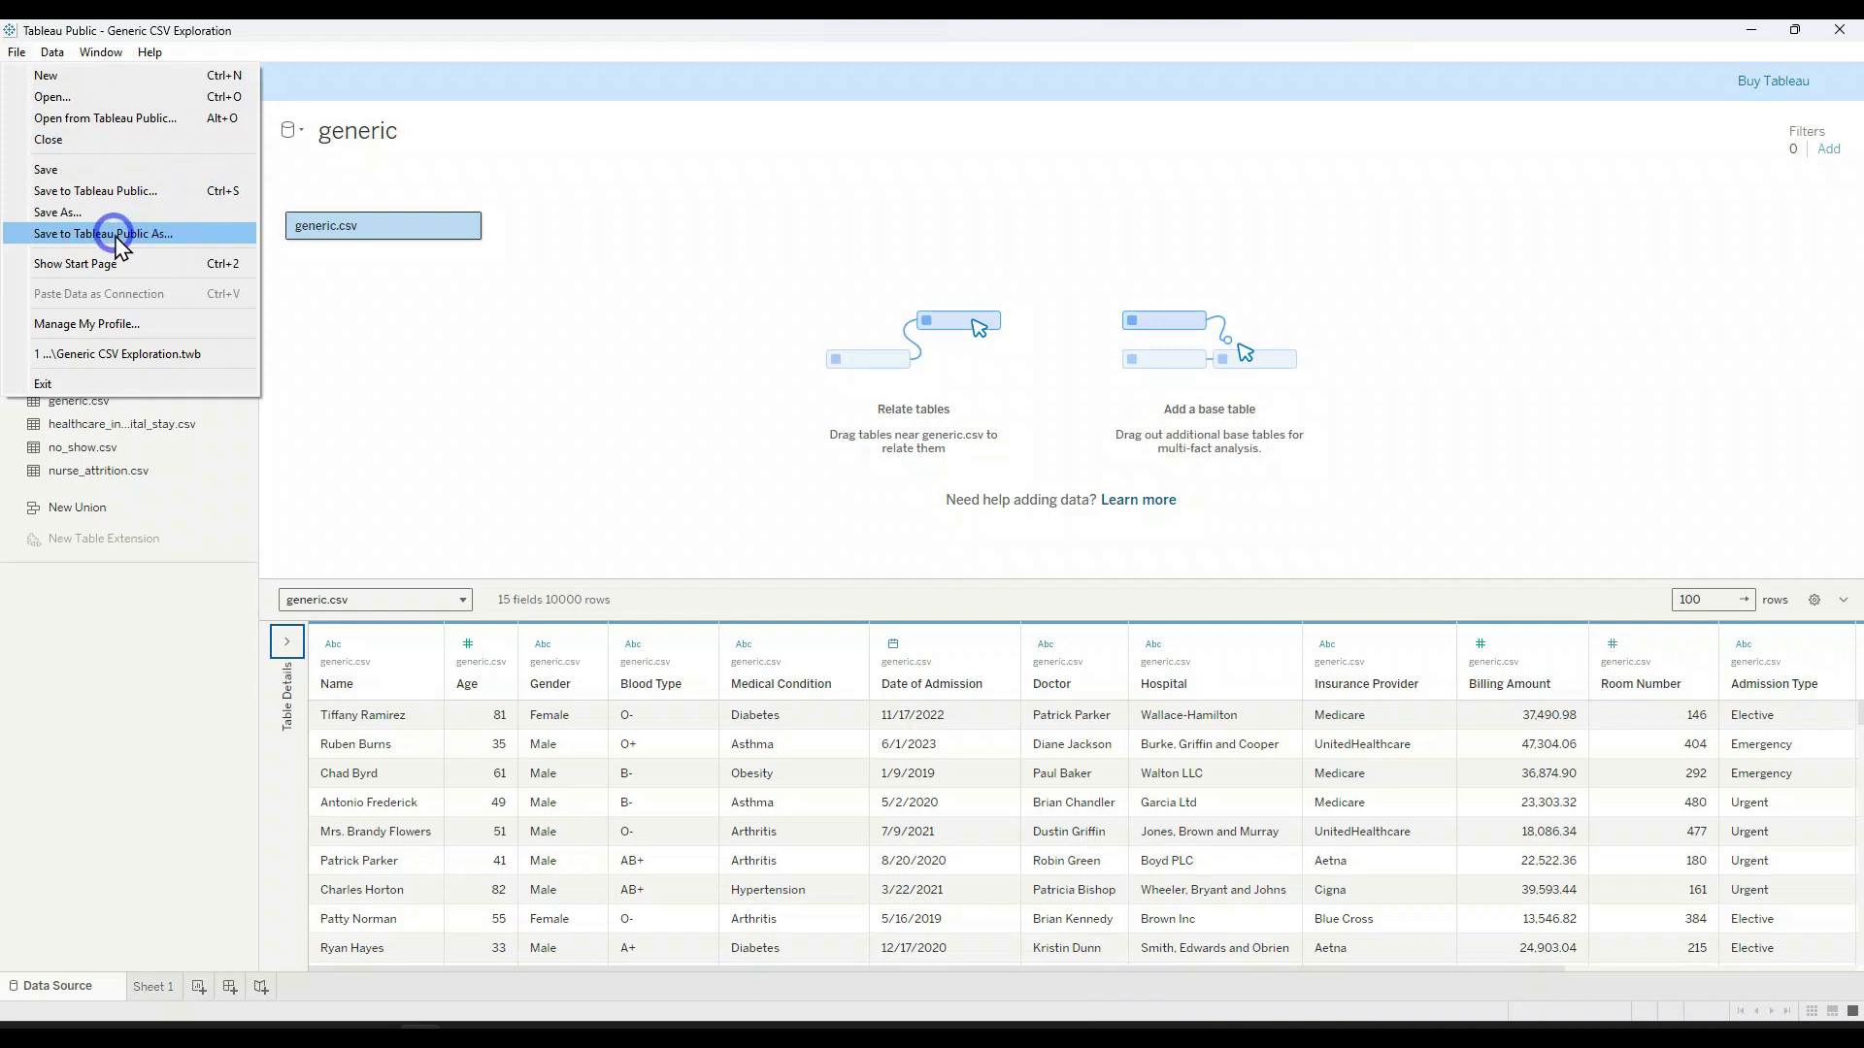
{"action": "left_click", "coordinate": [115, 236]}
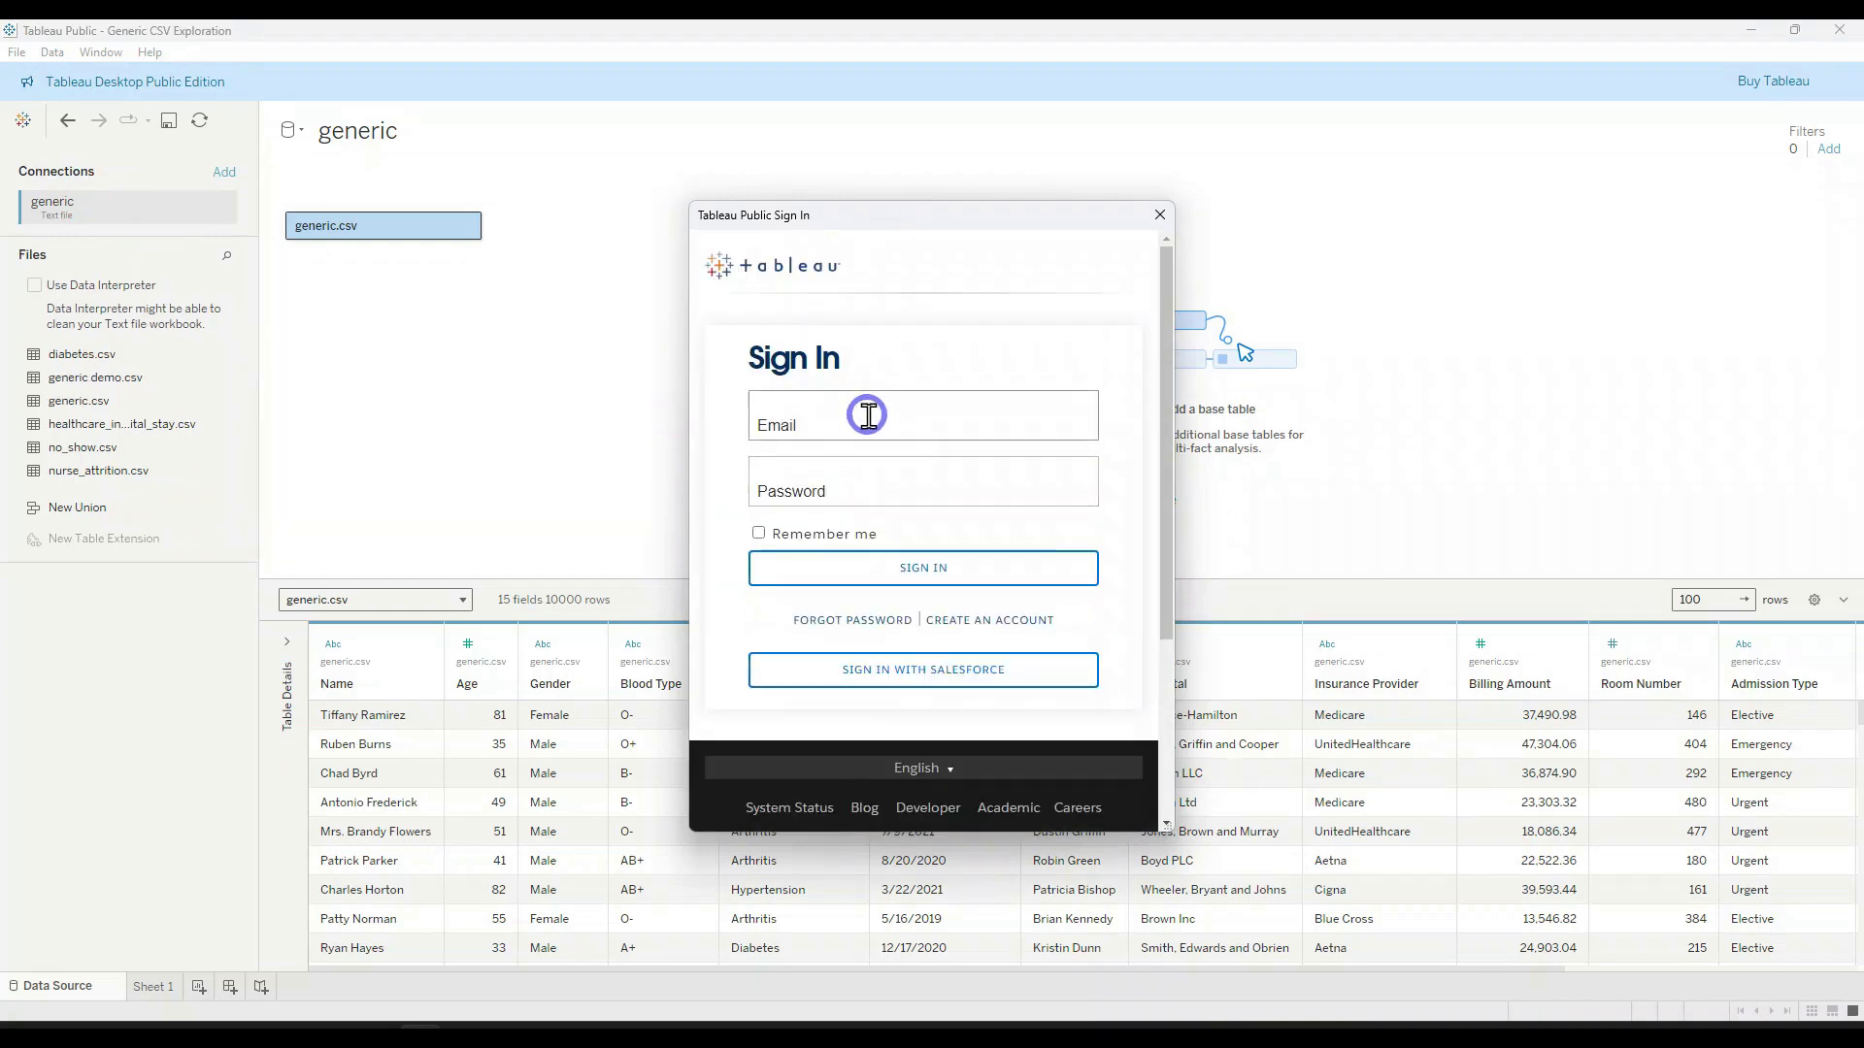
{"action": "left_click", "coordinate": [863, 425]}
{"action": "type", "text": "andr"}
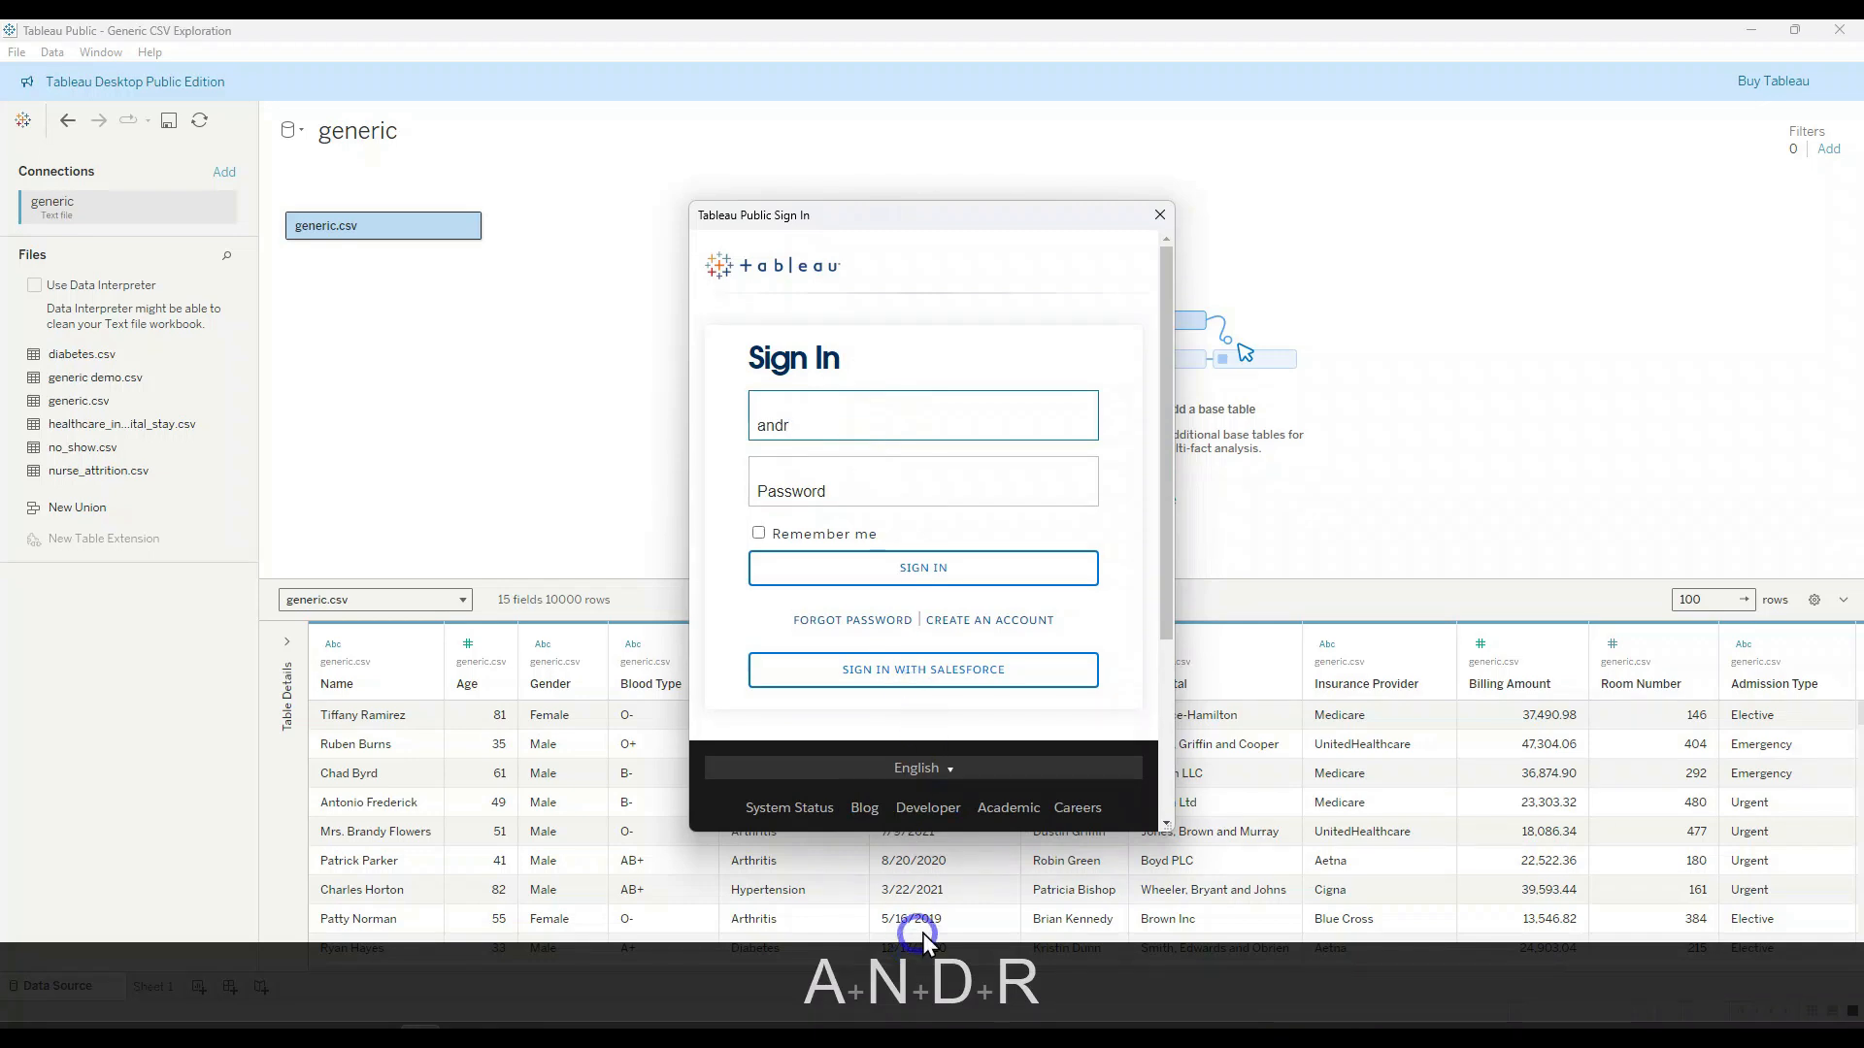
Step: Switch to SwordSoft Mousetrack, turn off Show Keystroke, and close its settings
{"action": "key", "text": "super"}
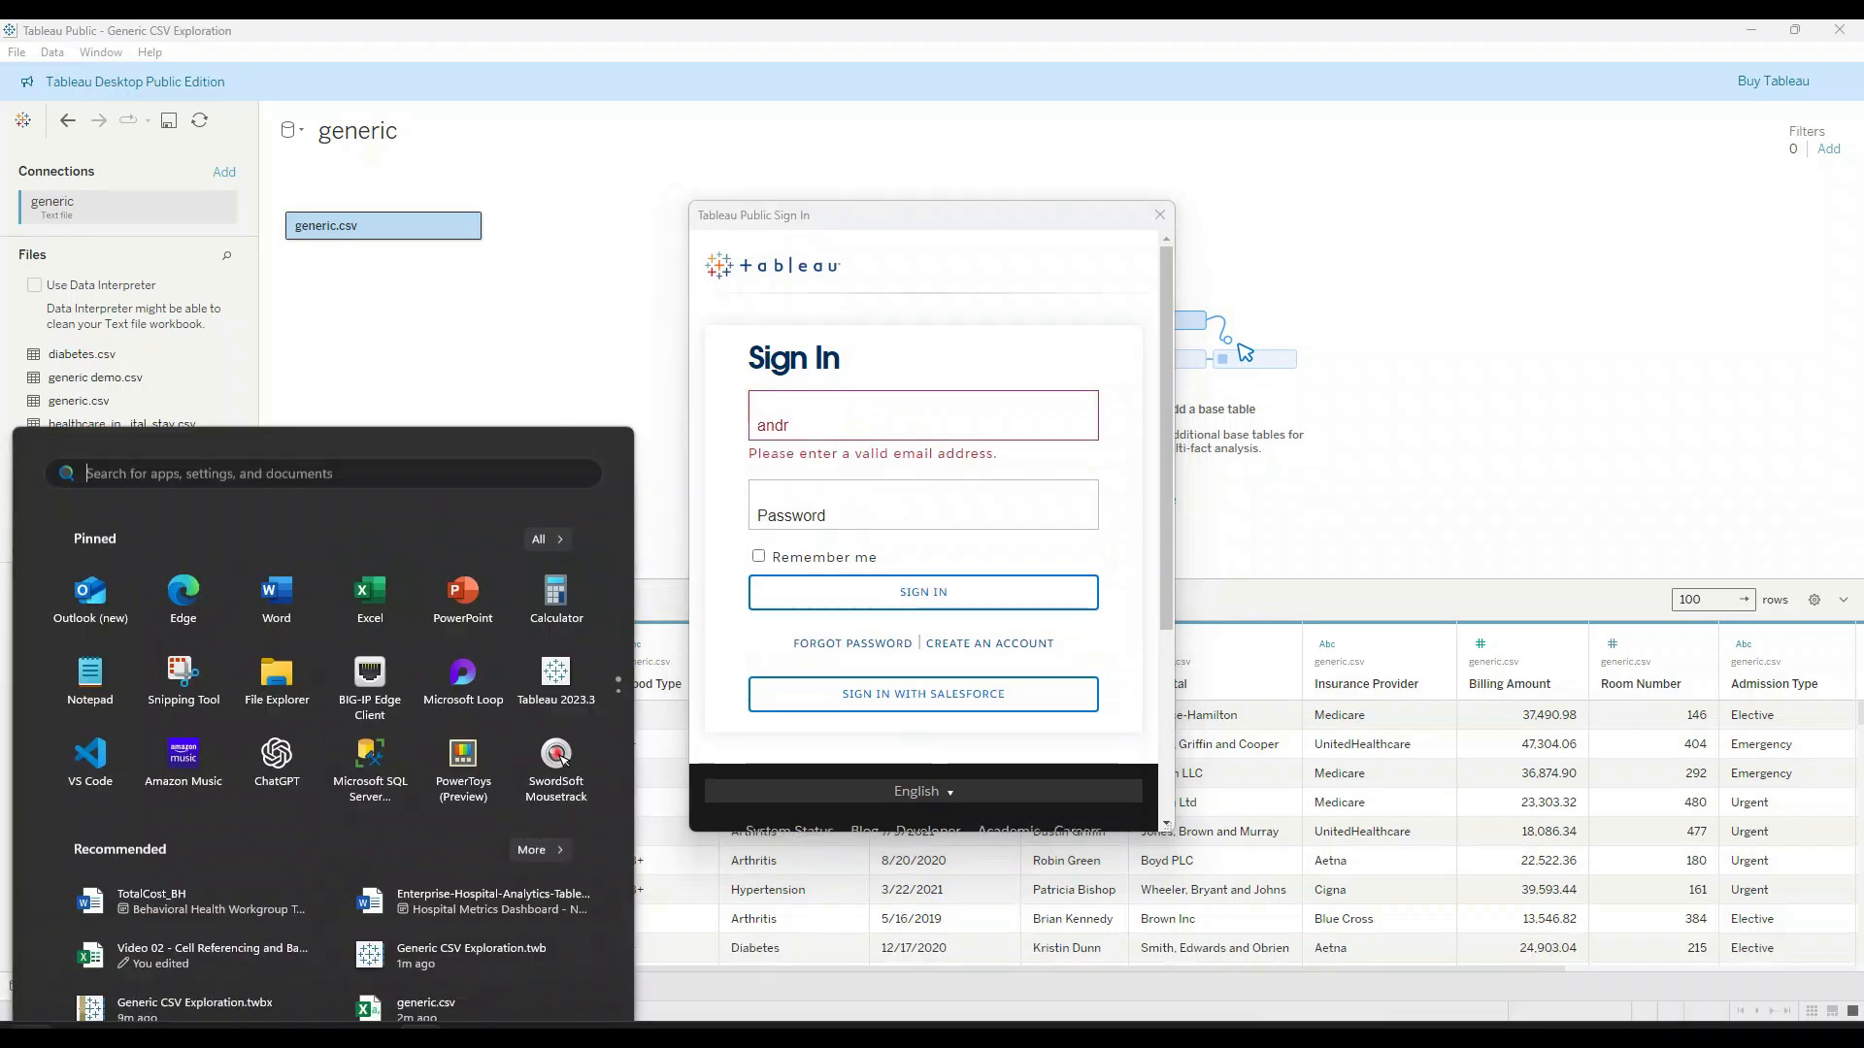
{"action": "left_click", "coordinate": [568, 663]}
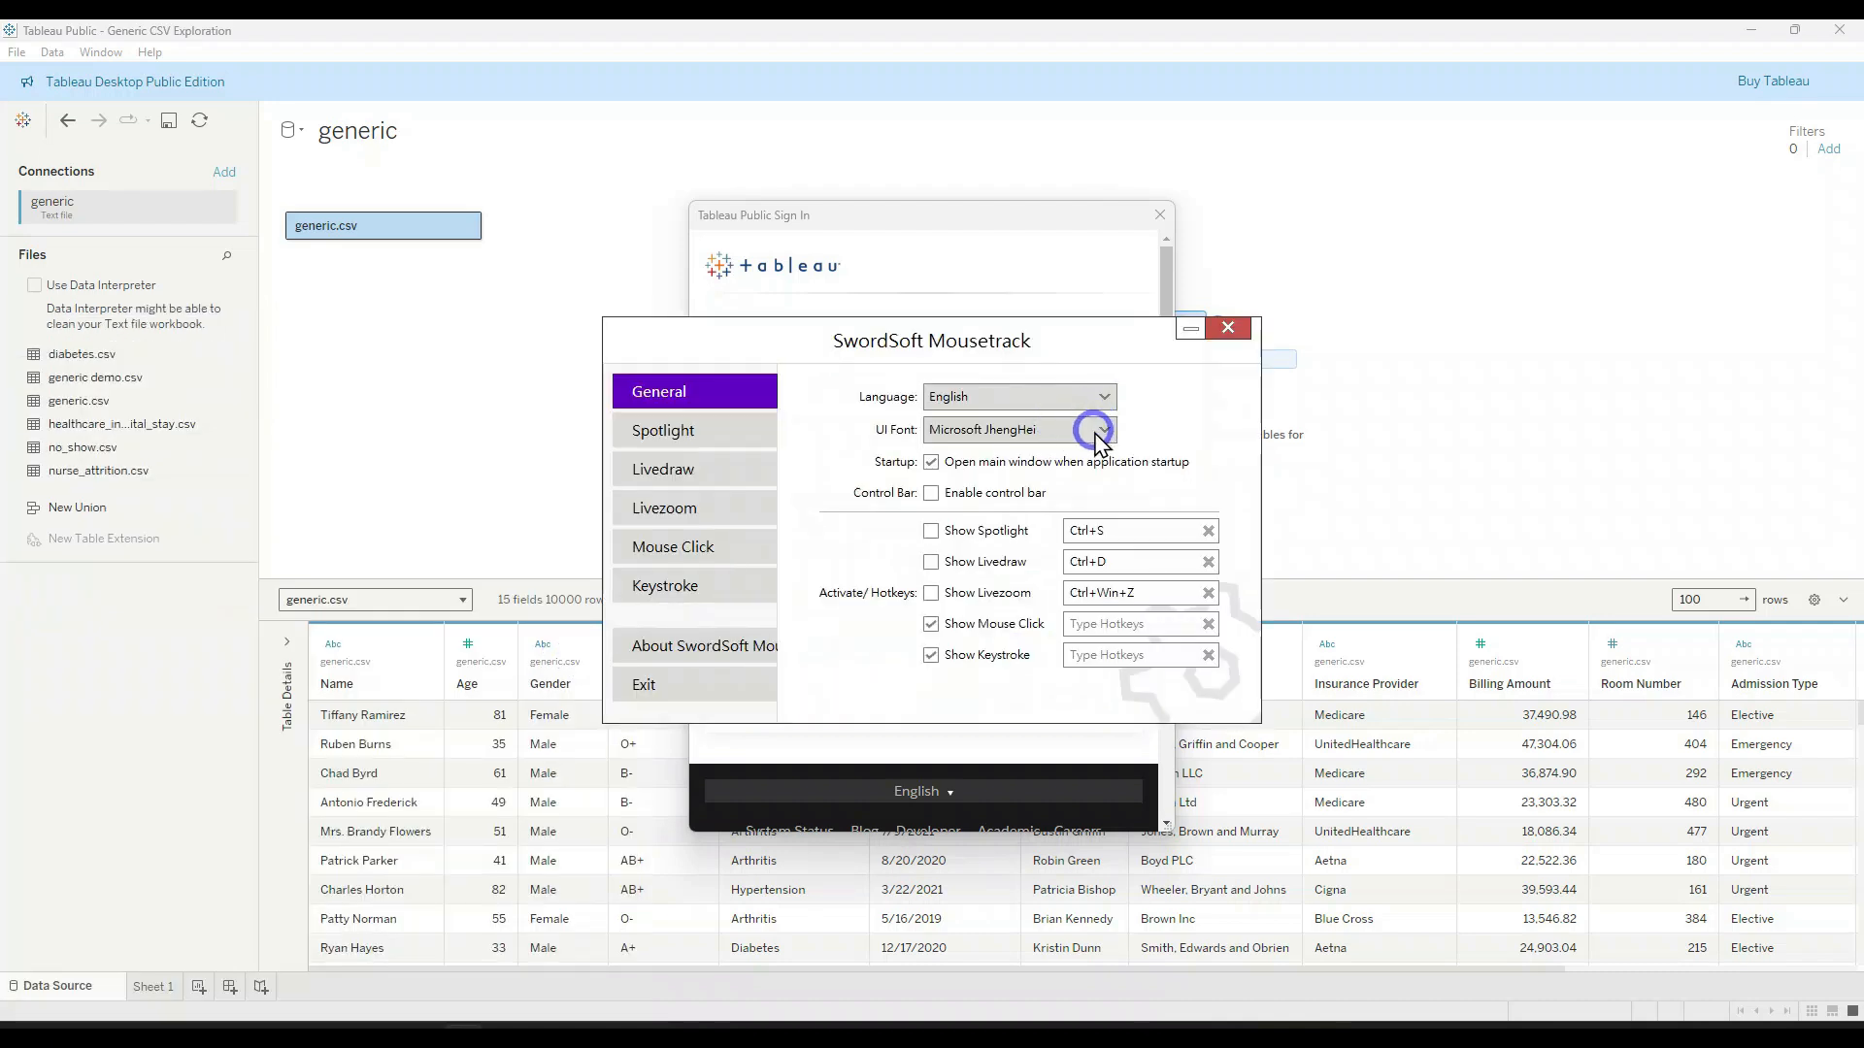
{"action": "left_click", "coordinate": [931, 656]}
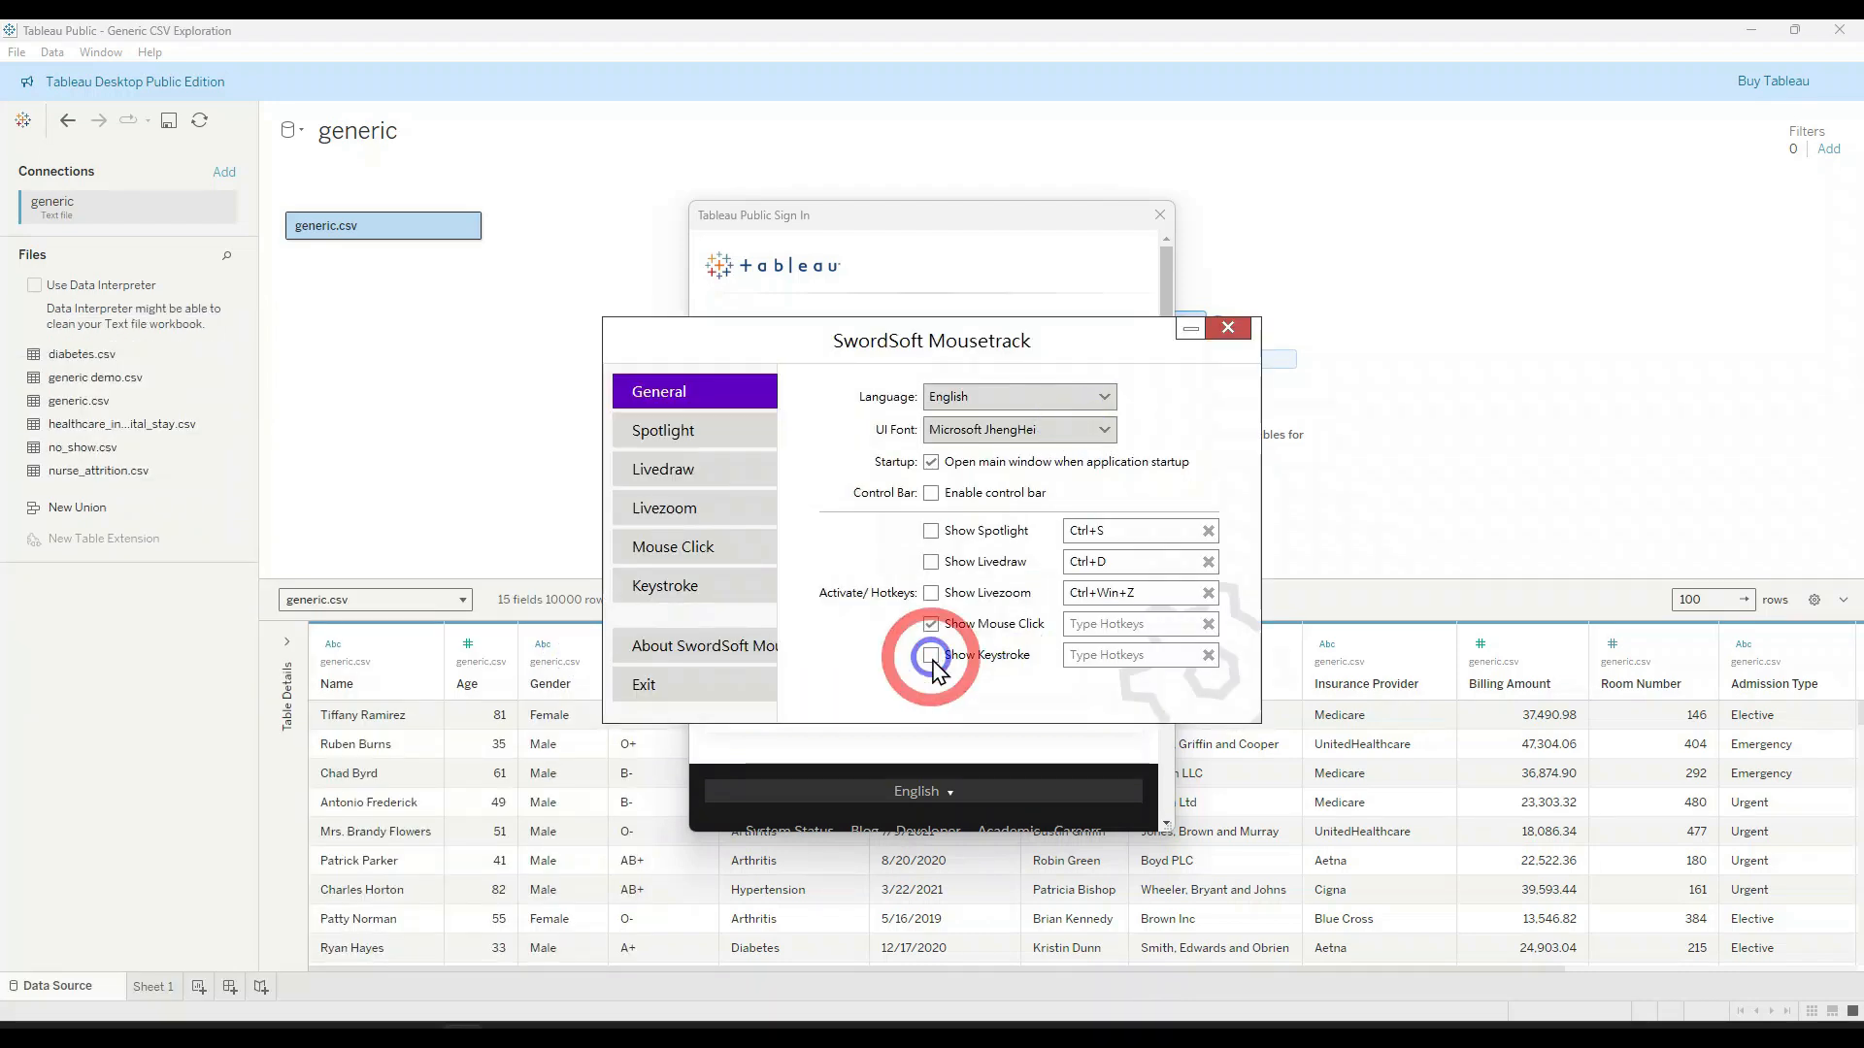
{"action": "left_click", "coordinate": [1228, 328]}
Step: Complete the account email, enter the account password, and submit the Tableau Public sign-in
{"action": "left_click", "coordinate": [969, 427]}
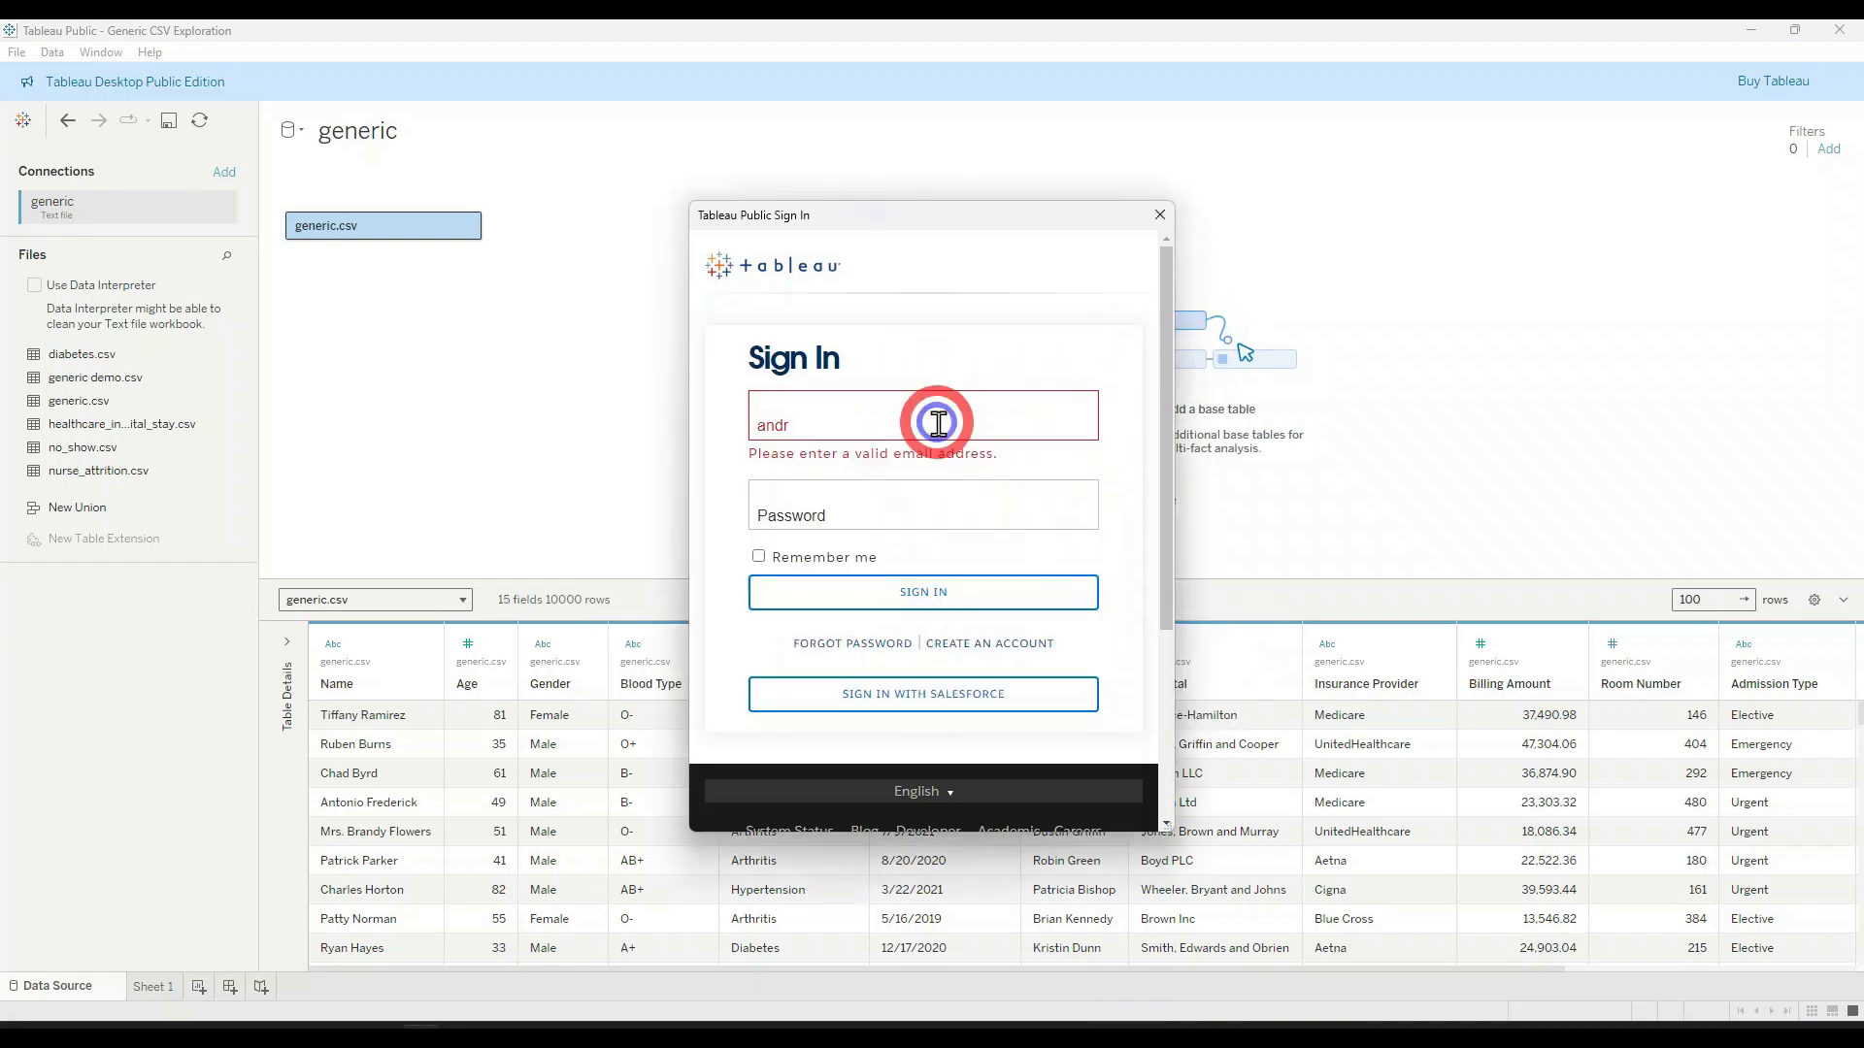
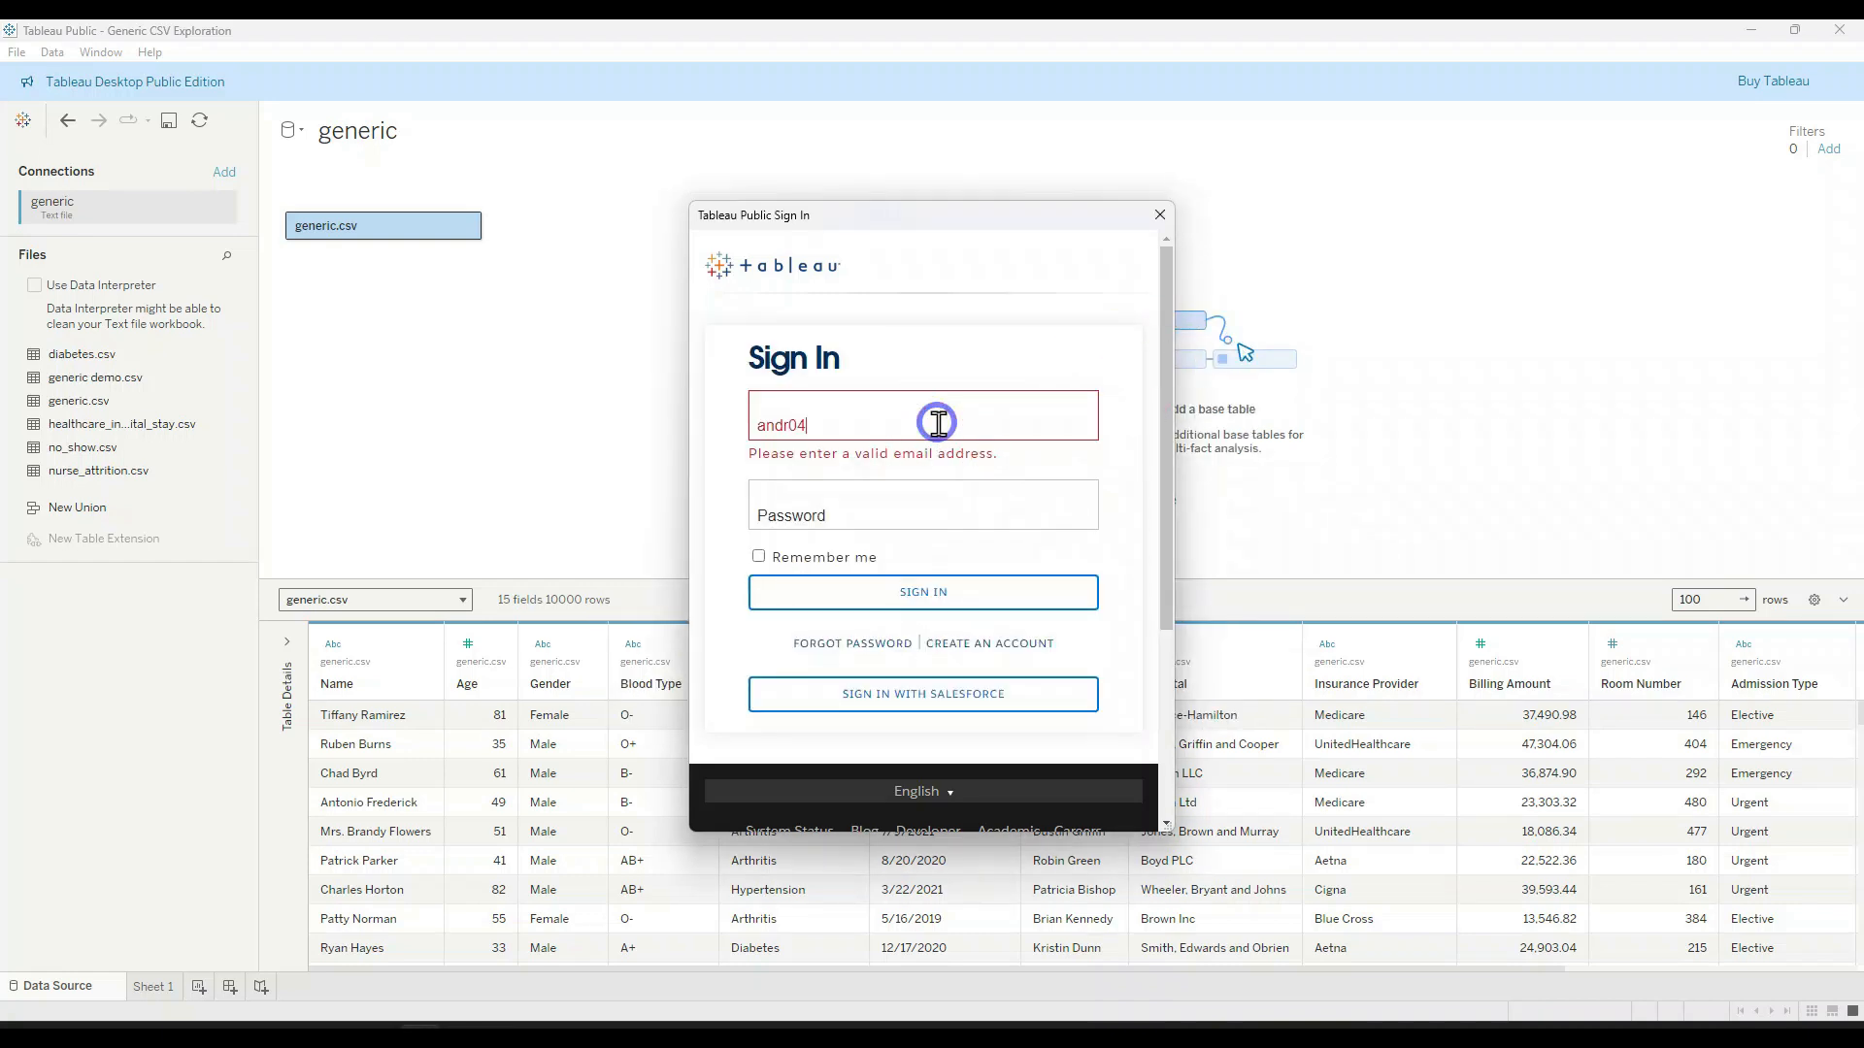
{"action": "key", "text": "Tab"}
{"action": "type", "text": "•"}
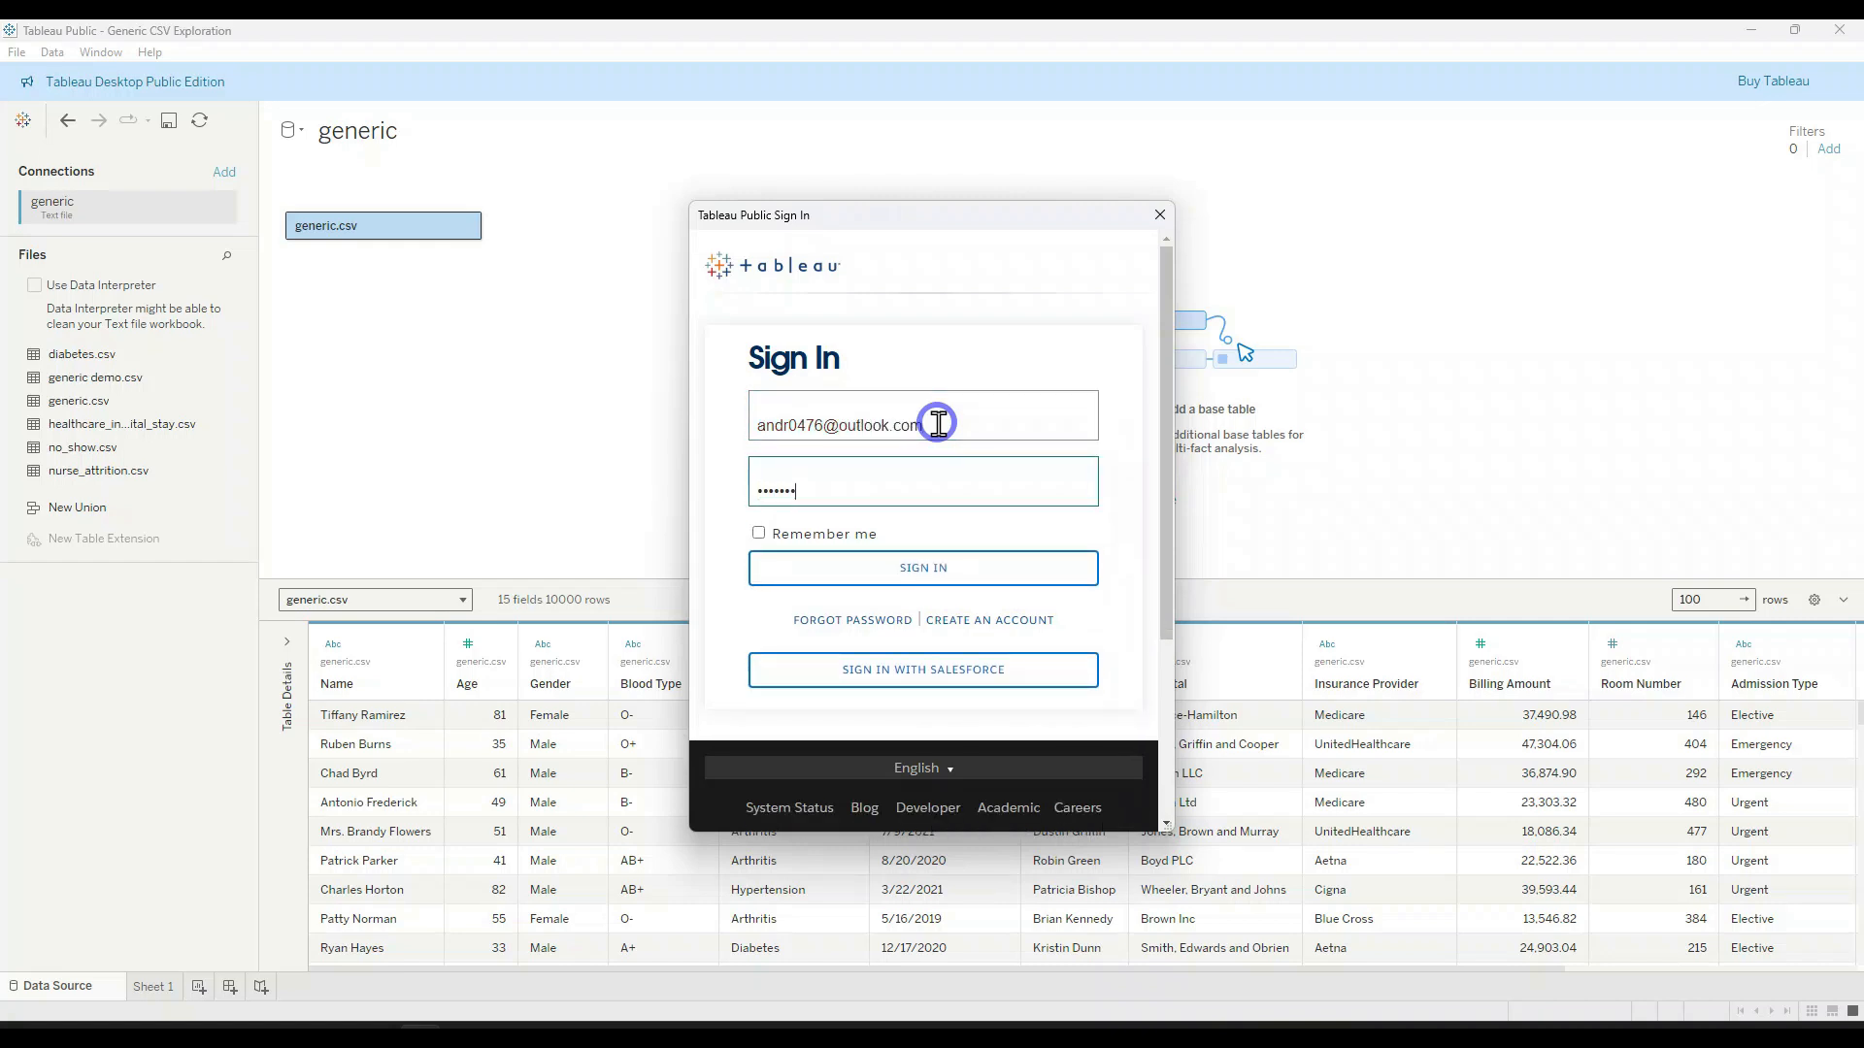
{"action": "key", "text": "Return"}
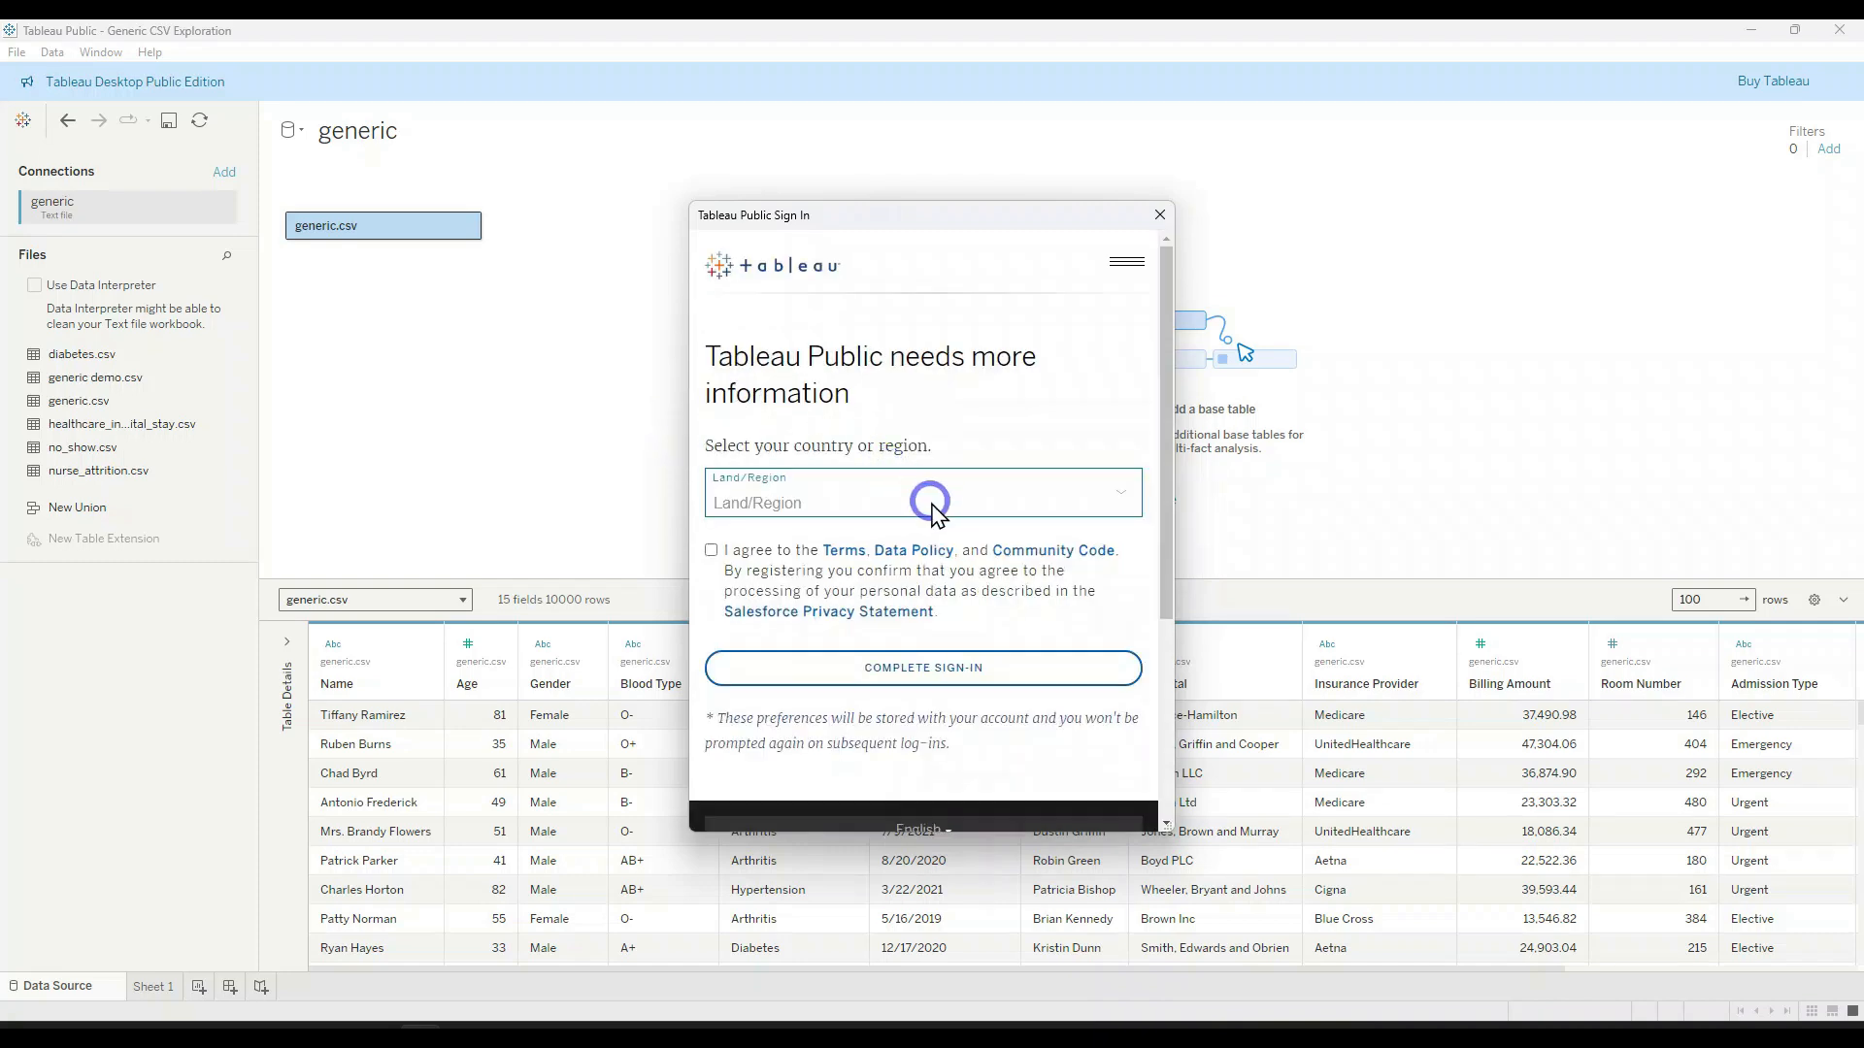
Step: Set the country or region to United States, agree to the terms, and complete the sign-in
{"action": "left_click", "coordinate": [929, 502]}
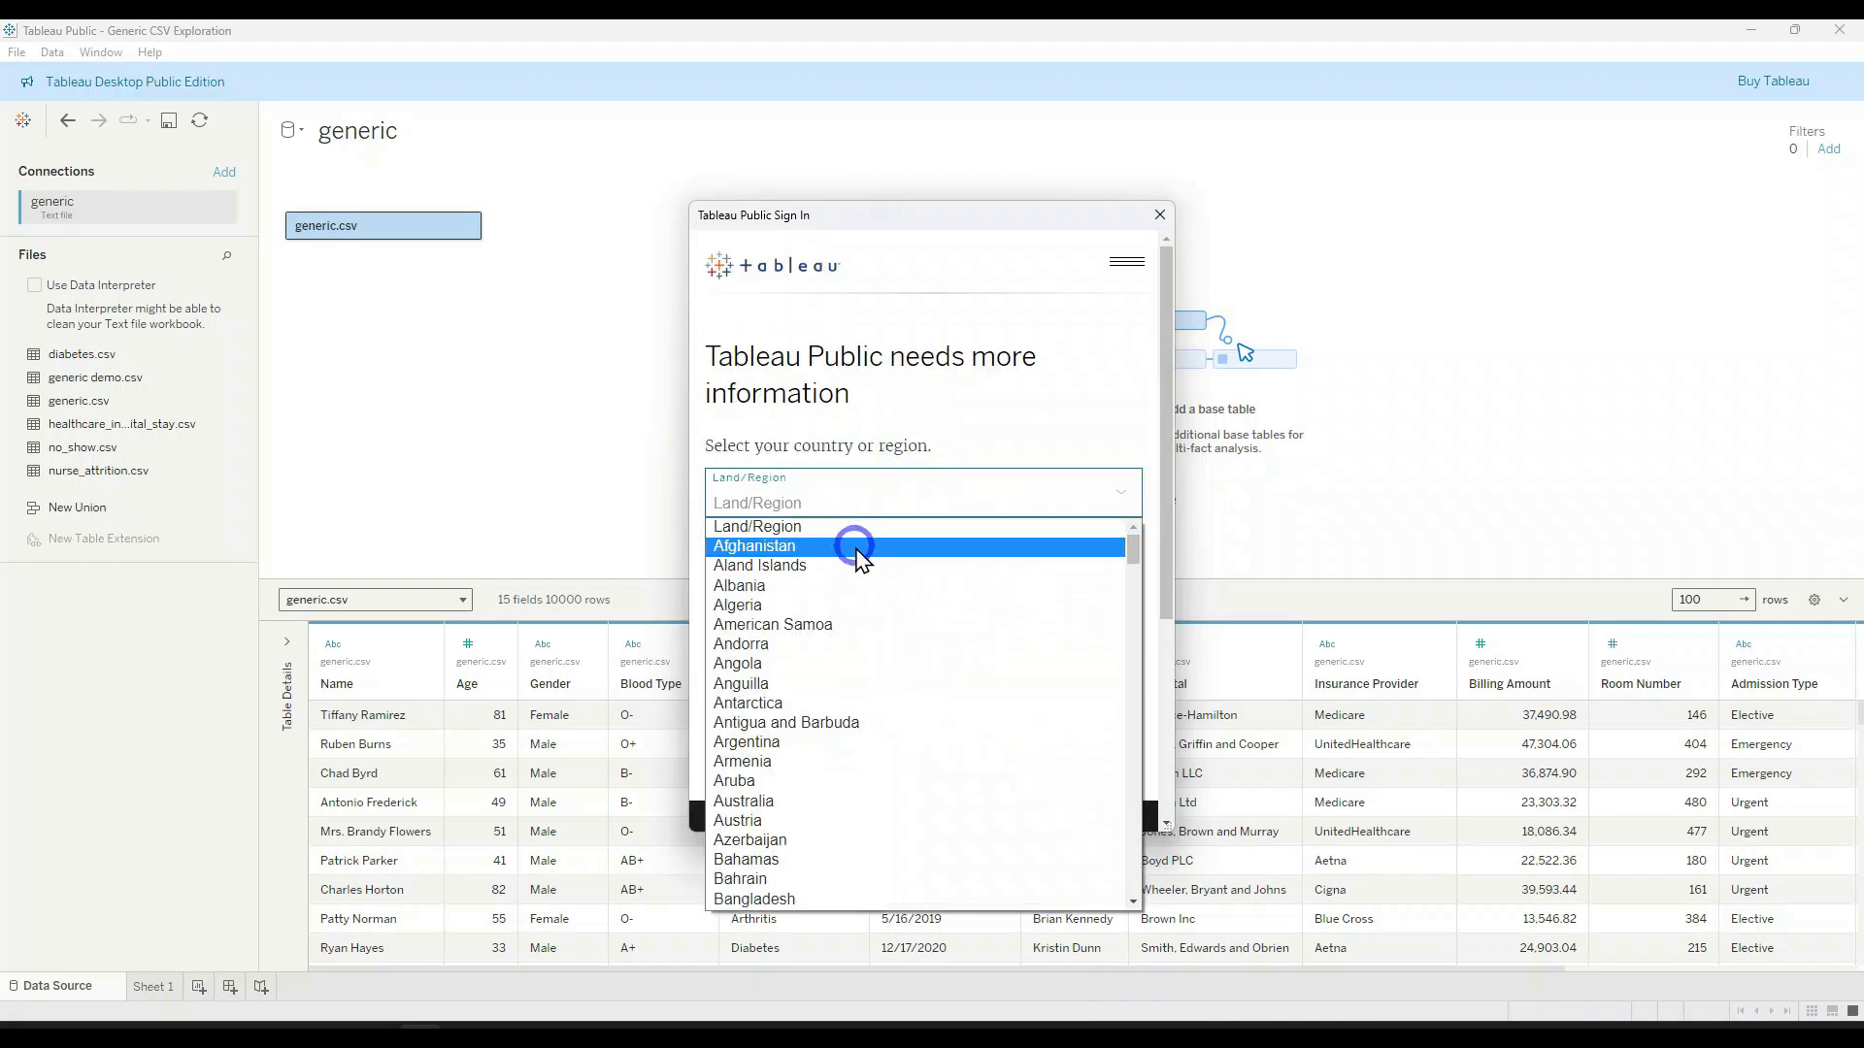
{"action": "key", "text": "u"}
{"action": "scroll", "coordinate": [845, 608], "scroll_direction": "down", "scroll_amount": 3}
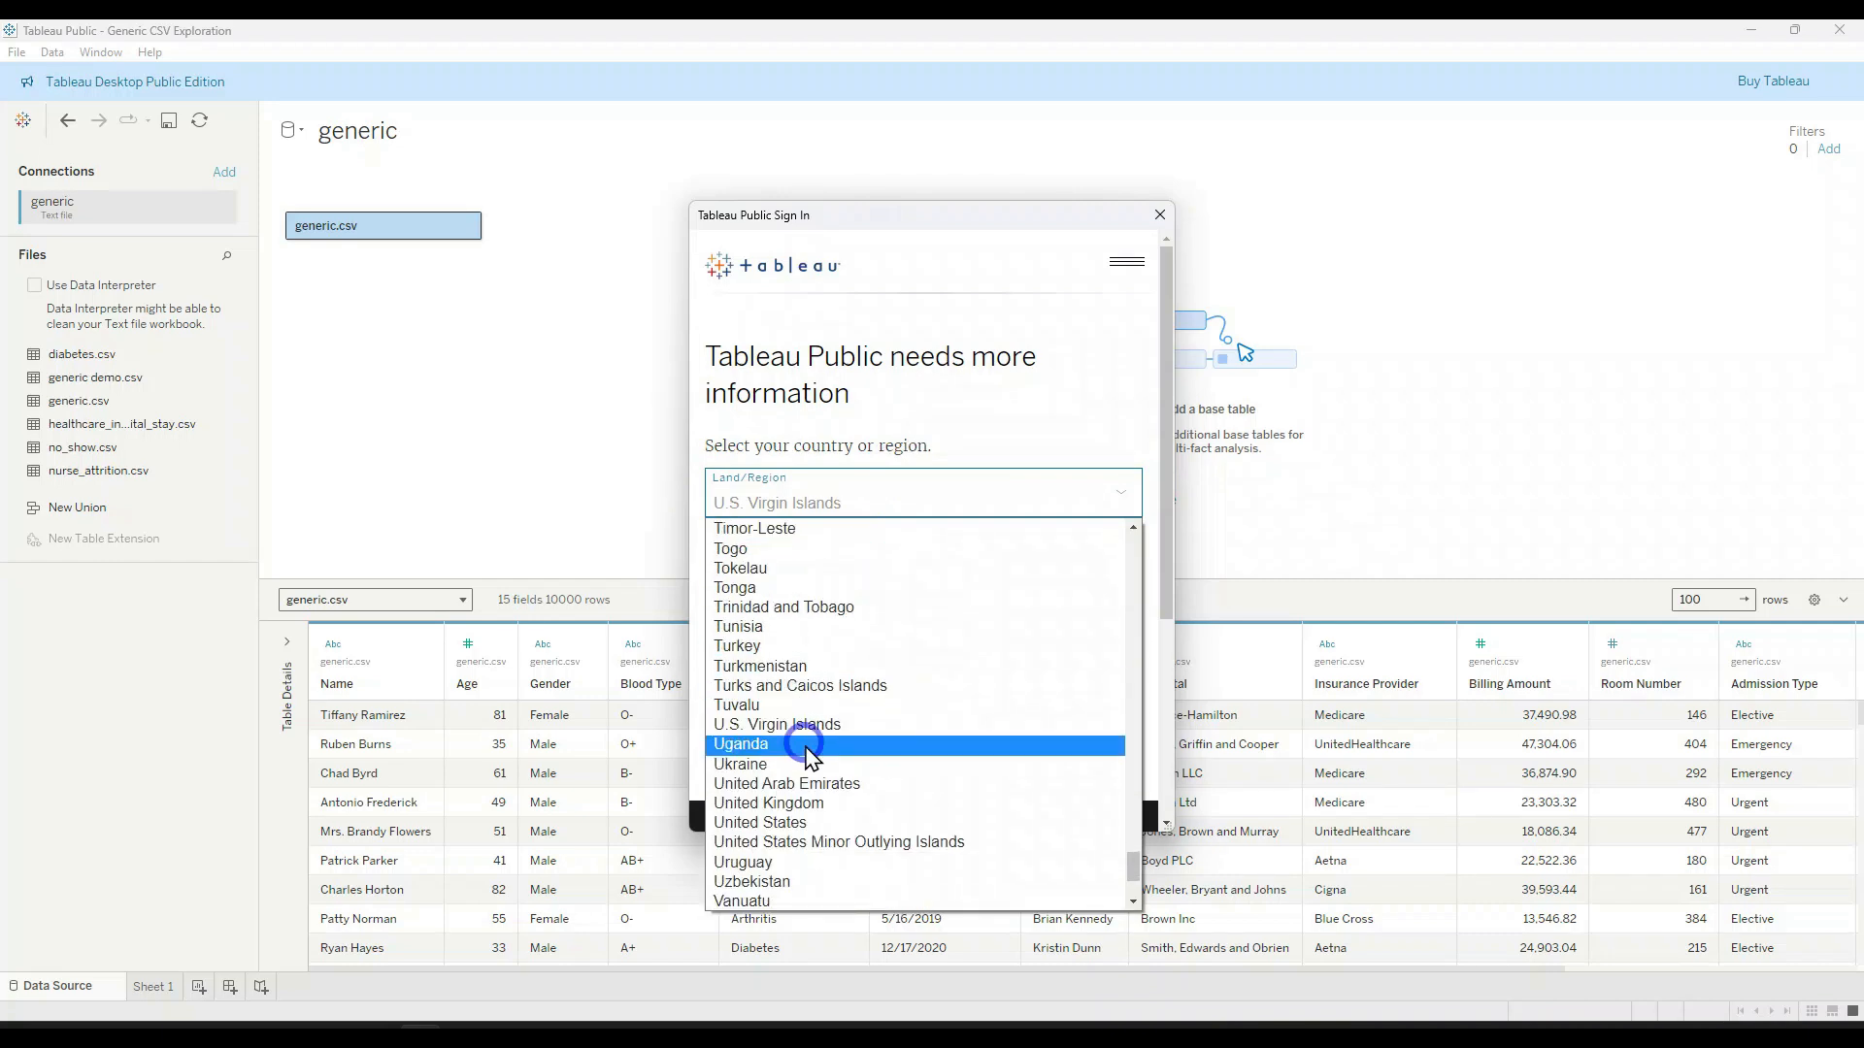
{"action": "scroll", "coordinate": [814, 757], "scroll_direction": "down", "scroll_amount": 3}
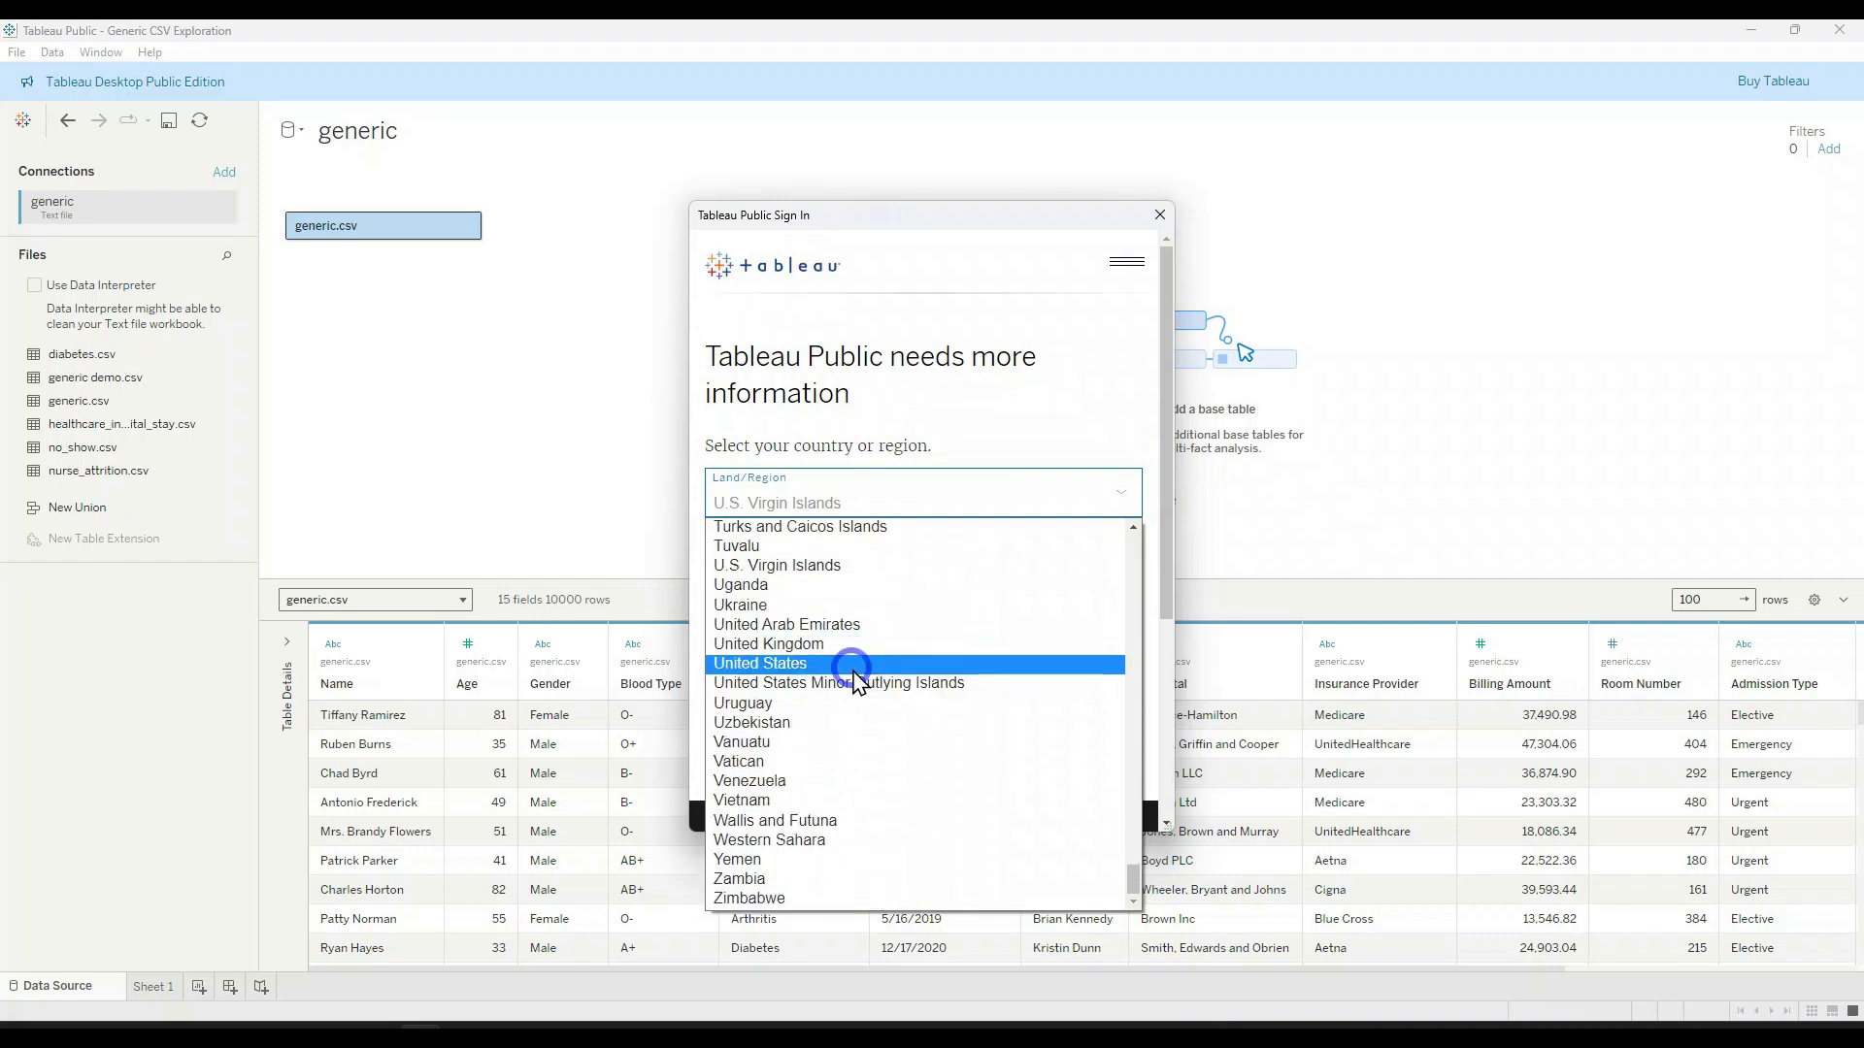
{"action": "left_click", "coordinate": [857, 668]}
{"action": "left_click", "coordinate": [711, 550]}
{"action": "left_click", "coordinate": [925, 670]}
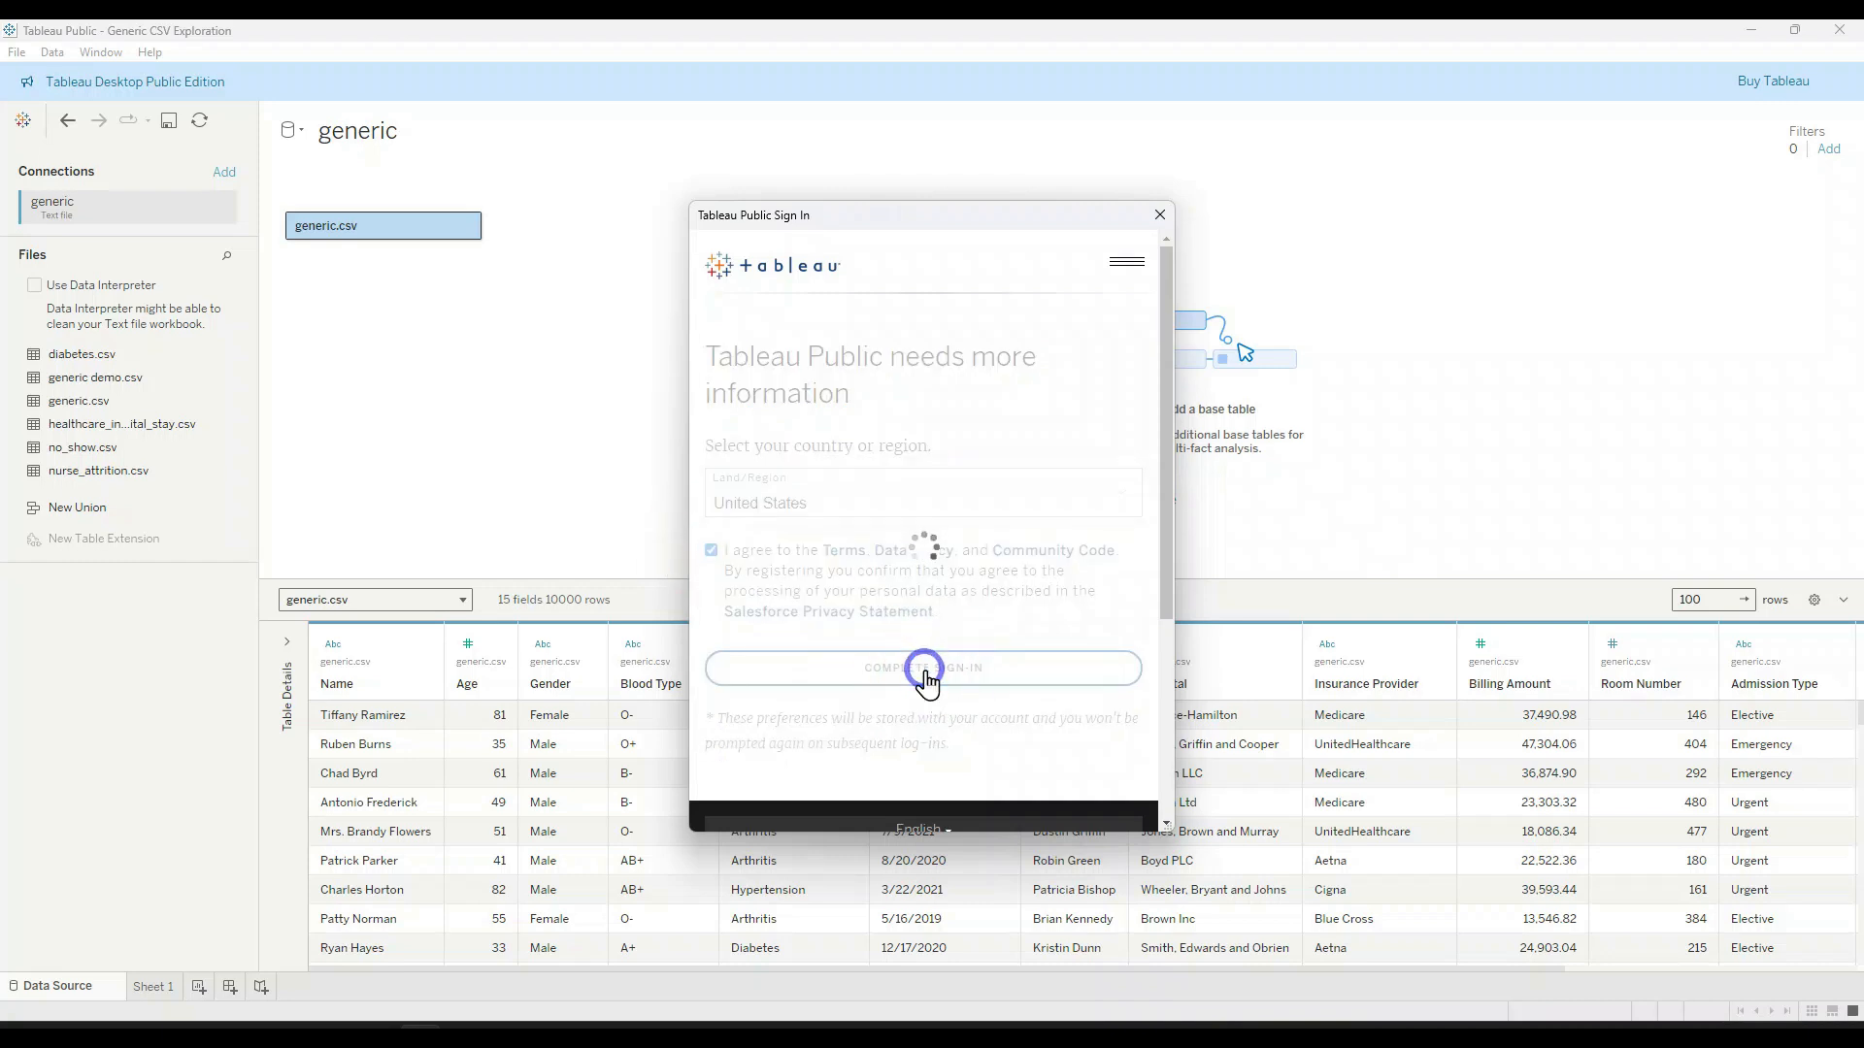
Step: Save the Generic CSV Exploration workbook to Tableau Public
{"action": "left_click", "coordinate": [466, 226]}
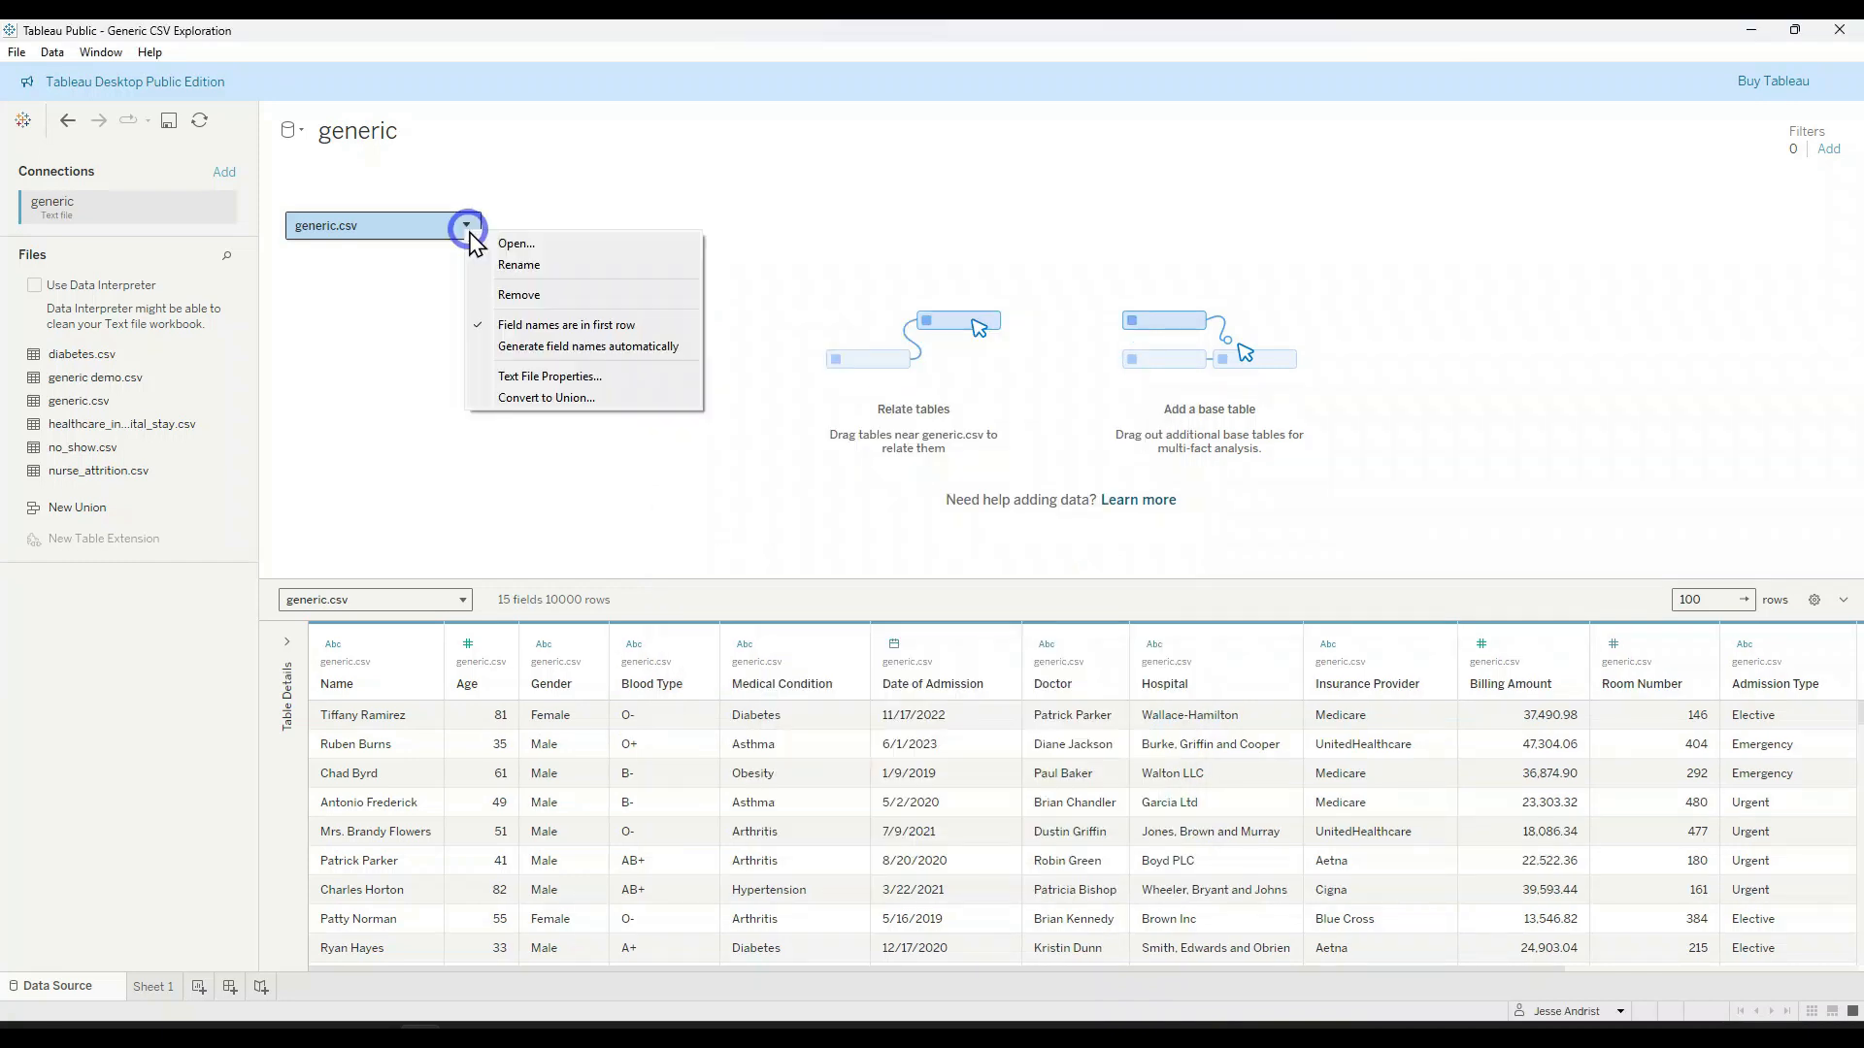
{"action": "left_click", "coordinate": [20, 50]}
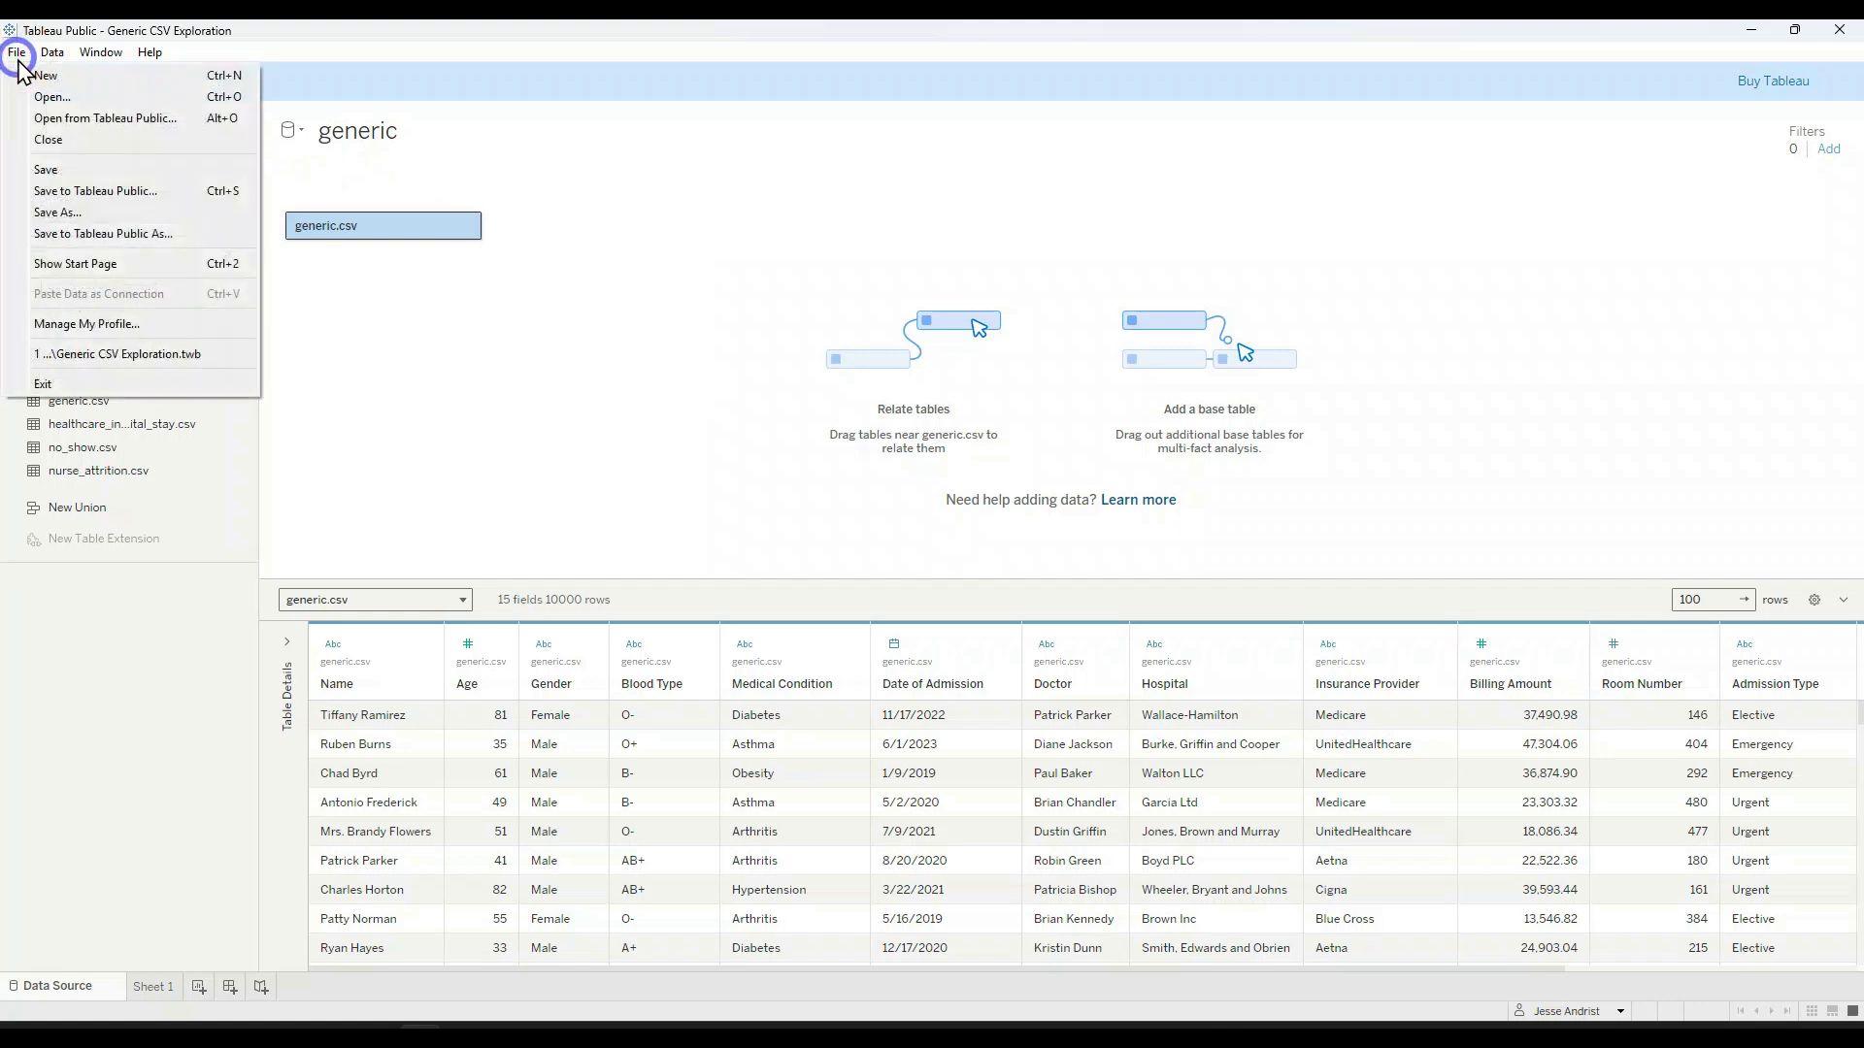
{"action": "left_click", "coordinate": [107, 192]}
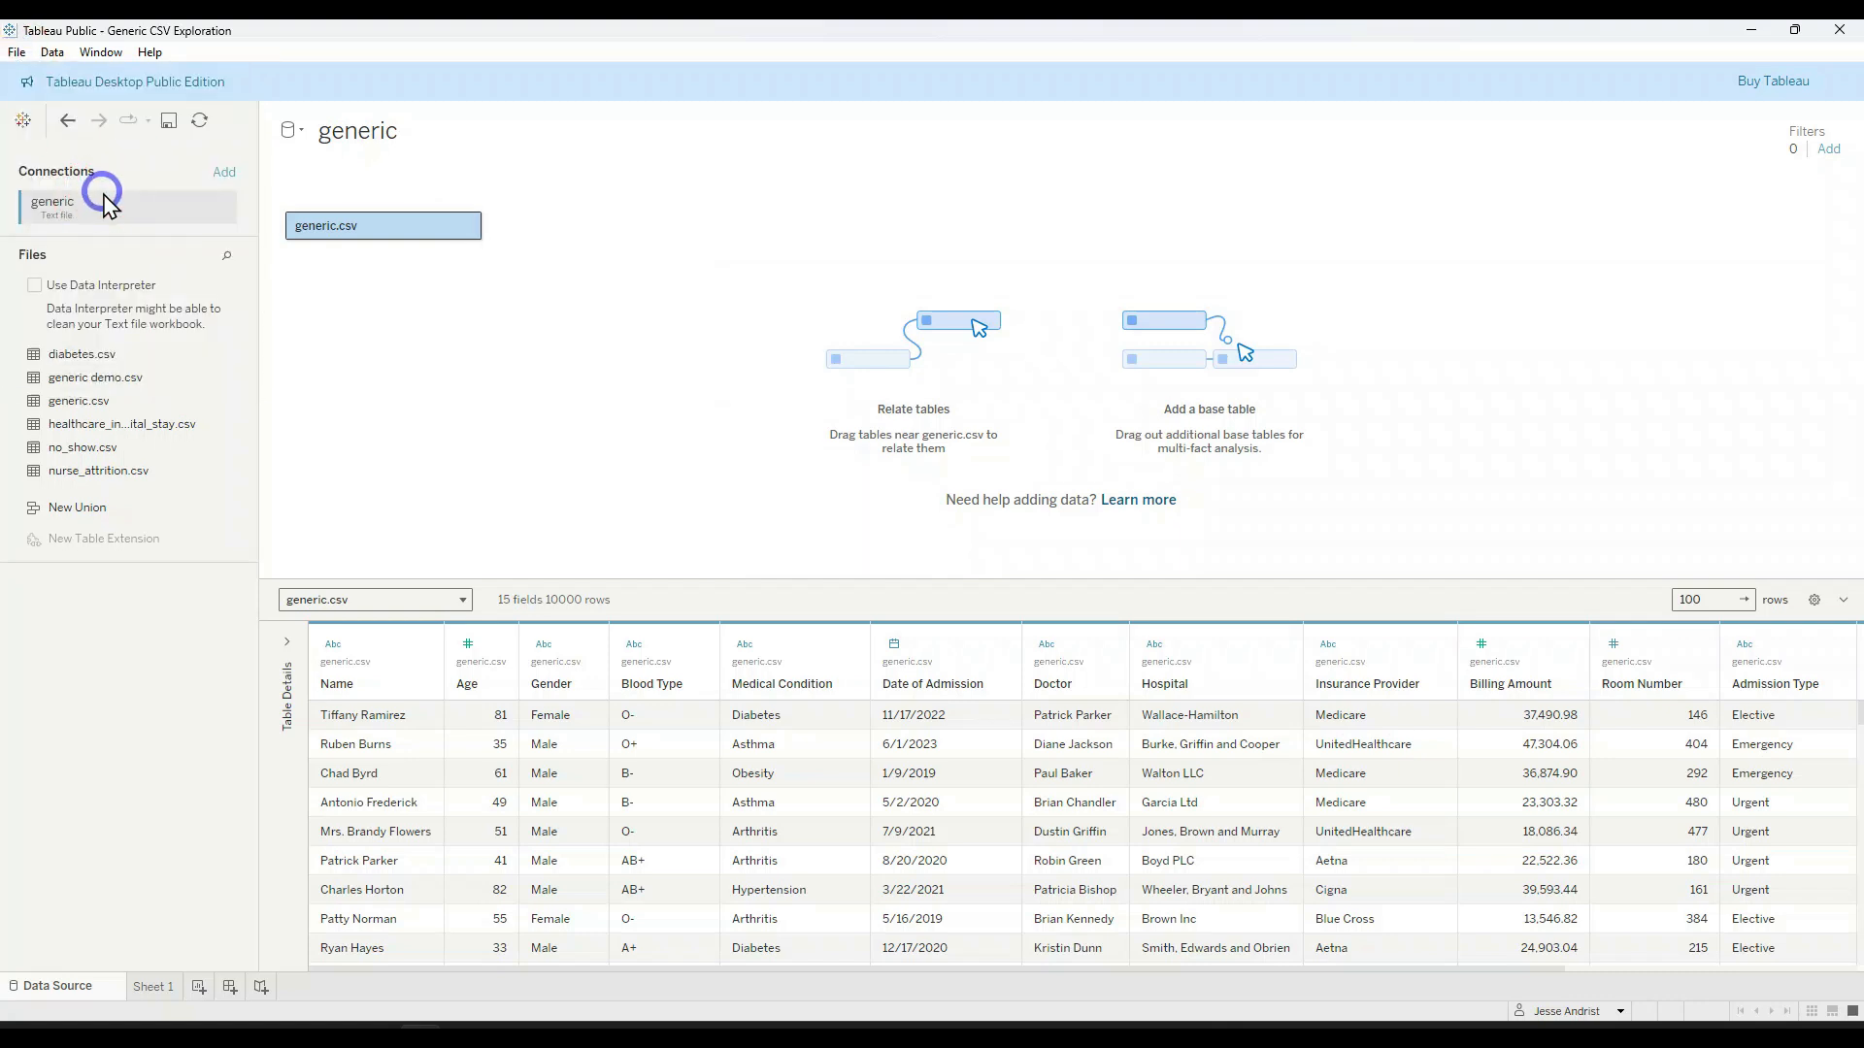
{"action": "left_click", "coordinate": [767, 568]}
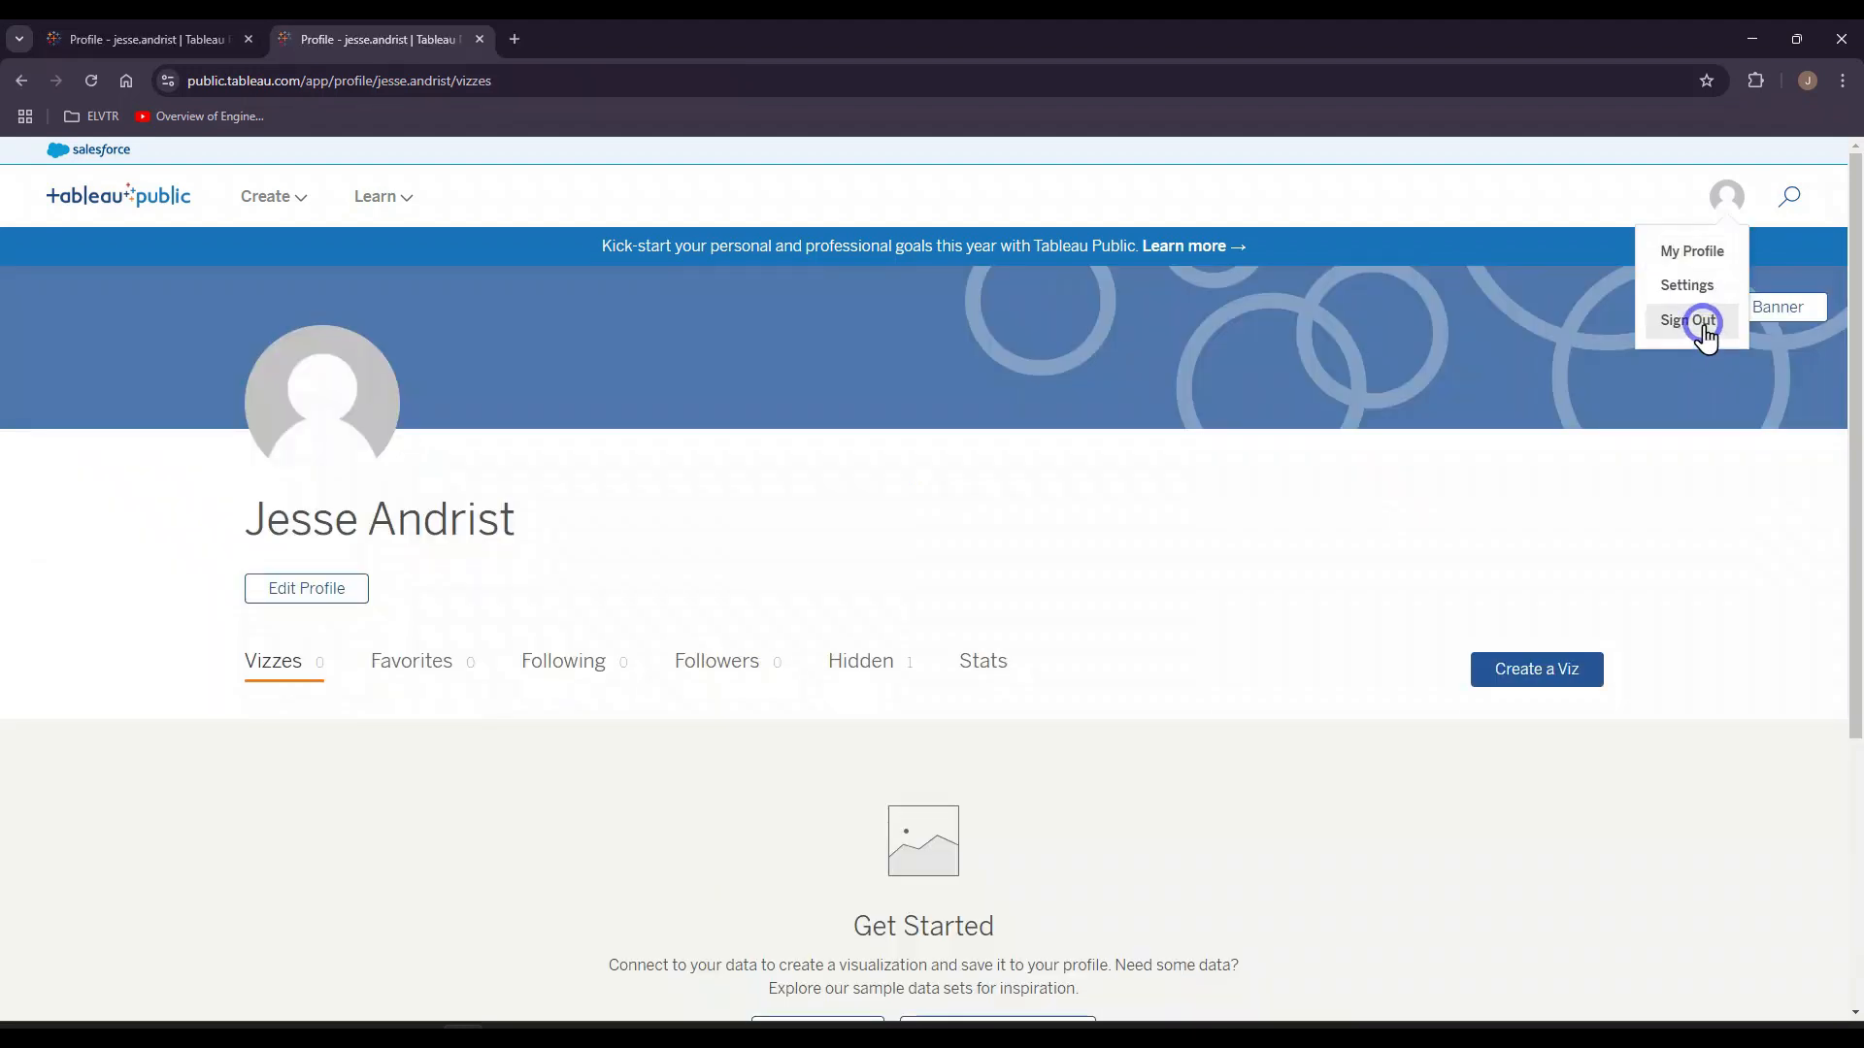
Step: Sign out of the Tableau Public website and open the public profile page in a new browser tab
{"action": "left_click", "coordinate": [1698, 321]}
{"action": "left_click", "coordinate": [521, 43]}
{"action": "key", "text": "Return"}
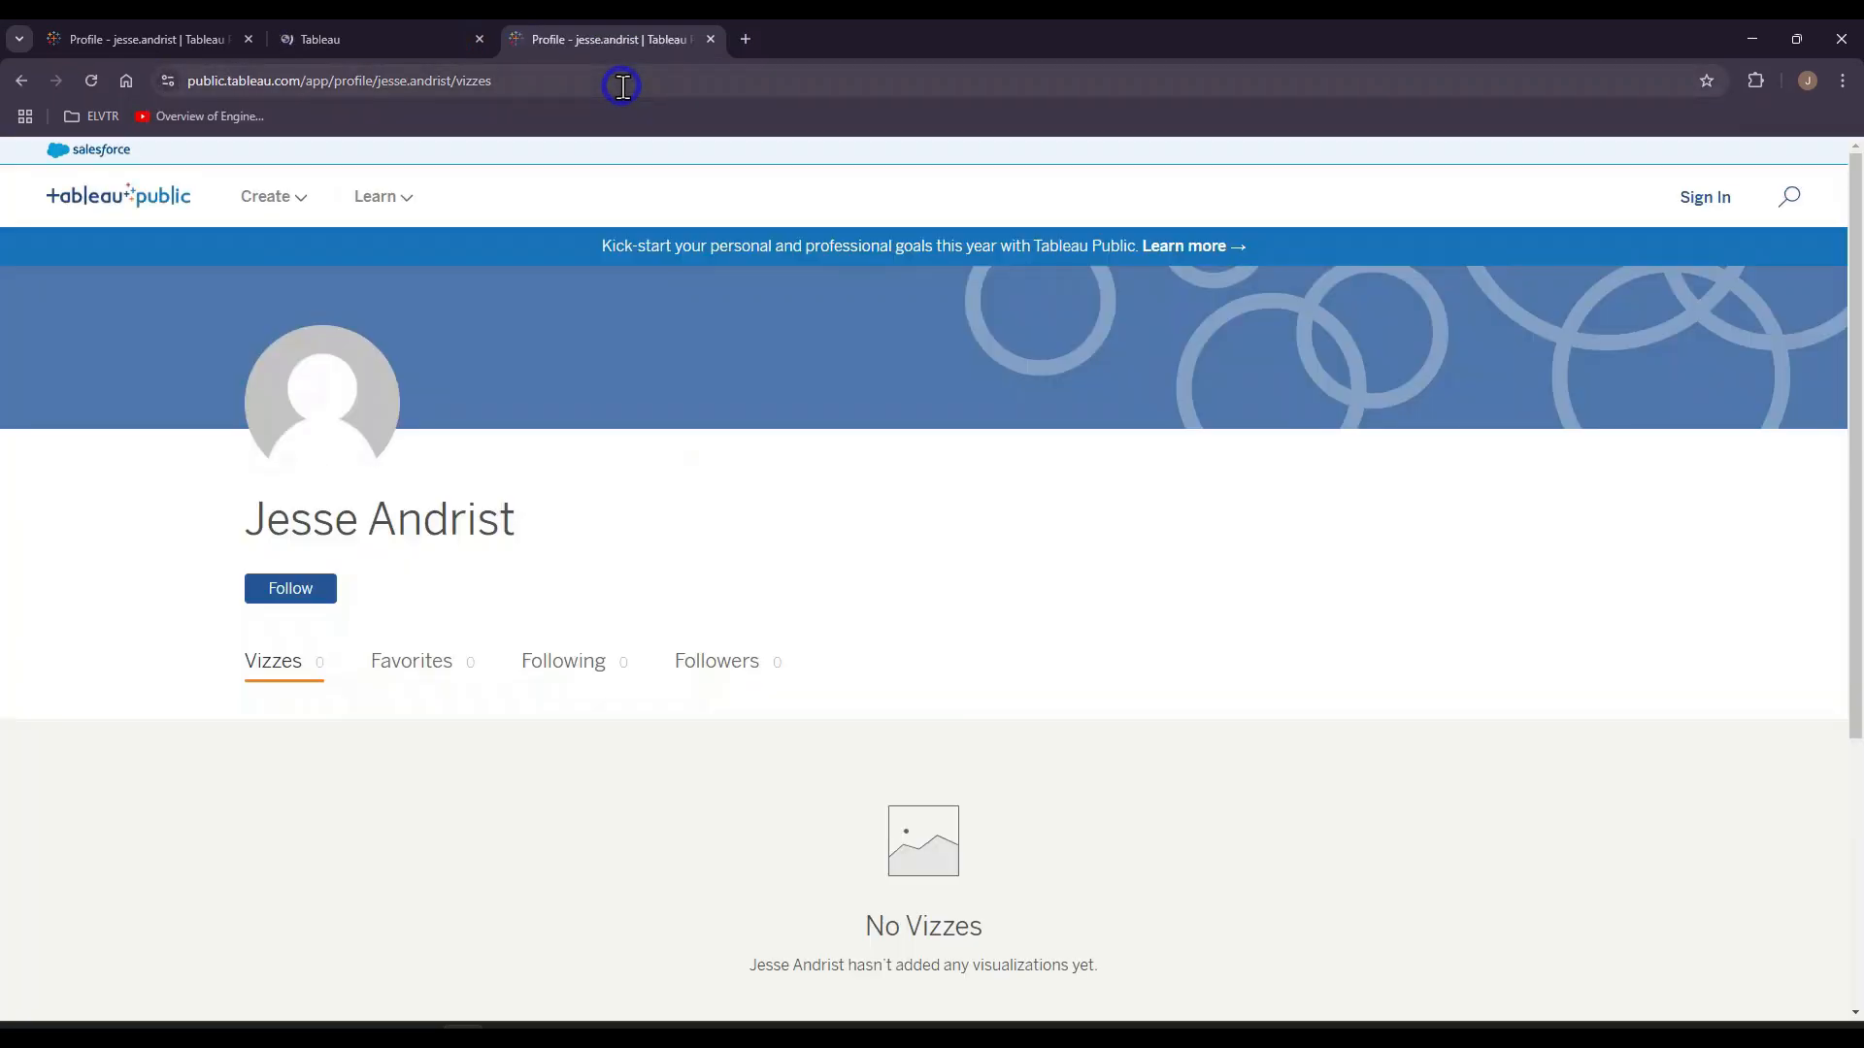
Step: Sign in to the Tableau Public website with the account email and password
{"action": "left_click", "coordinate": [1705, 198]}
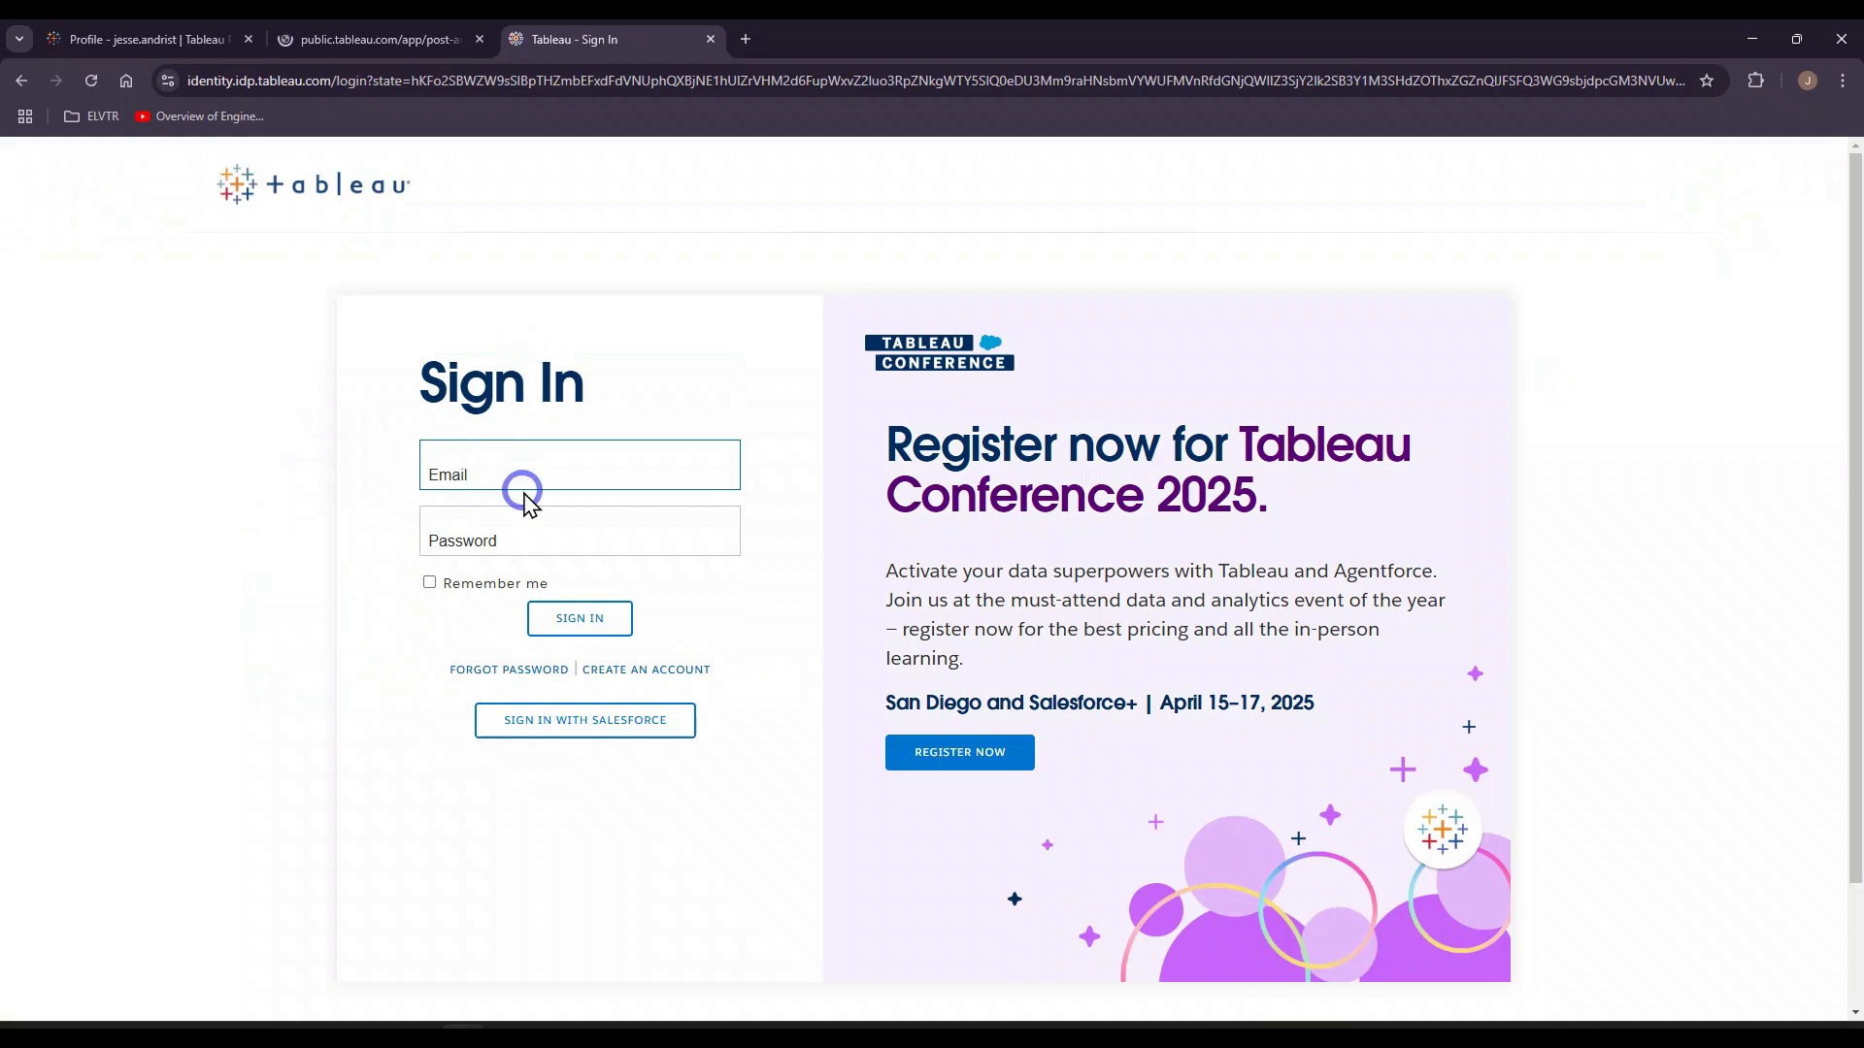
{"action": "type", "text": "andr"}
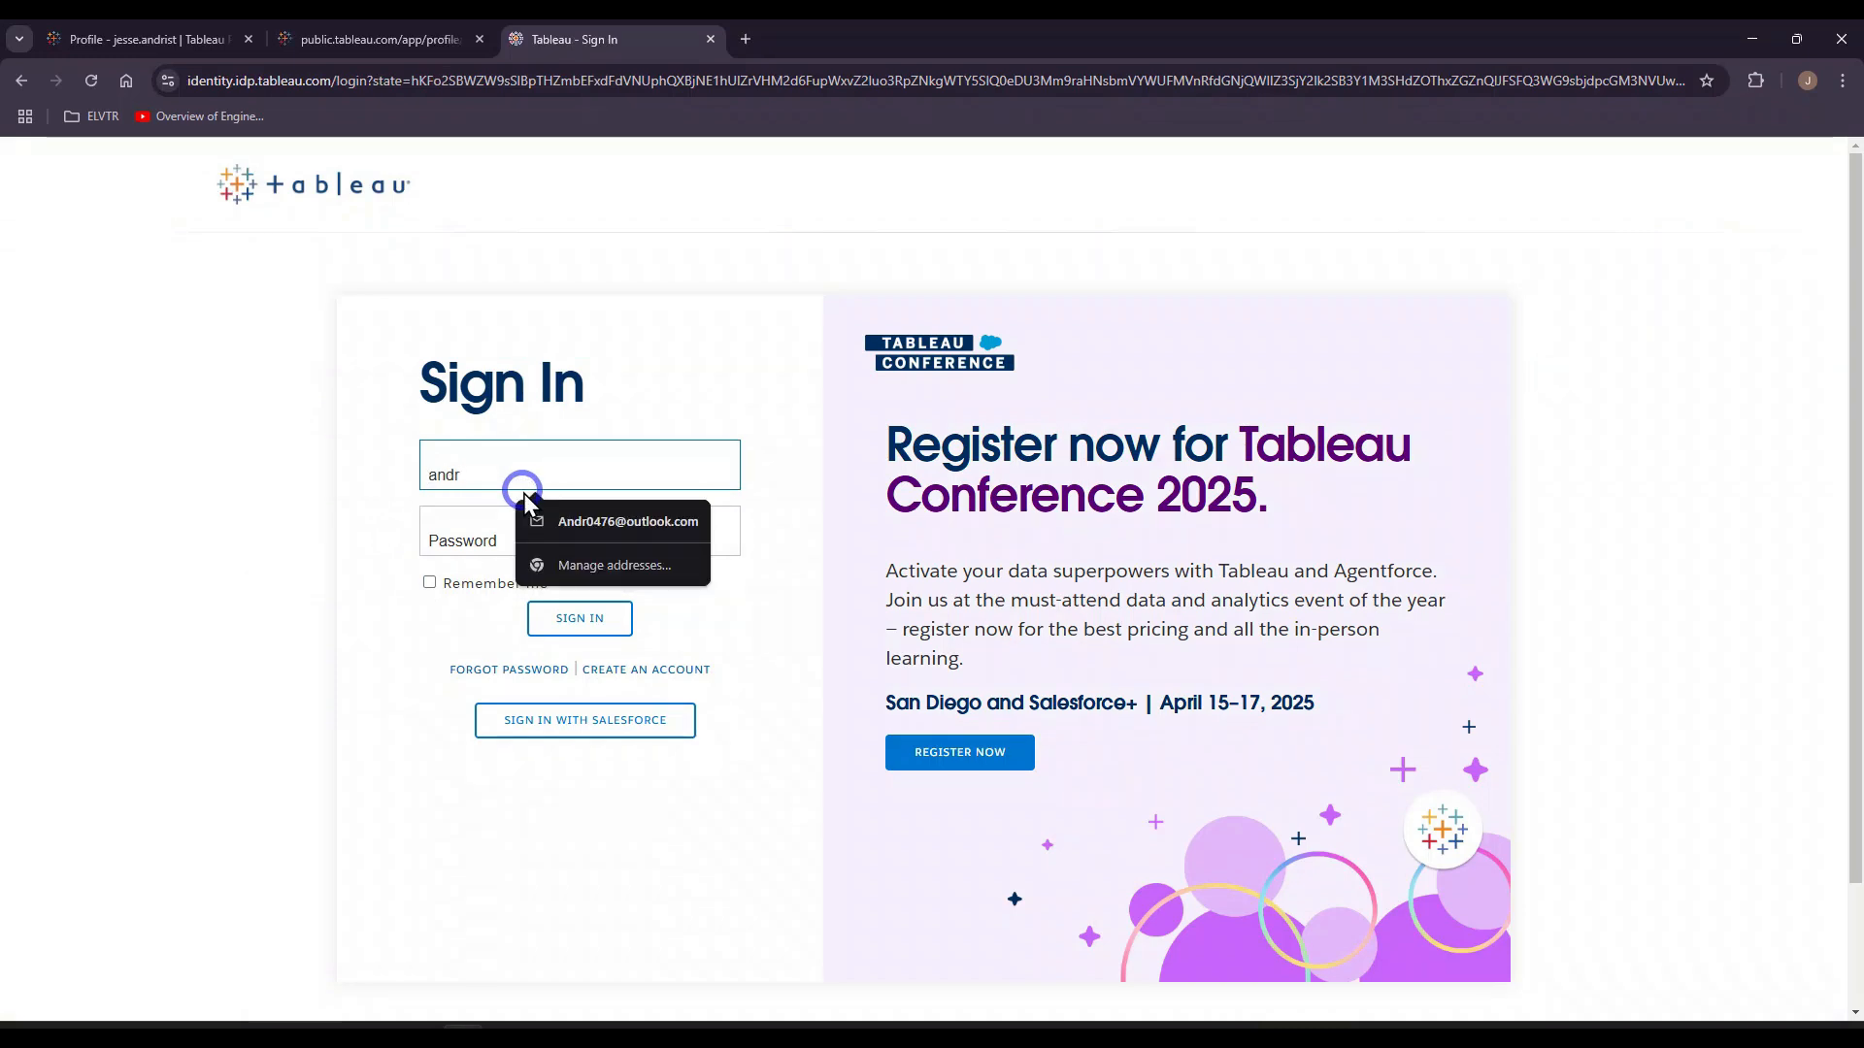
{"action": "left_click", "coordinate": [529, 507]}
{"action": "type", "text": "•••••"}
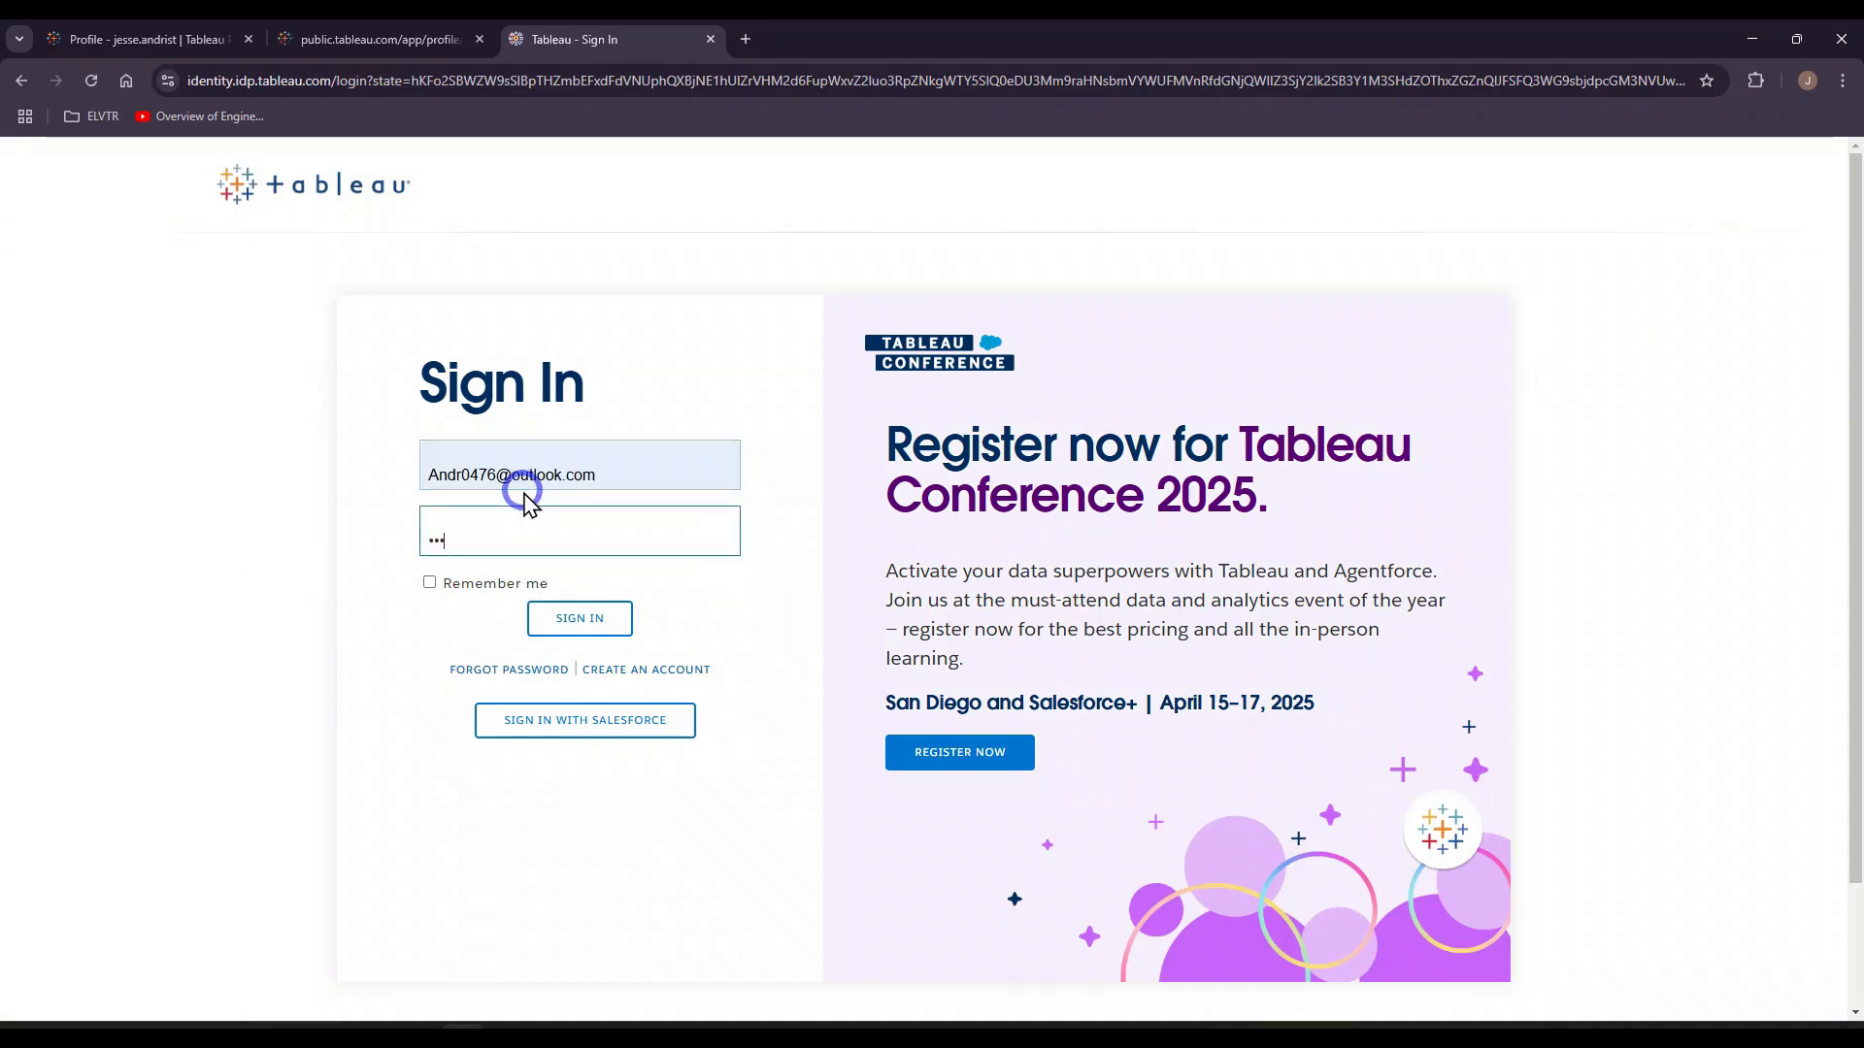
{"action": "type", "text": "•"}
{"action": "key", "text": "Return"}
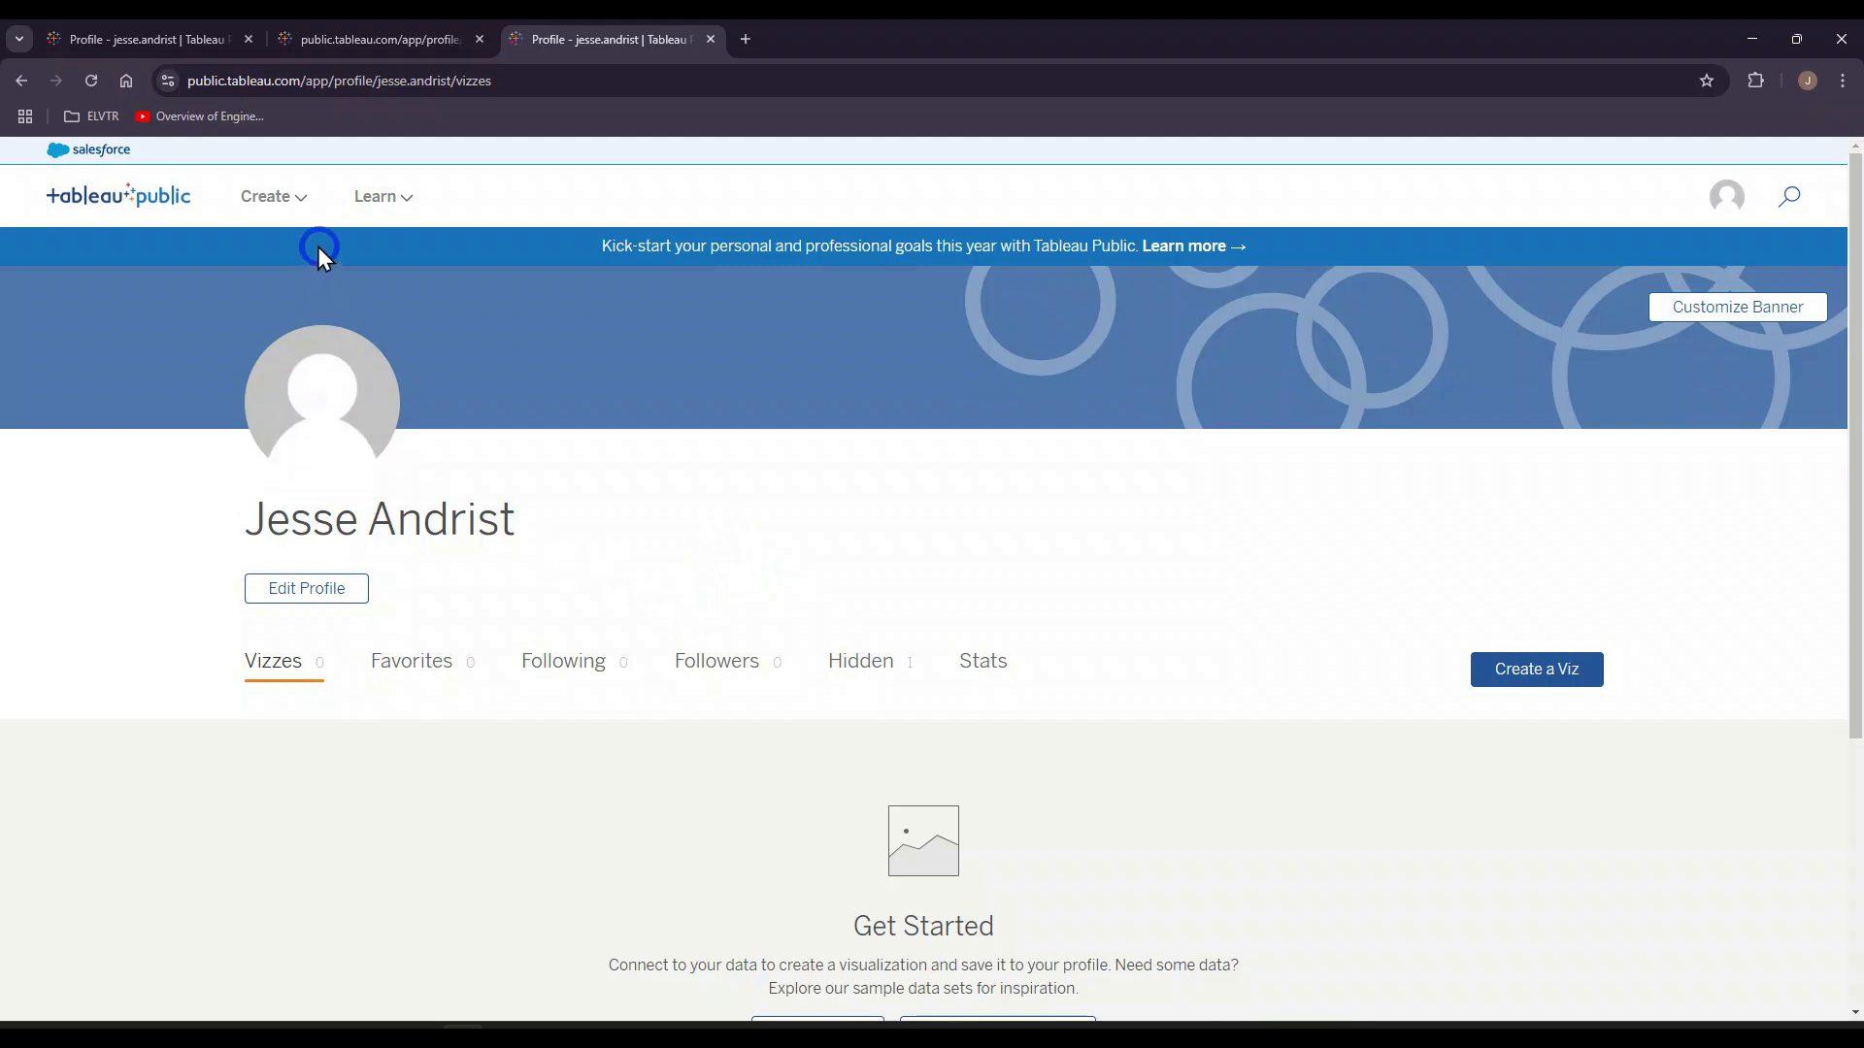
Step: Create a new workbook with Web Authoring on the Tableau Public website
{"action": "left_click", "coordinate": [296, 198]}
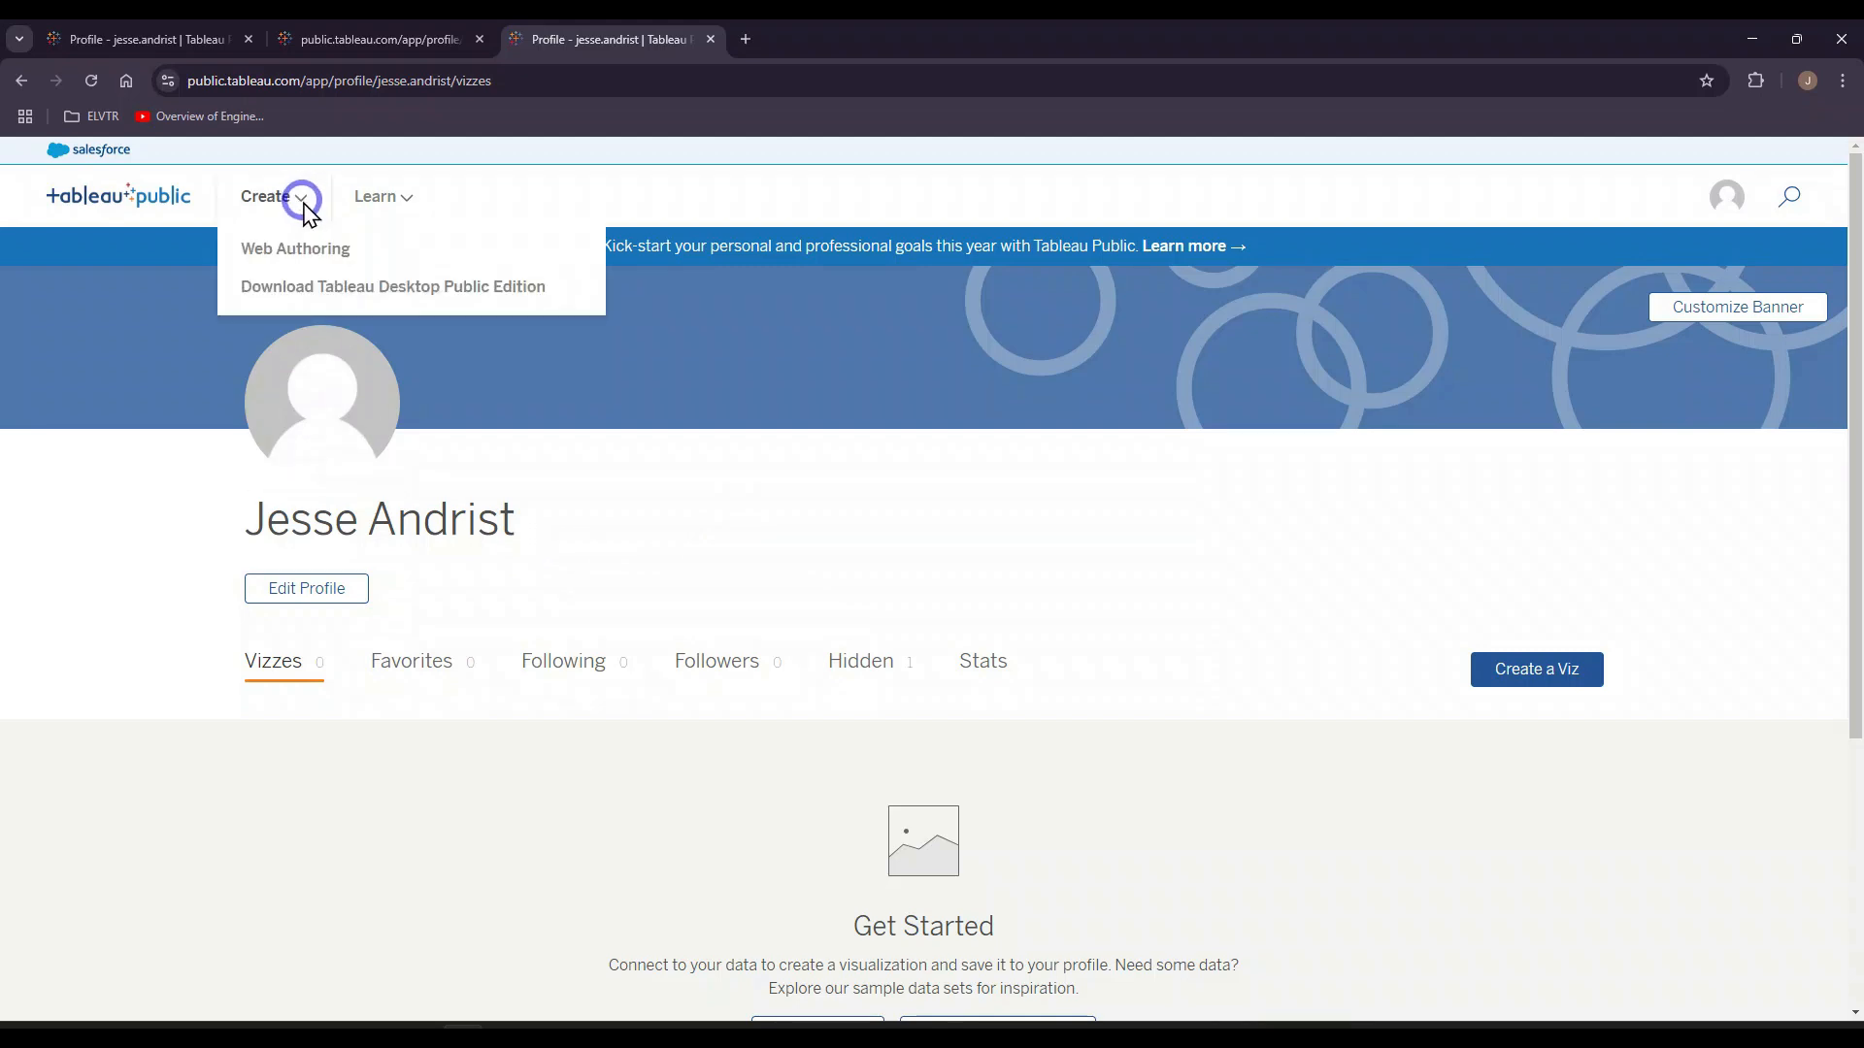
{"action": "left_click", "coordinate": [291, 255]}
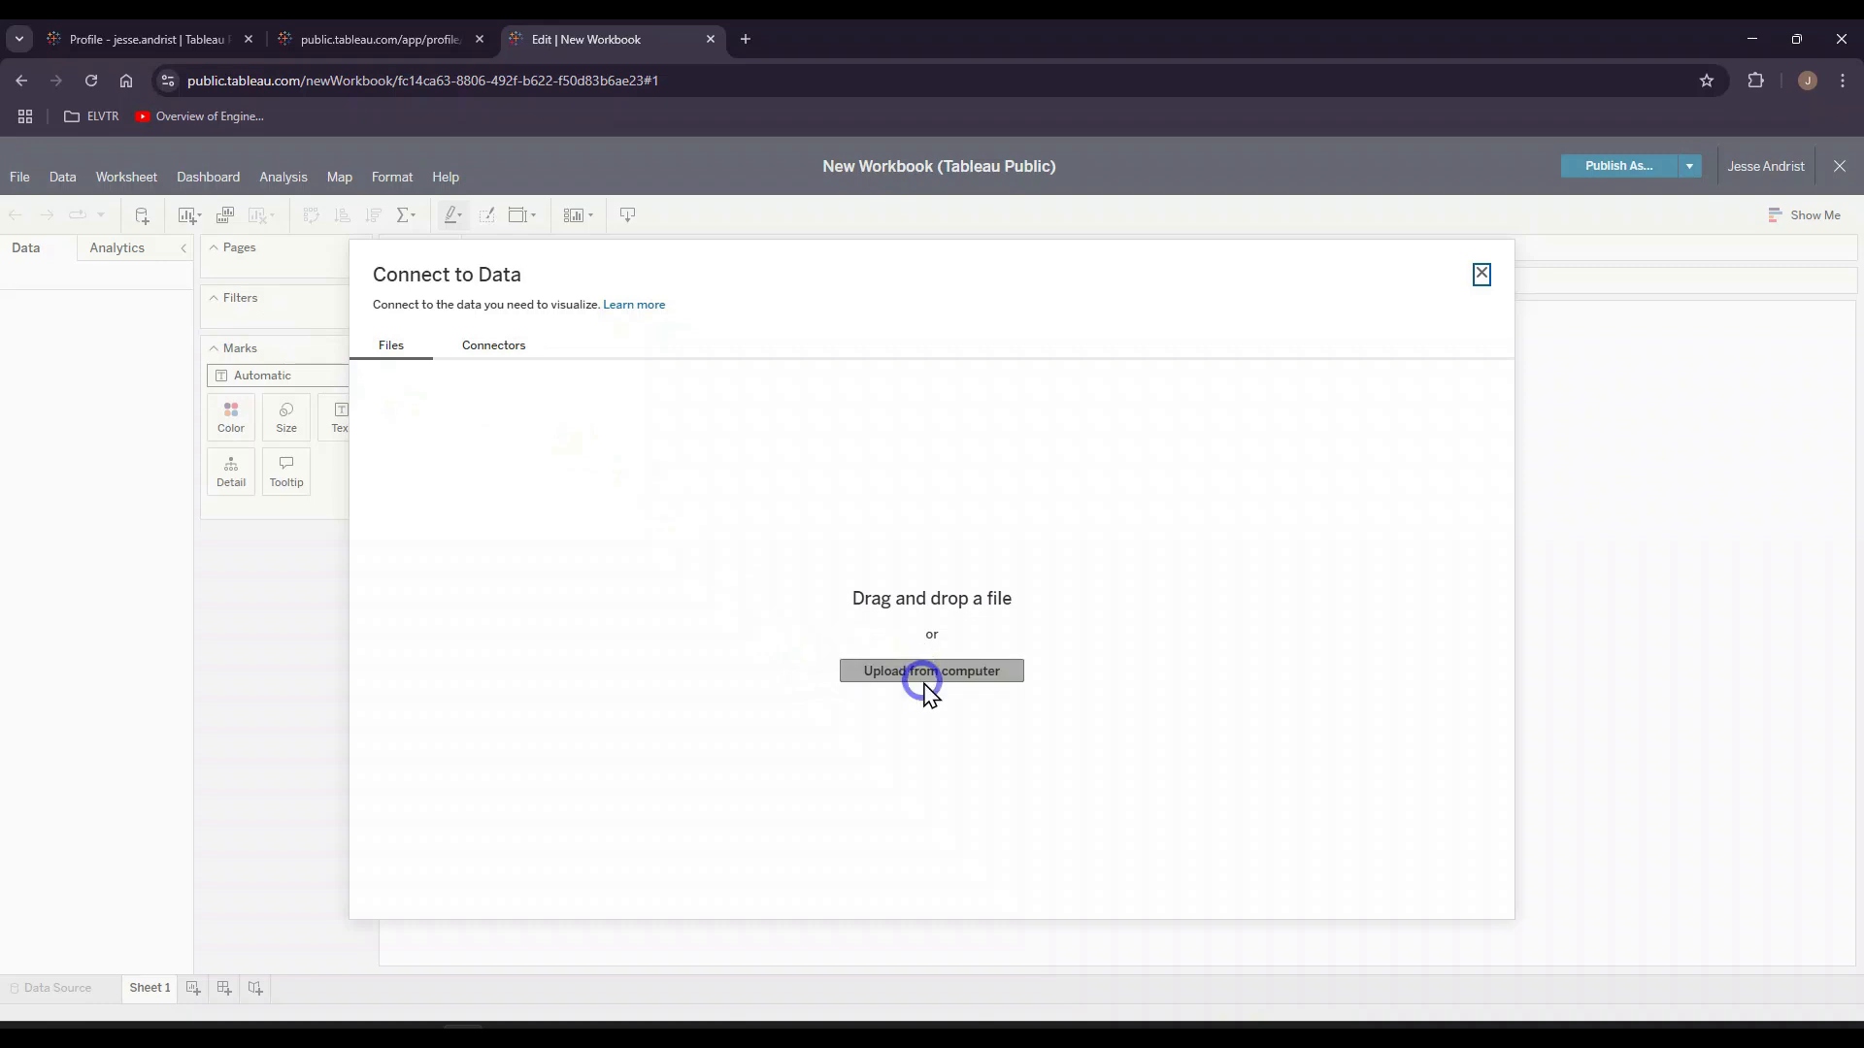
Step: Upload generic.csv from the ELVTR Data Sets folder as the workbook's data, check its data source, and return to Sheet 1
{"action": "left_click", "coordinate": [1000, 675]}
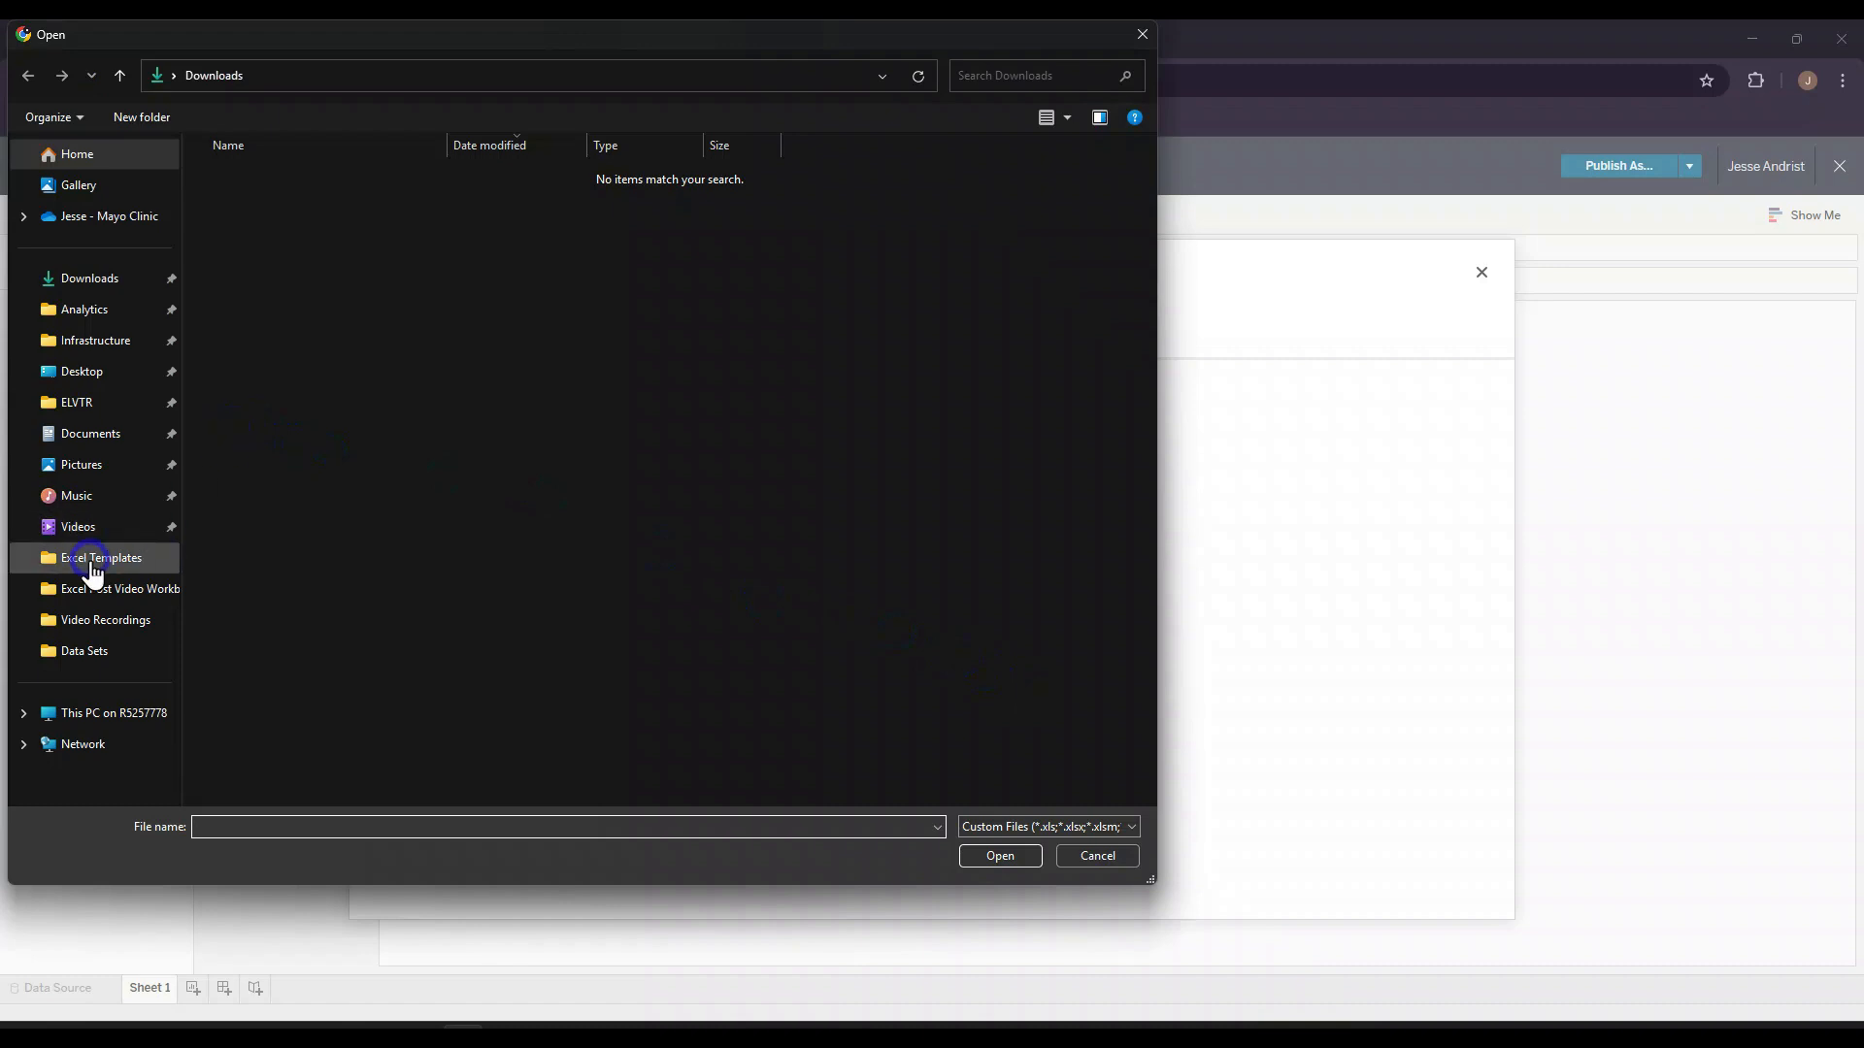
{"action": "left_click", "coordinate": [102, 403]}
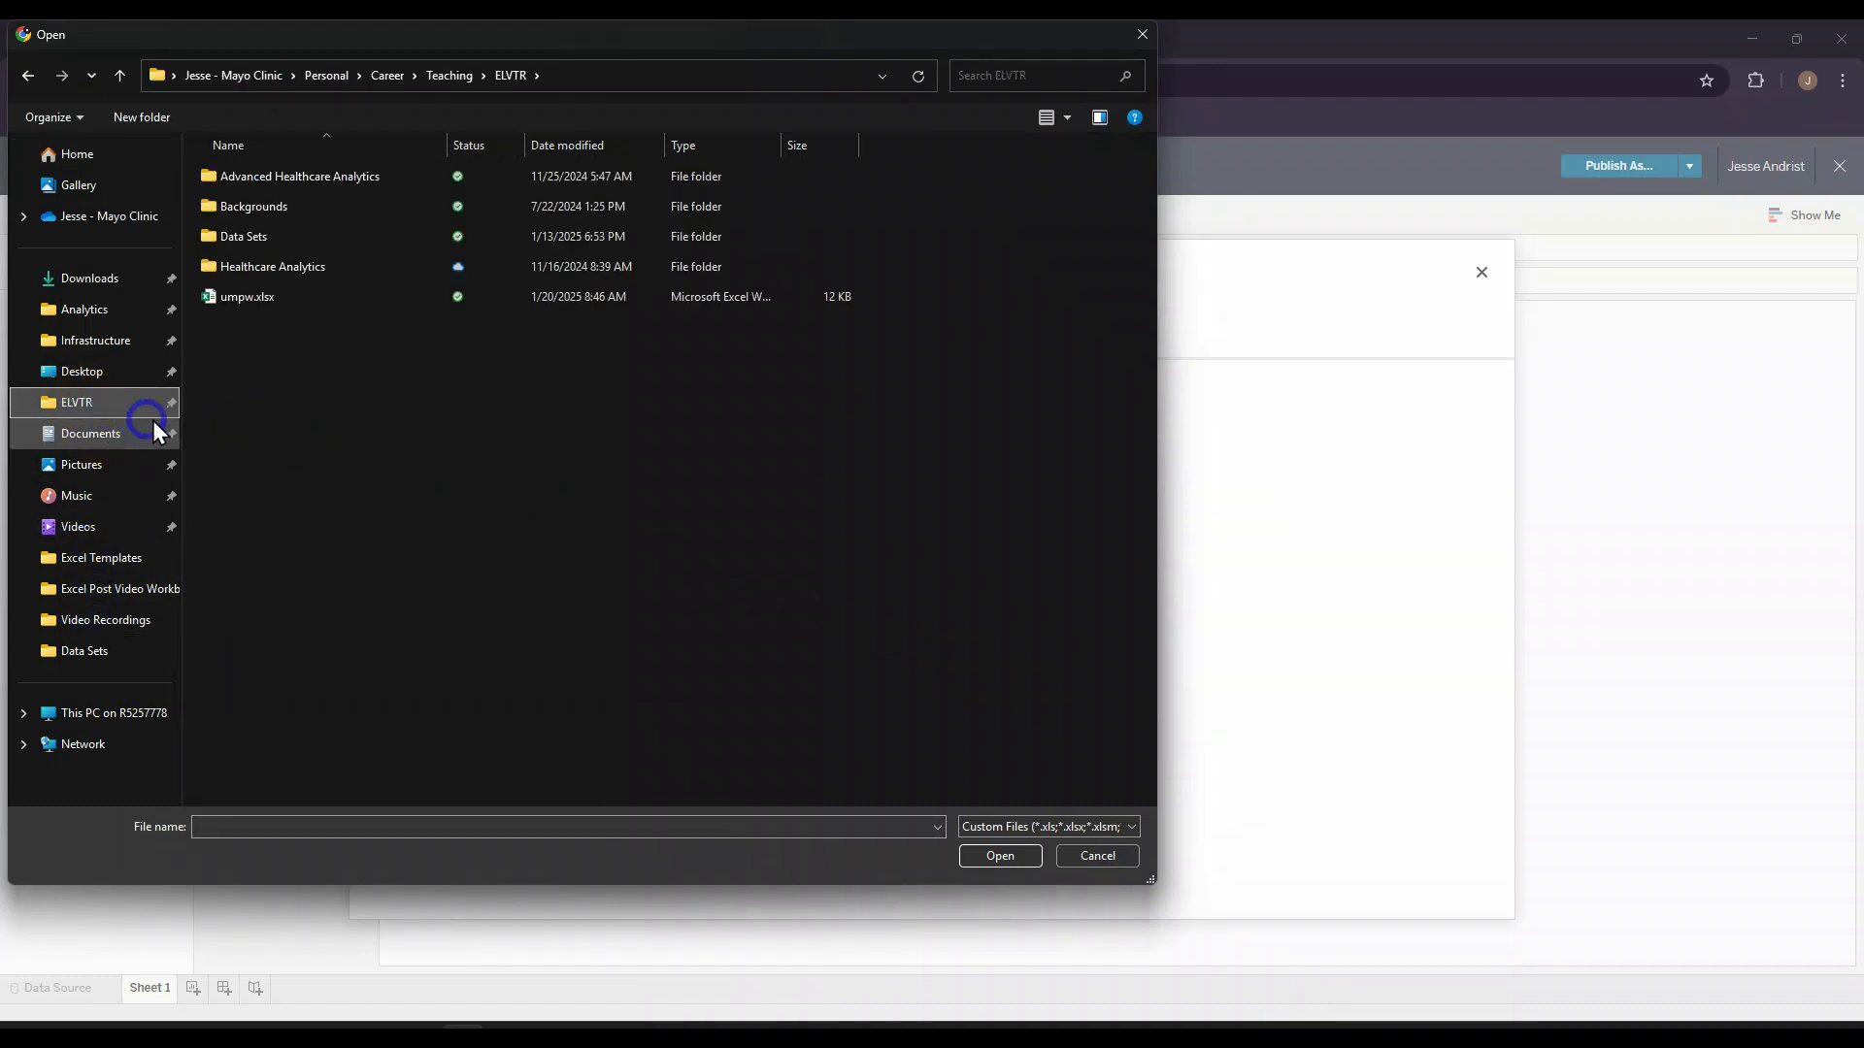
{"action": "left_click", "coordinate": [275, 242]}
{"action": "double_click", "coordinate": [276, 241]}
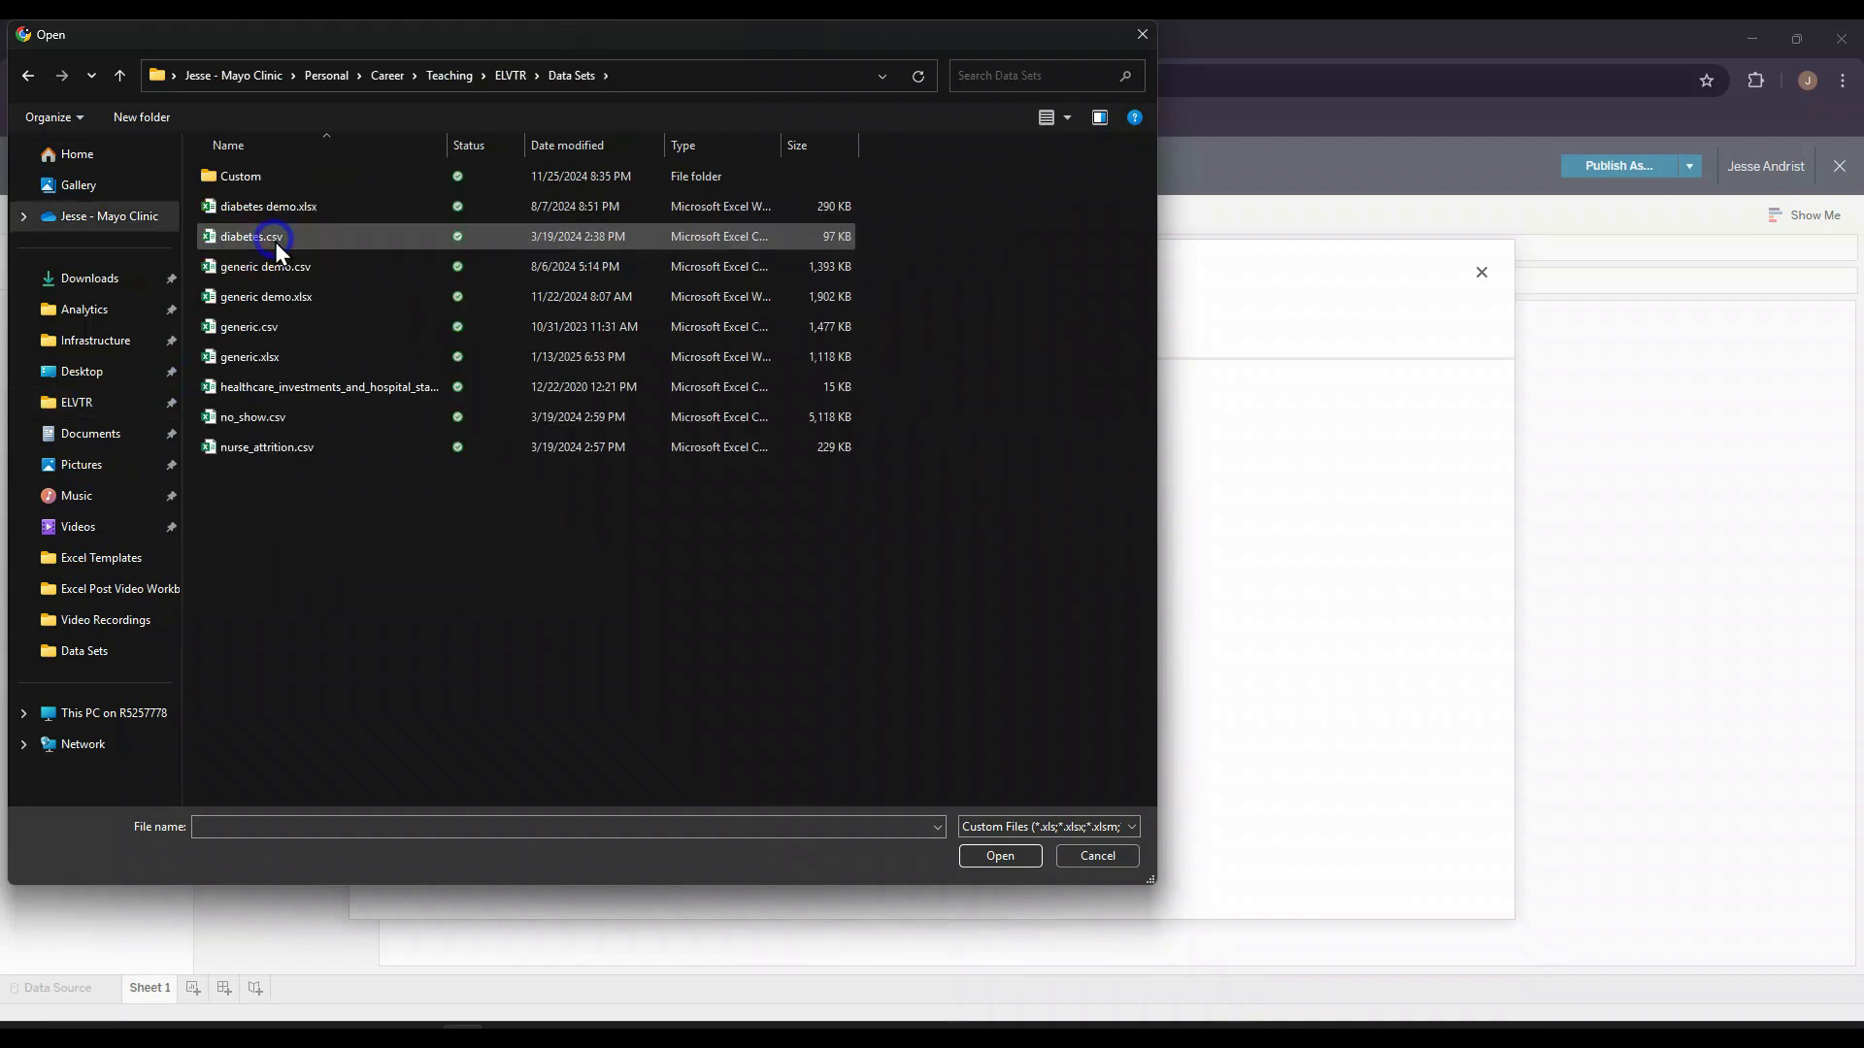
{"action": "double_click", "coordinate": [271, 326]}
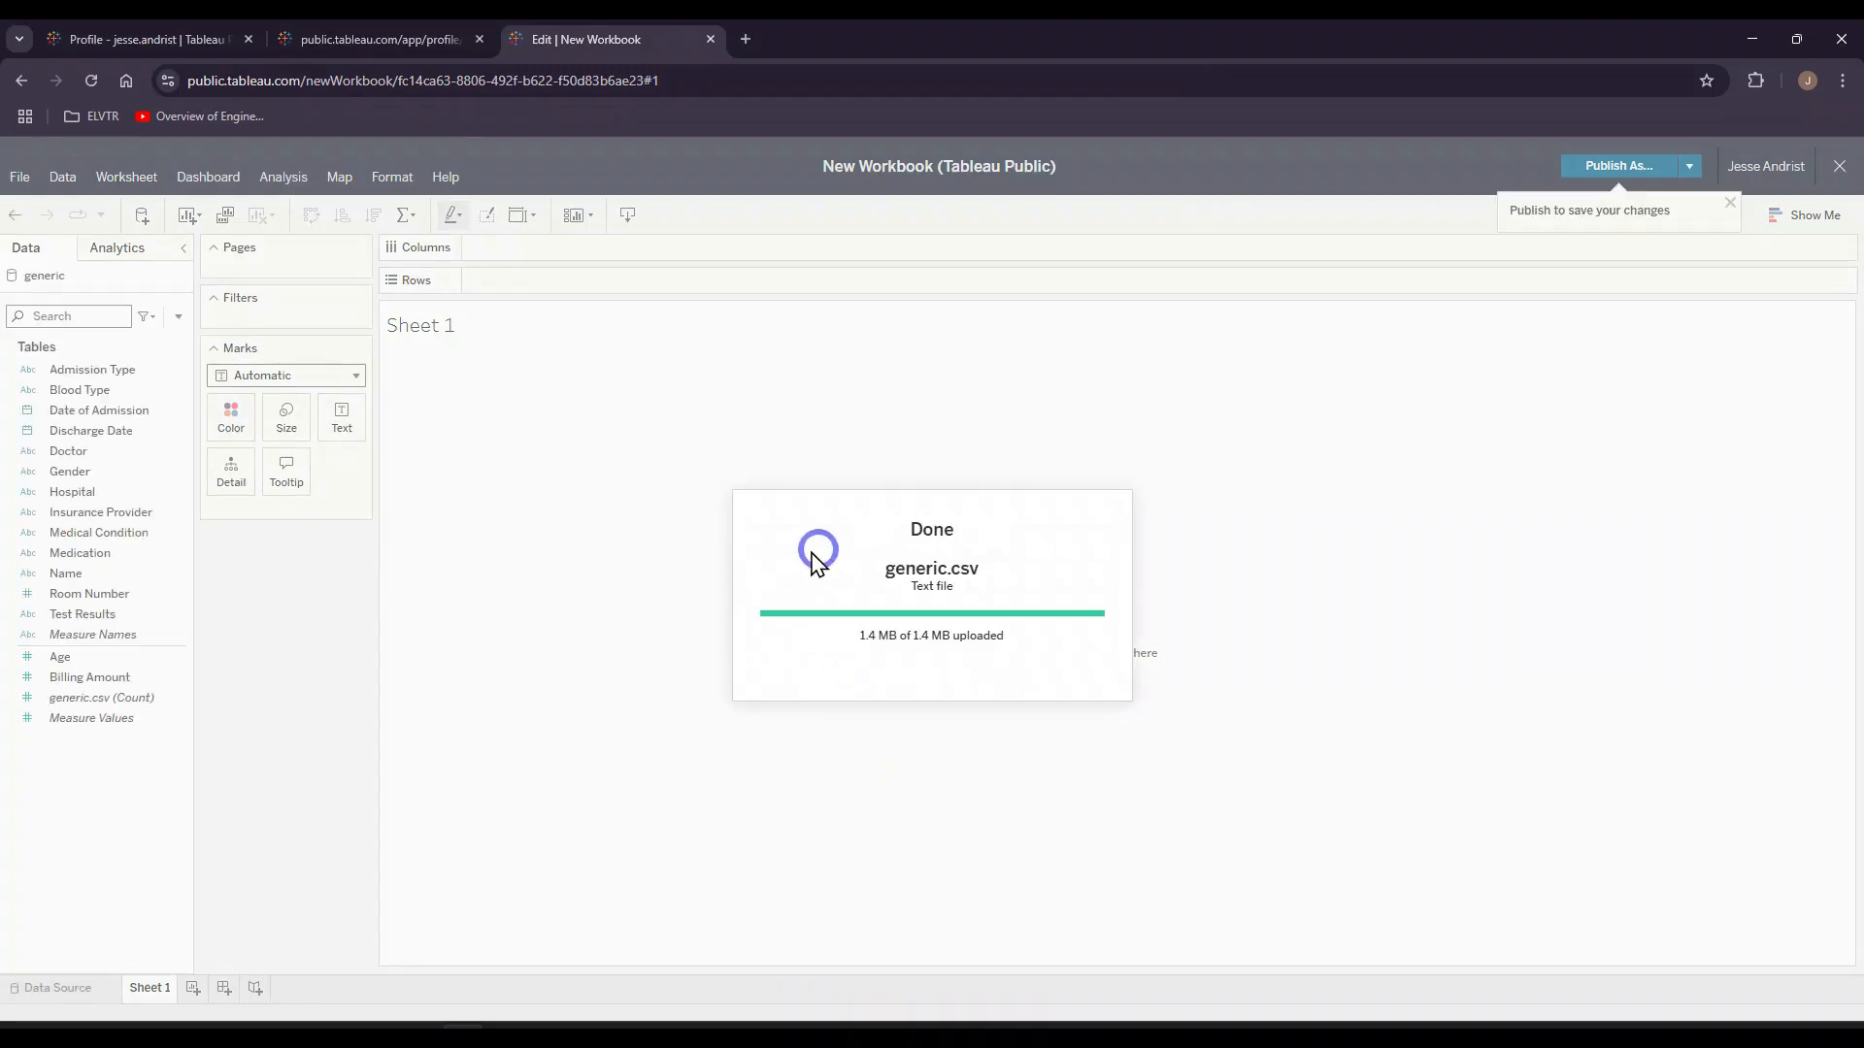
{"action": "left_click", "coordinate": [87, 411]}
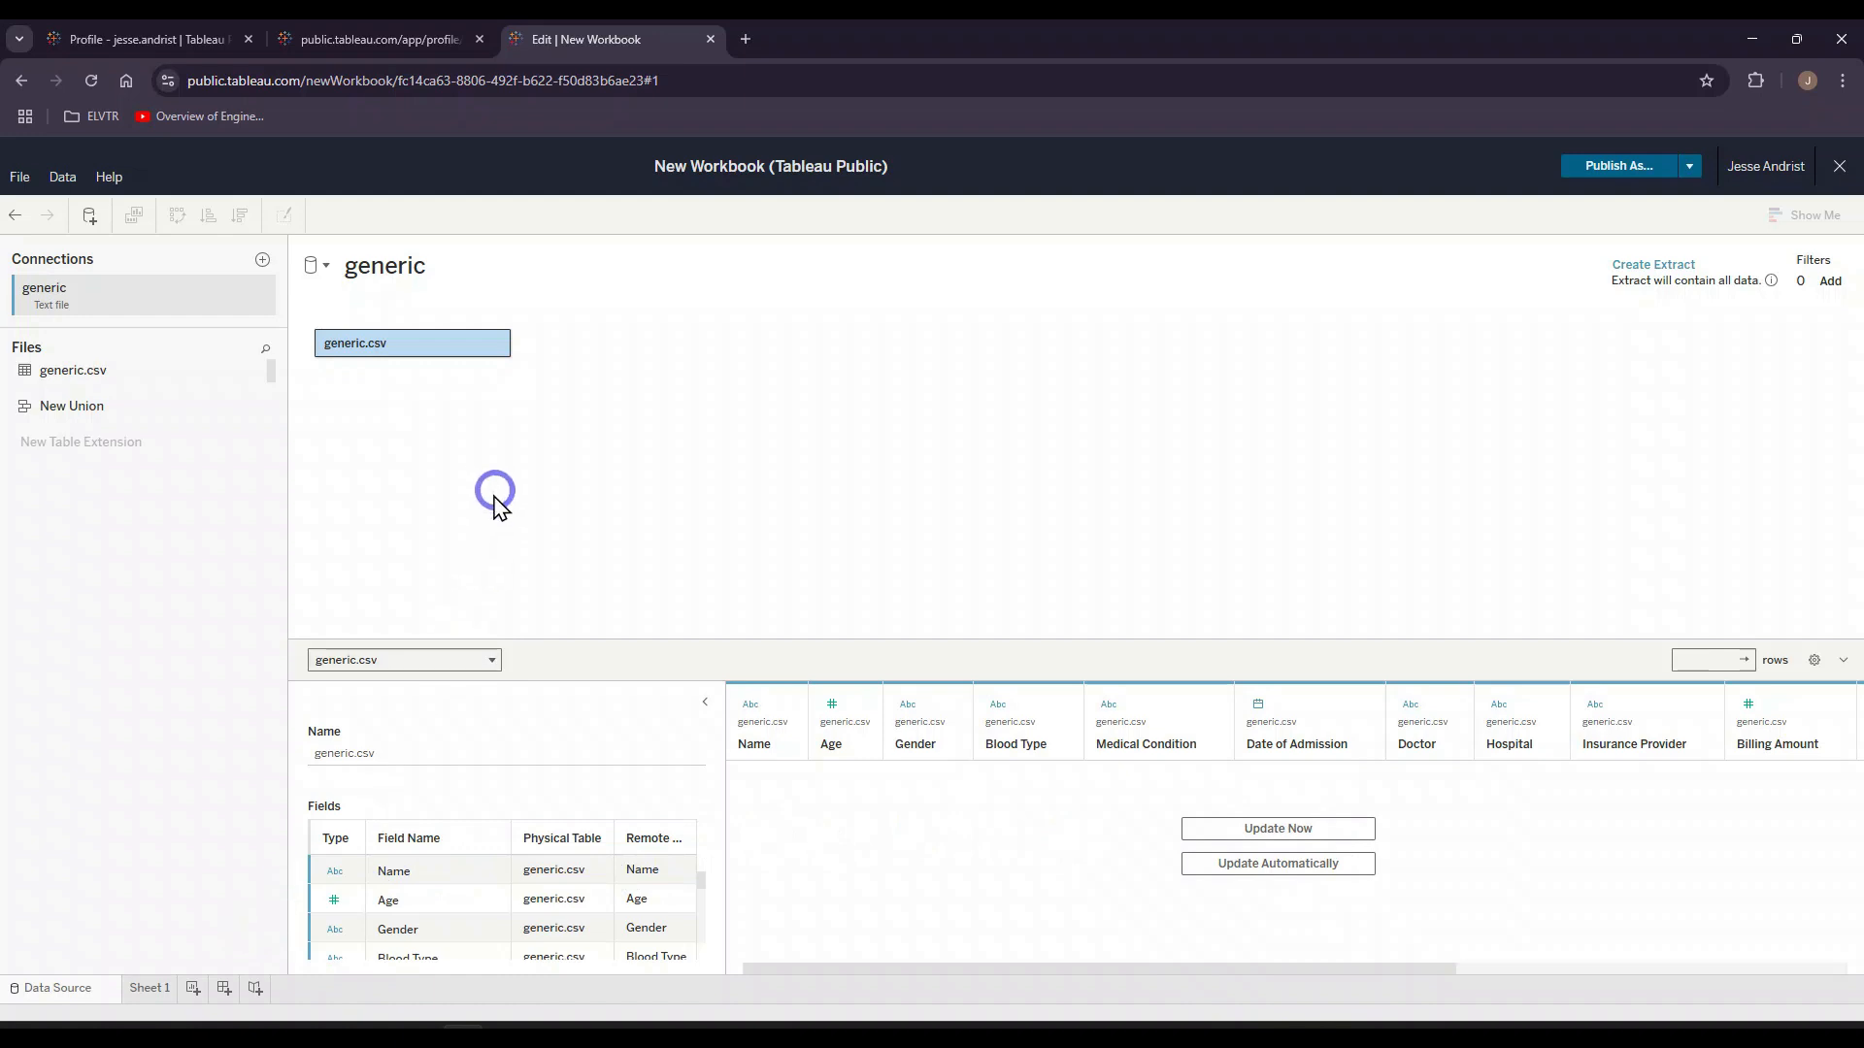
{"action": "left_click", "coordinate": [146, 992]}
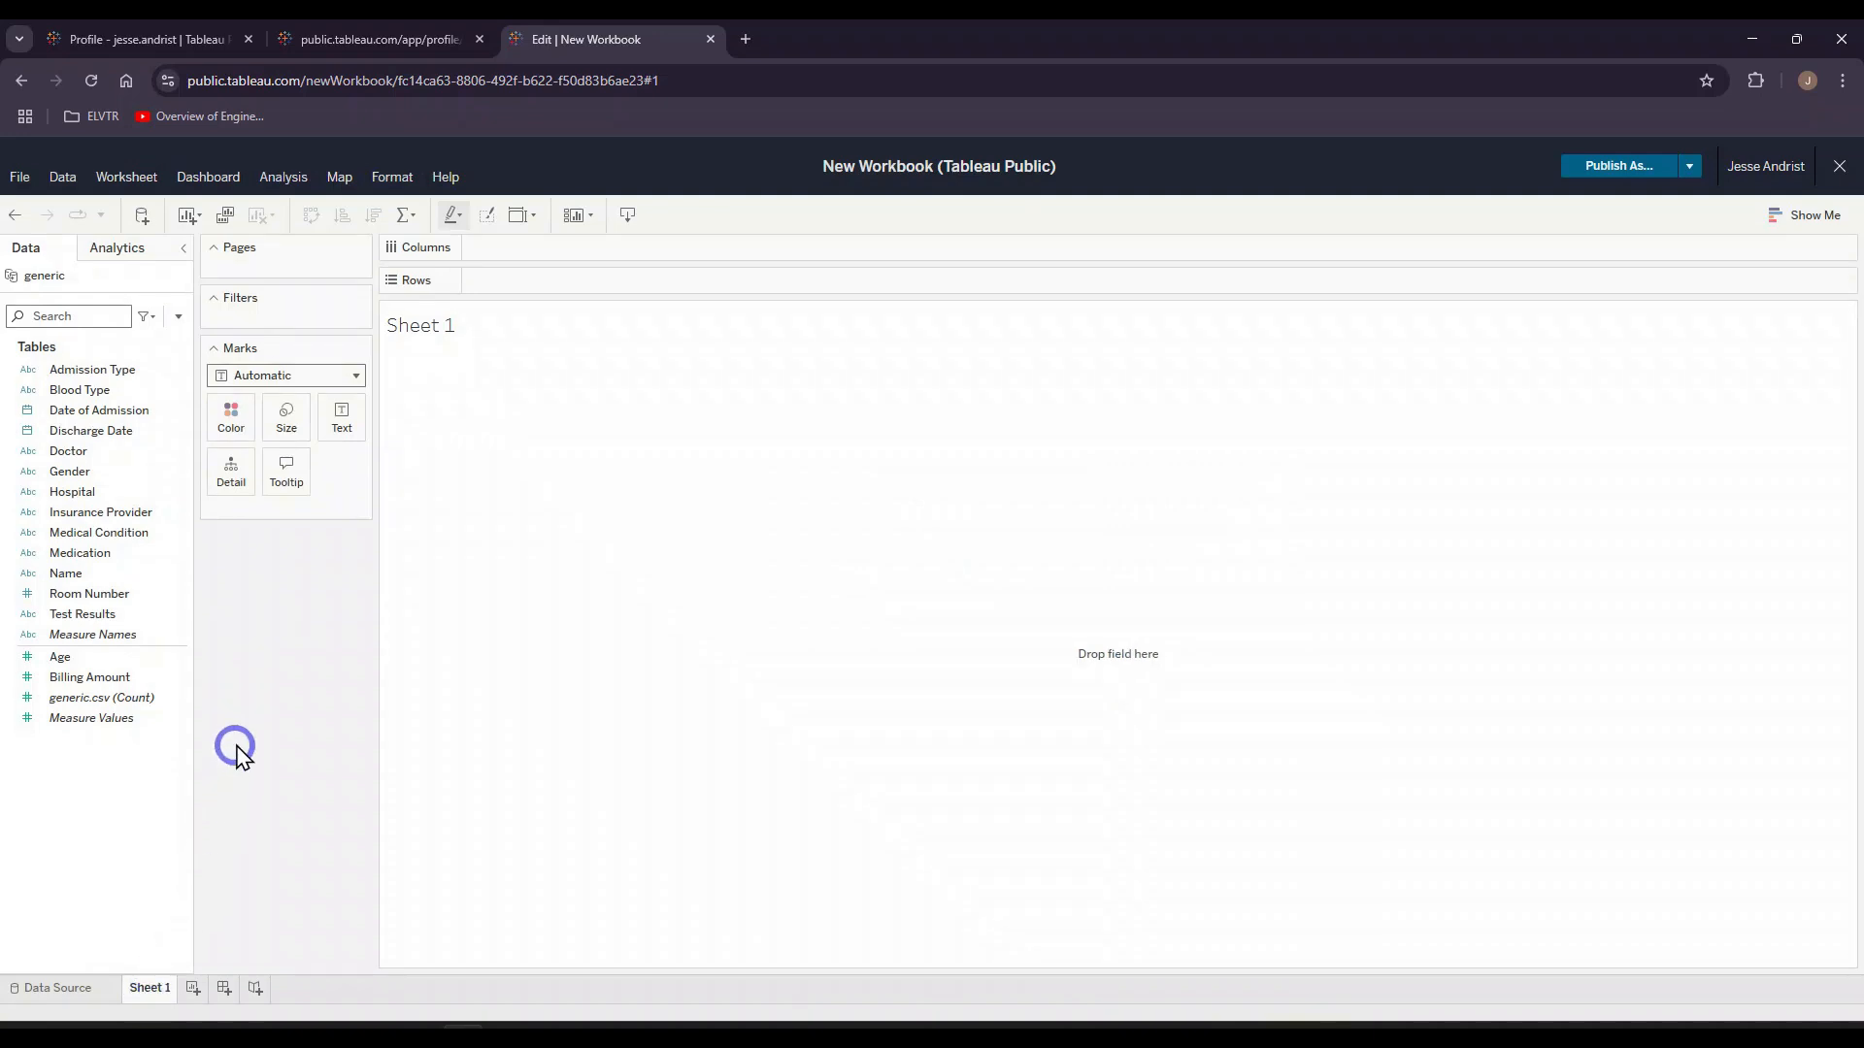
Step: Add Billing Amount to the rows of Sheet 1 and aggregate it as an average
{"action": "left_click", "coordinate": [112, 679]}
{"action": "double_click", "coordinate": [112, 679]}
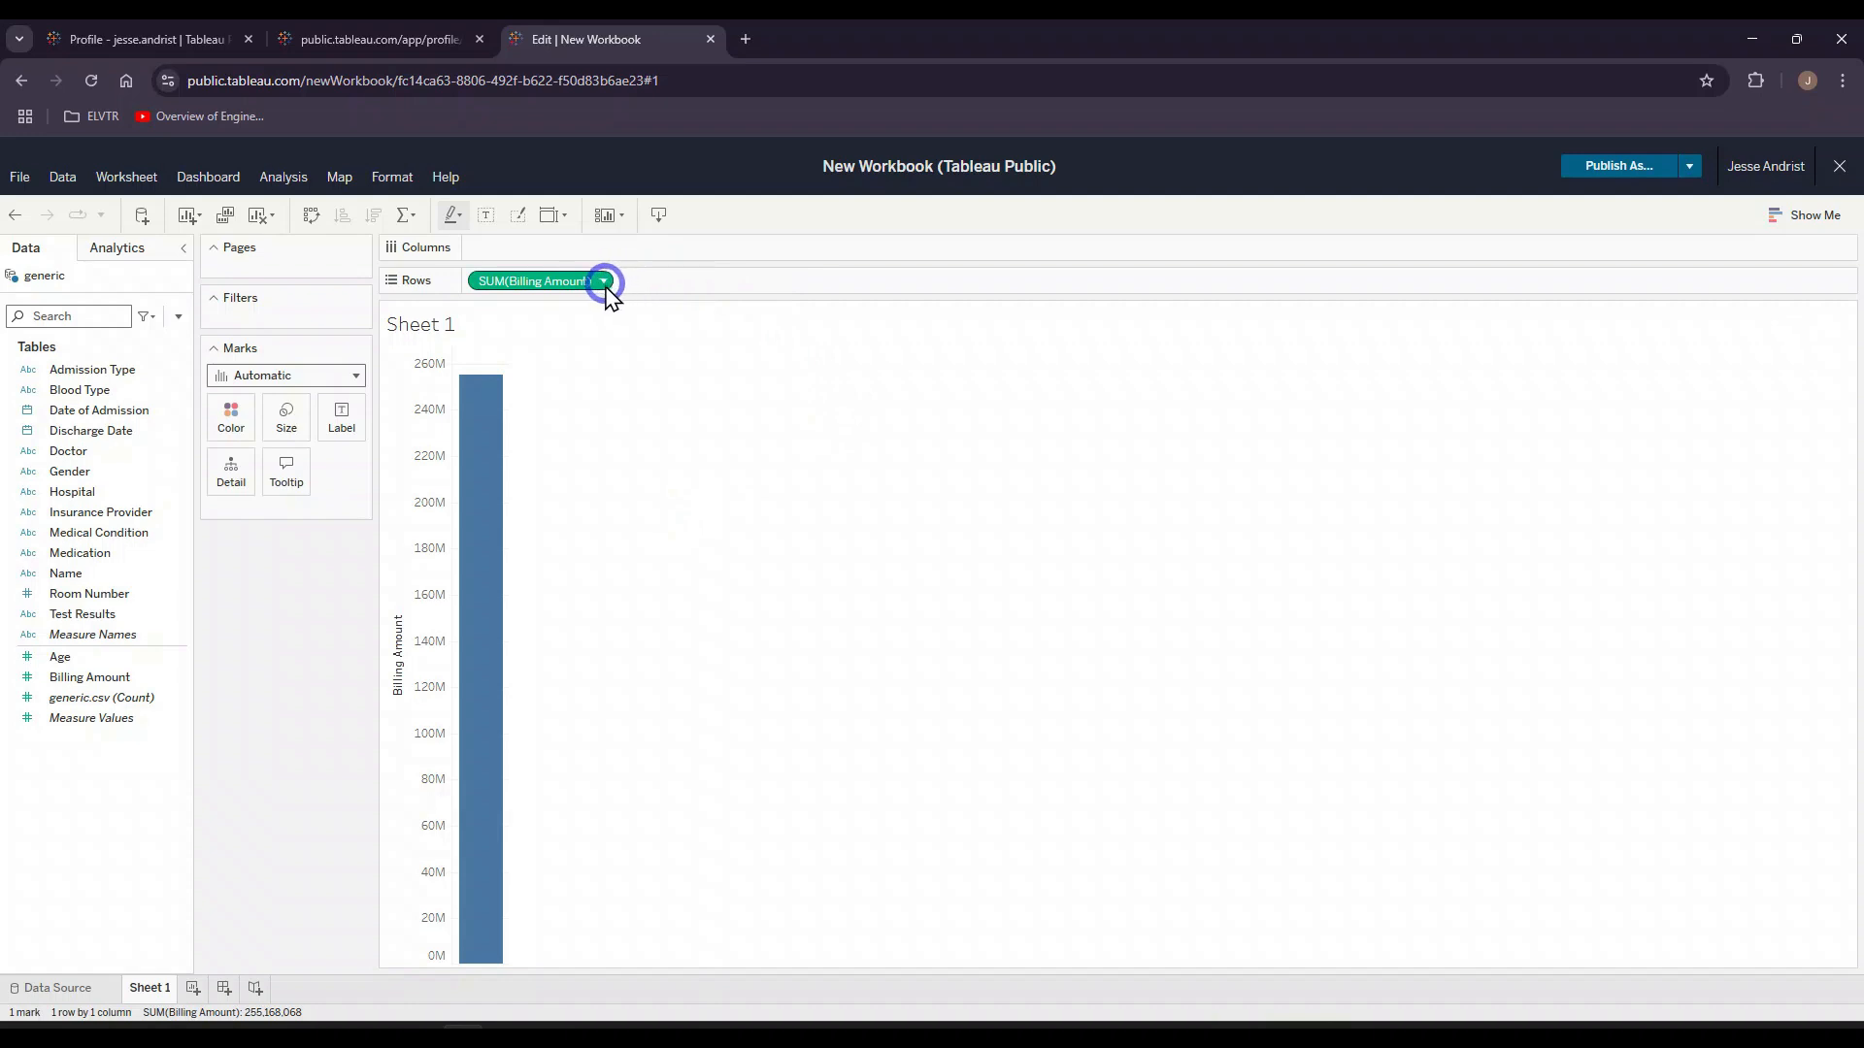
{"action": "left_click", "coordinate": [610, 281]}
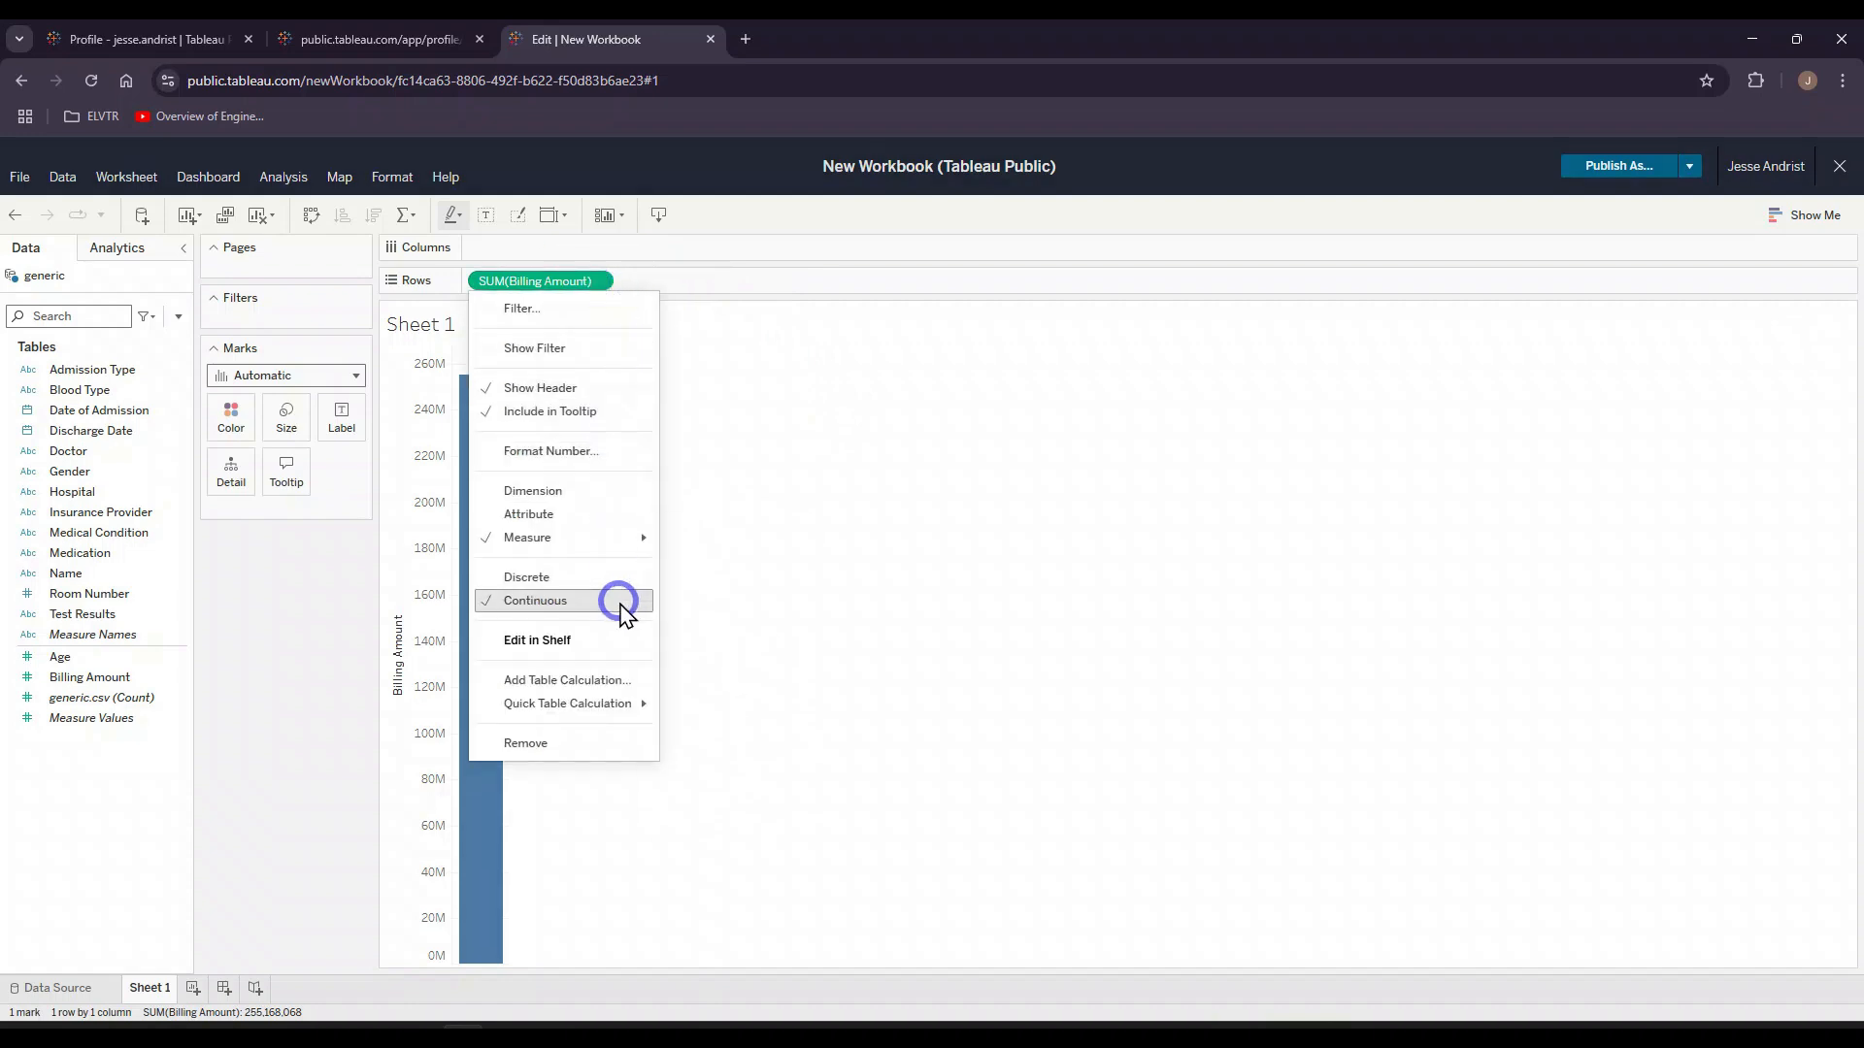
{"action": "mouse_move", "coordinate": [608, 536]}
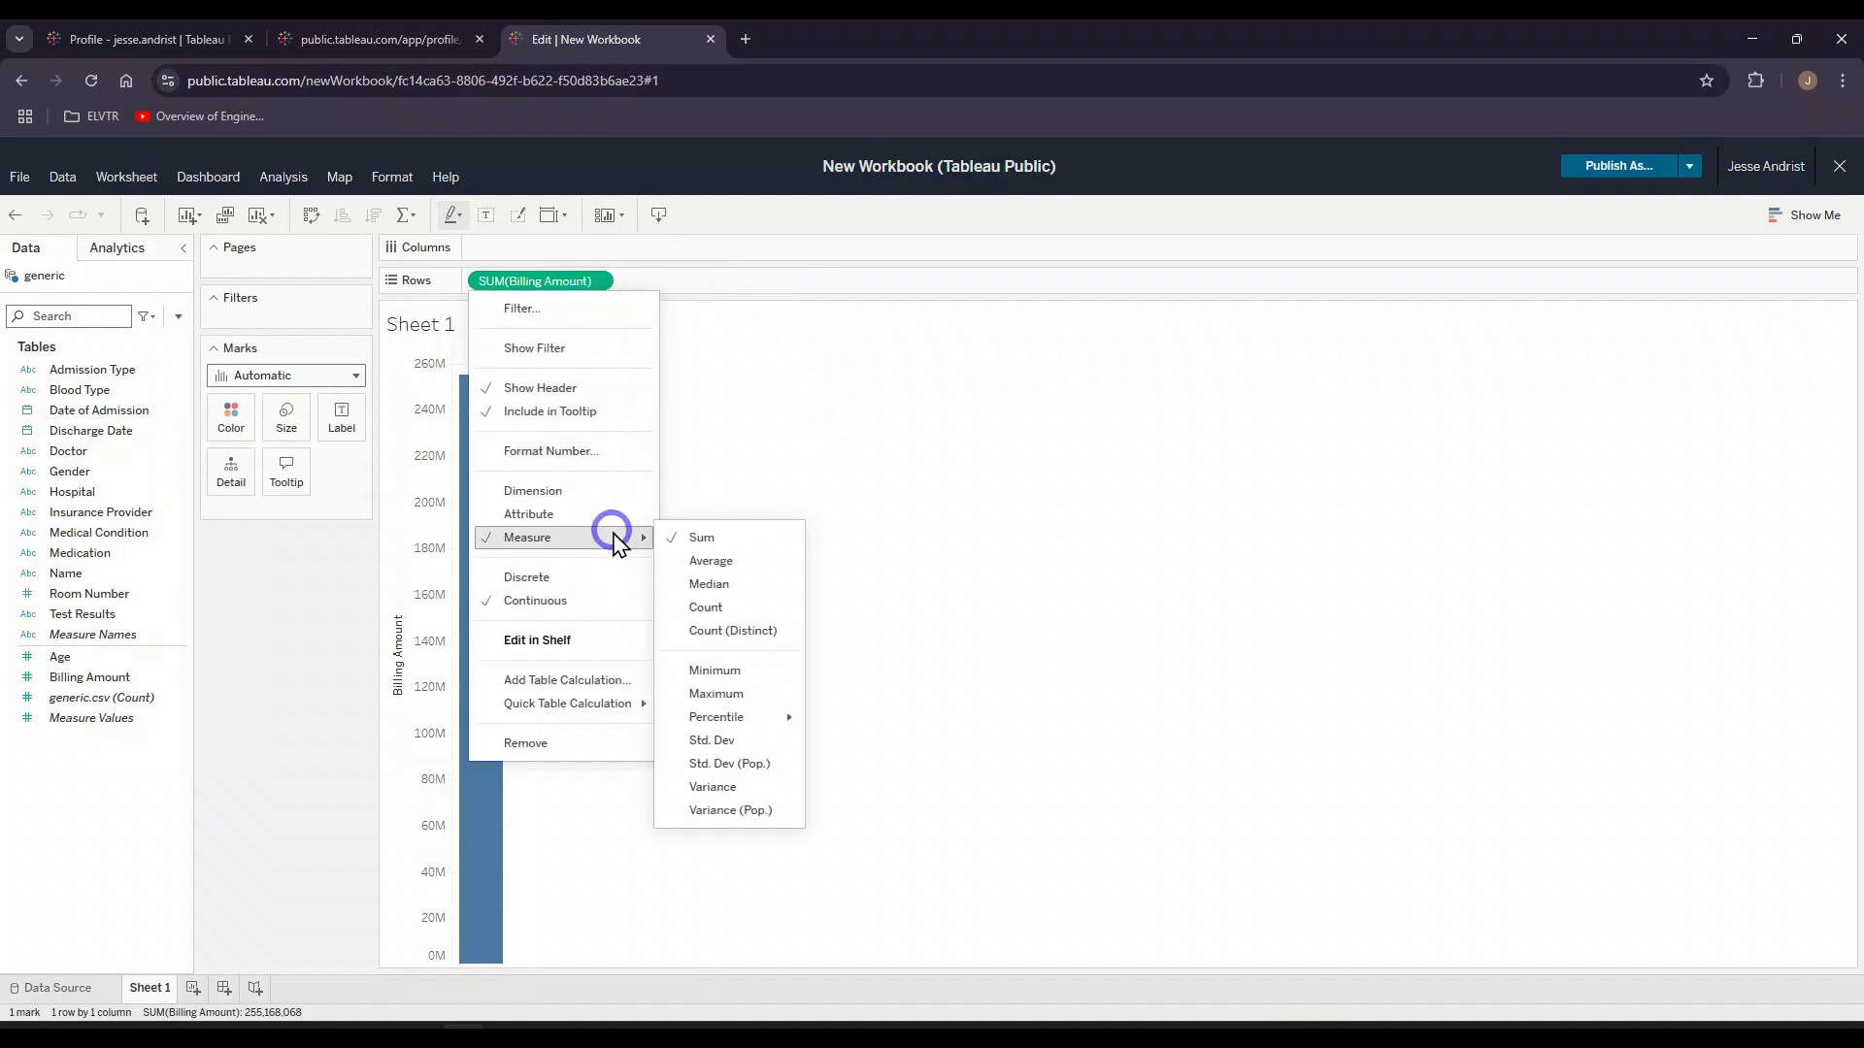
{"action": "left_click", "coordinate": [714, 562]}
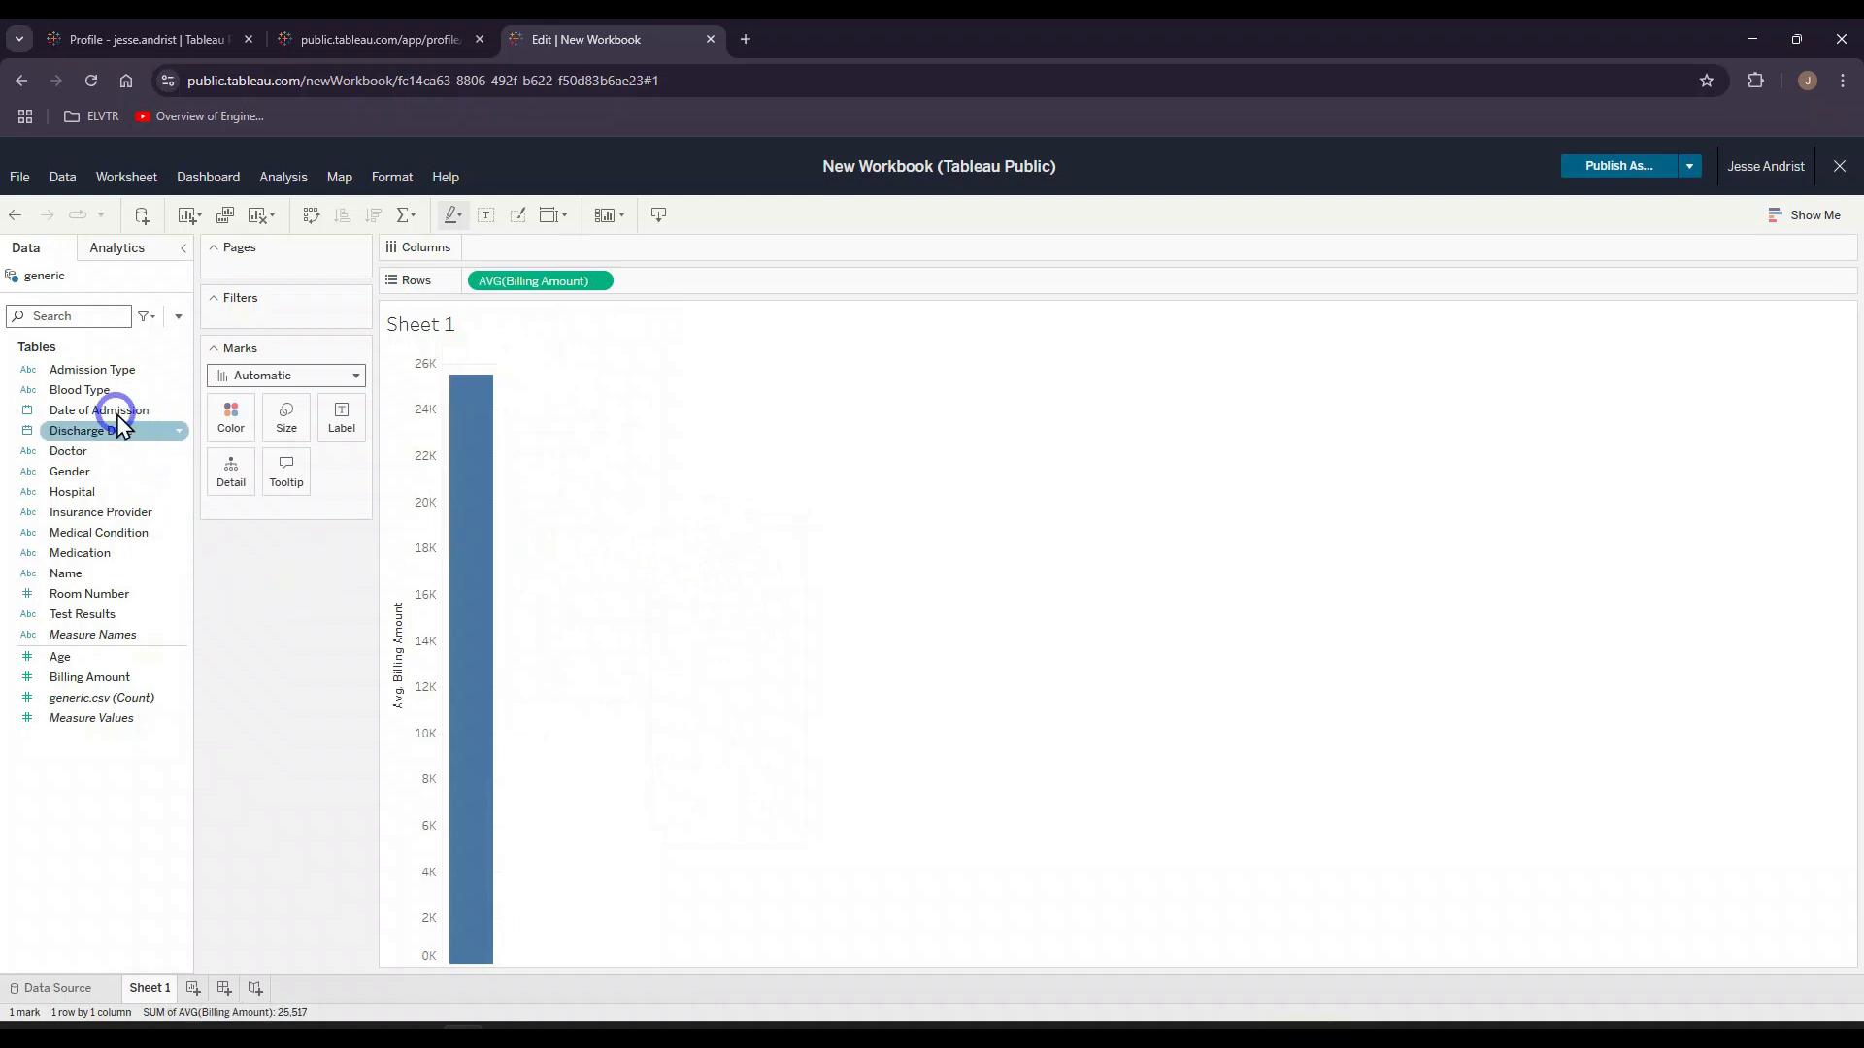
Step: Add Admission Type to the rows and show average Billing Amount as text marks
{"action": "left_click_drag", "start_coordinate": [92, 370], "coordinate": [470, 282]}
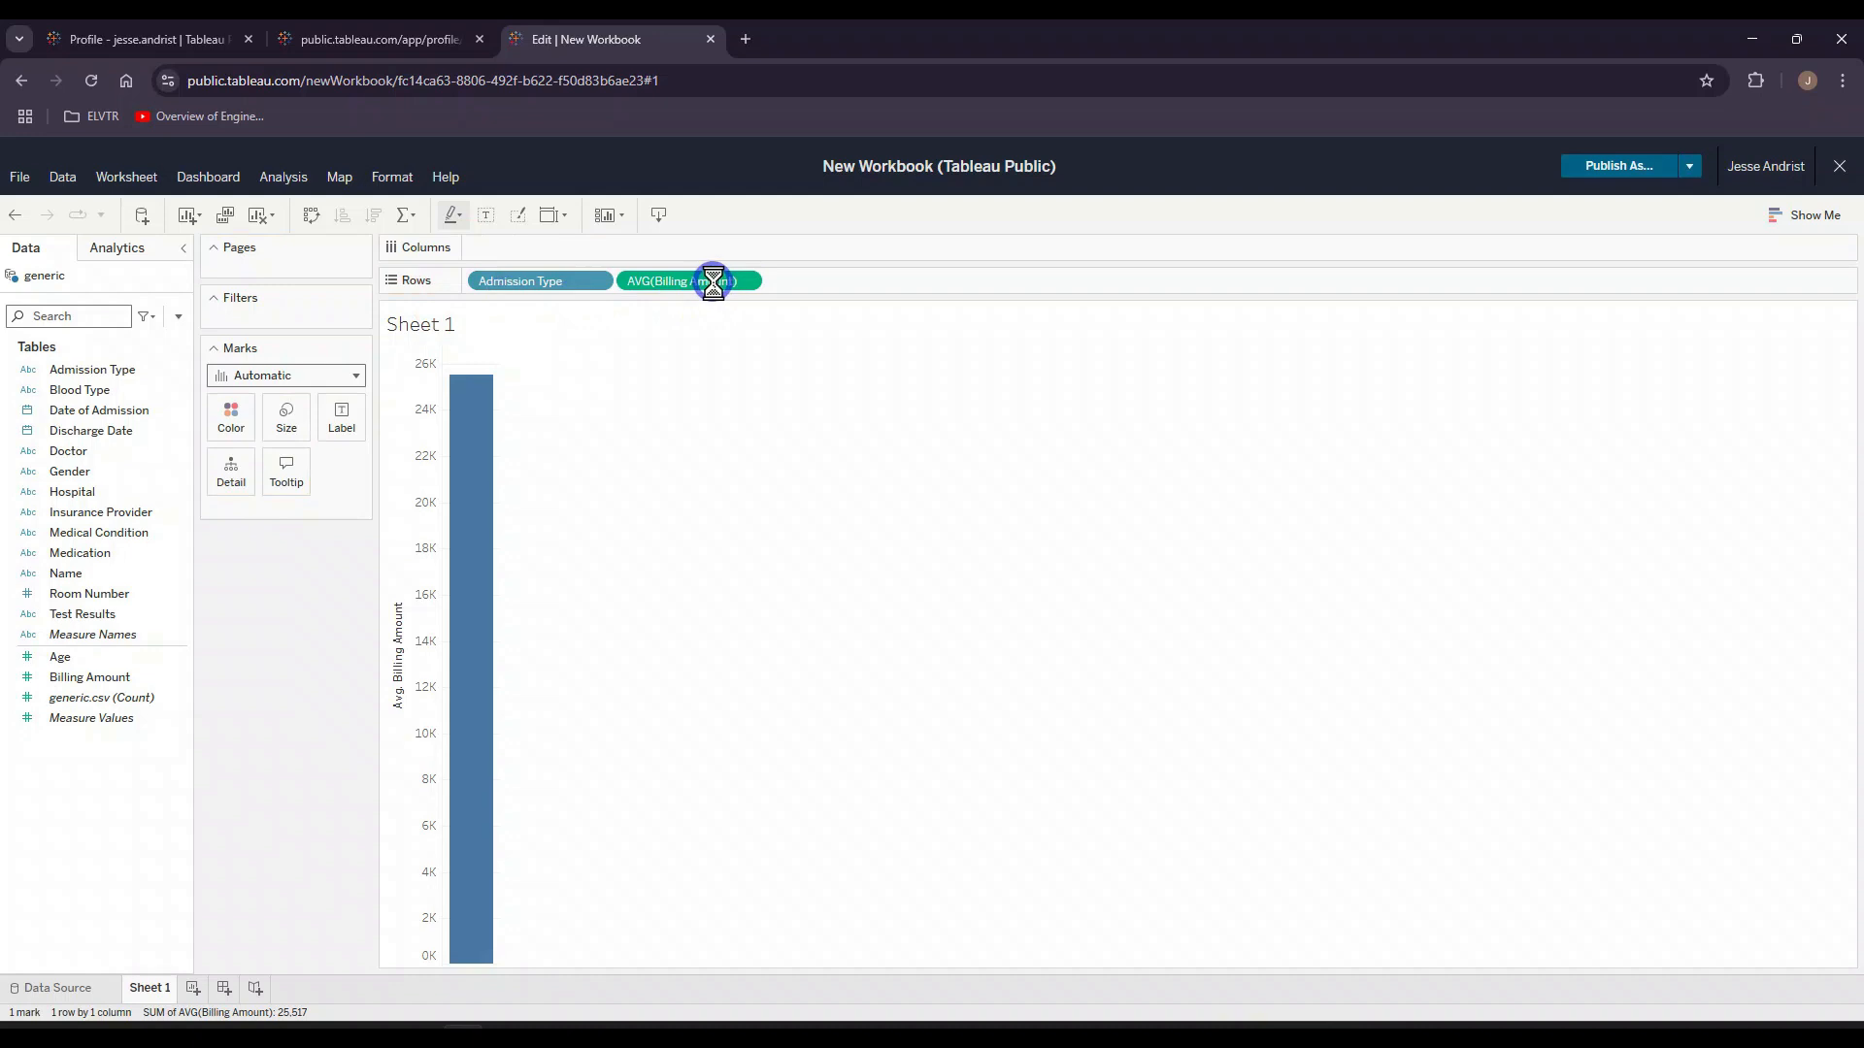
{"action": "left_click_drag", "start_coordinate": [715, 291], "coordinate": [345, 428]}
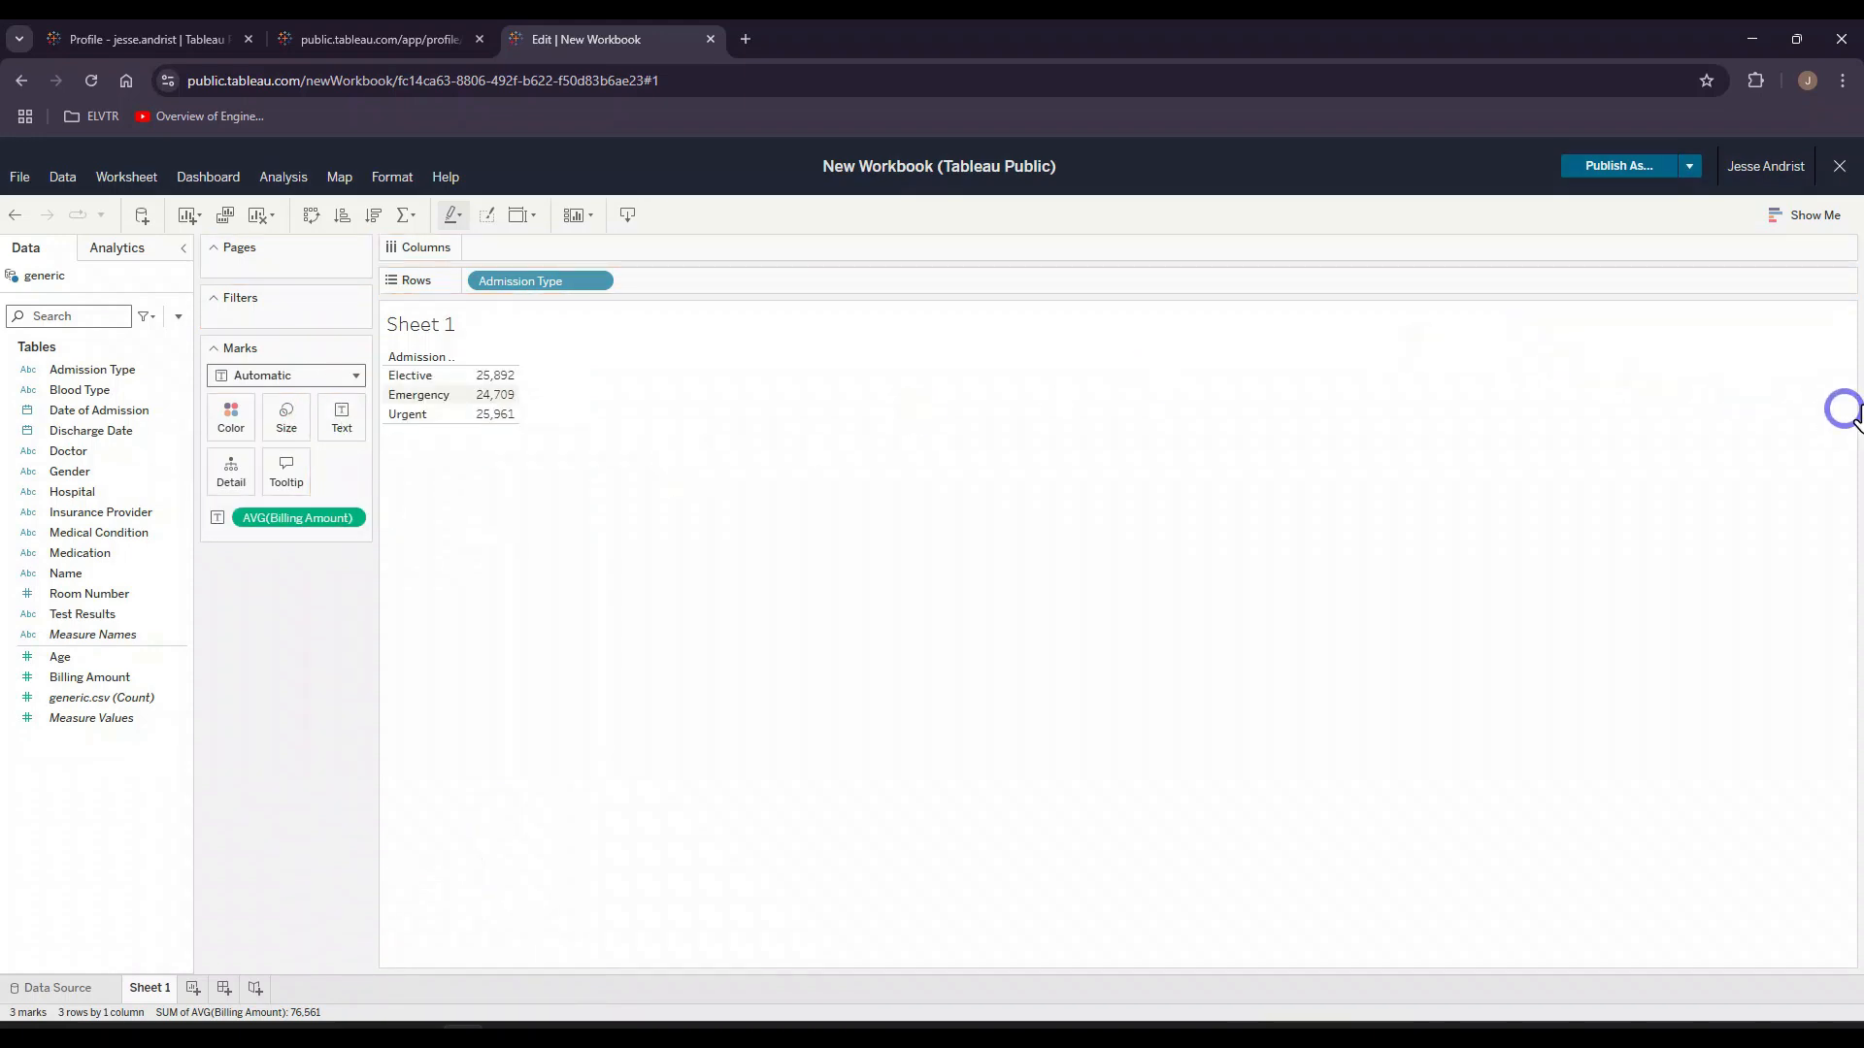
Step: Convert the average billing table by admission type into a horizontal bar chart
{"action": "left_click", "coordinate": [1802, 217]}
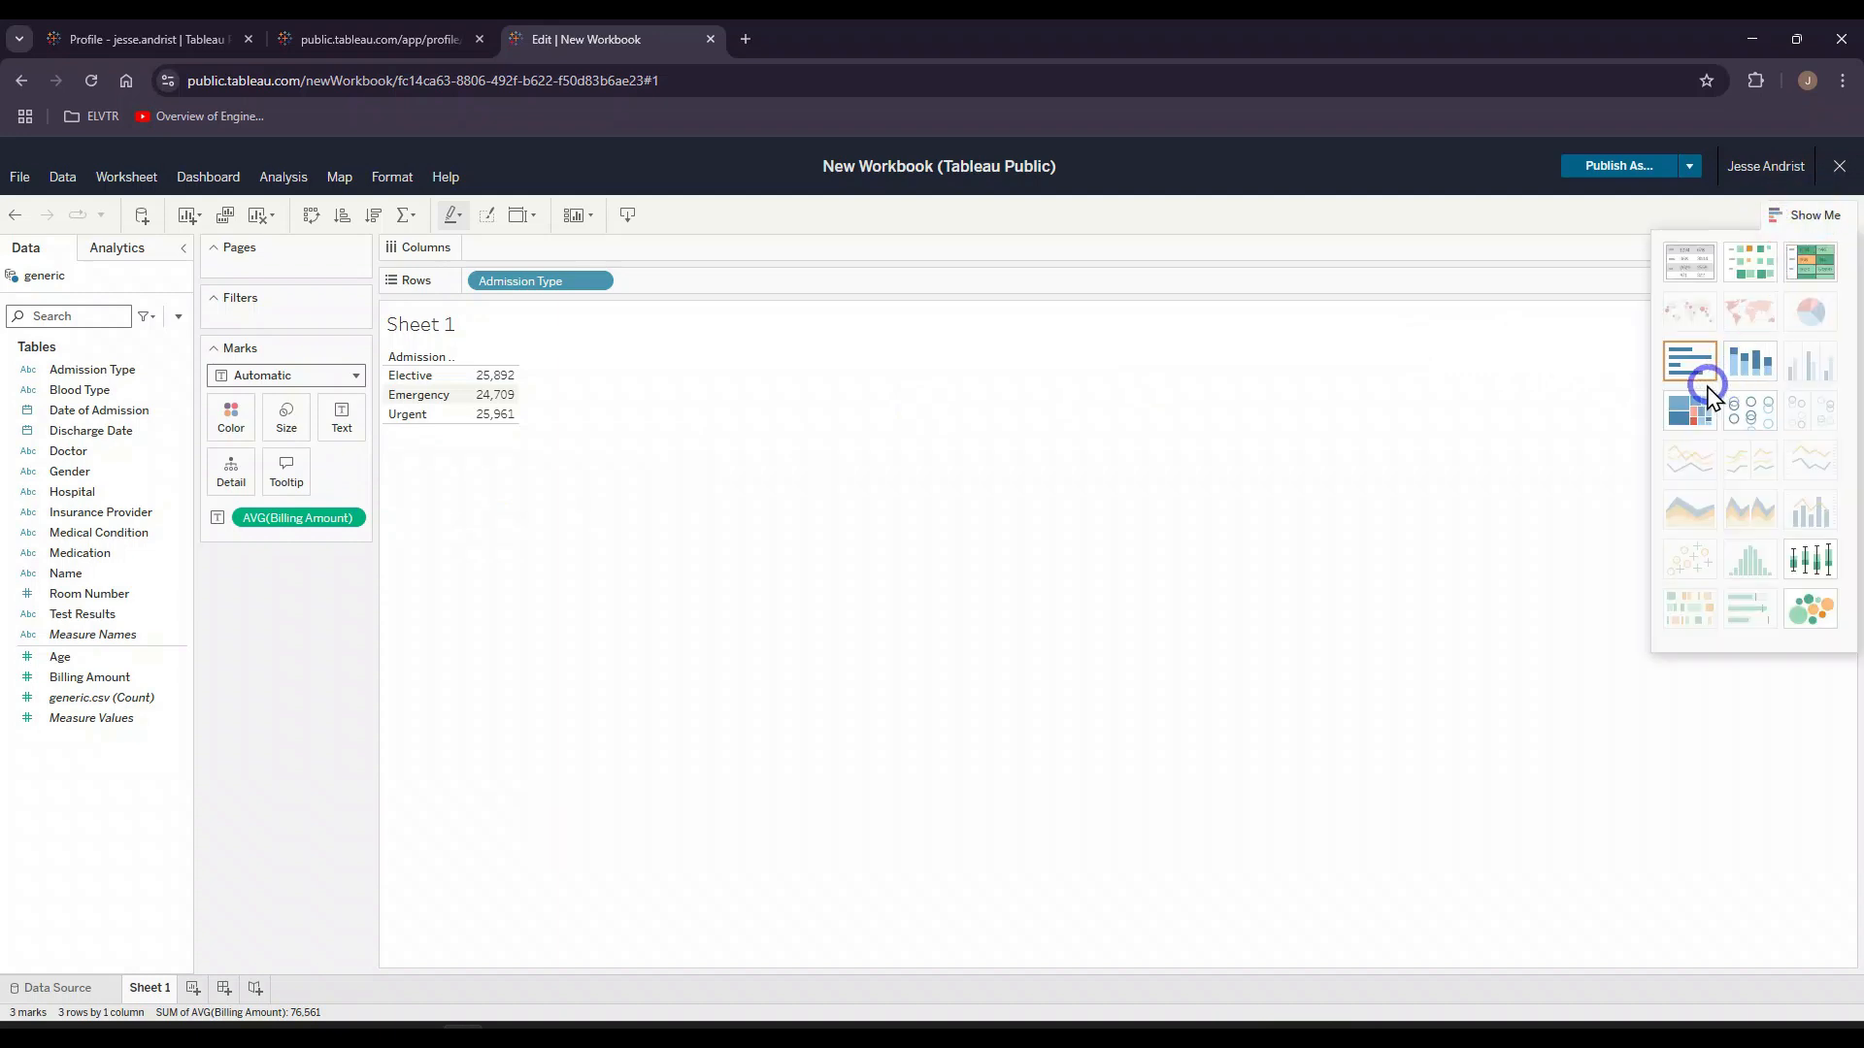
{"action": "left_click", "coordinate": [1690, 363]}
{"action": "left_click", "coordinate": [1481, 576]}
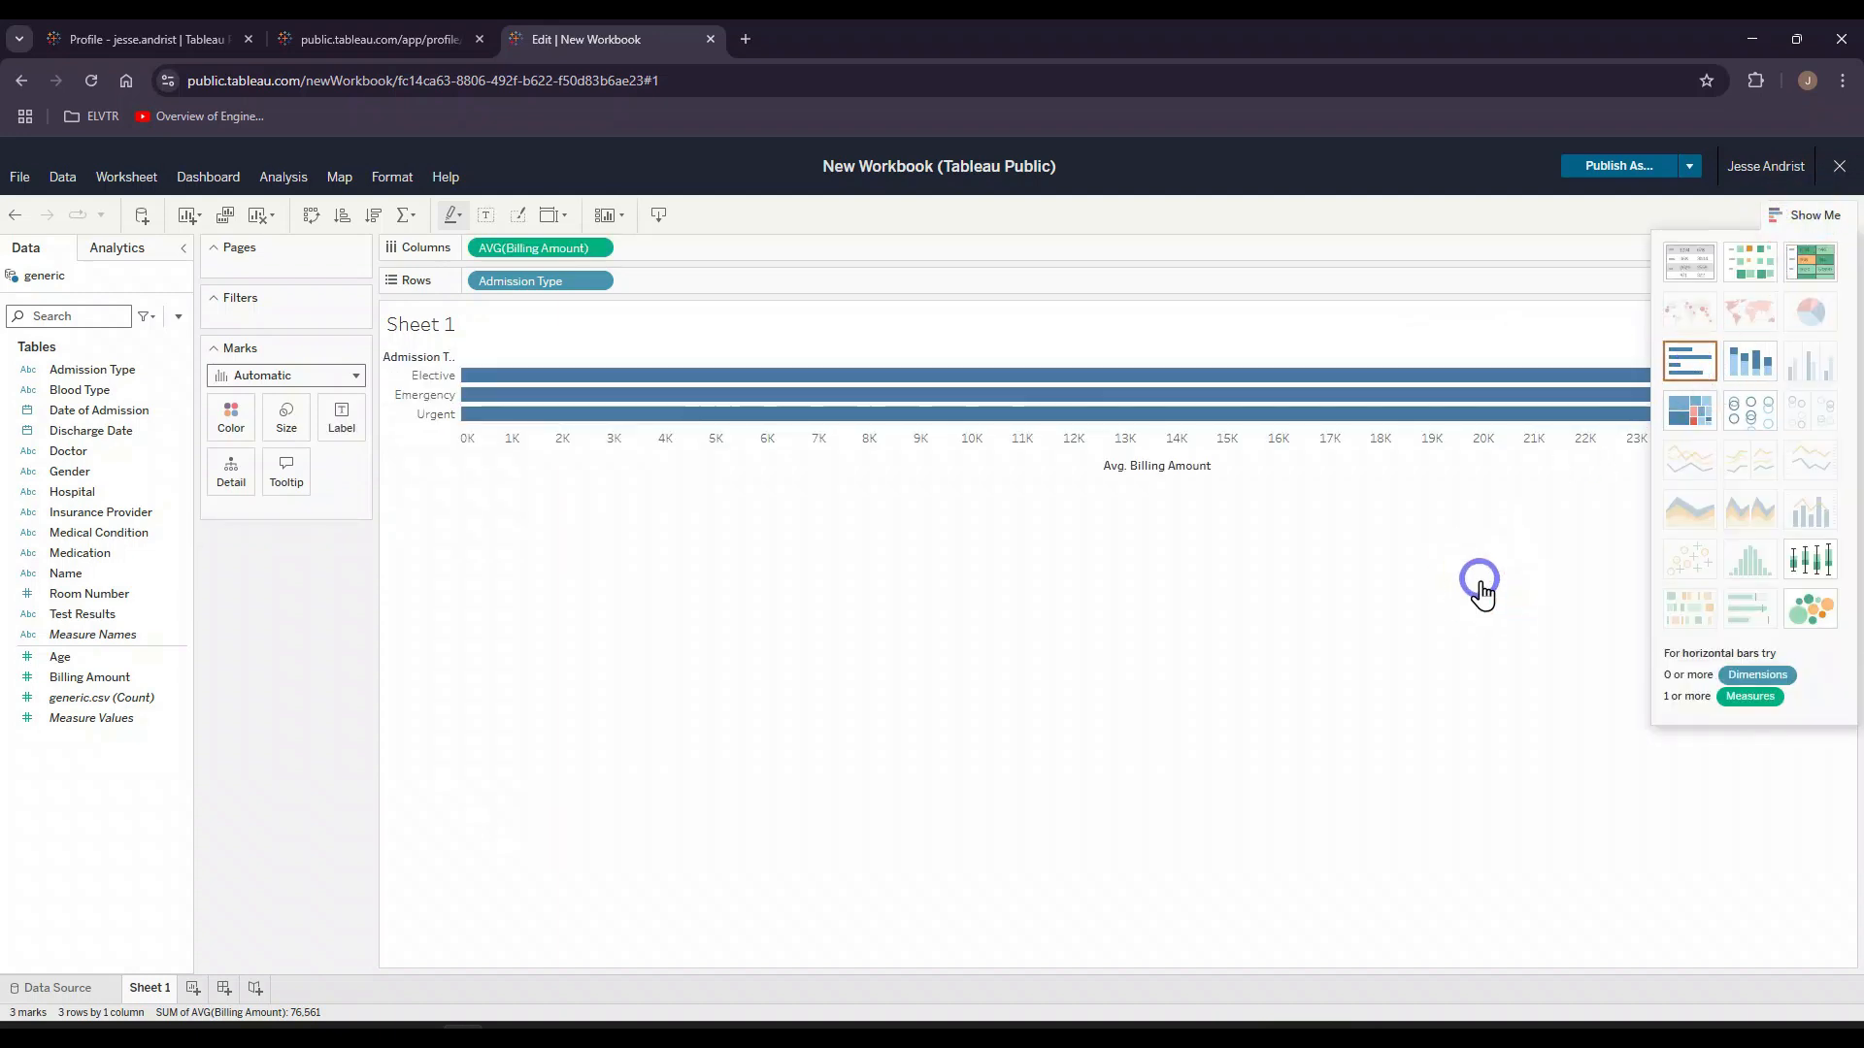
{"action": "left_click", "coordinate": [1823, 218]}
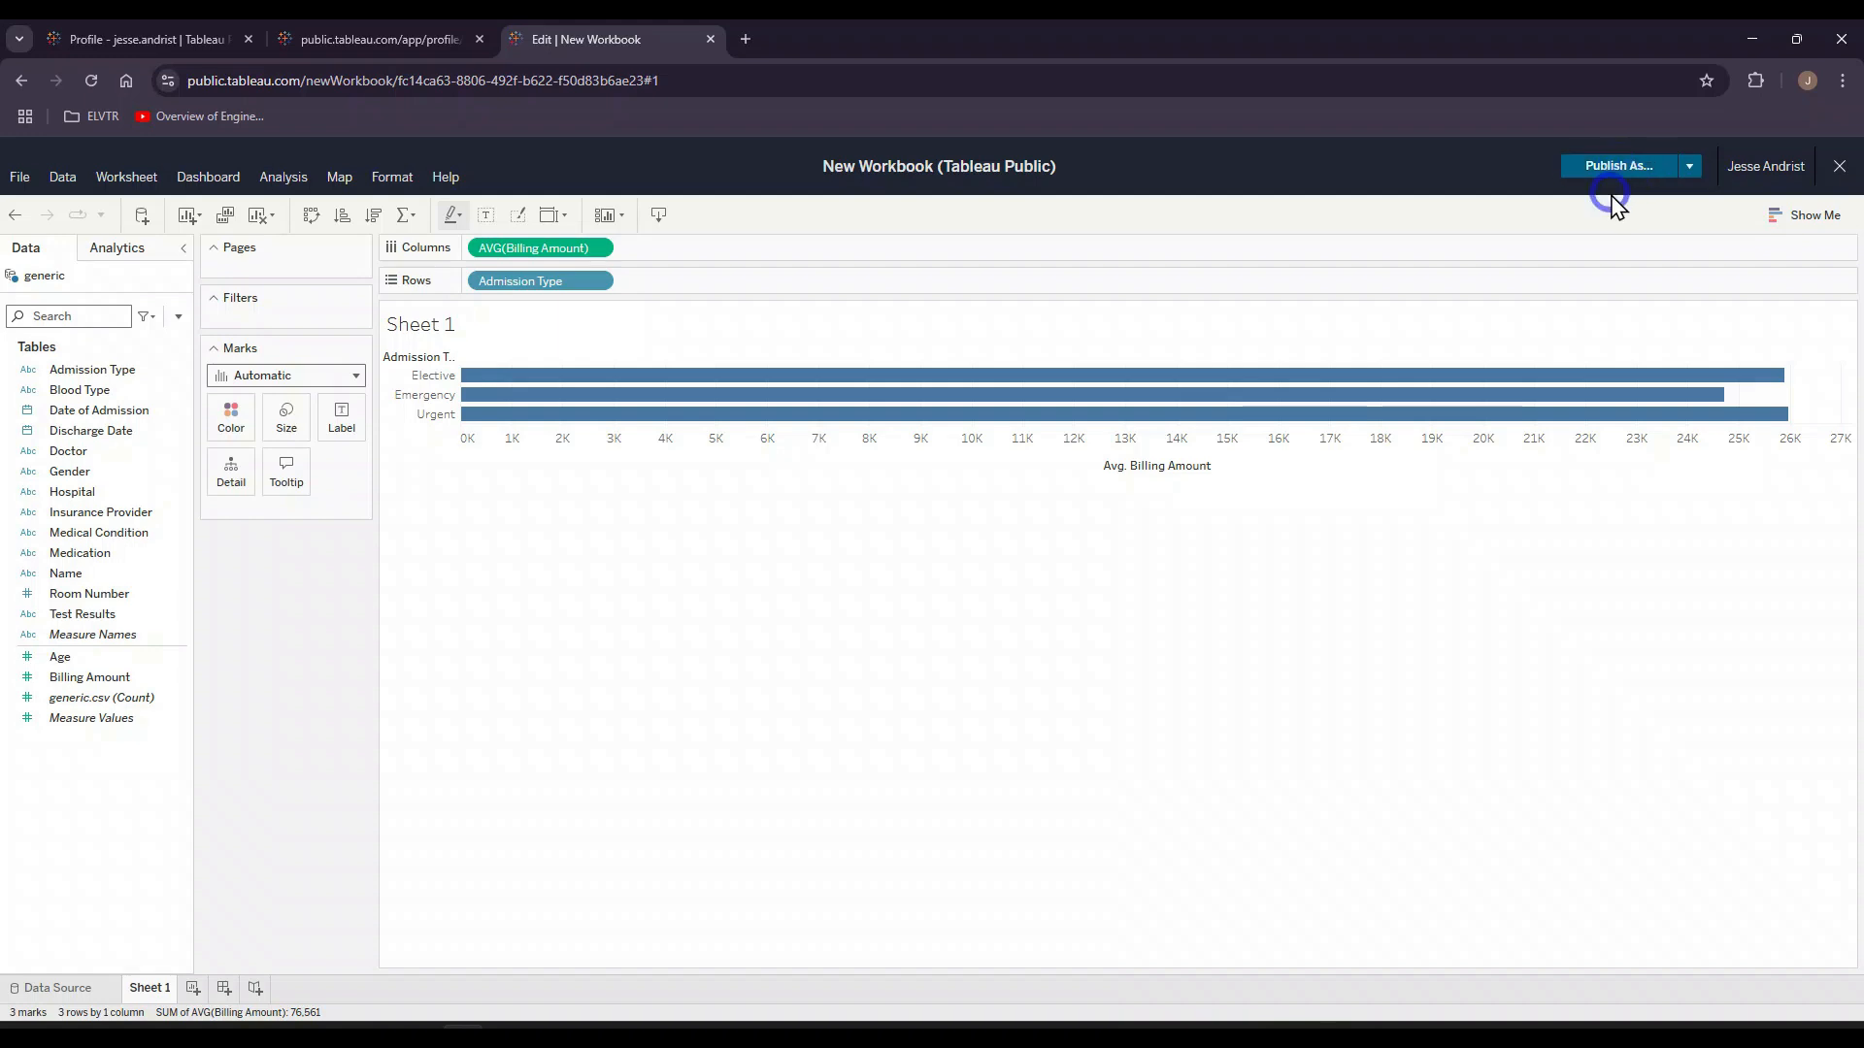
Step: Close the new workbook without publishing it and view the hidden vizzes on the profile page
{"action": "left_click", "coordinate": [1838, 167]}
{"action": "left_click", "coordinate": [980, 612]}
{"action": "left_click", "coordinate": [878, 609]}
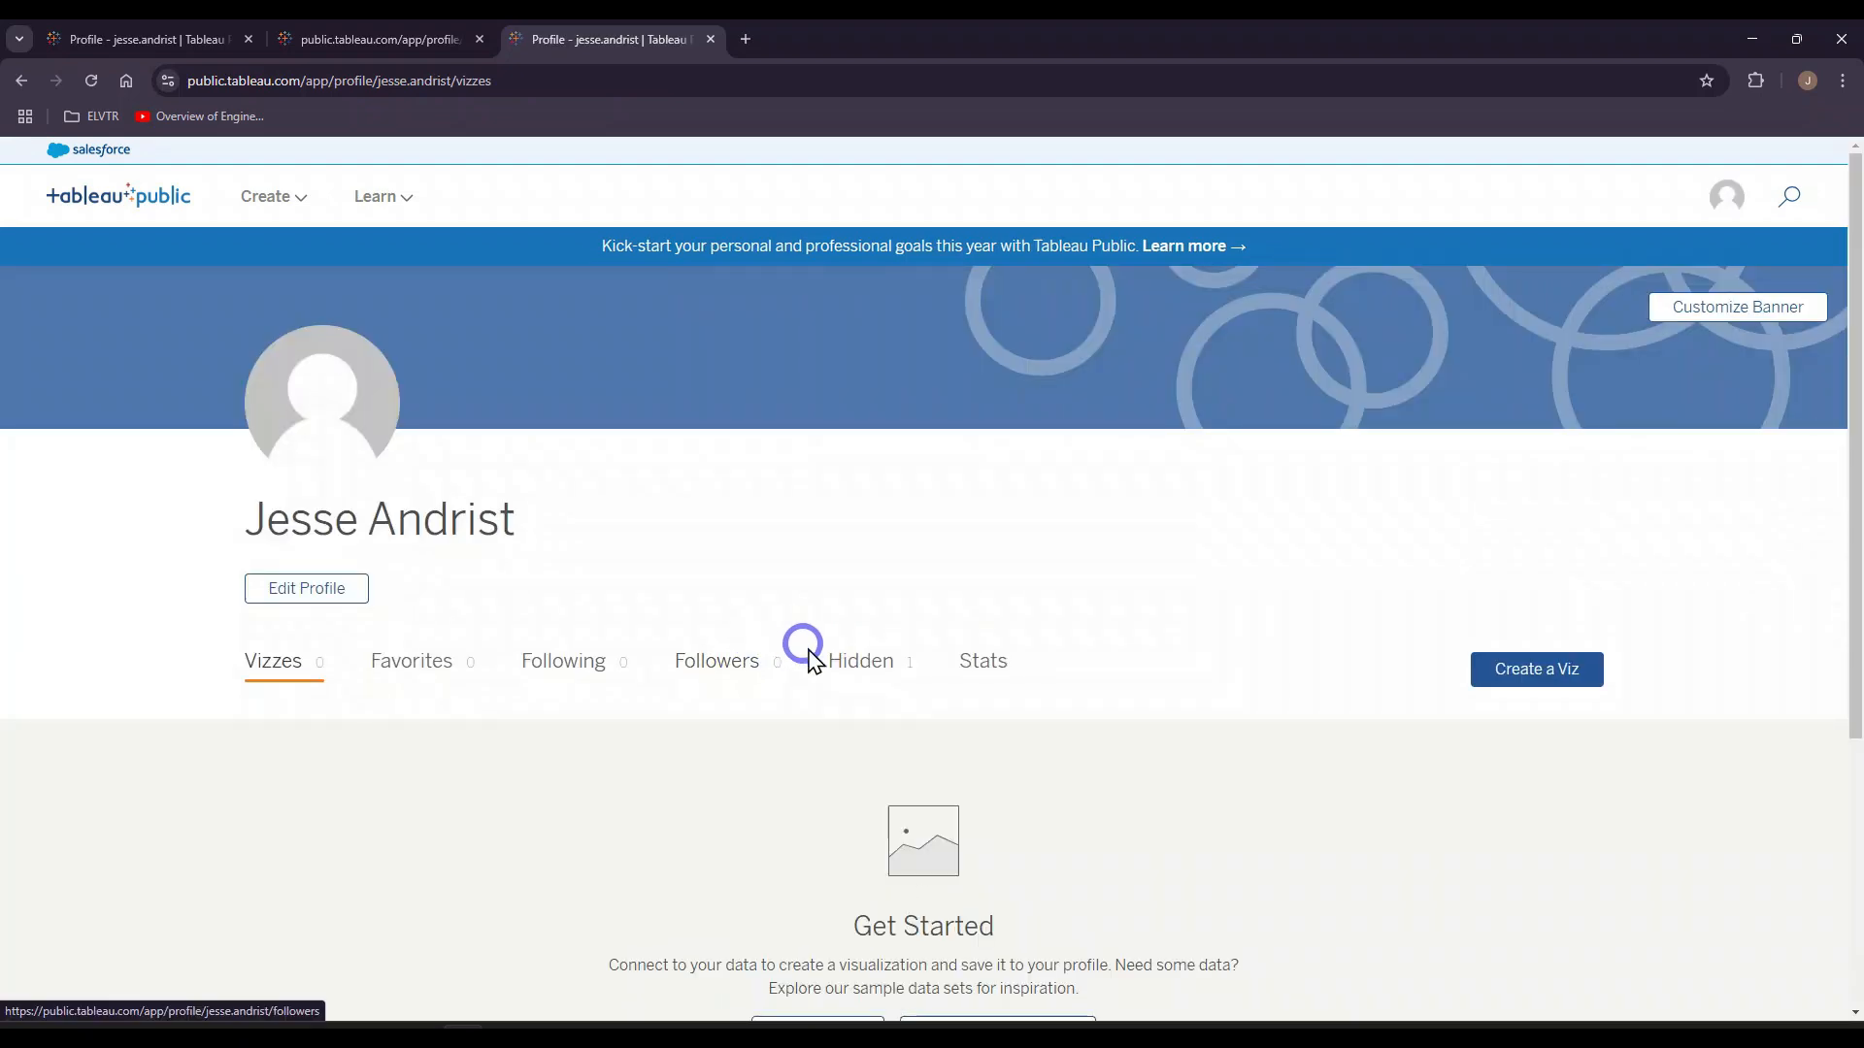
{"action": "left_click", "coordinate": [869, 680]}
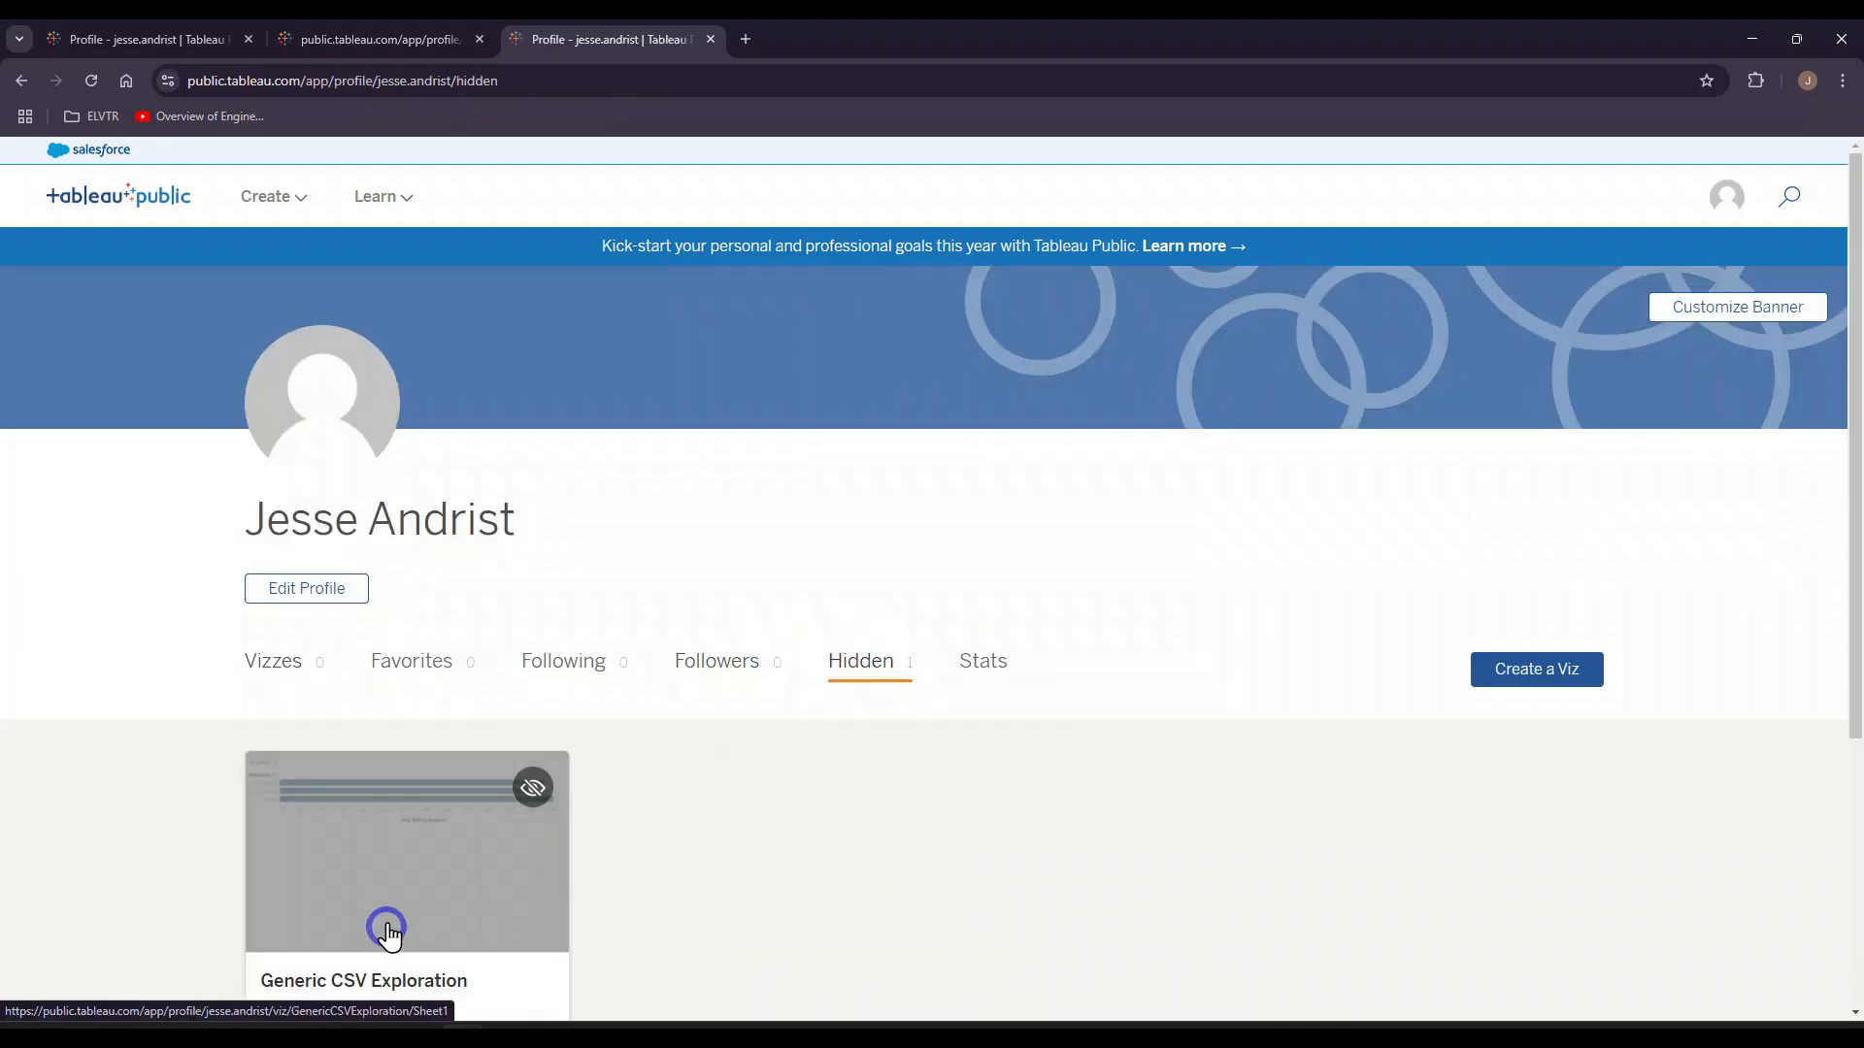
{"action": "scroll", "coordinate": [442, 843], "scroll_direction": "down", "scroll_amount": 1}
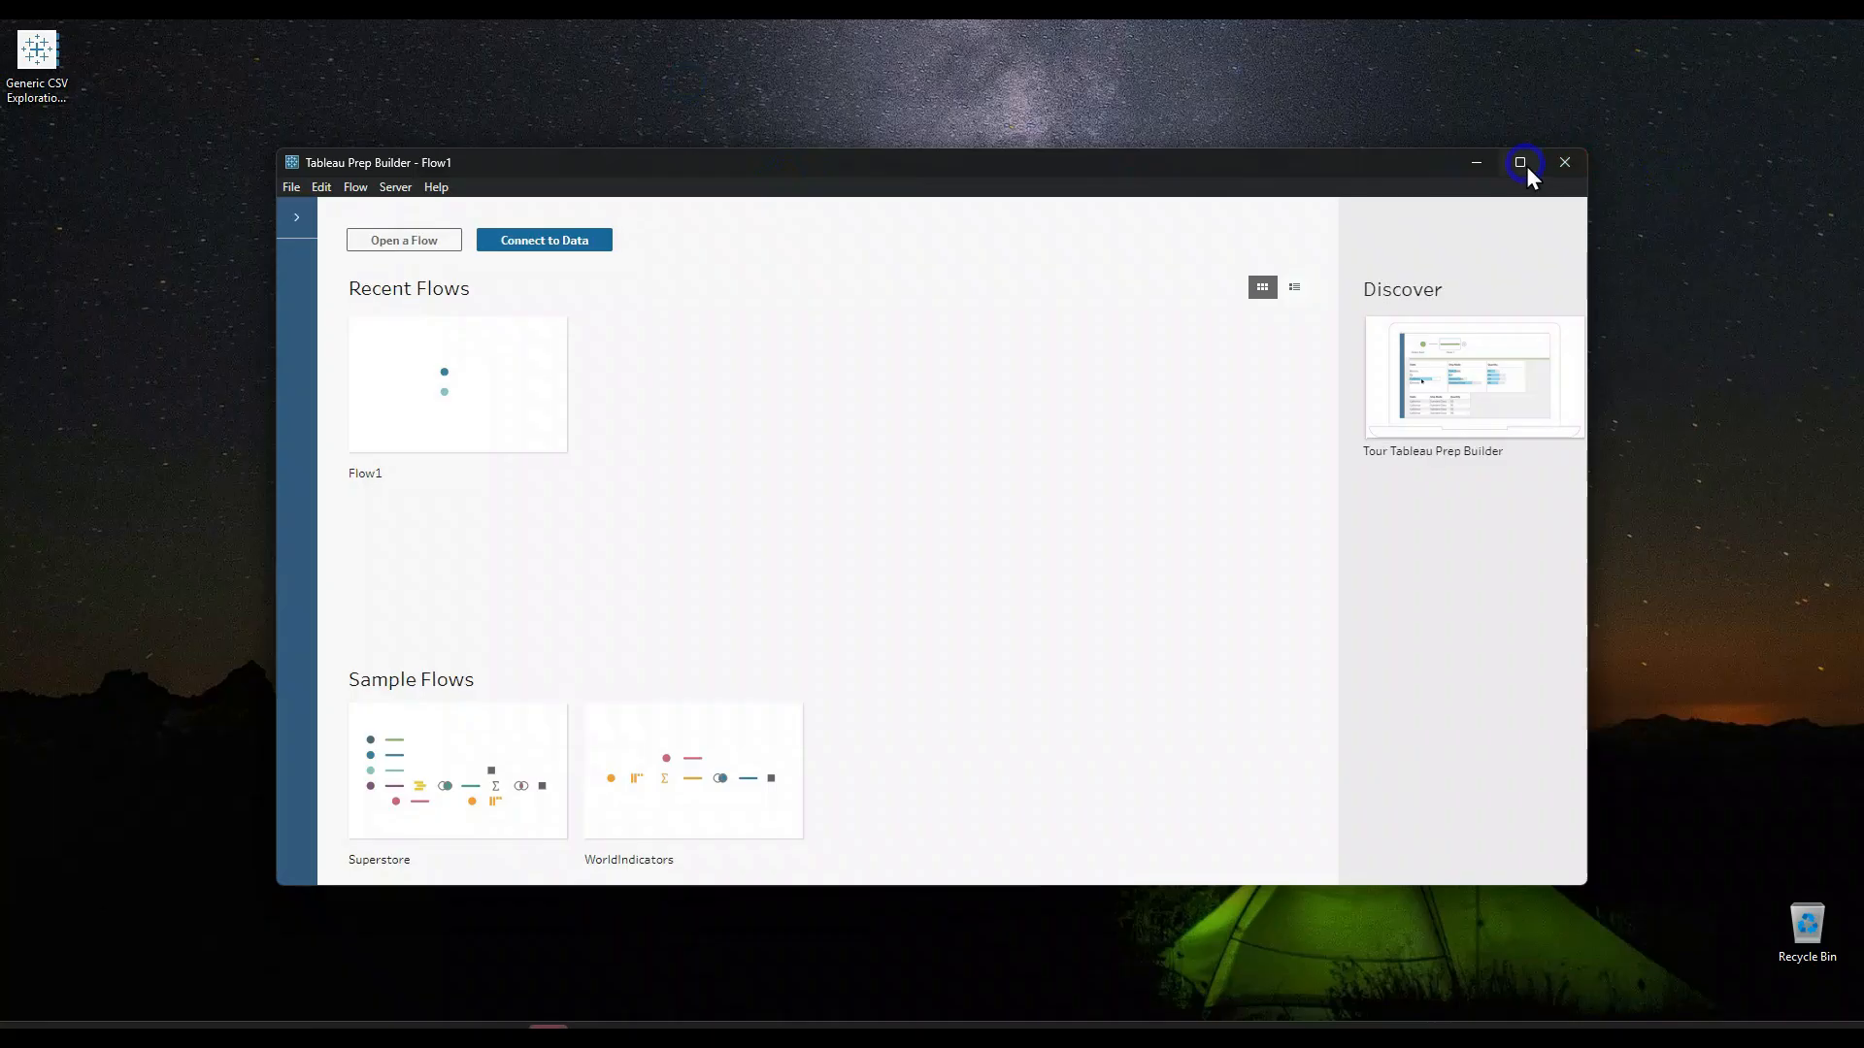
Step: Switch to Tableau Prep Builder and connect the flow to the text file generic.csv
{"action": "left_click", "coordinate": [1524, 165]}
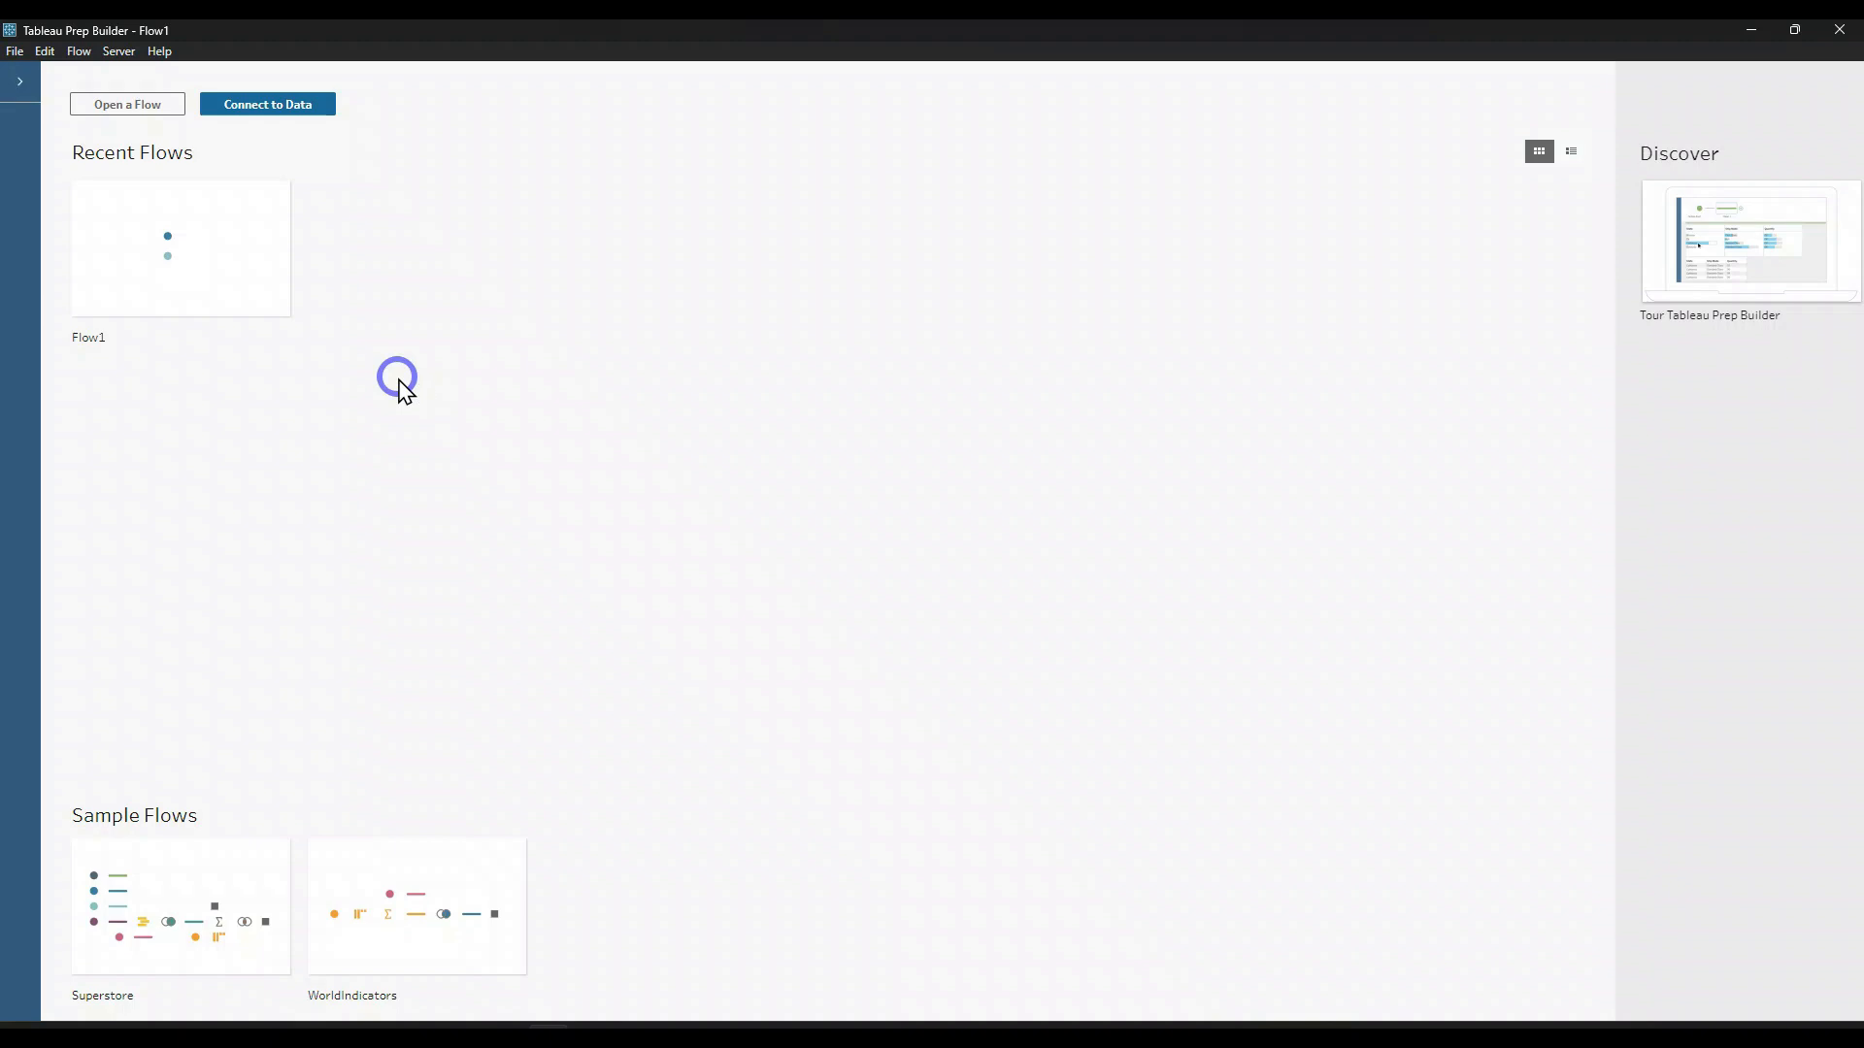
{"action": "left_click", "coordinate": [268, 99]}
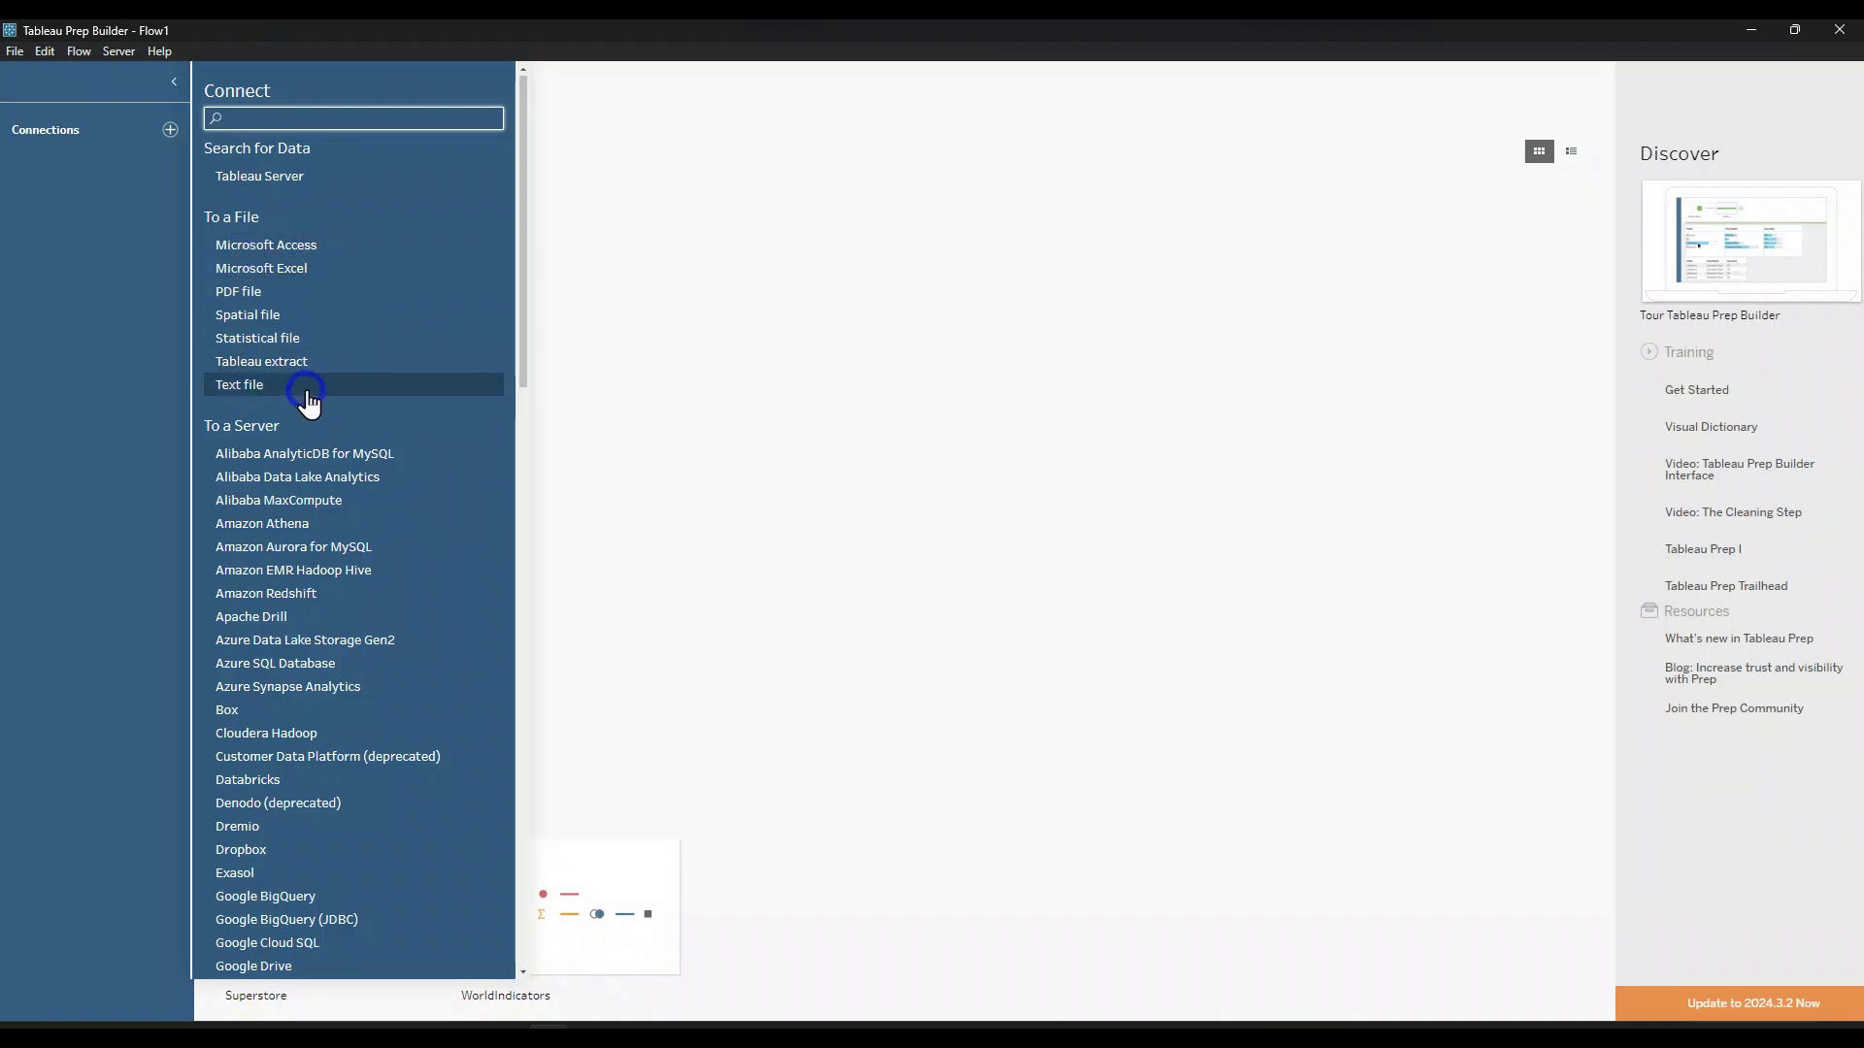
{"action": "left_click", "coordinate": [258, 384]}
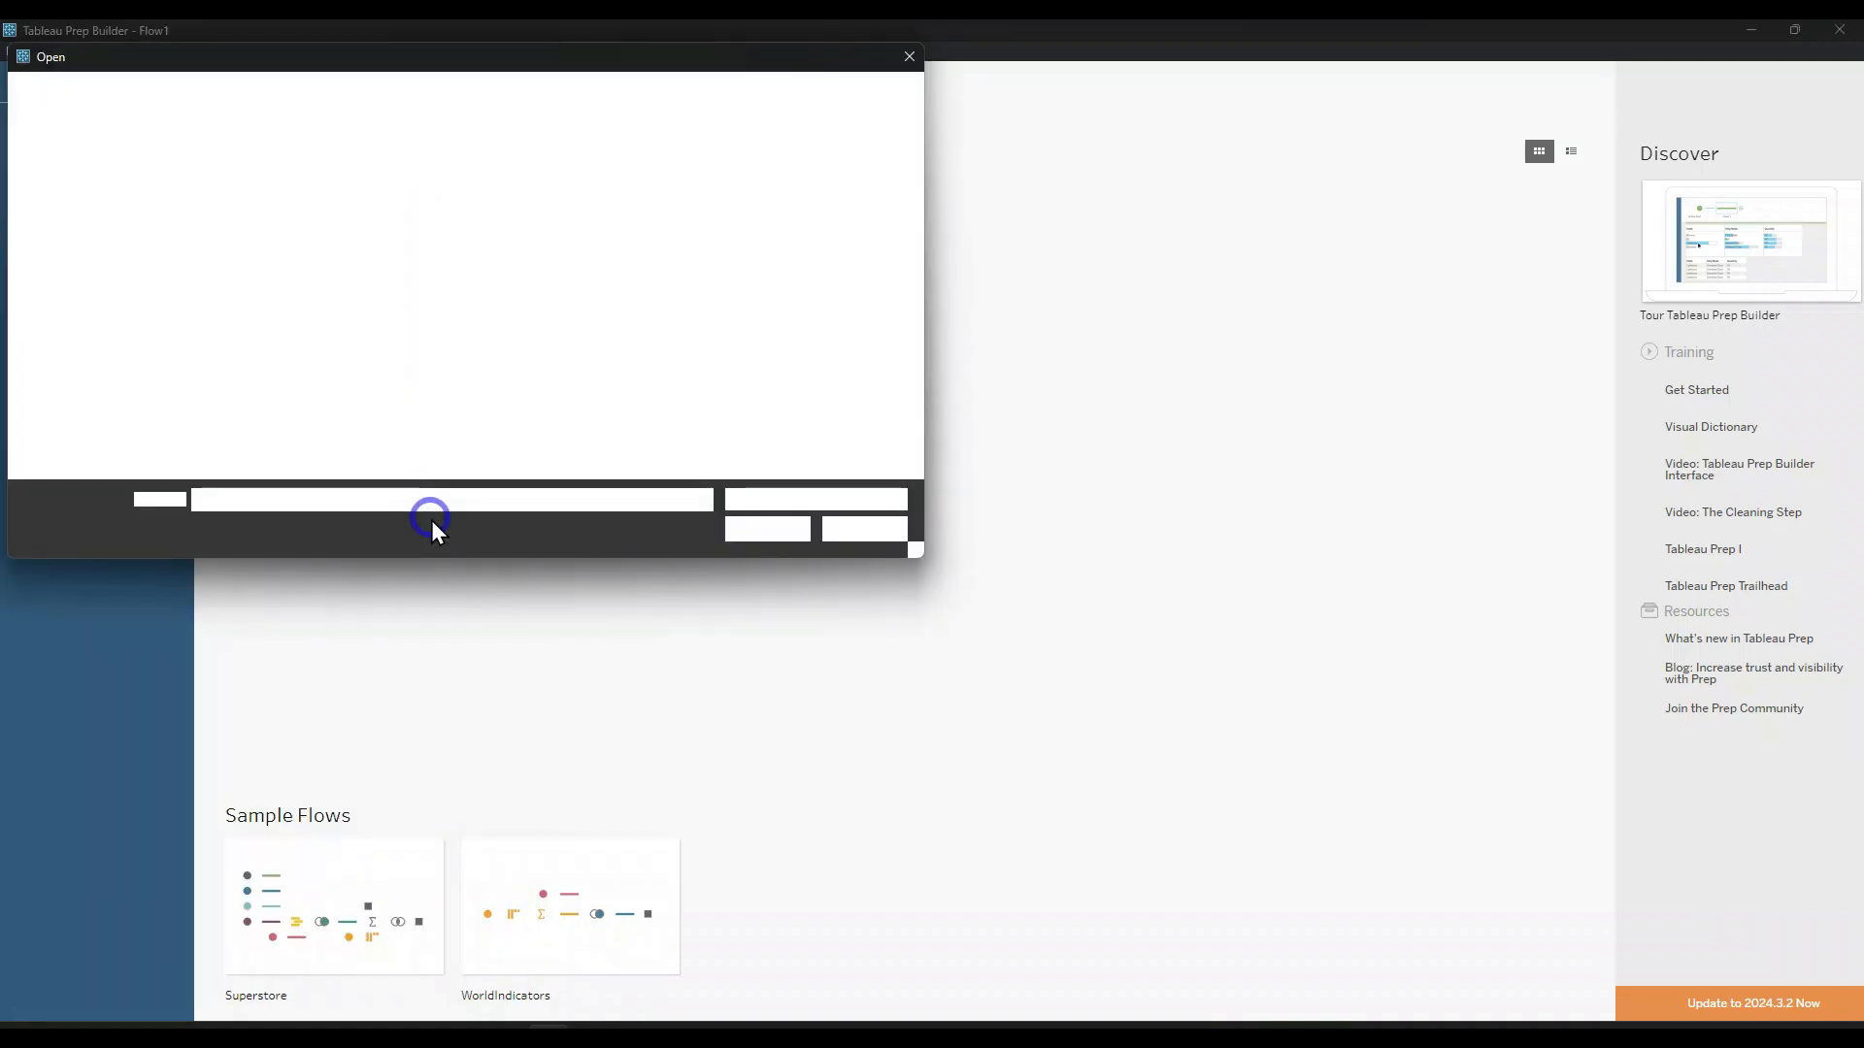
{"action": "scroll", "coordinate": [158, 351], "scroll_direction": "up", "scroll_amount": 5}
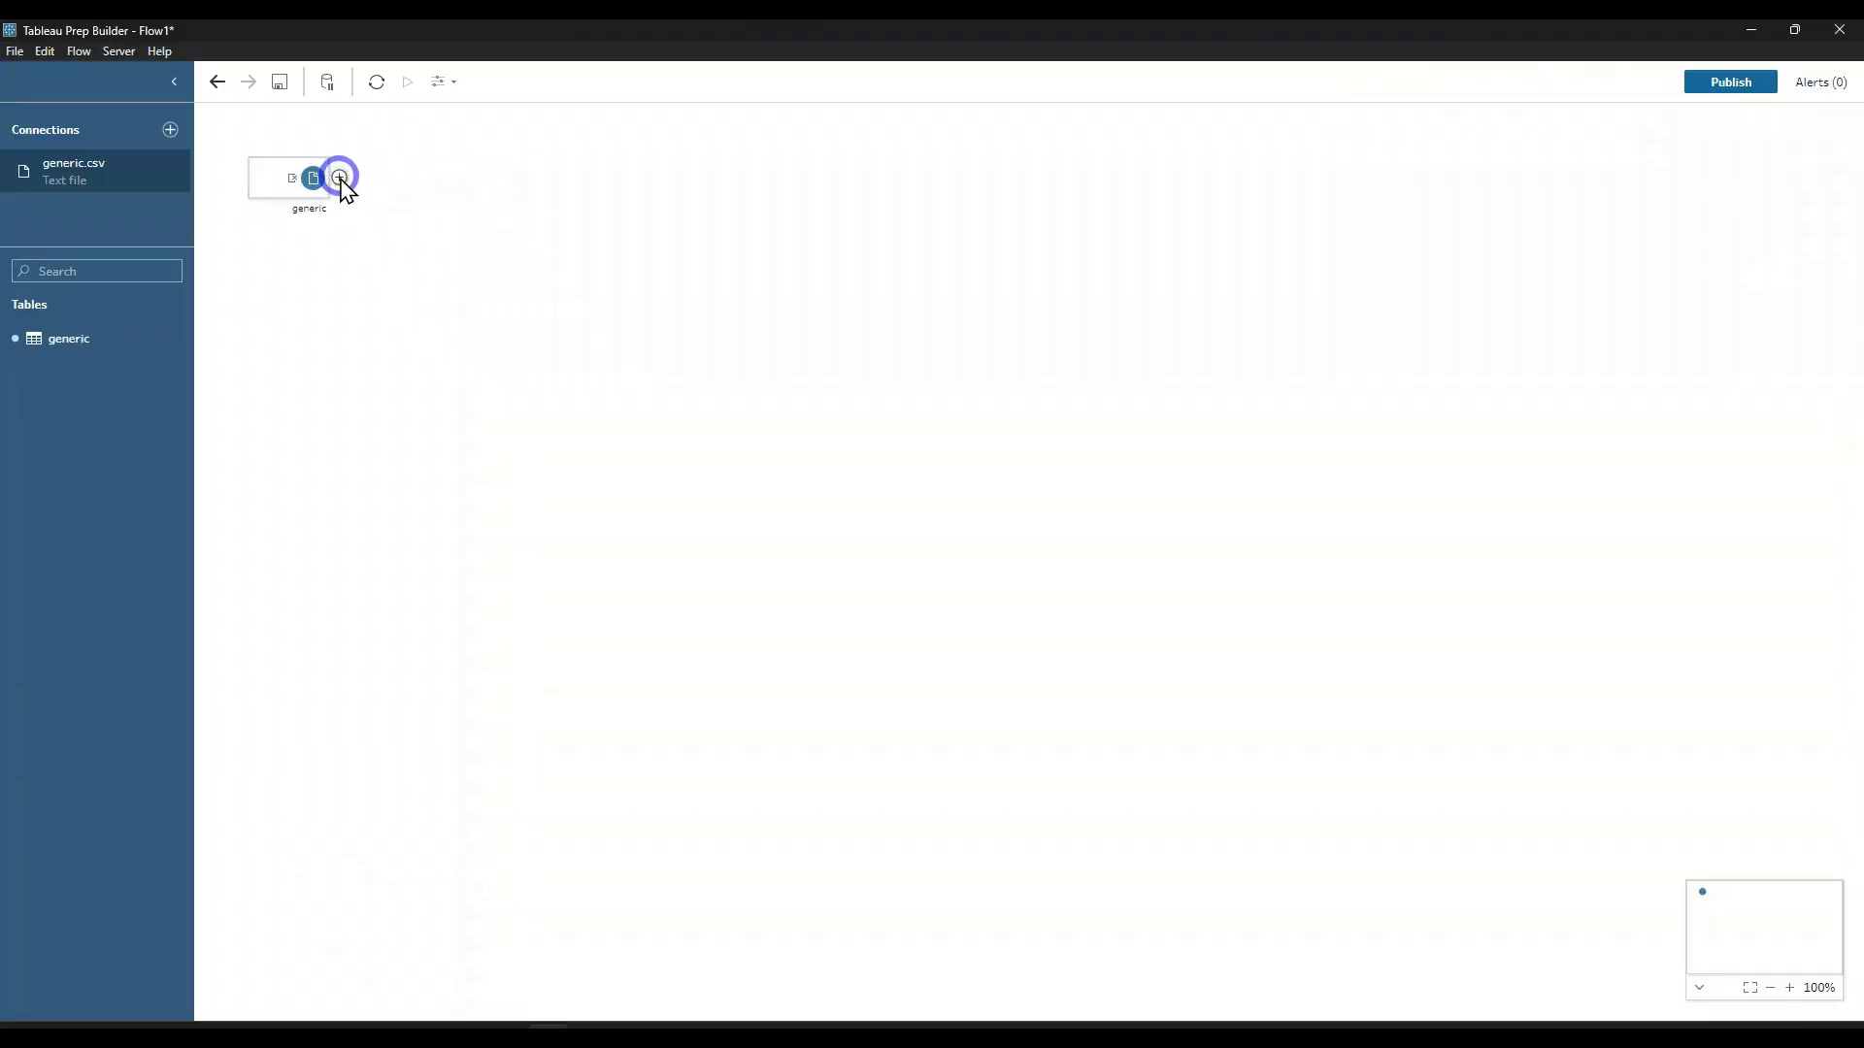
Step: Add a Clean Step after the generic input in the flow
{"action": "left_click", "coordinate": [340, 179]}
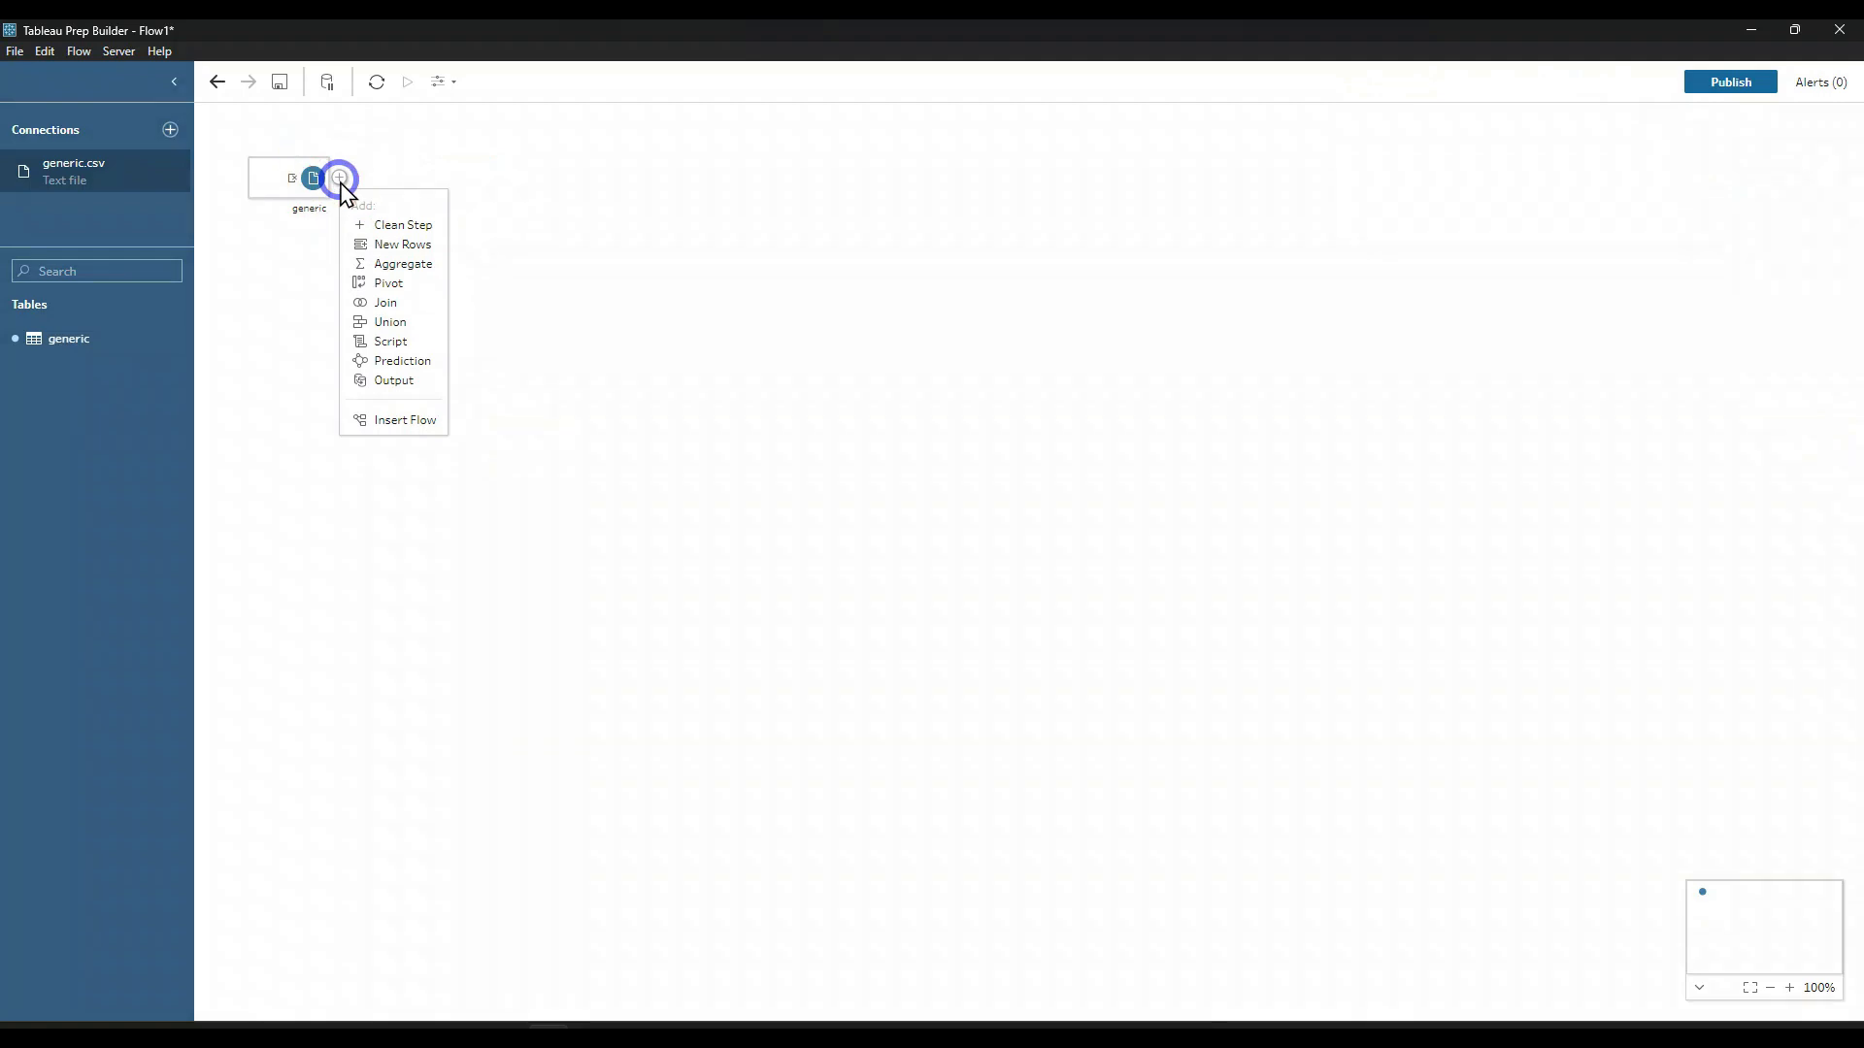
{"action": "left_click", "coordinate": [401, 223]}
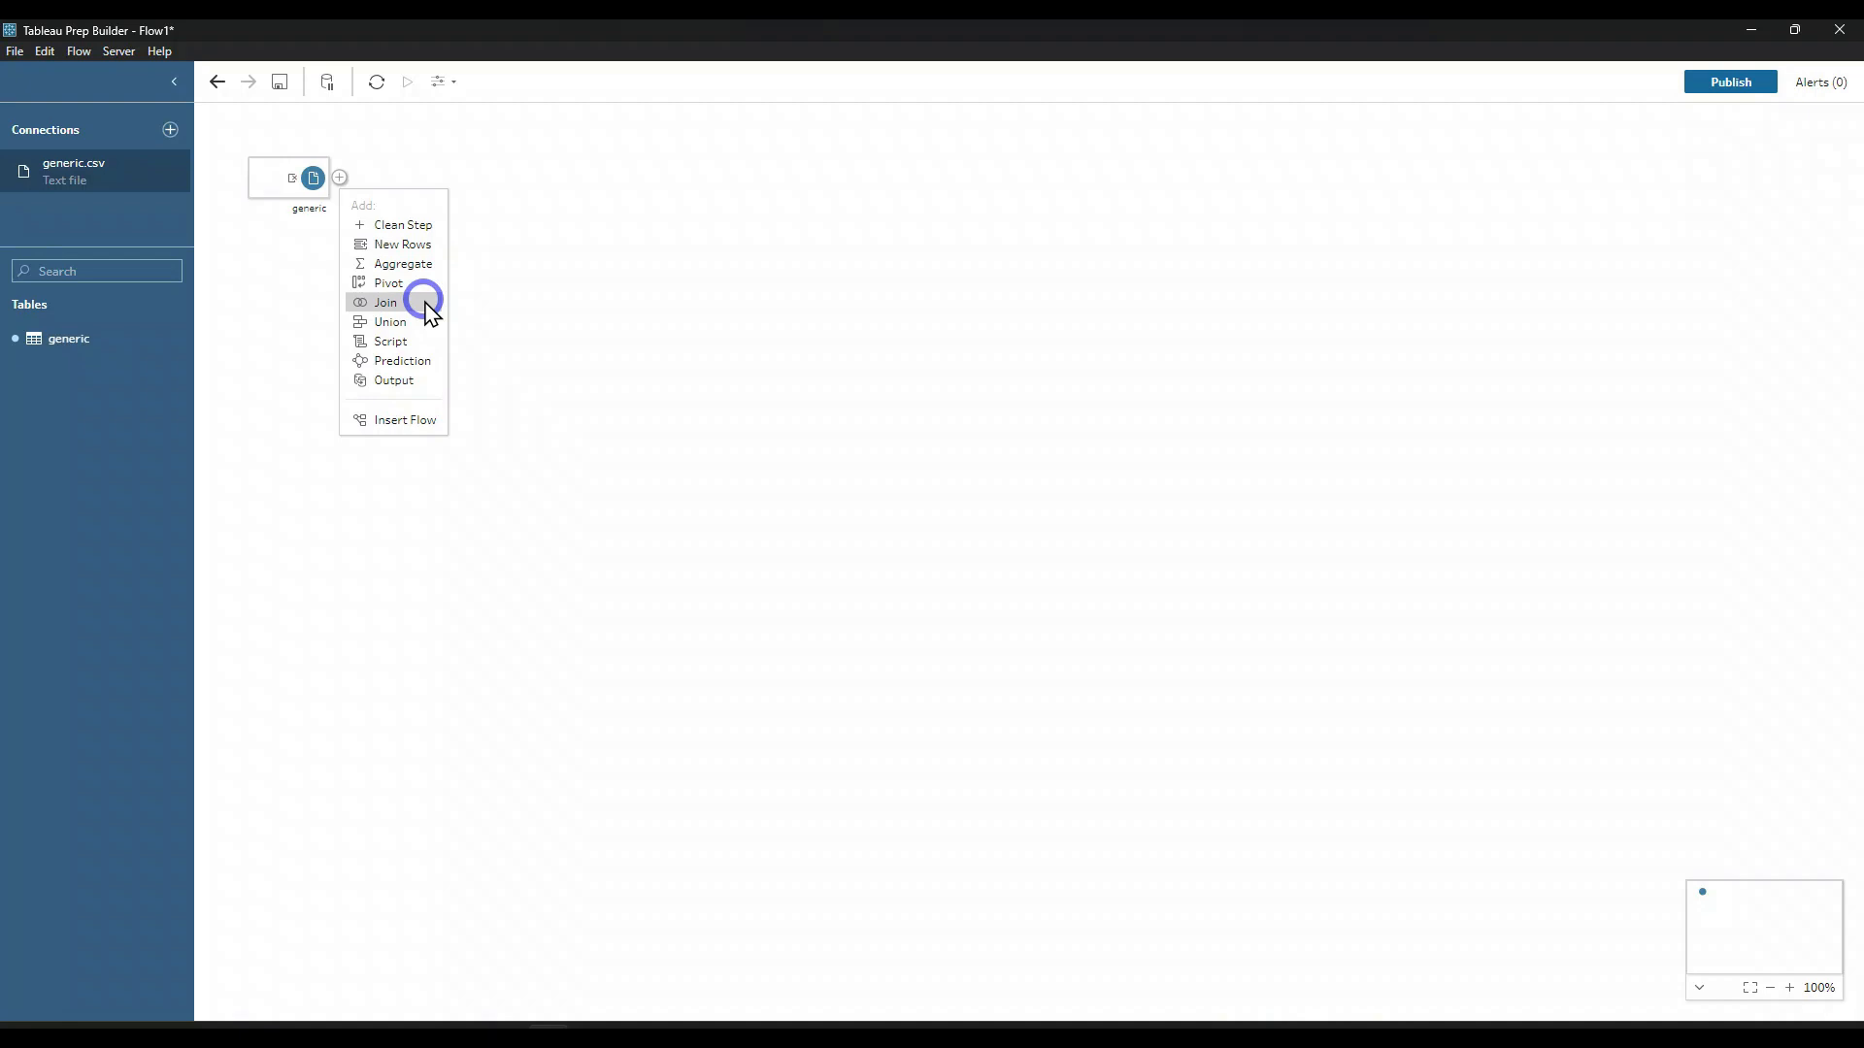
{"action": "left_click", "coordinate": [415, 223]}
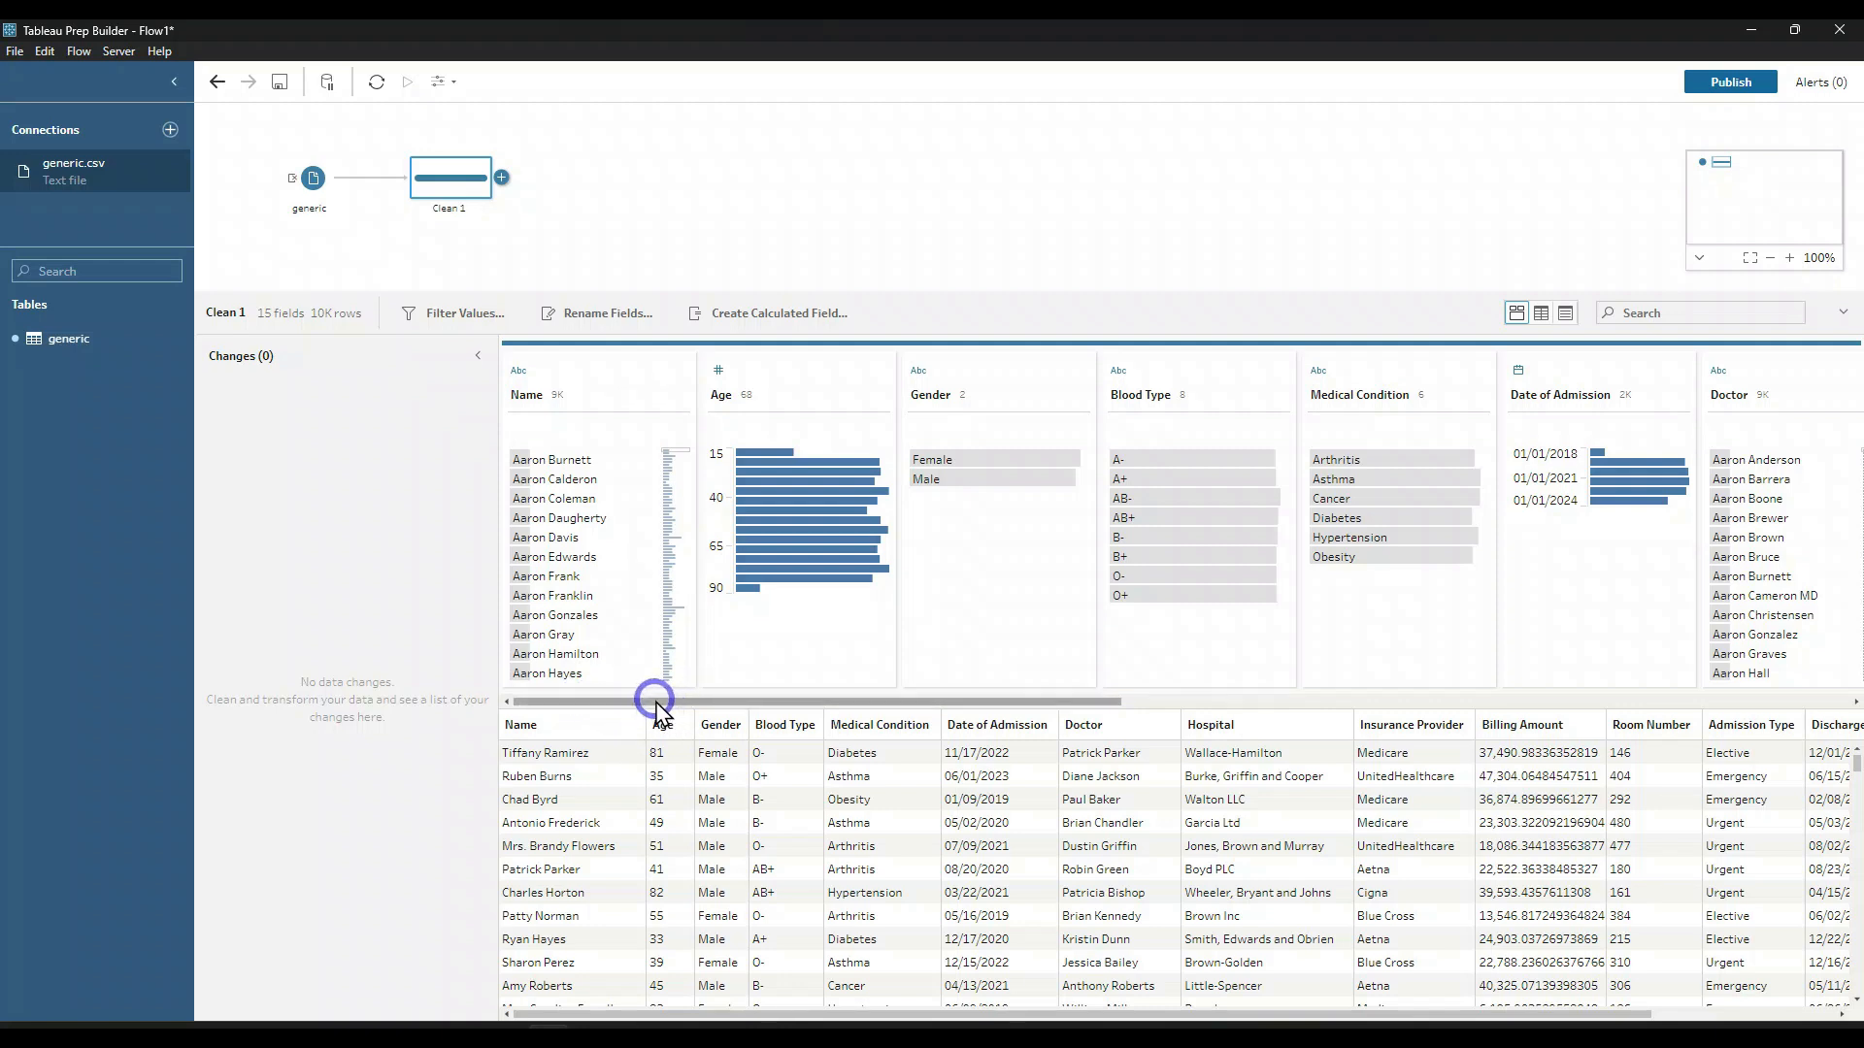
Step: Filter Discharge Date in the Clean step to the date range 01/01/2023 to 01/01/2024
{"action": "left_click_drag", "start_coordinate": [653, 699], "coordinate": [1471, 710]}
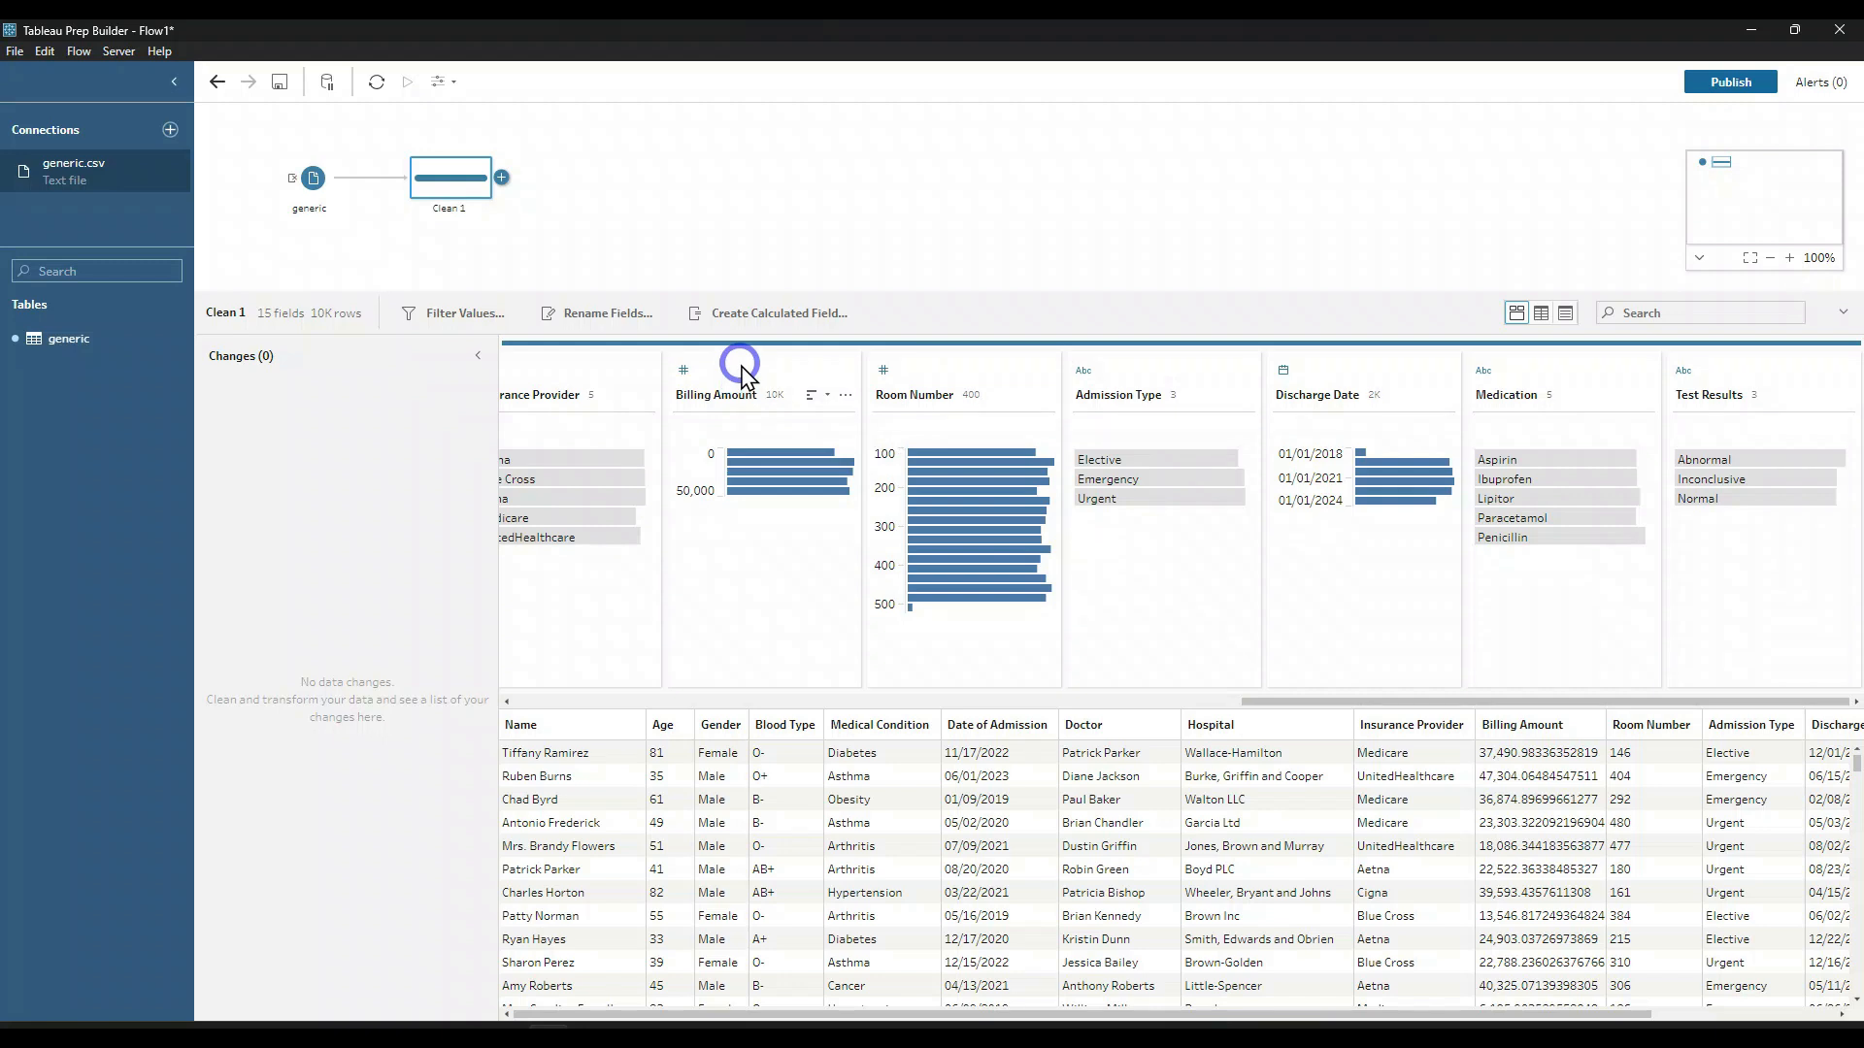
{"action": "left_click", "coordinate": [1334, 367]}
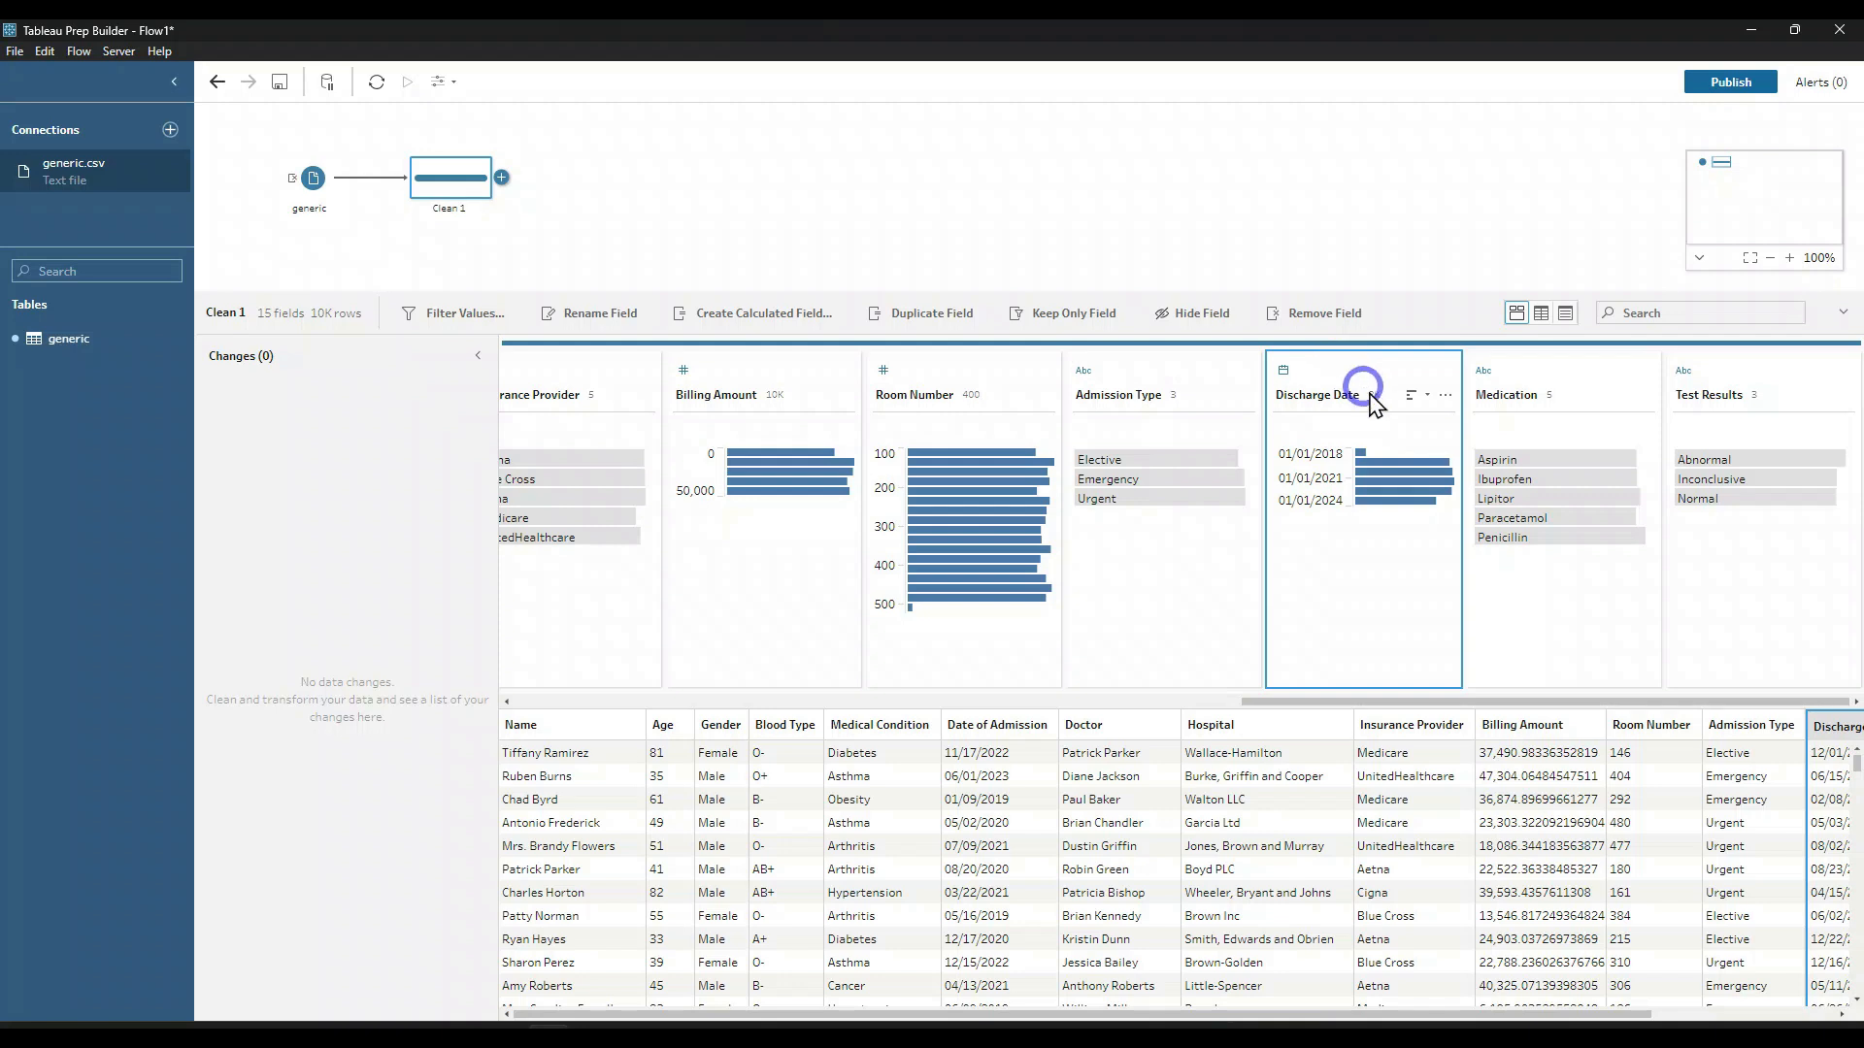
{"action": "left_click", "coordinate": [1444, 395]}
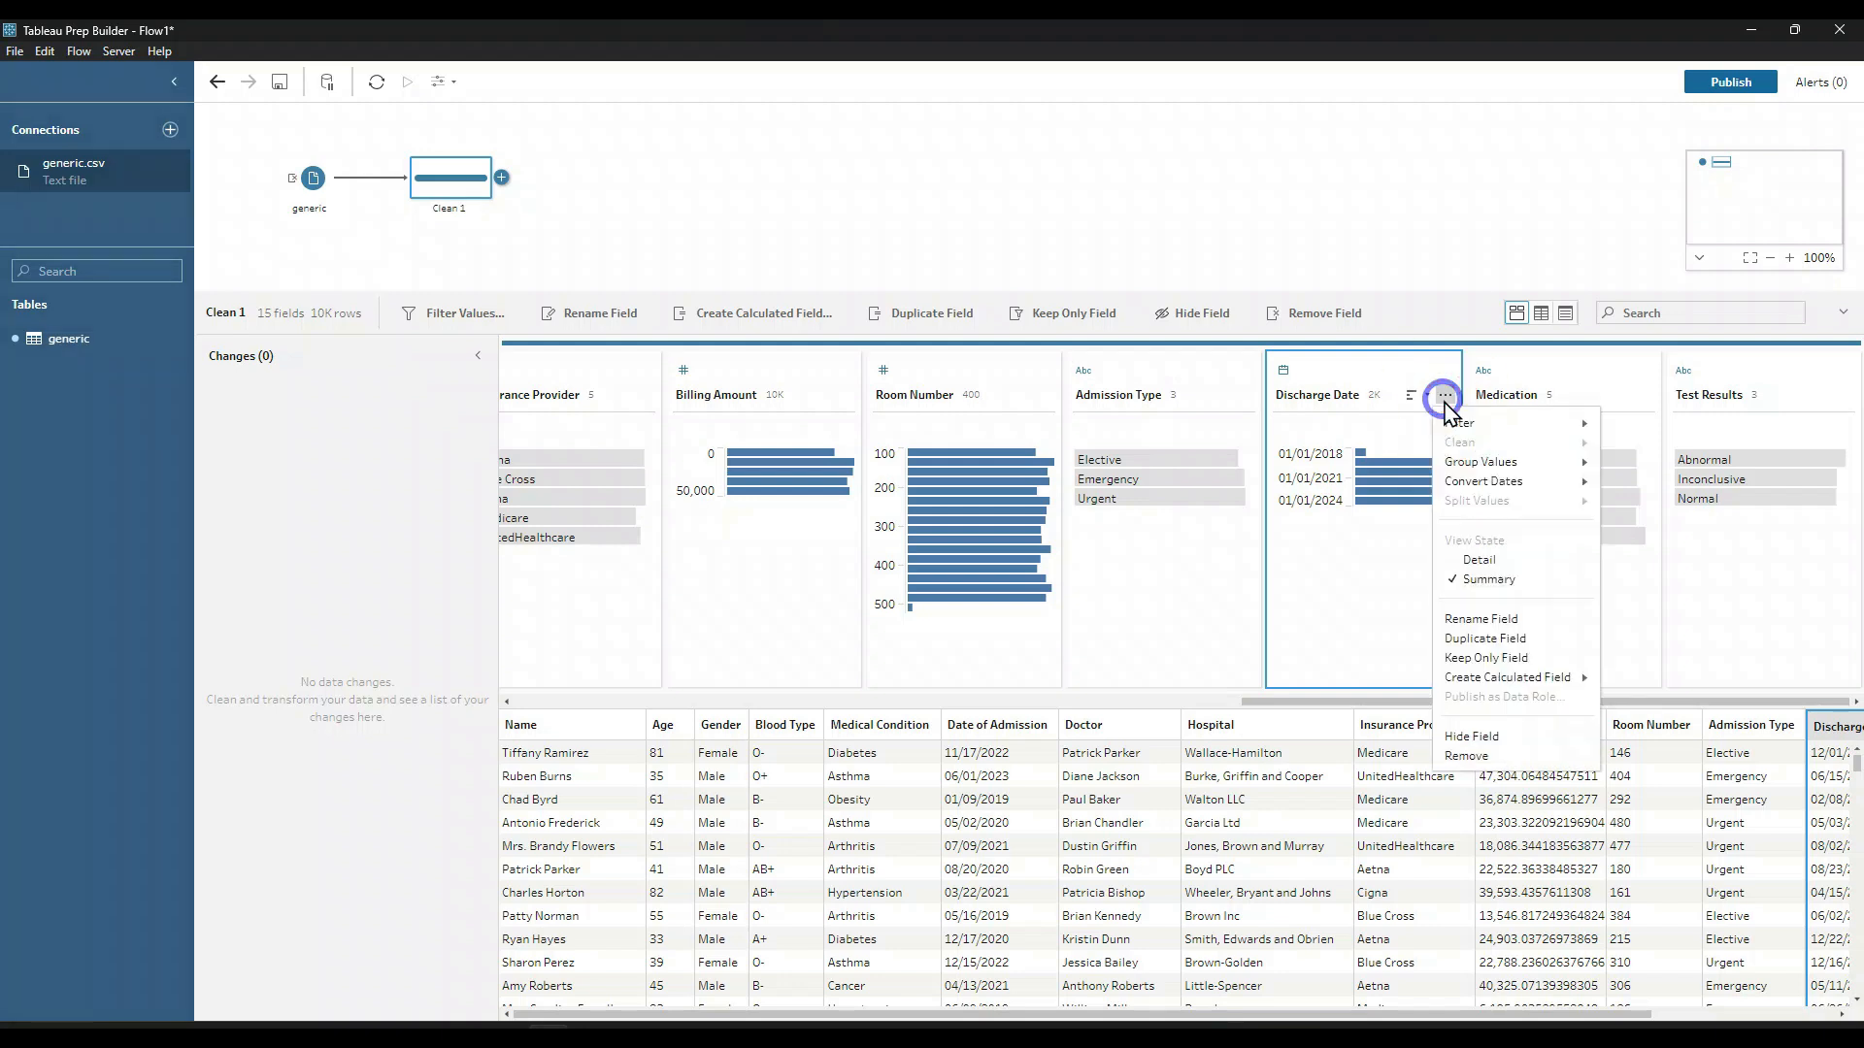
{"action": "mouse_move", "coordinate": [1549, 422]}
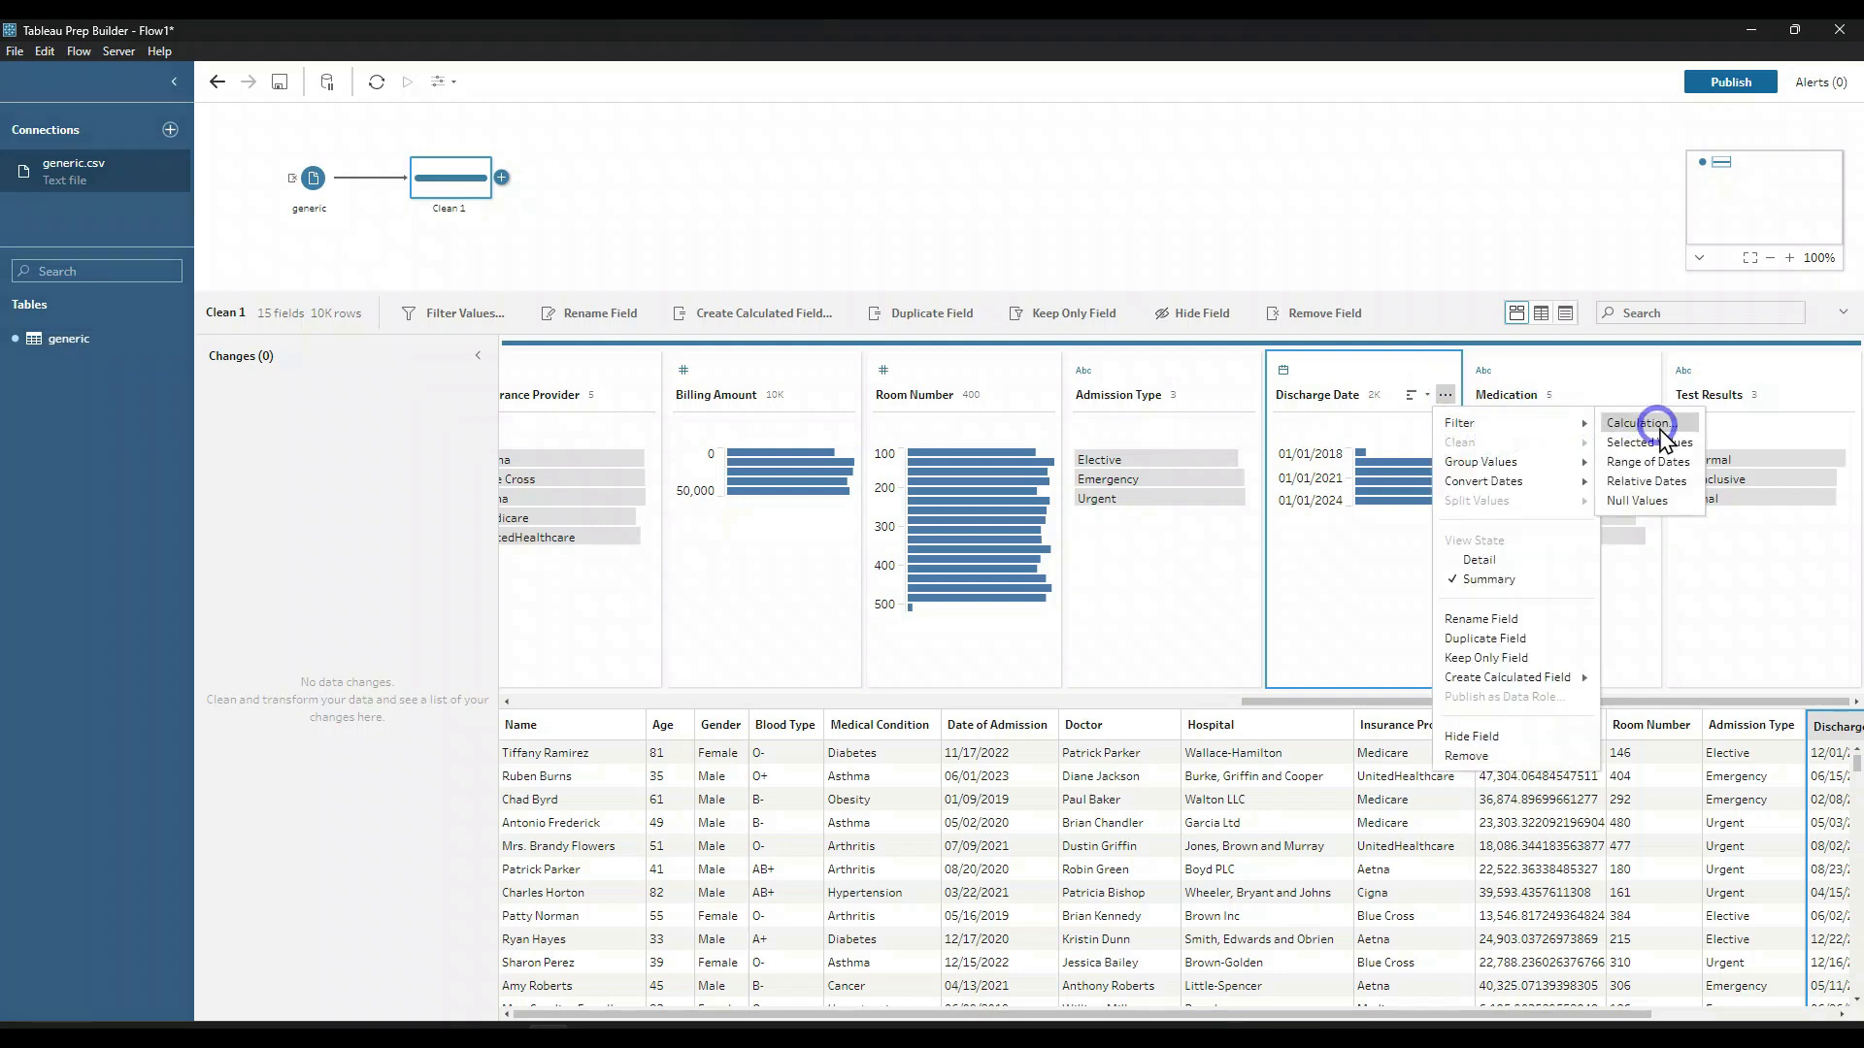
{"action": "left_click", "coordinate": [1659, 458]}
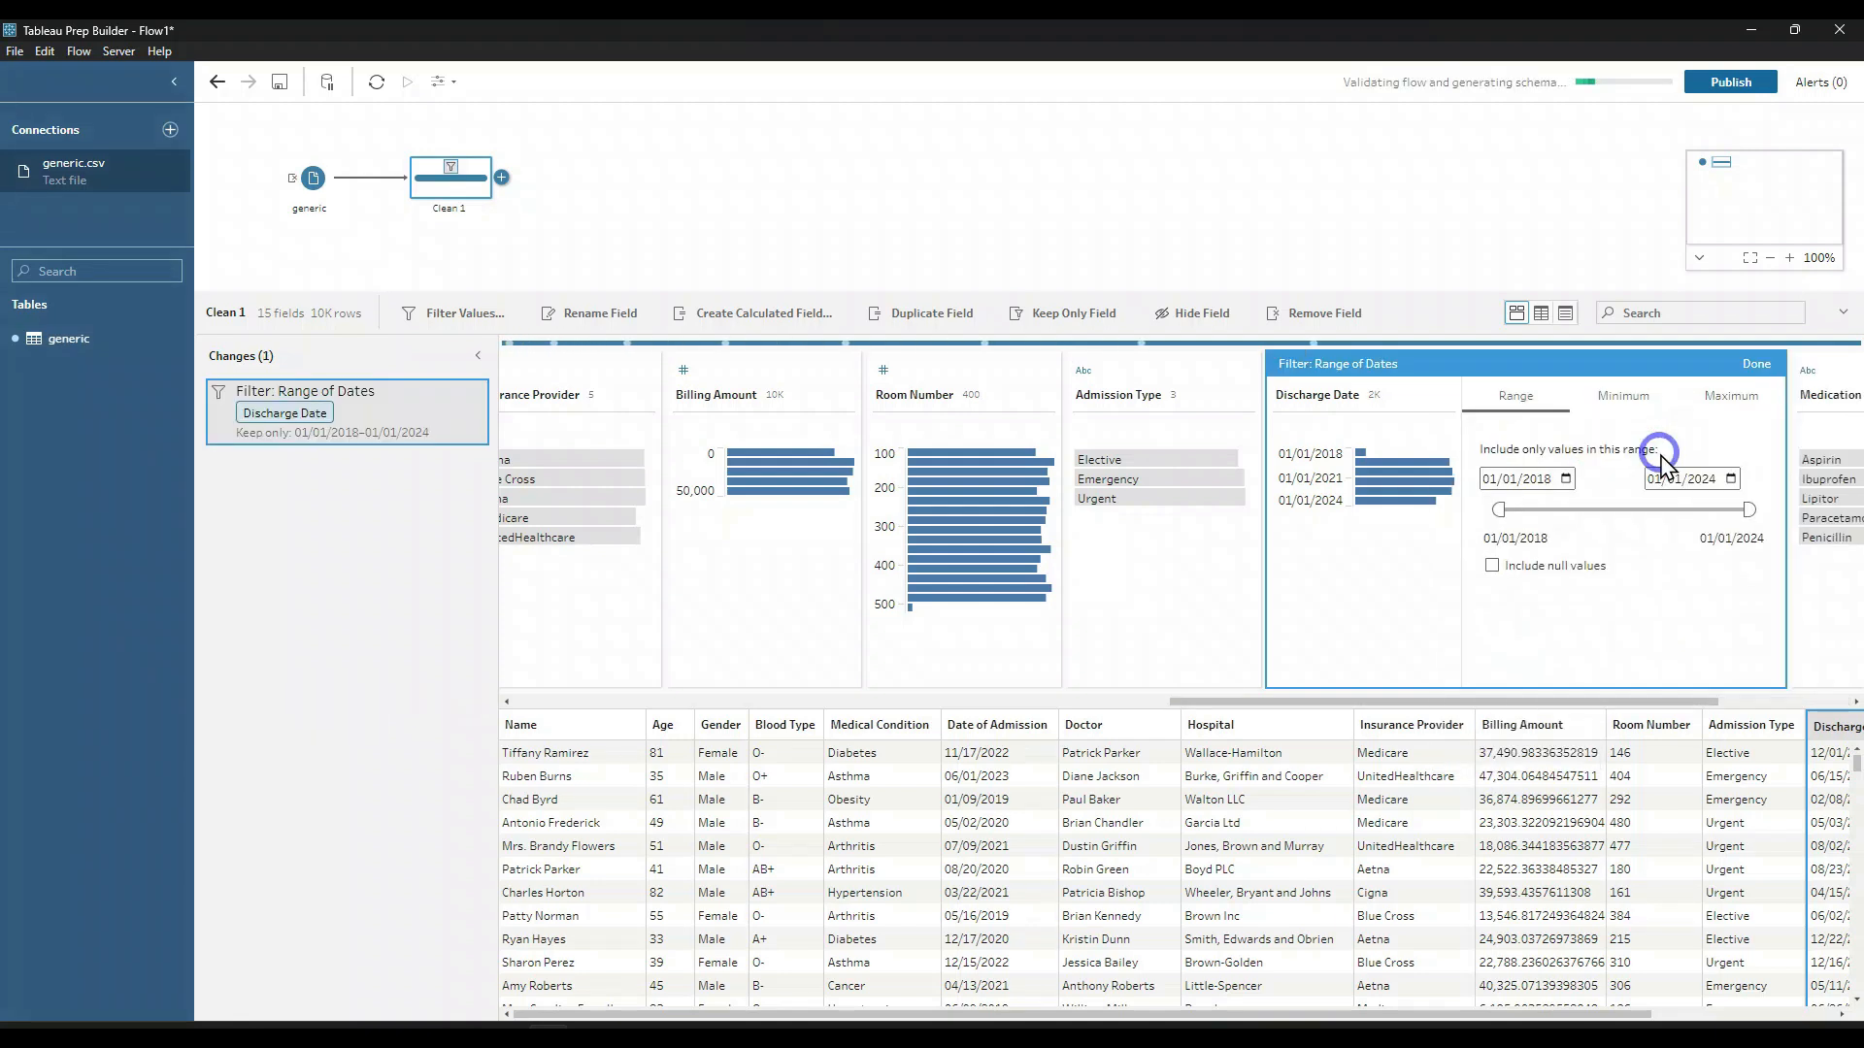
{"action": "left_click", "coordinate": [1552, 477]}
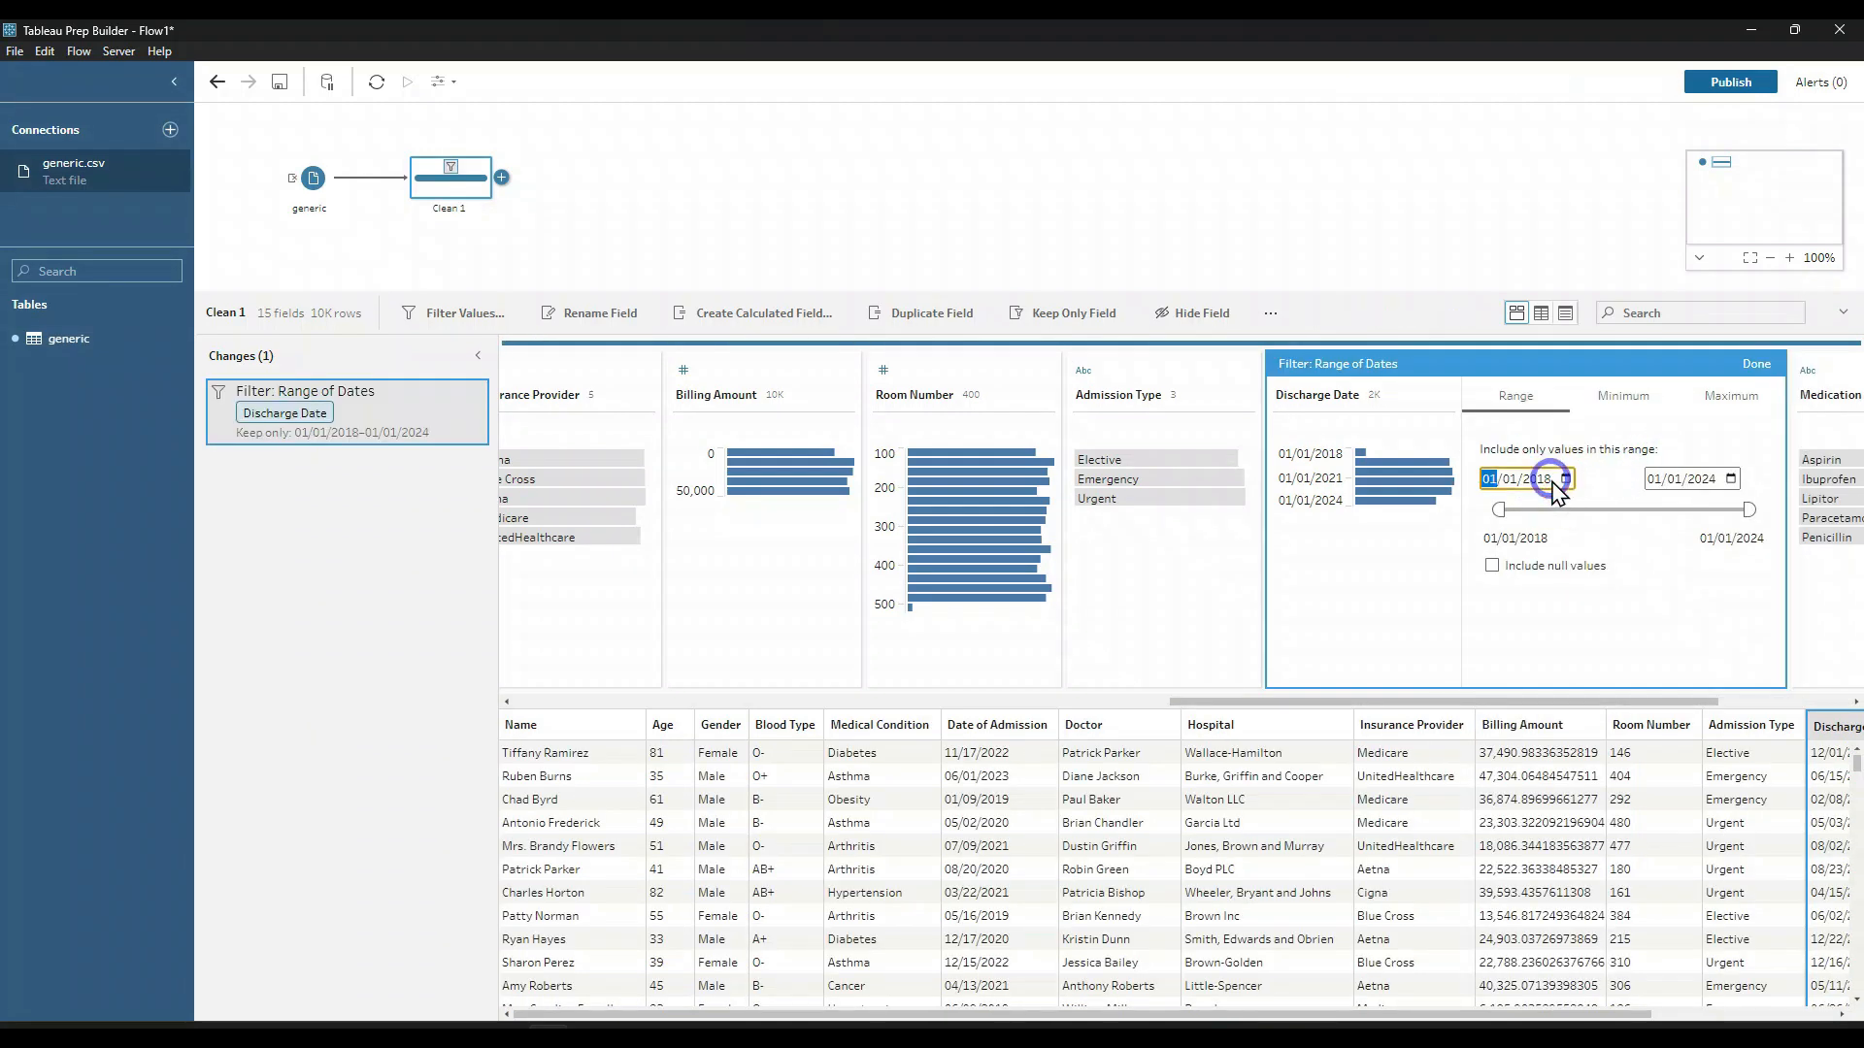
{"action": "left_click", "coordinate": [1538, 478]}
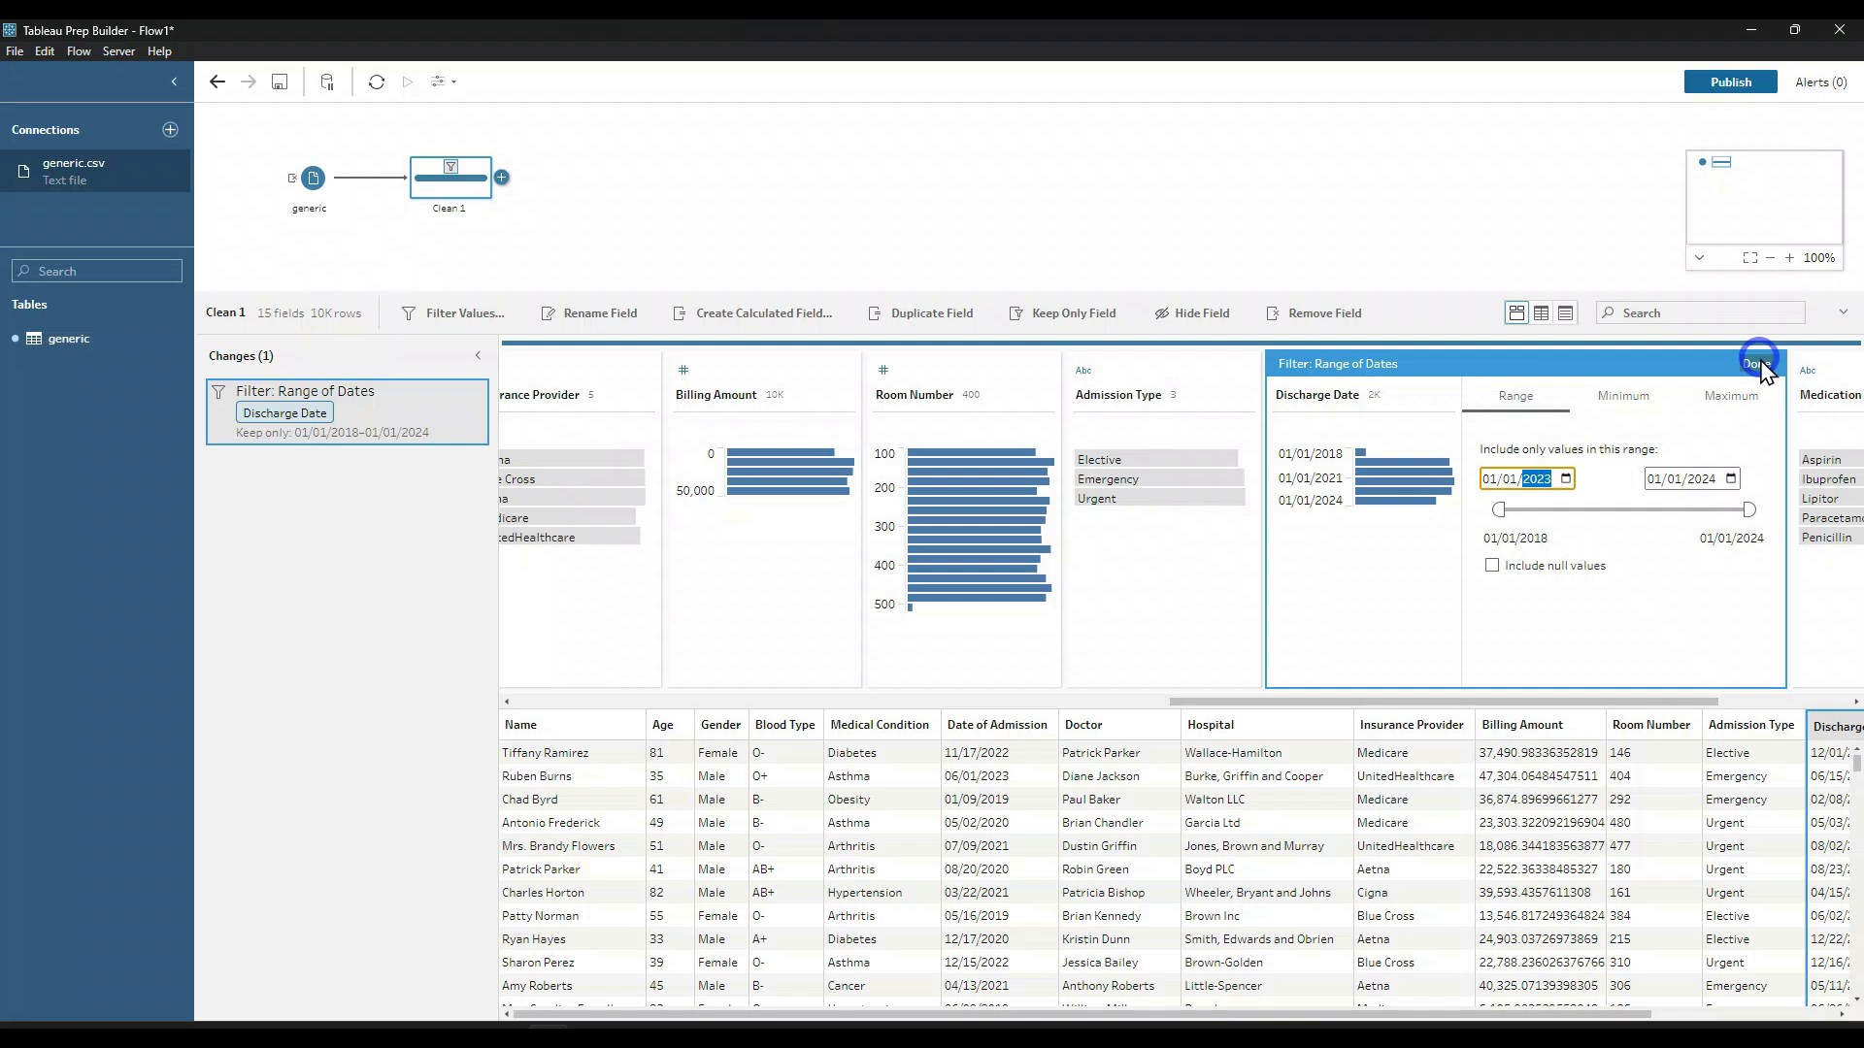
{"action": "left_click", "coordinate": [1655, 597]}
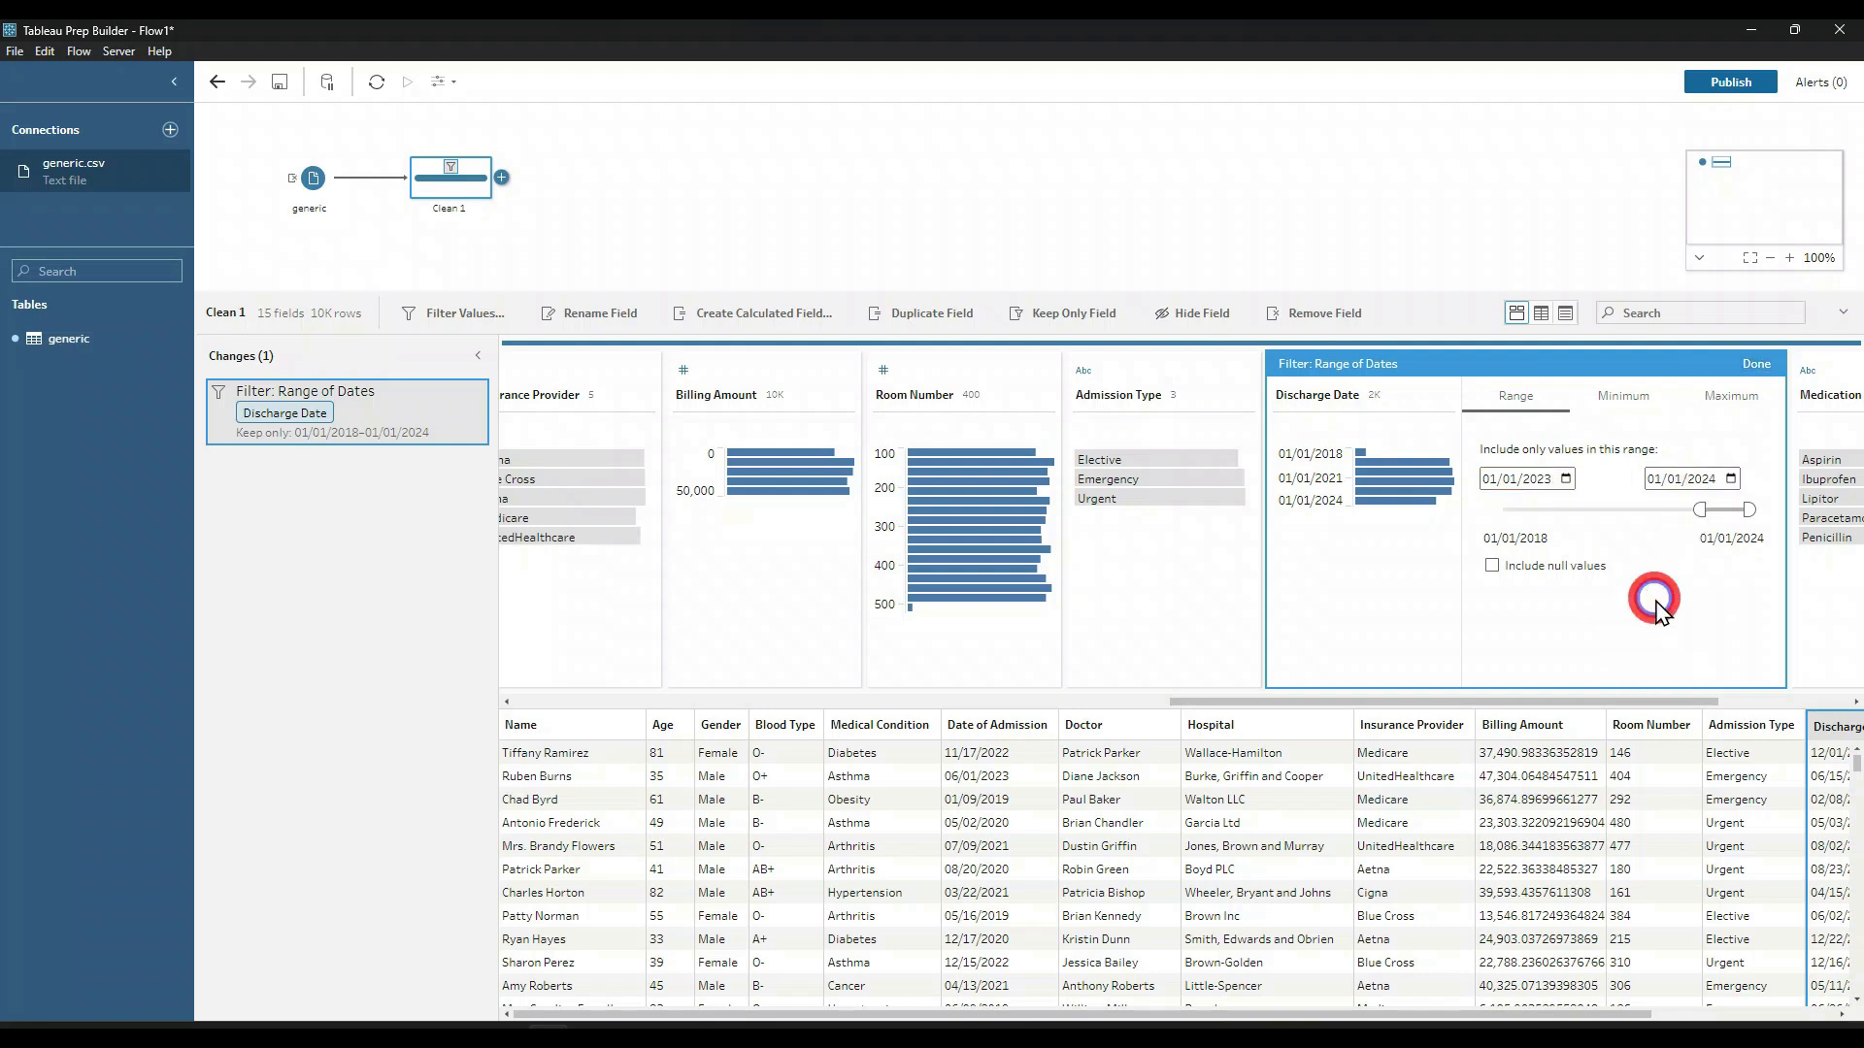
{"action": "left_click", "coordinate": [1759, 365]}
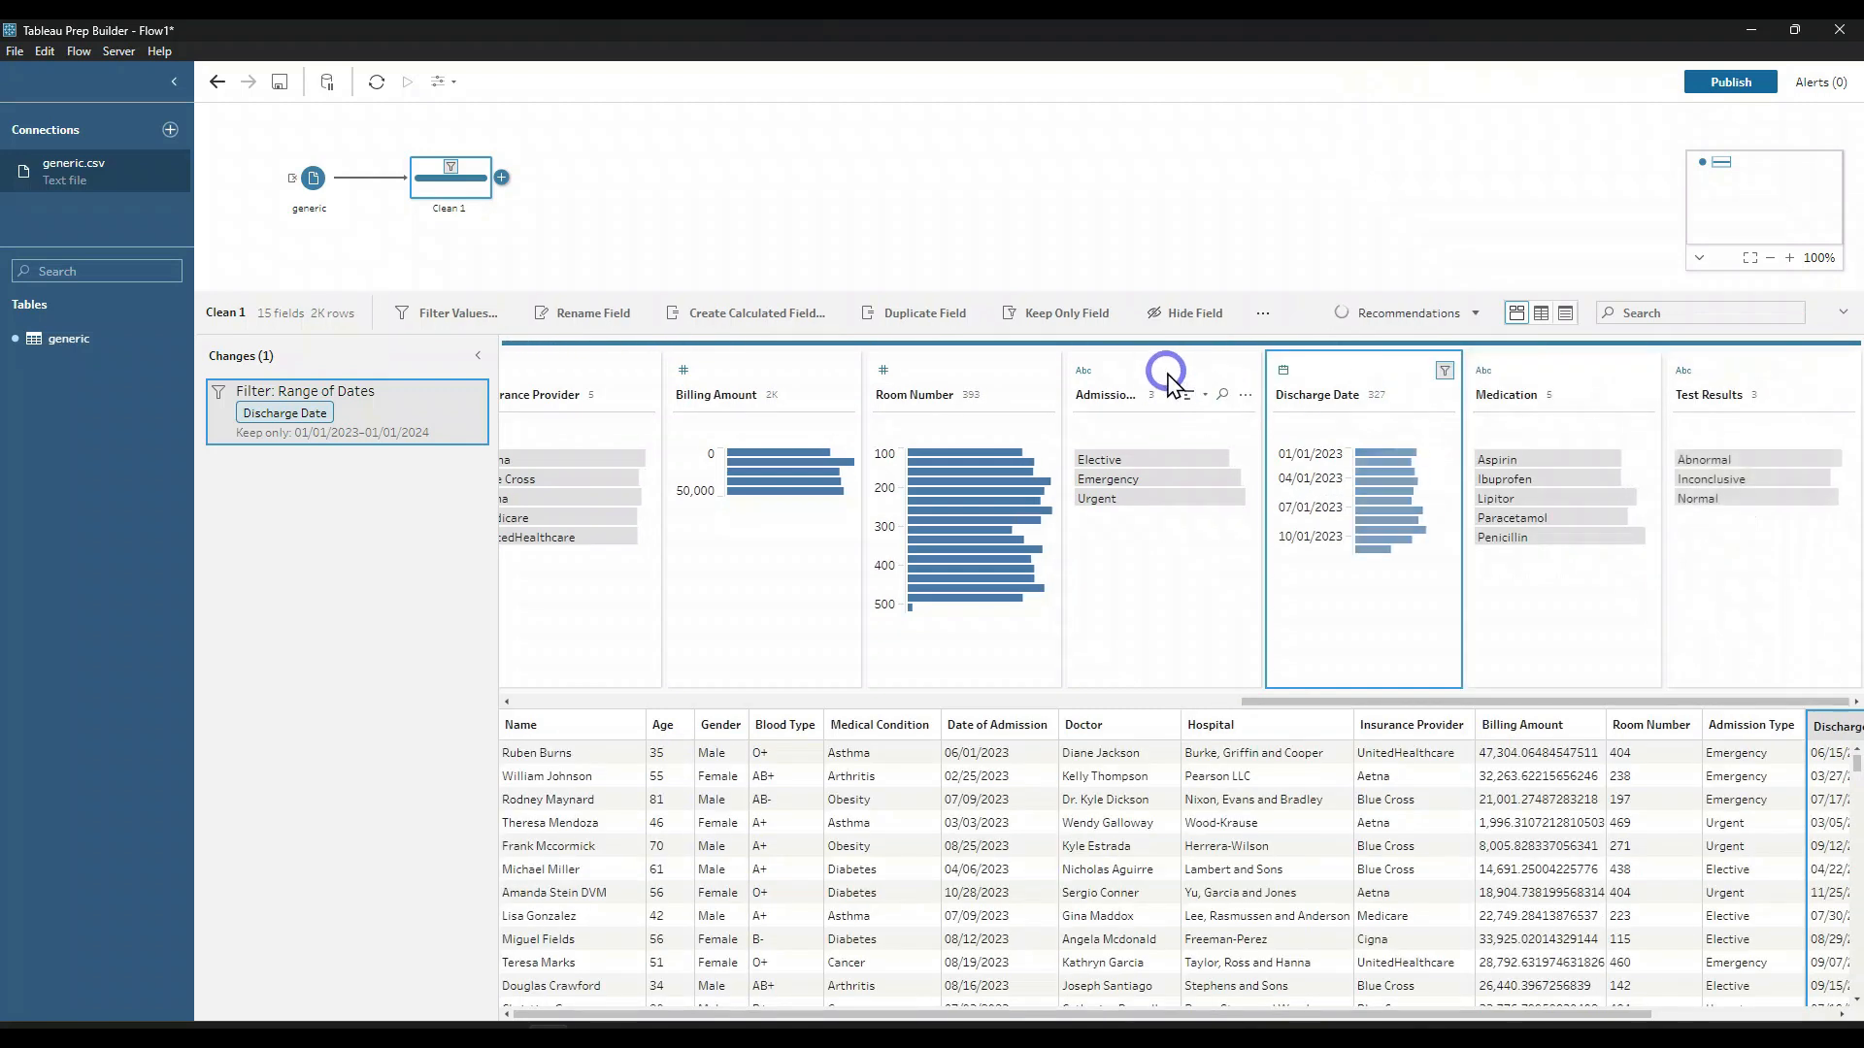
Step: Remove the Room Number and Admission Type fields from the Clean step
{"action": "left_click", "coordinate": [946, 371]}
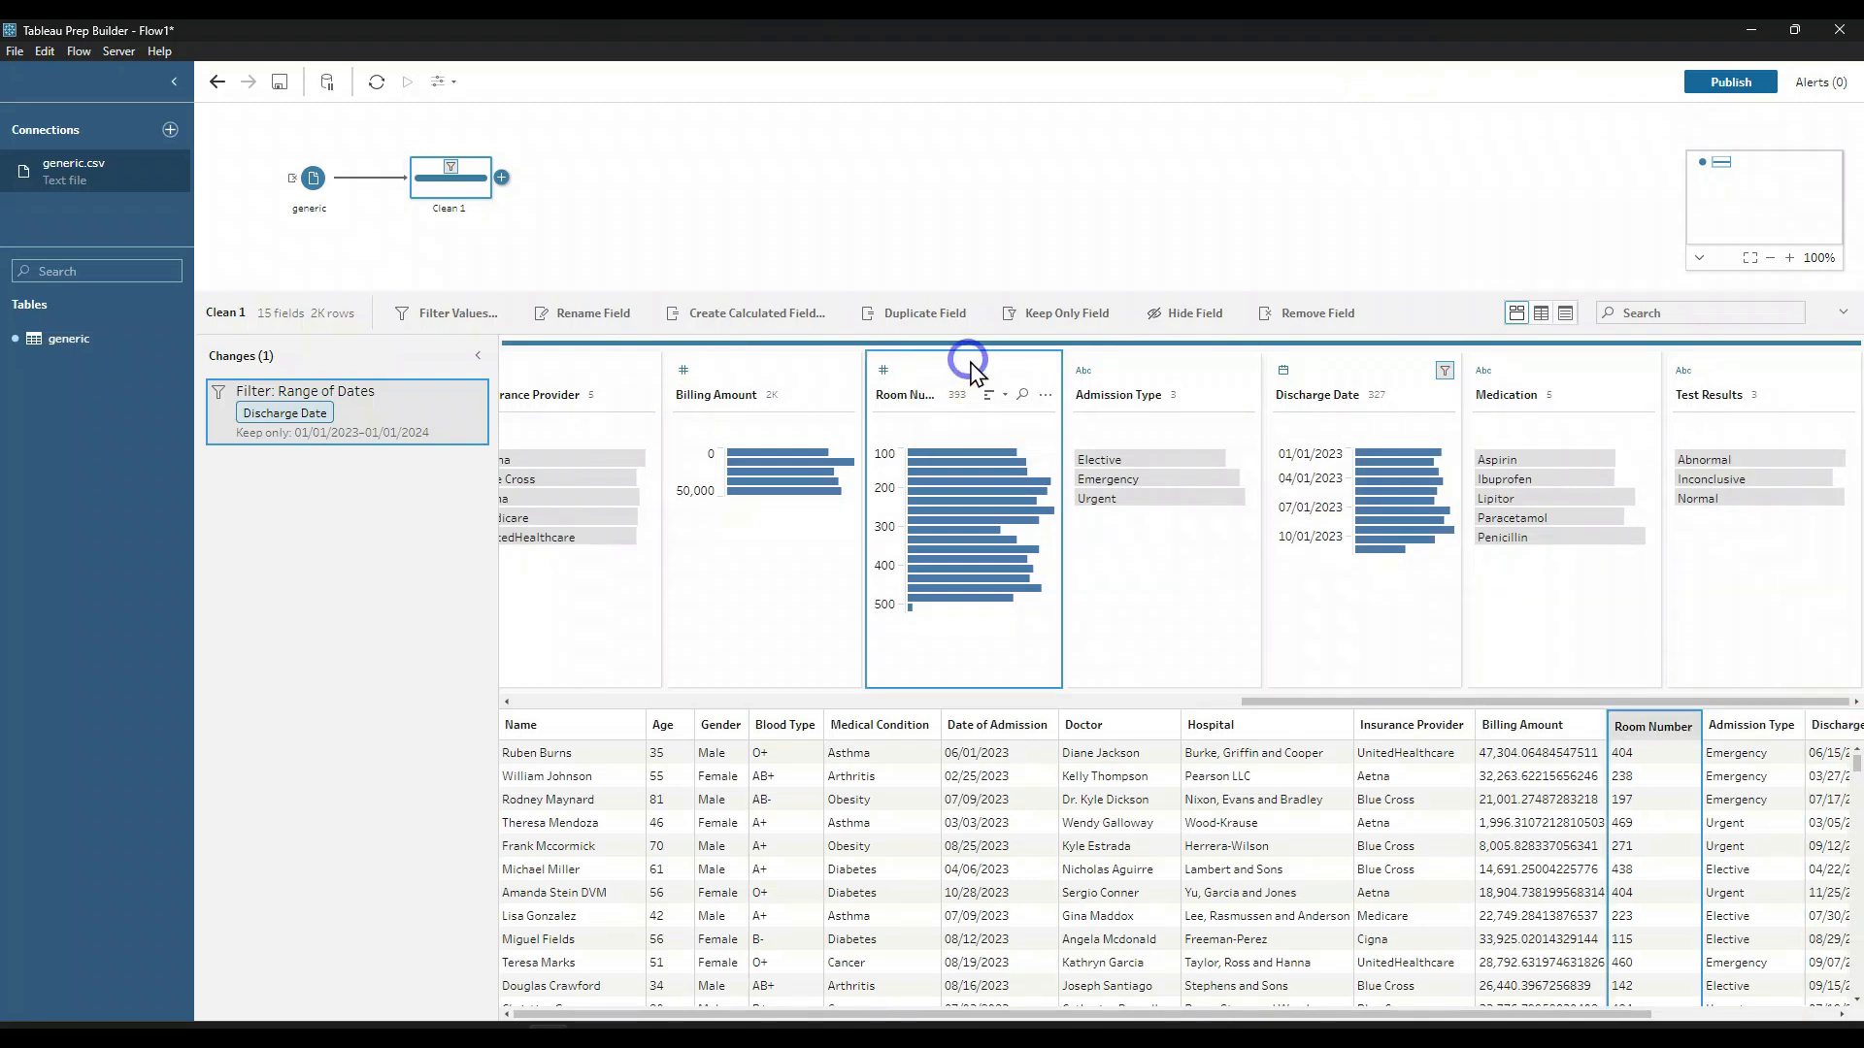
{"action": "left_click", "coordinate": [1114, 370], "text": "ctrl"}
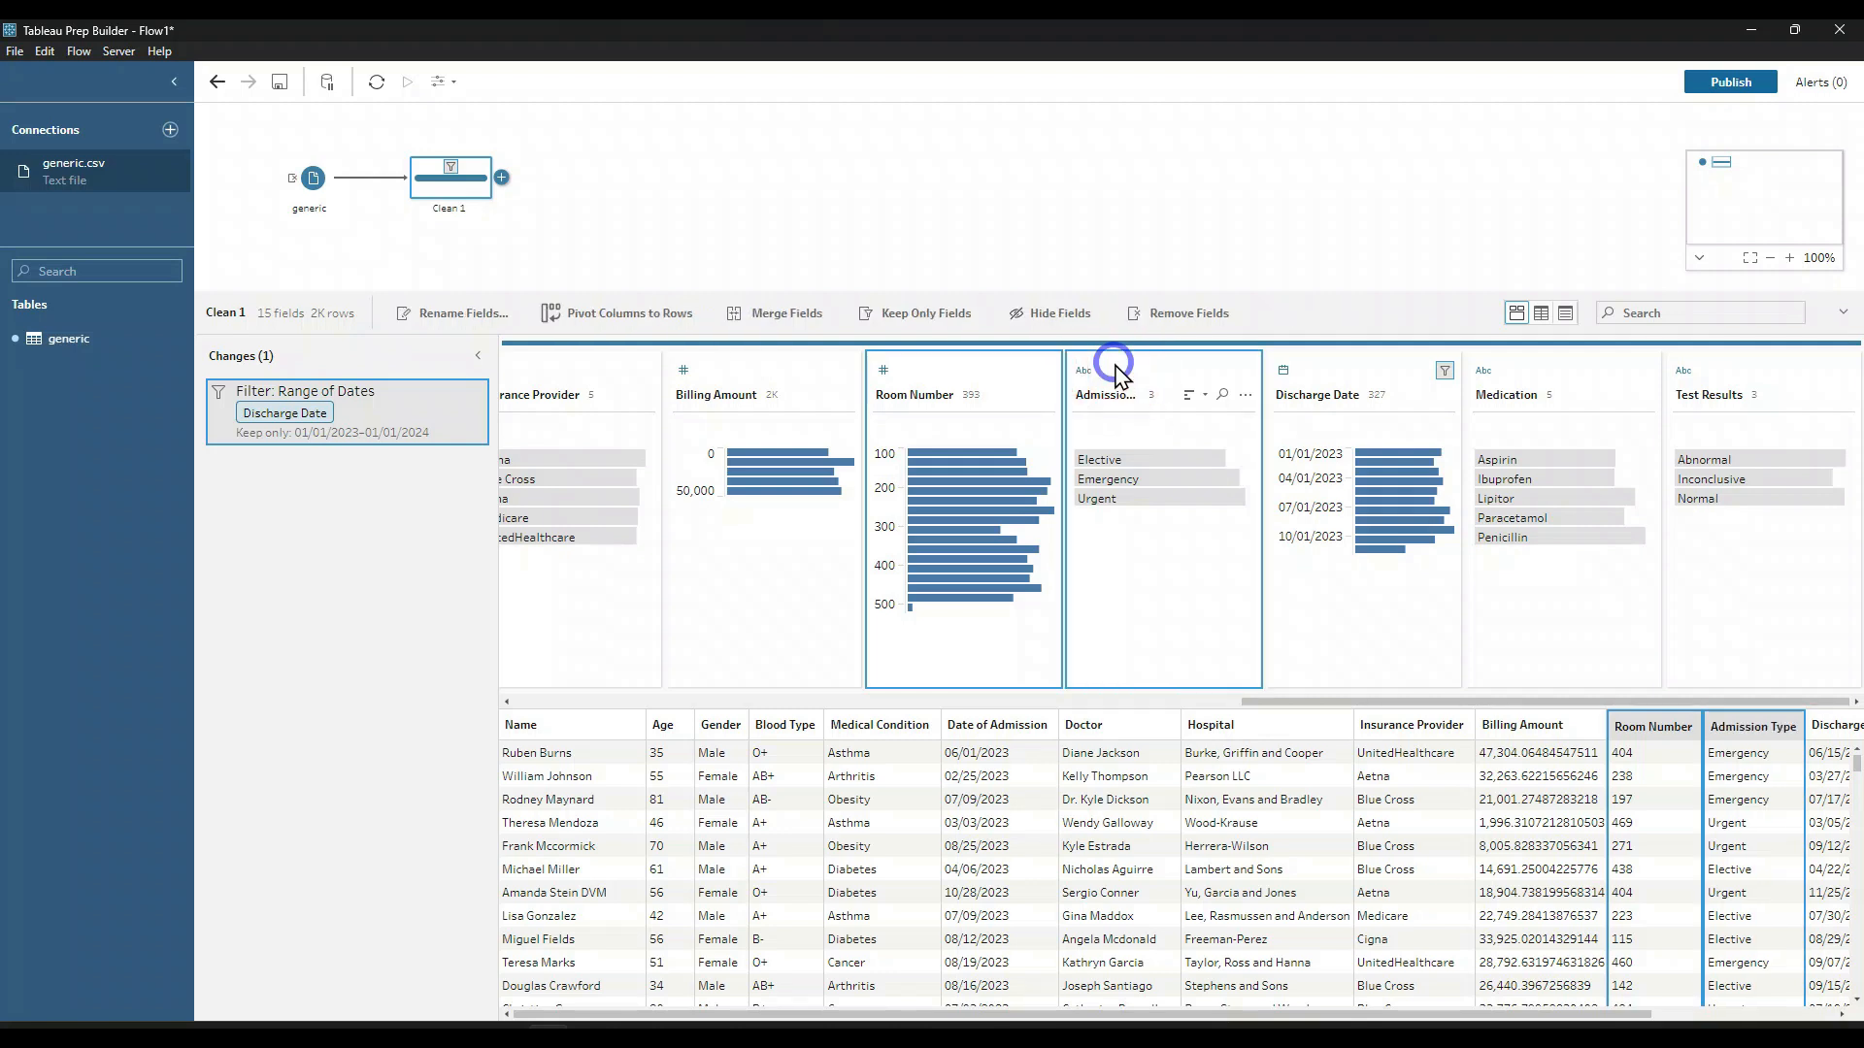
{"action": "left_click", "coordinate": [1179, 314]}
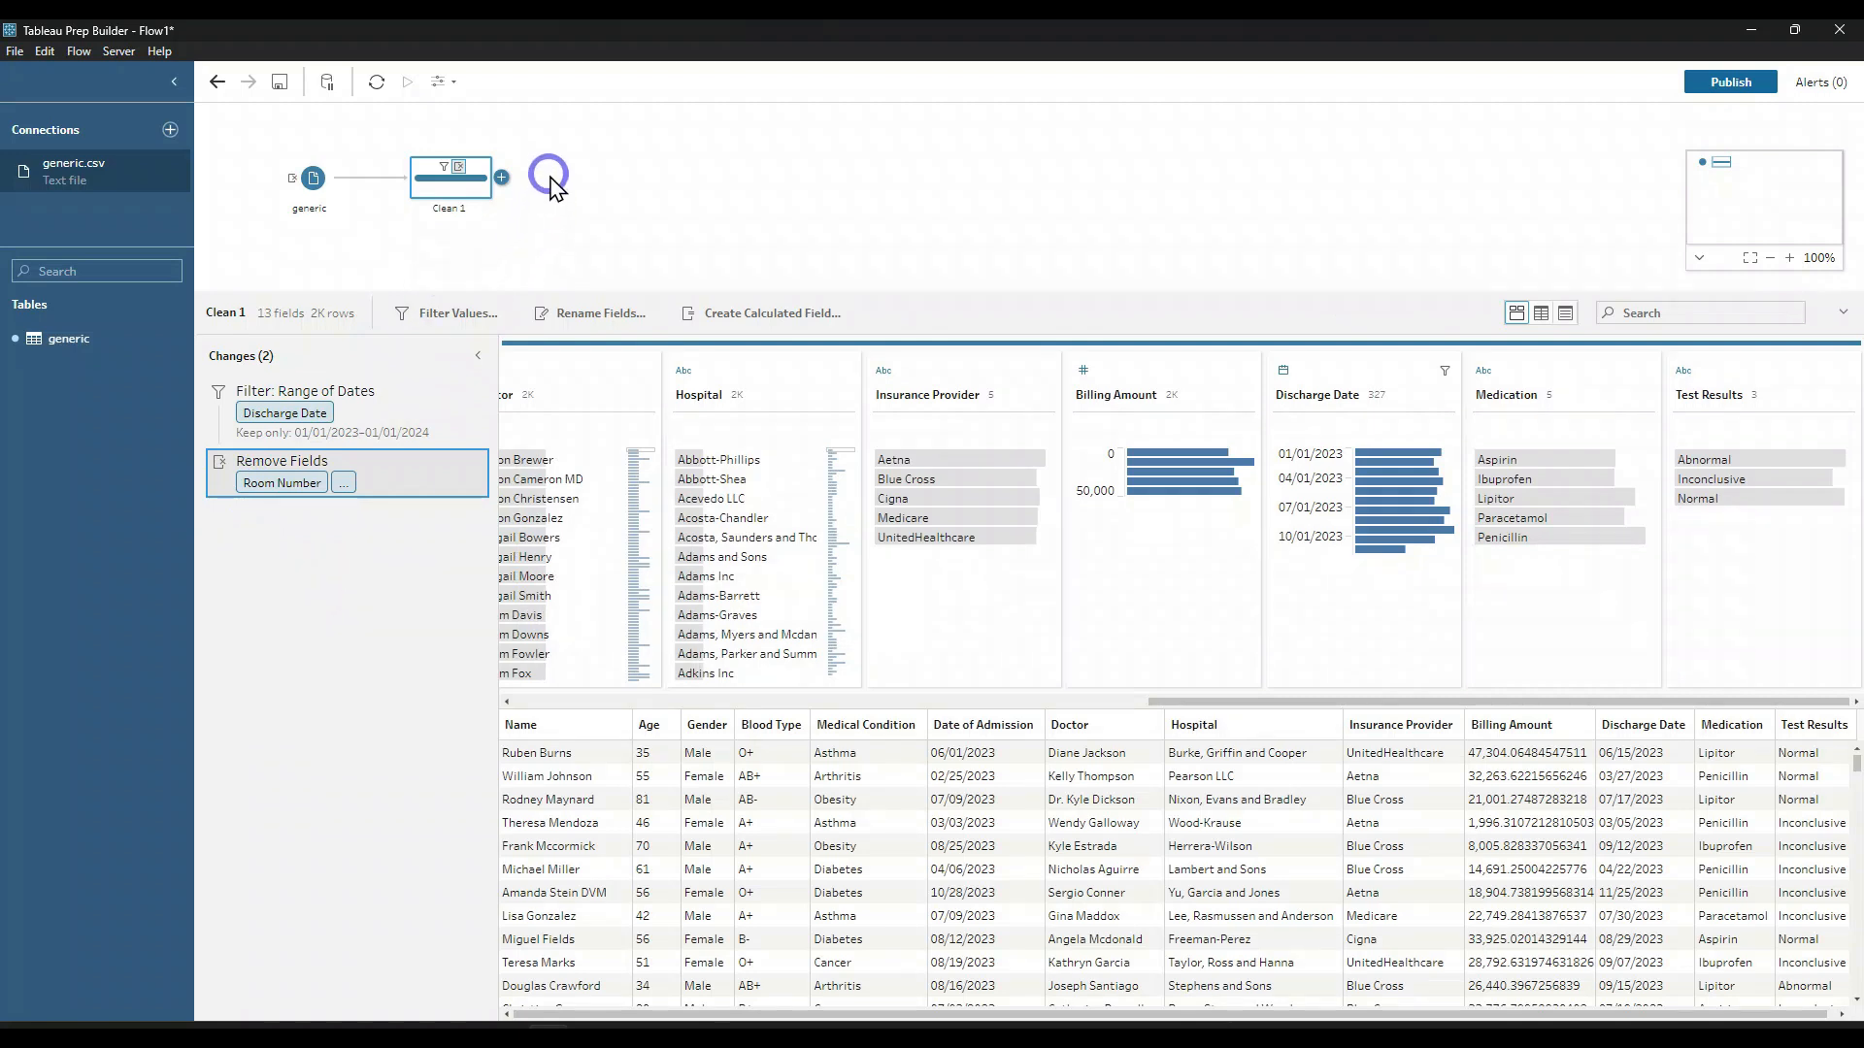
Step: Add an Output step after the Clean step and name the output file "generic 2023 -2024"
{"action": "left_click", "coordinate": [503, 178]}
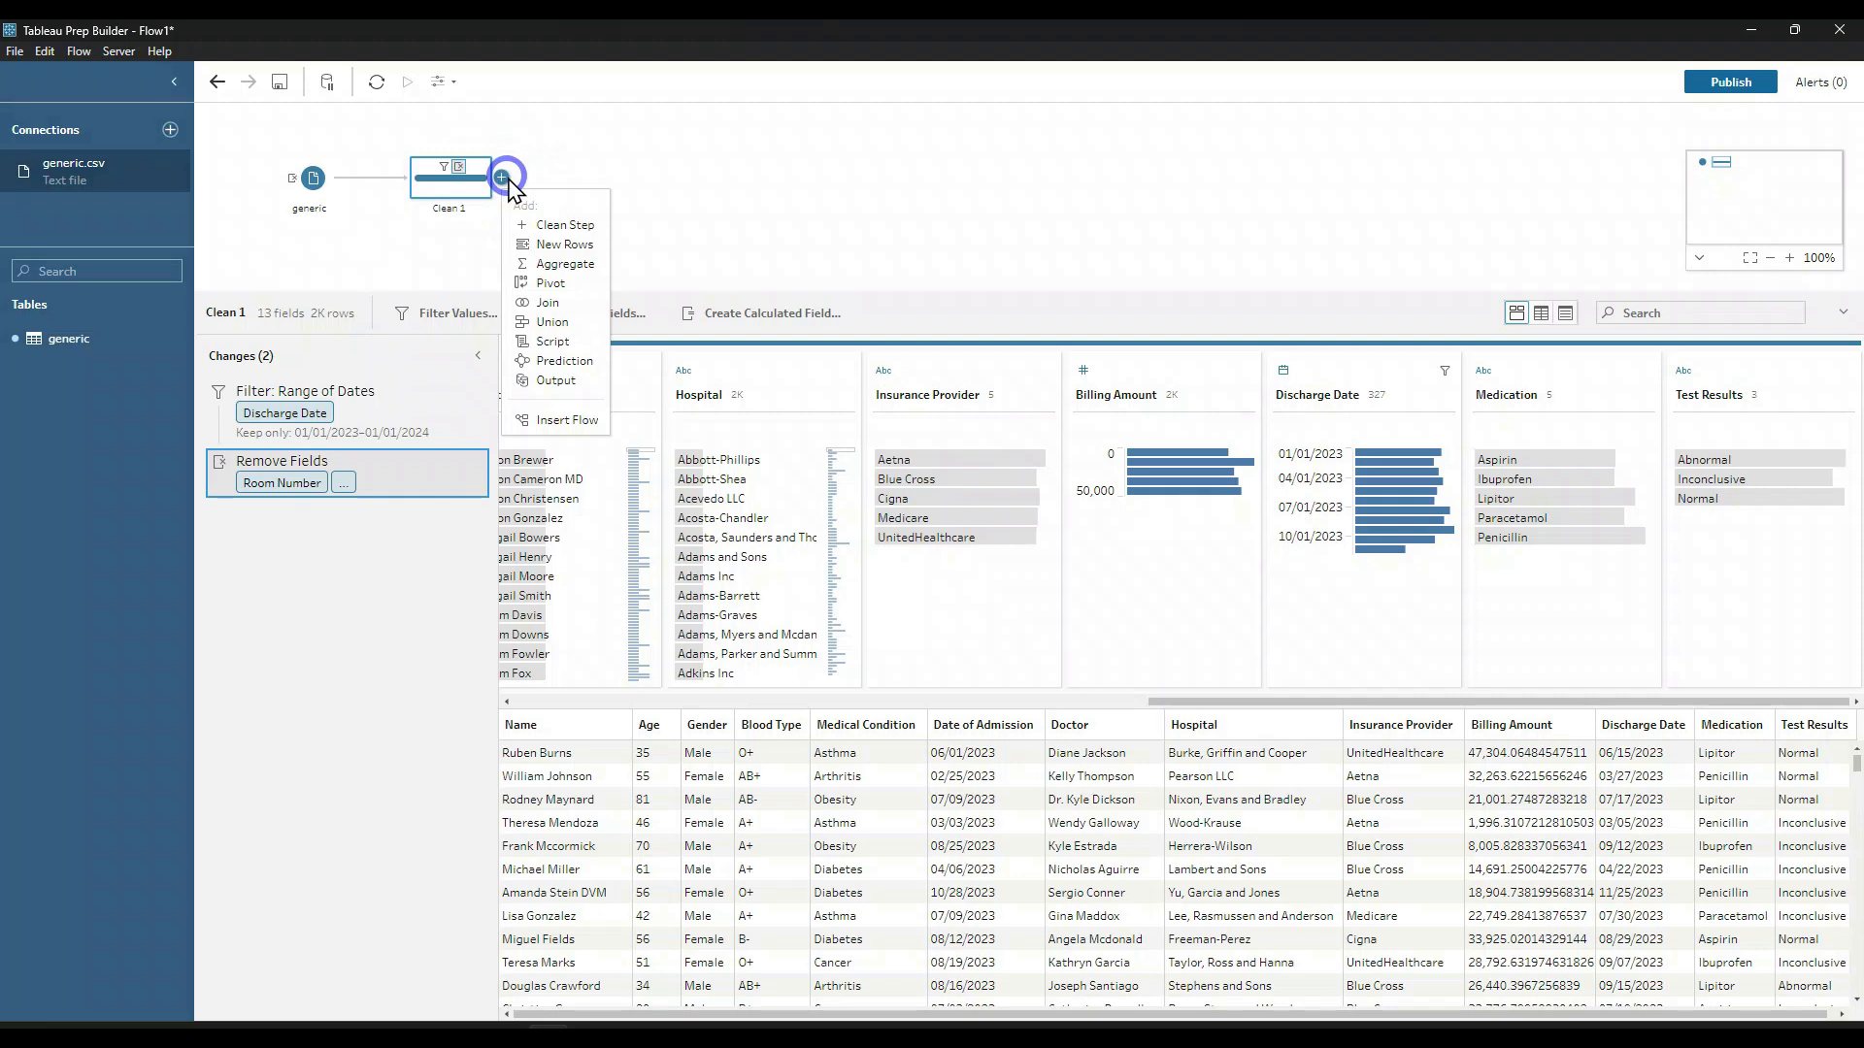
{"action": "left_click", "coordinate": [555, 380]}
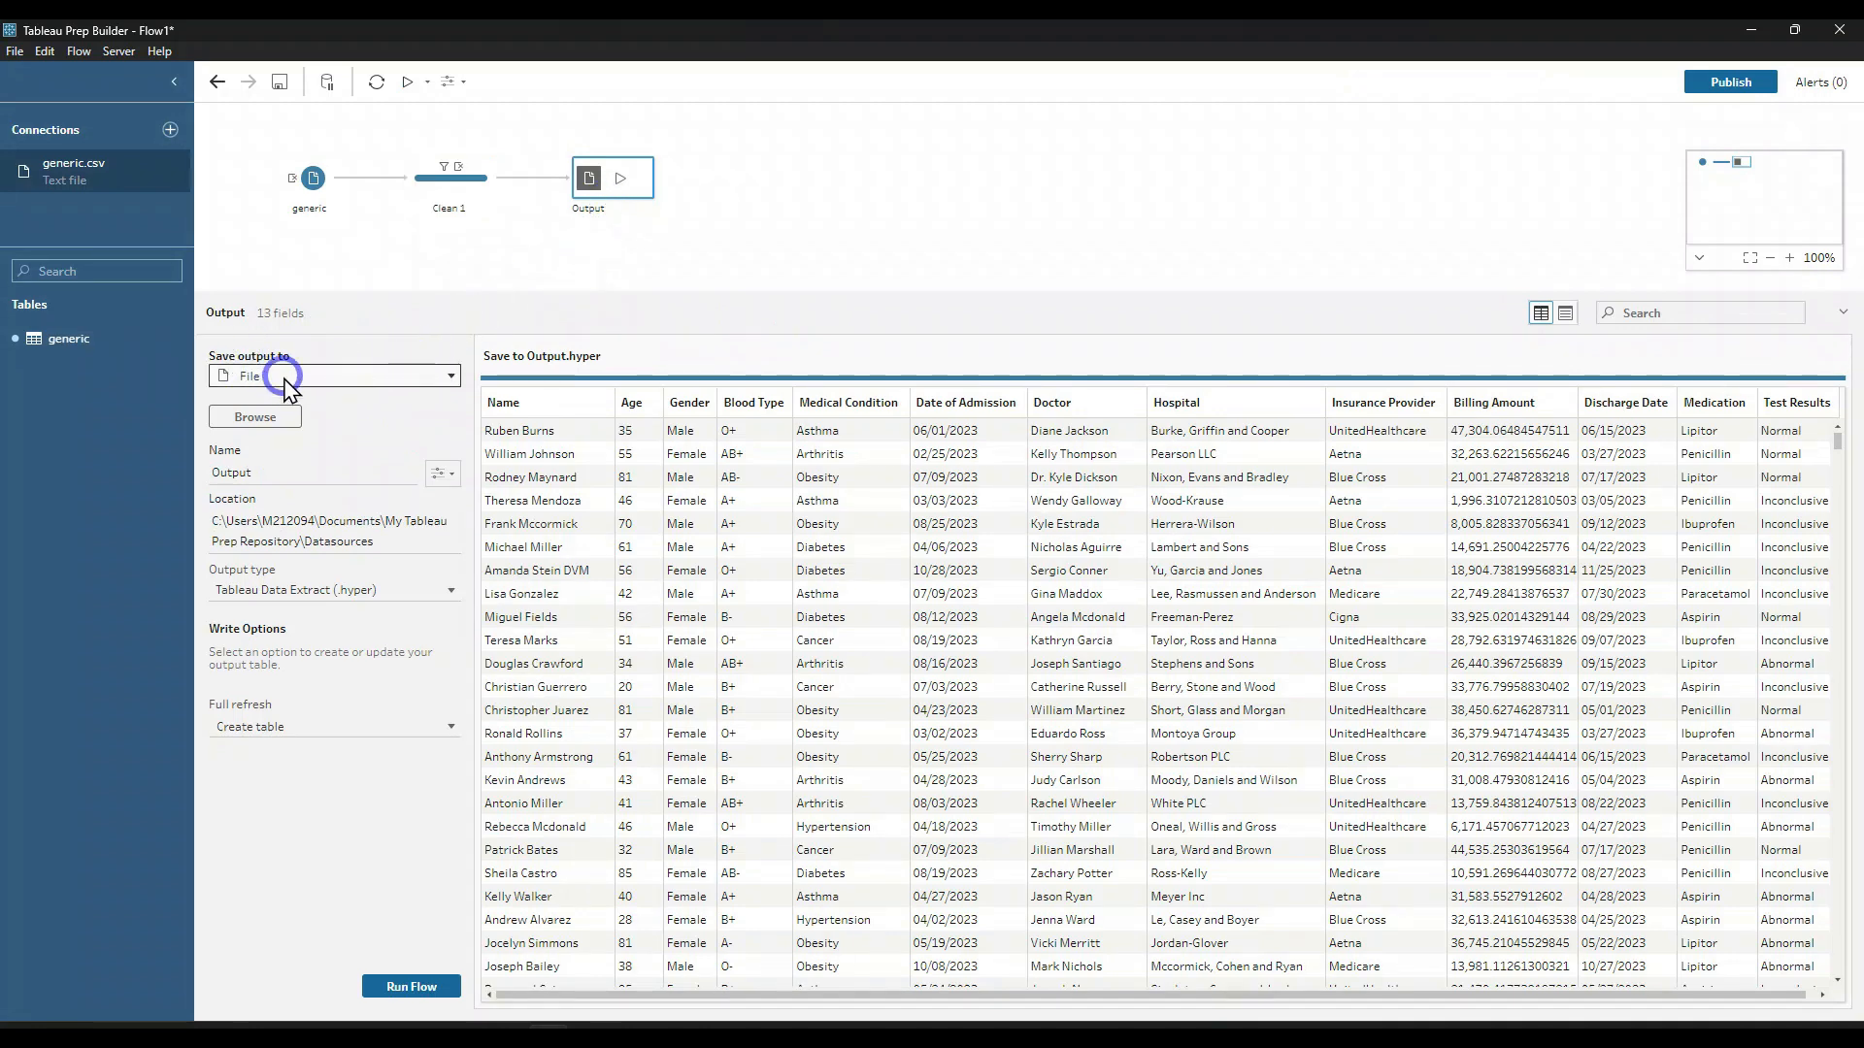
{"action": "double_click", "coordinate": [321, 468]}
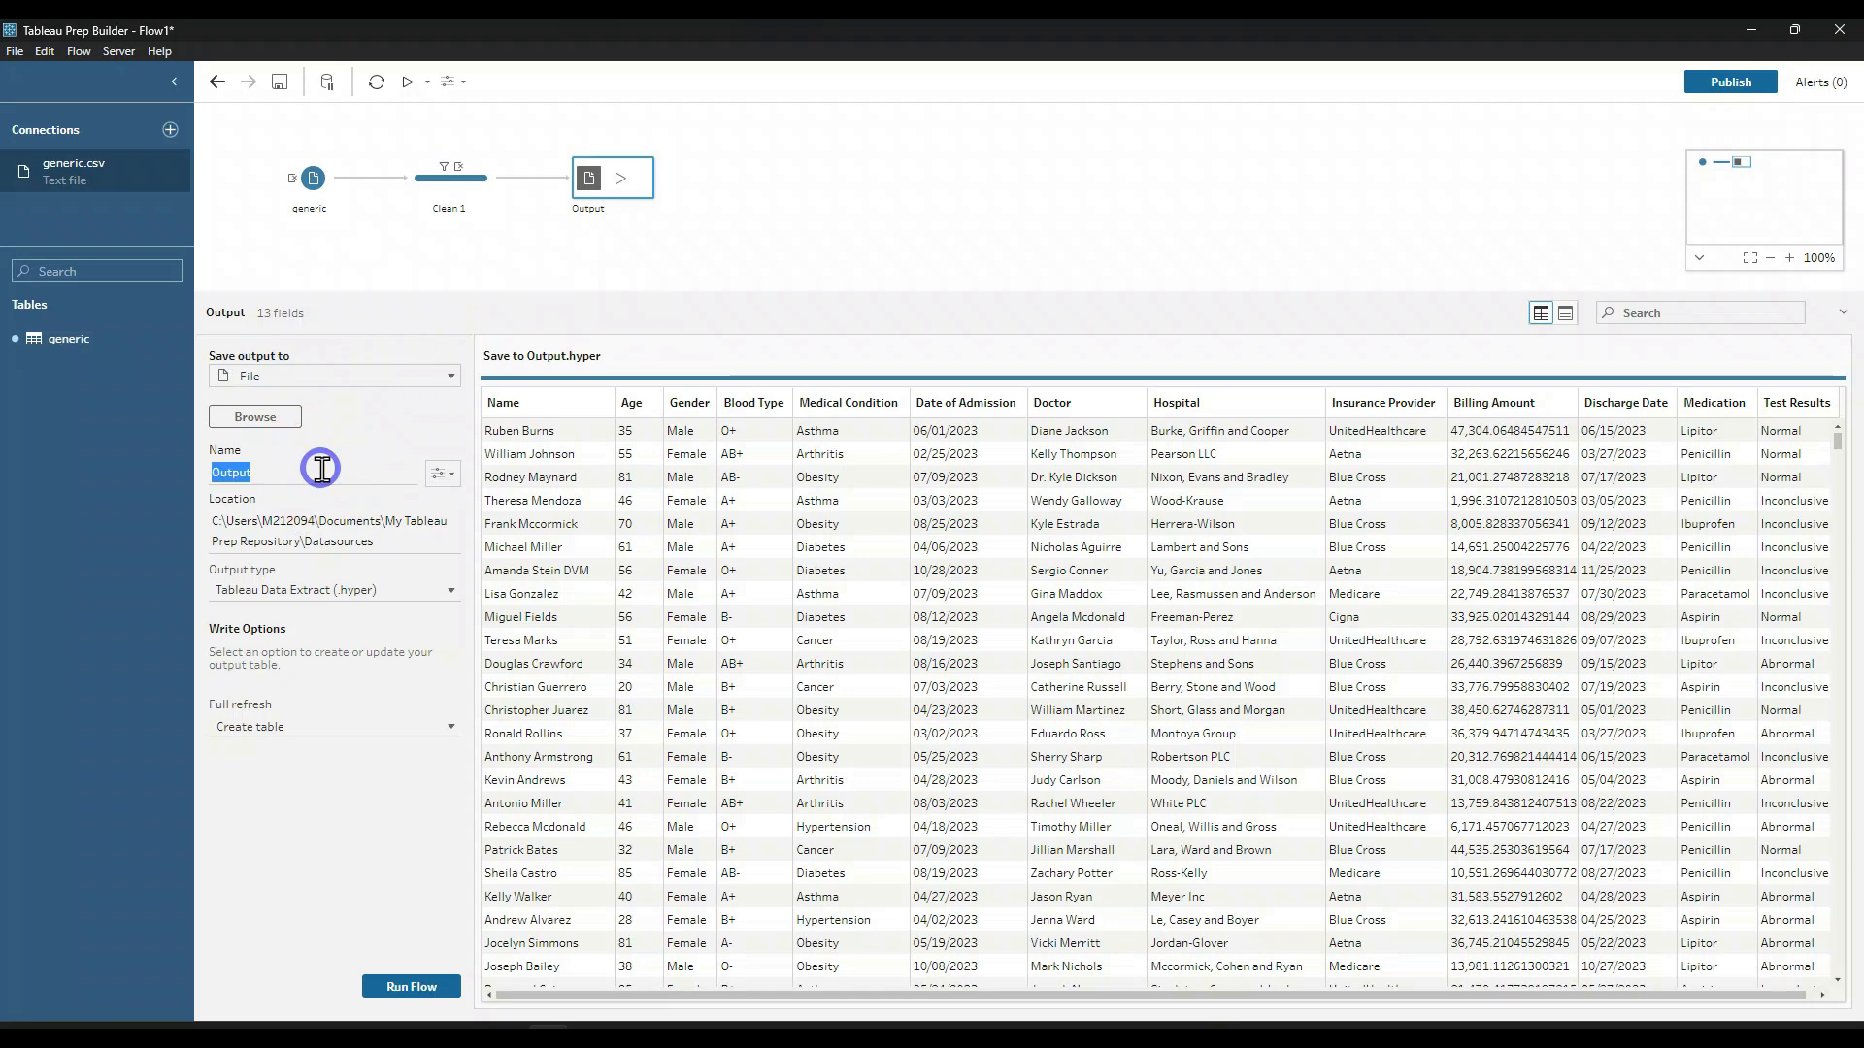
{"action": "type", "text": "generic 2023 -2024"}
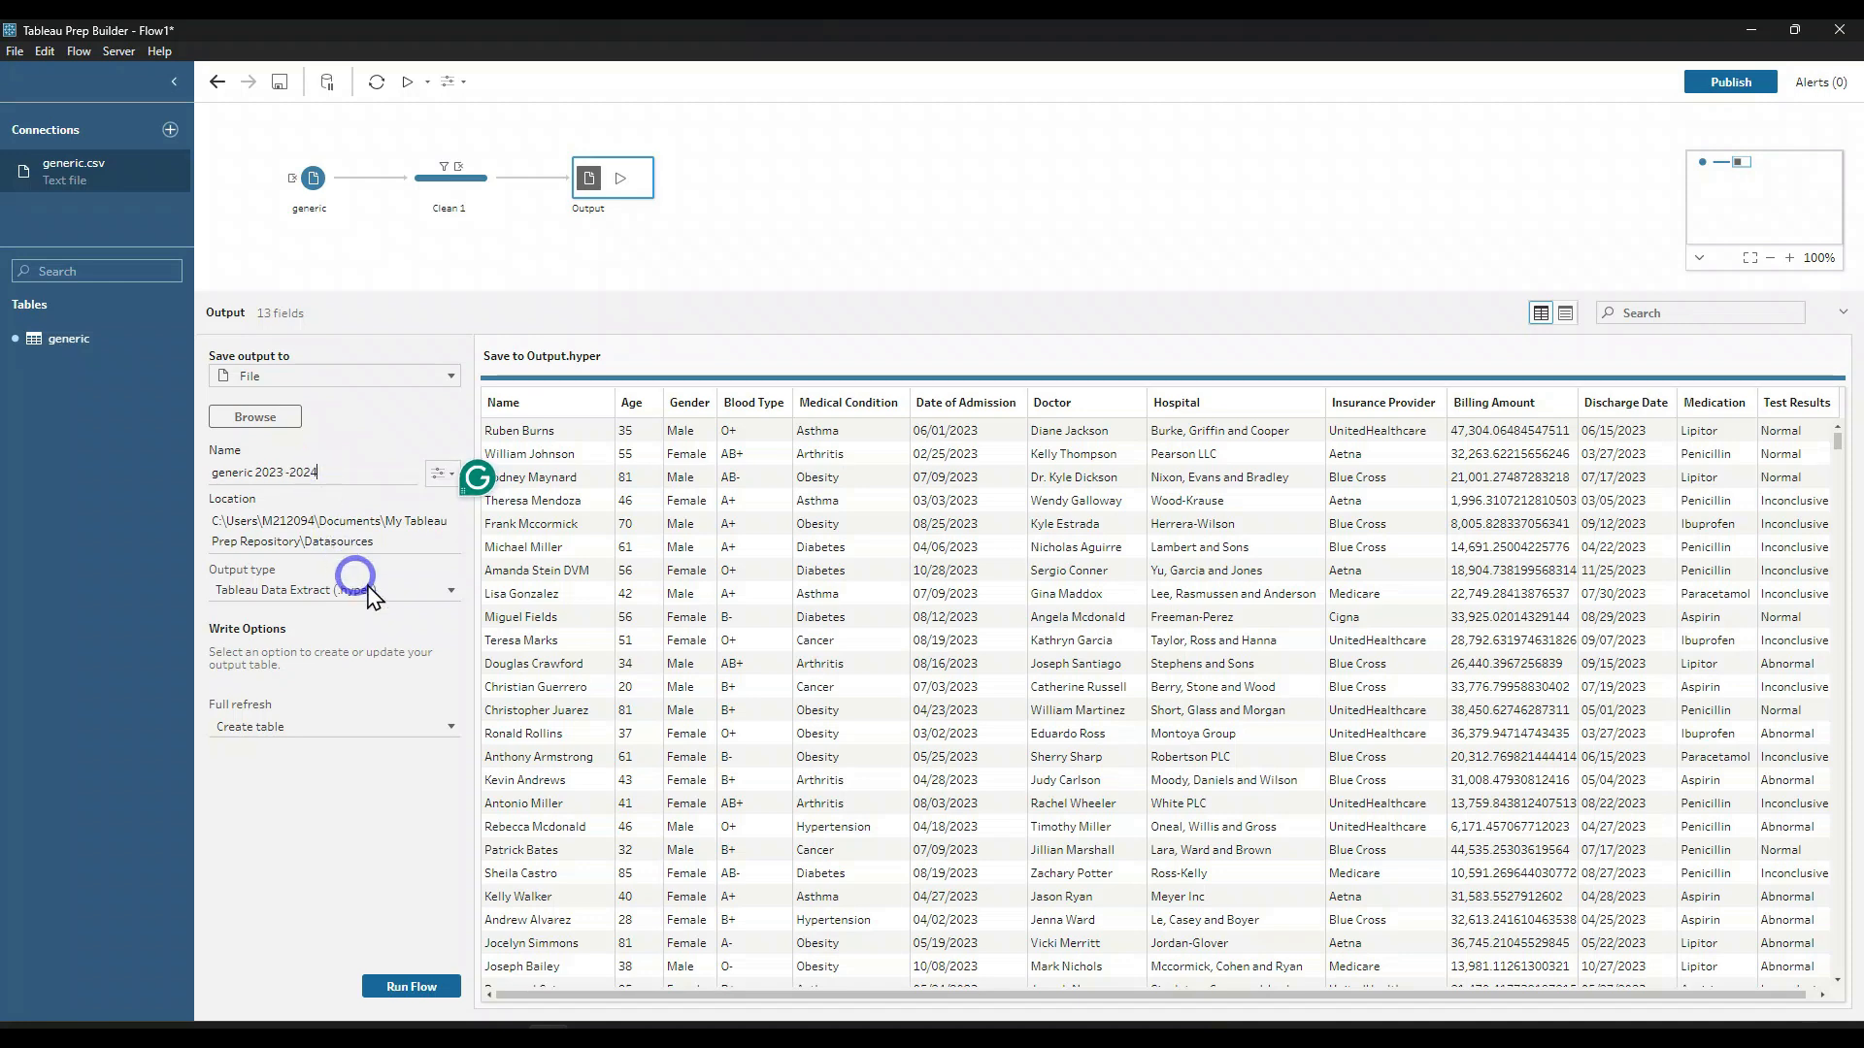
{"action": "left_click", "coordinate": [392, 541]}
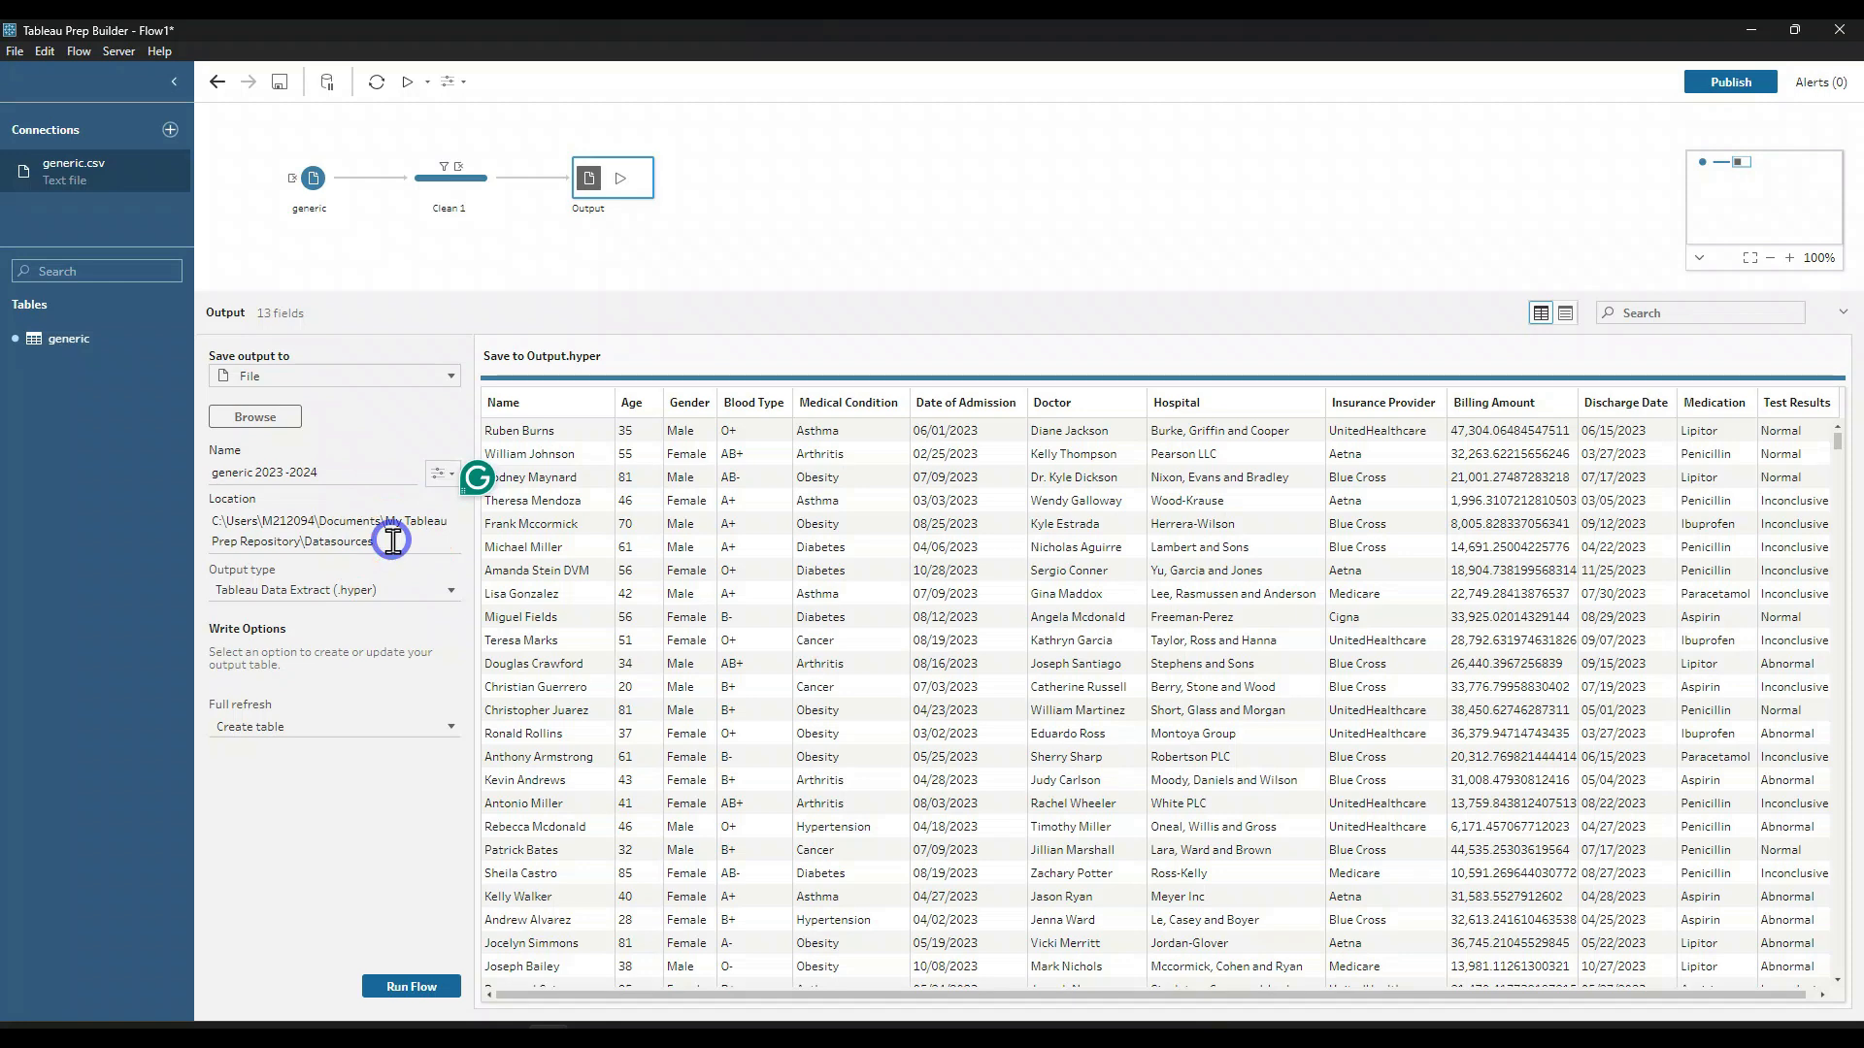
Step: Set the output type to Comma Separated Values (.csv) and run the flow to write the file
{"action": "left_click", "coordinate": [350, 595]}
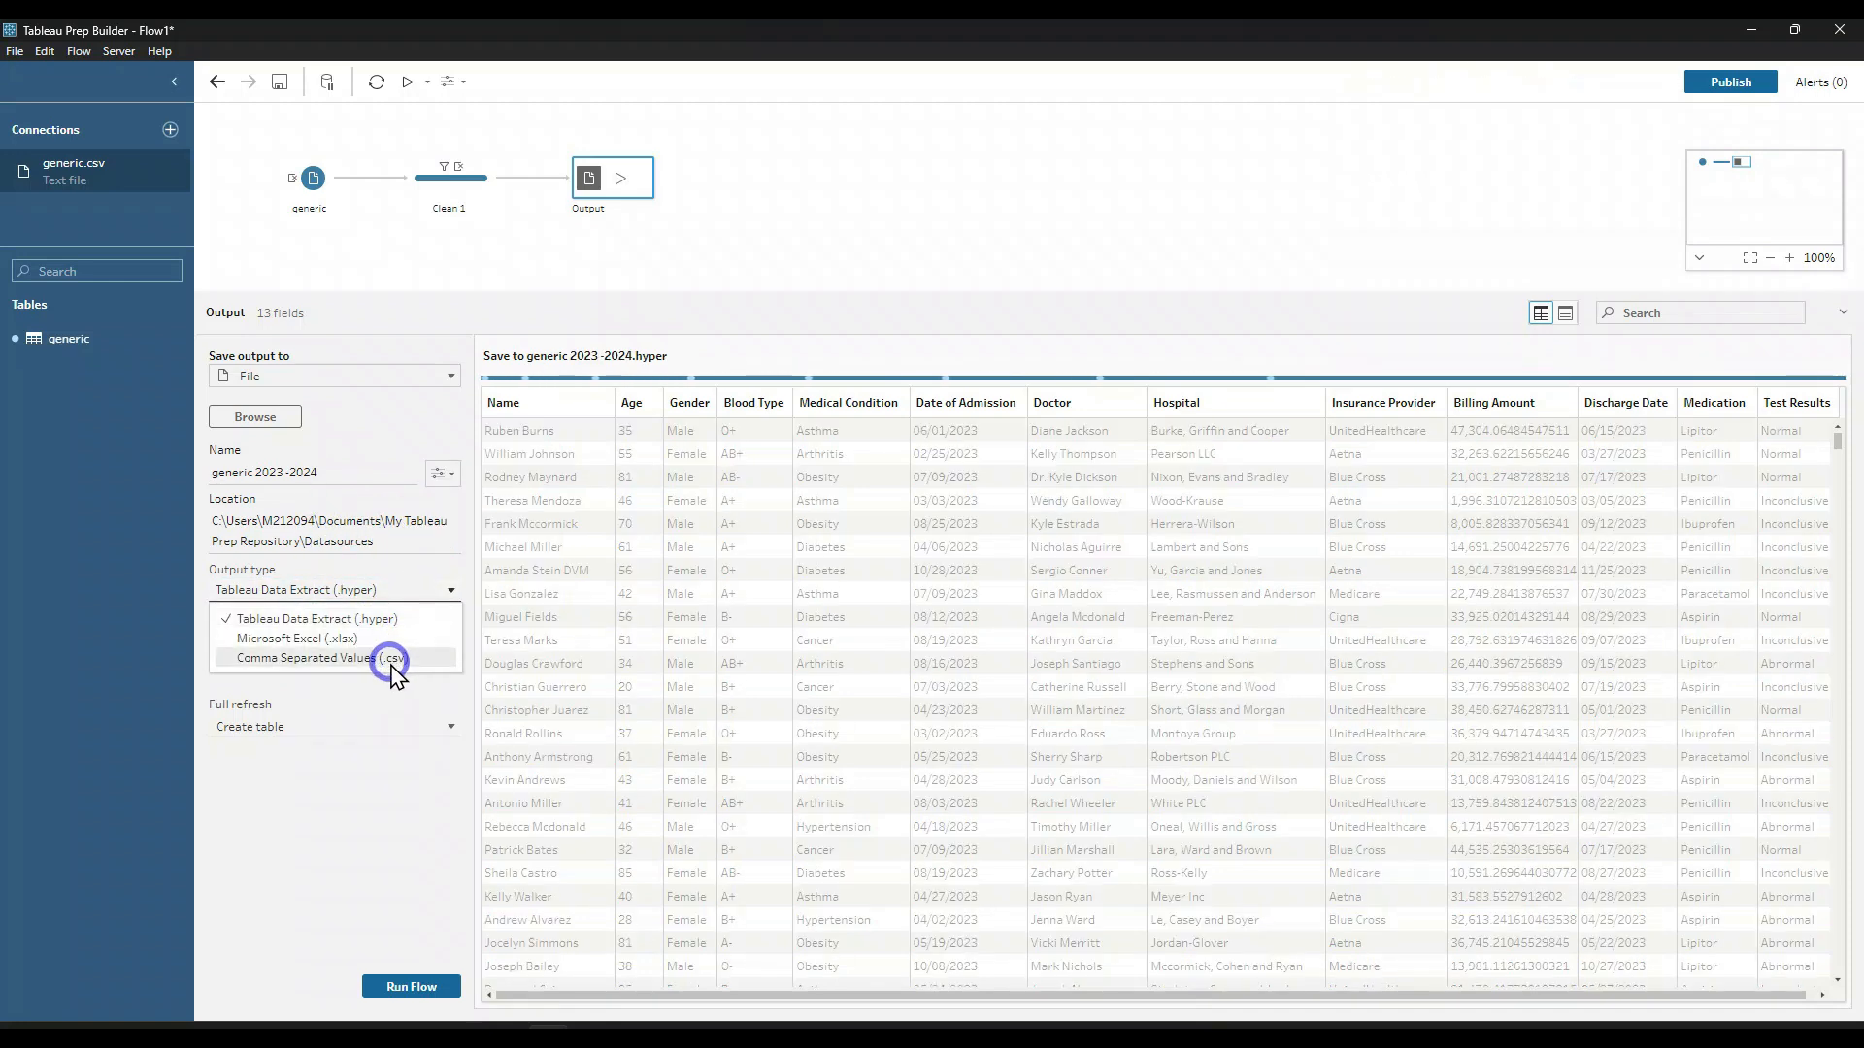
{"action": "left_click", "coordinate": [383, 658]}
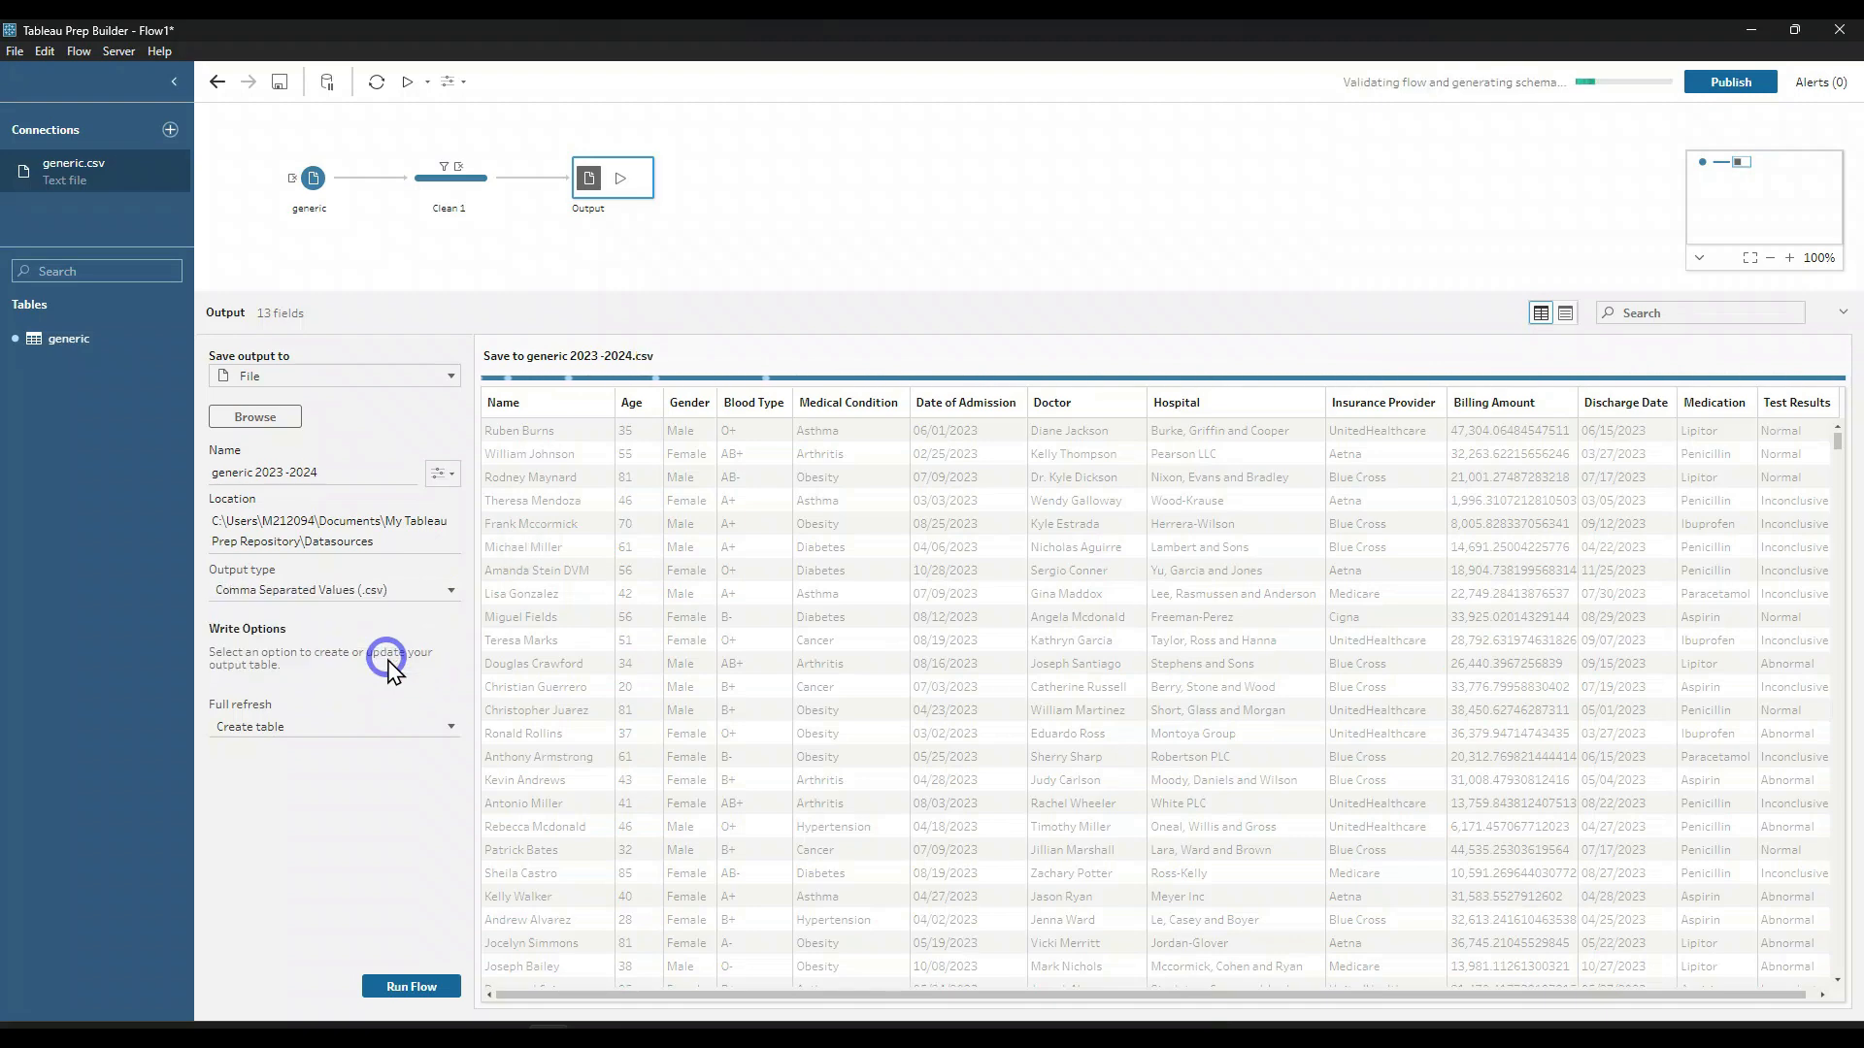
{"action": "left_click", "coordinate": [416, 986]}
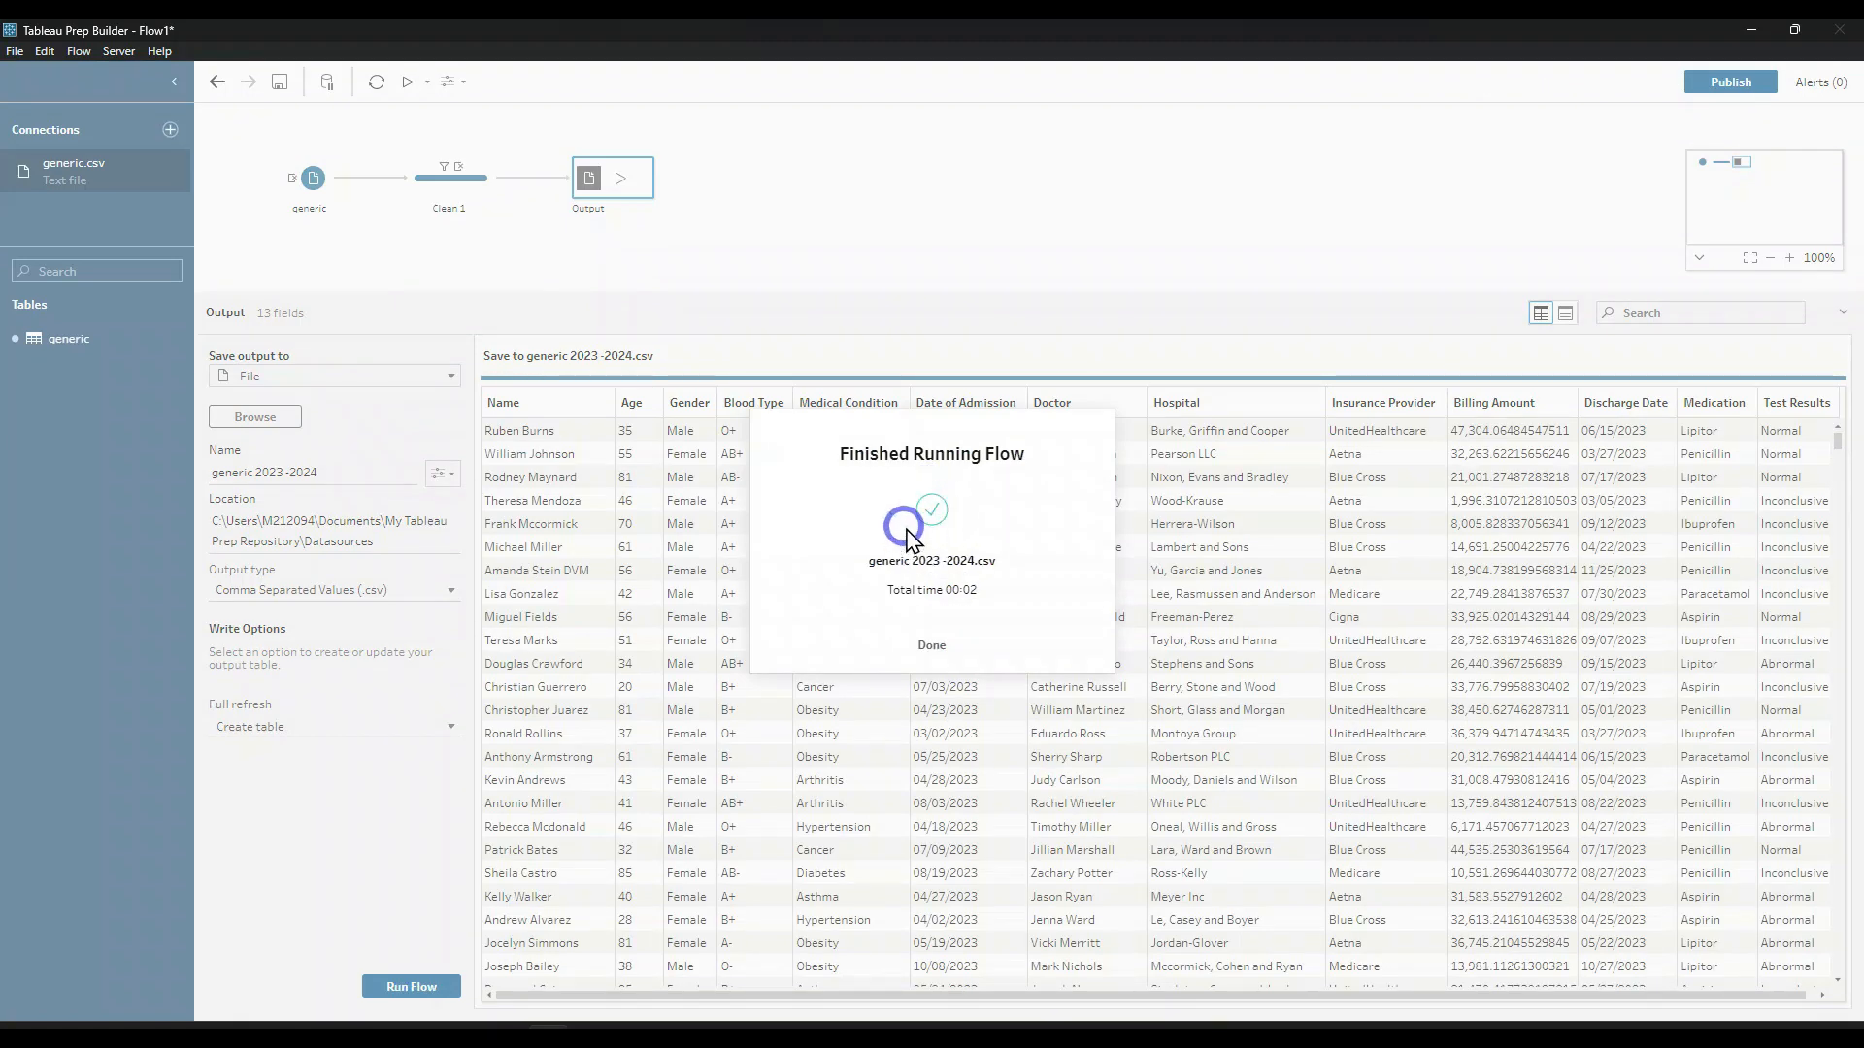
{"action": "left_click", "coordinate": [932, 645]}
Step: Switch to the Datasources folder in File Explorer, open generic 2023 -2024.csv in Excel and maximize its window
{"action": "left_click", "coordinate": [636, 1037]}
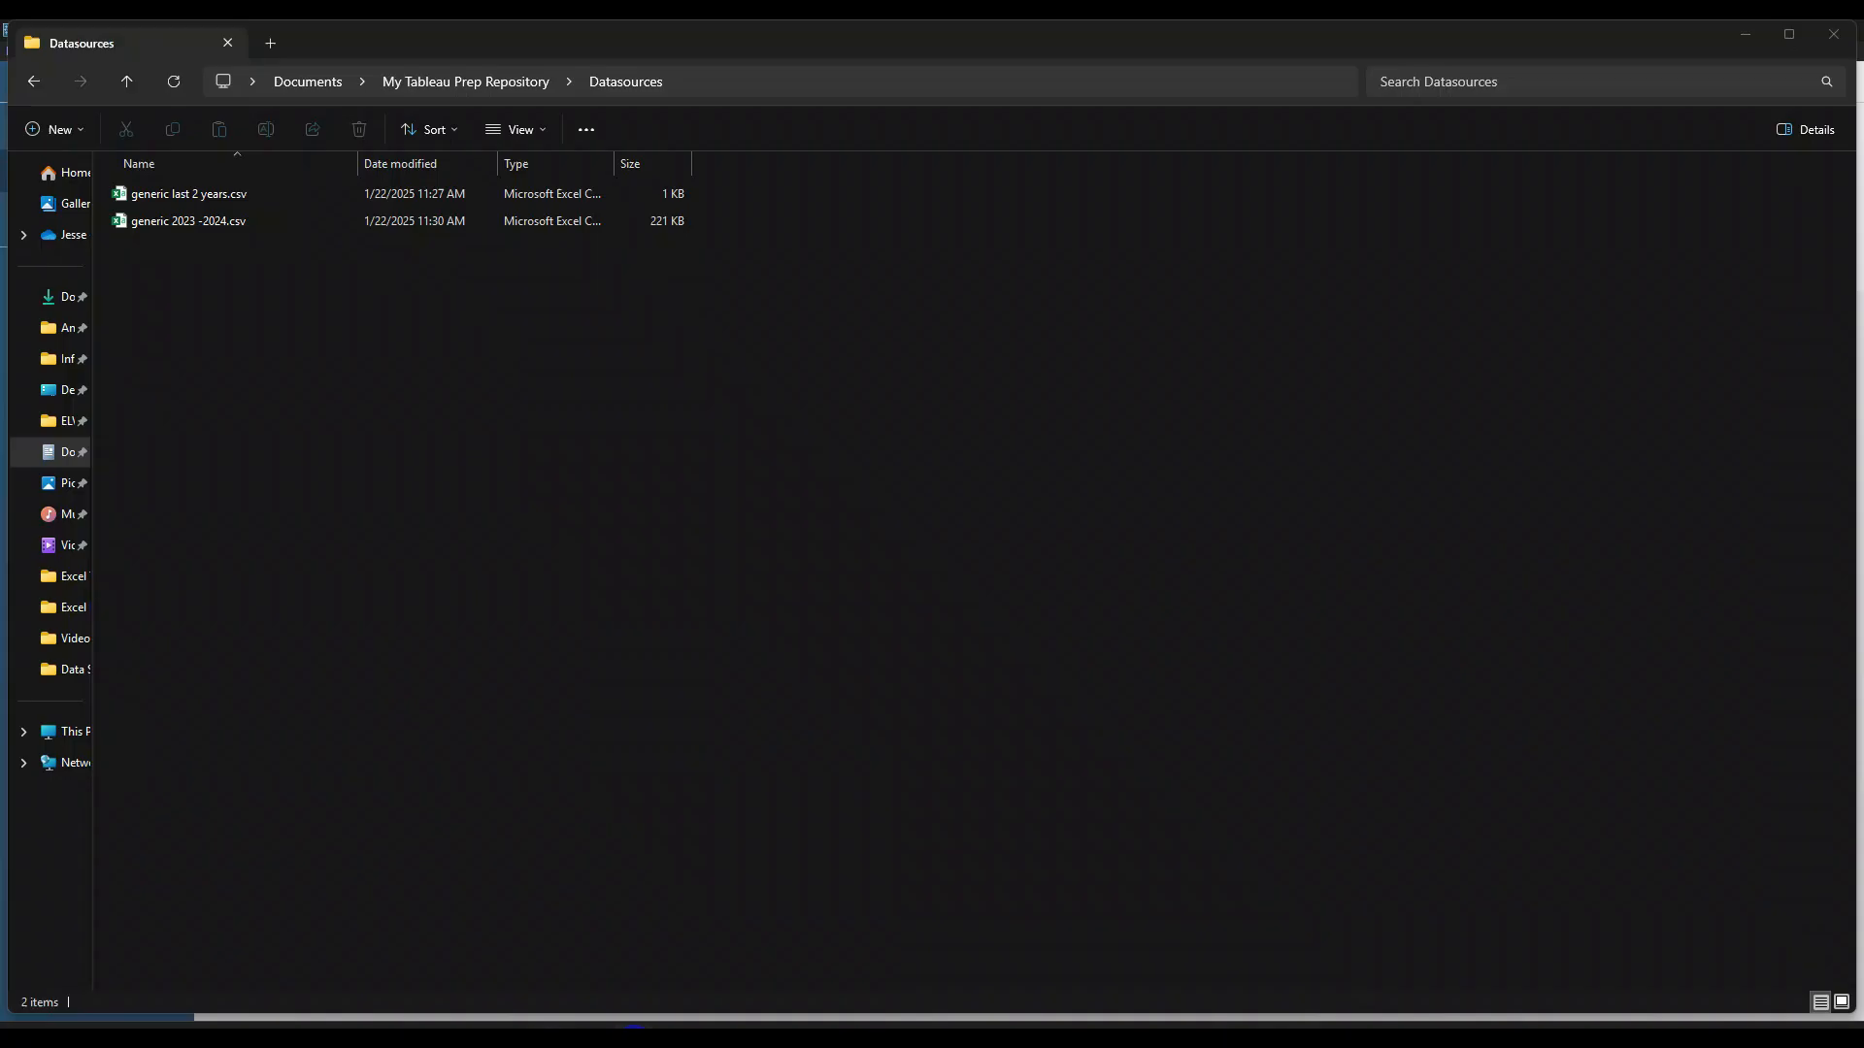
{"action": "left_click", "coordinate": [158, 222]}
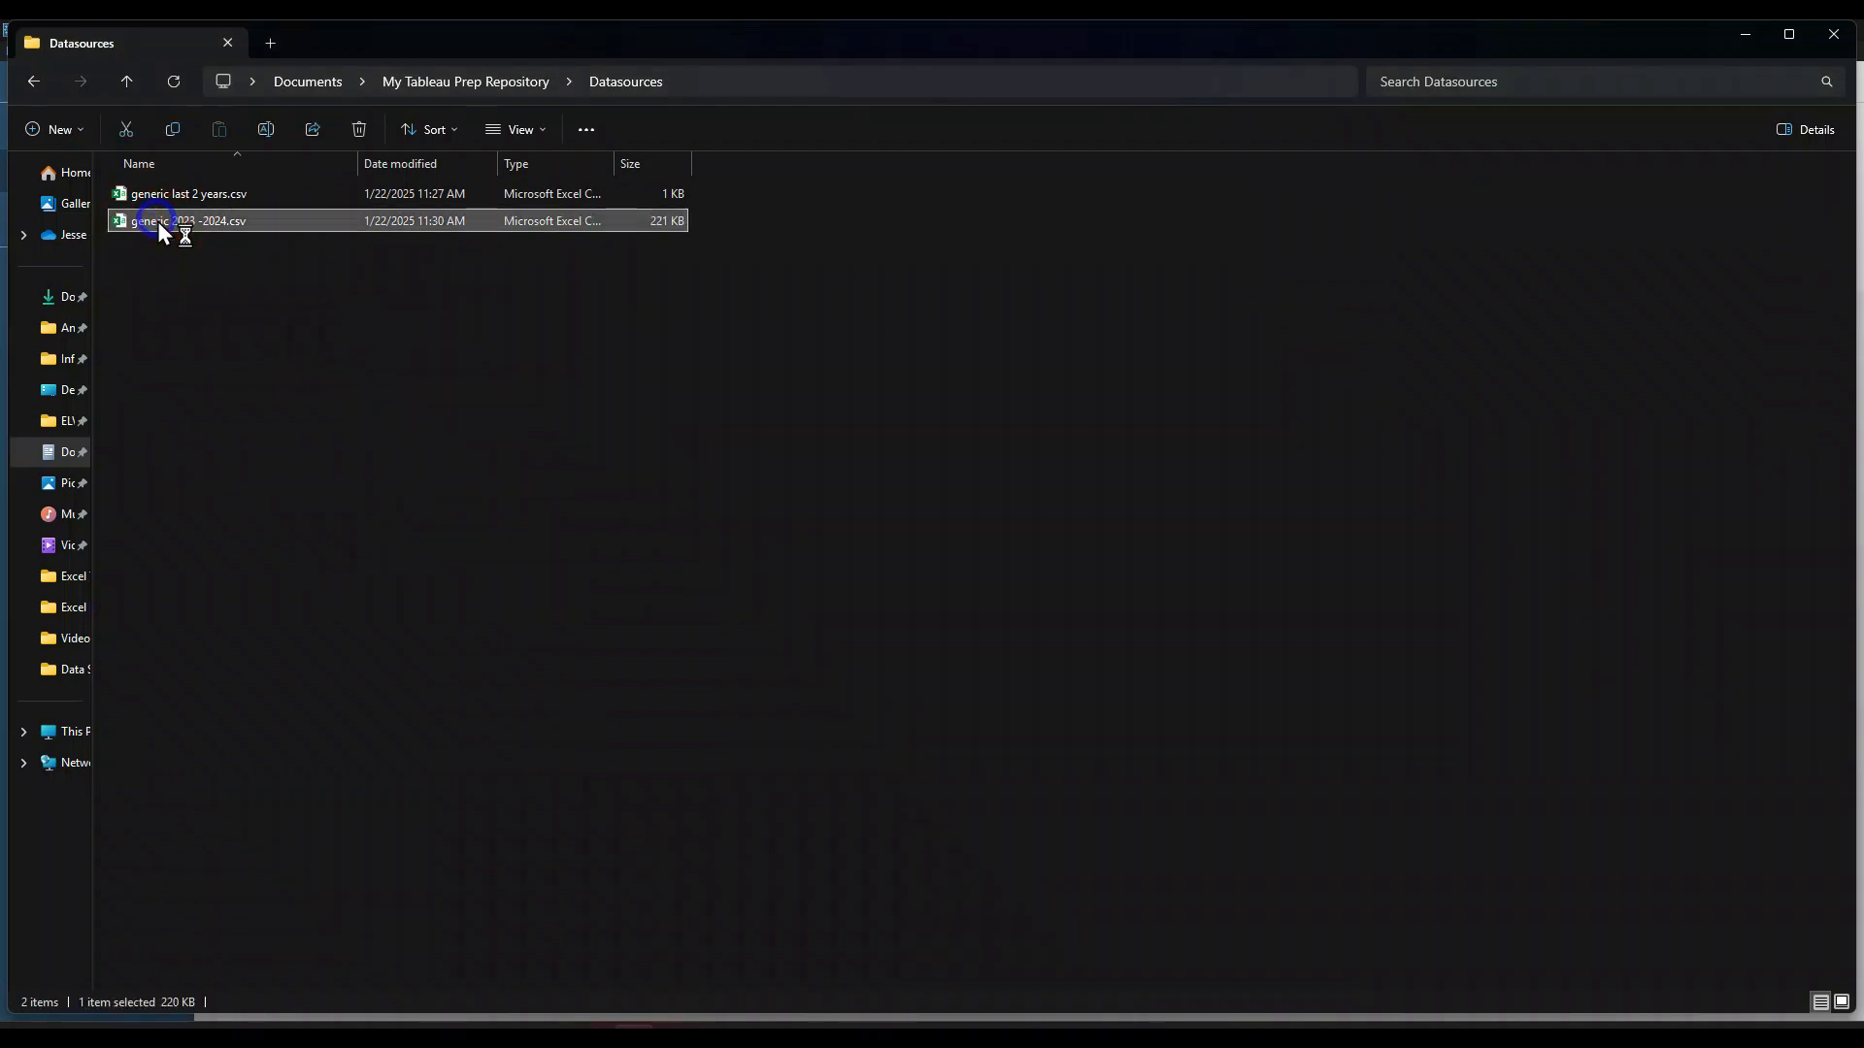
{"action": "double_click", "coordinate": [157, 221]}
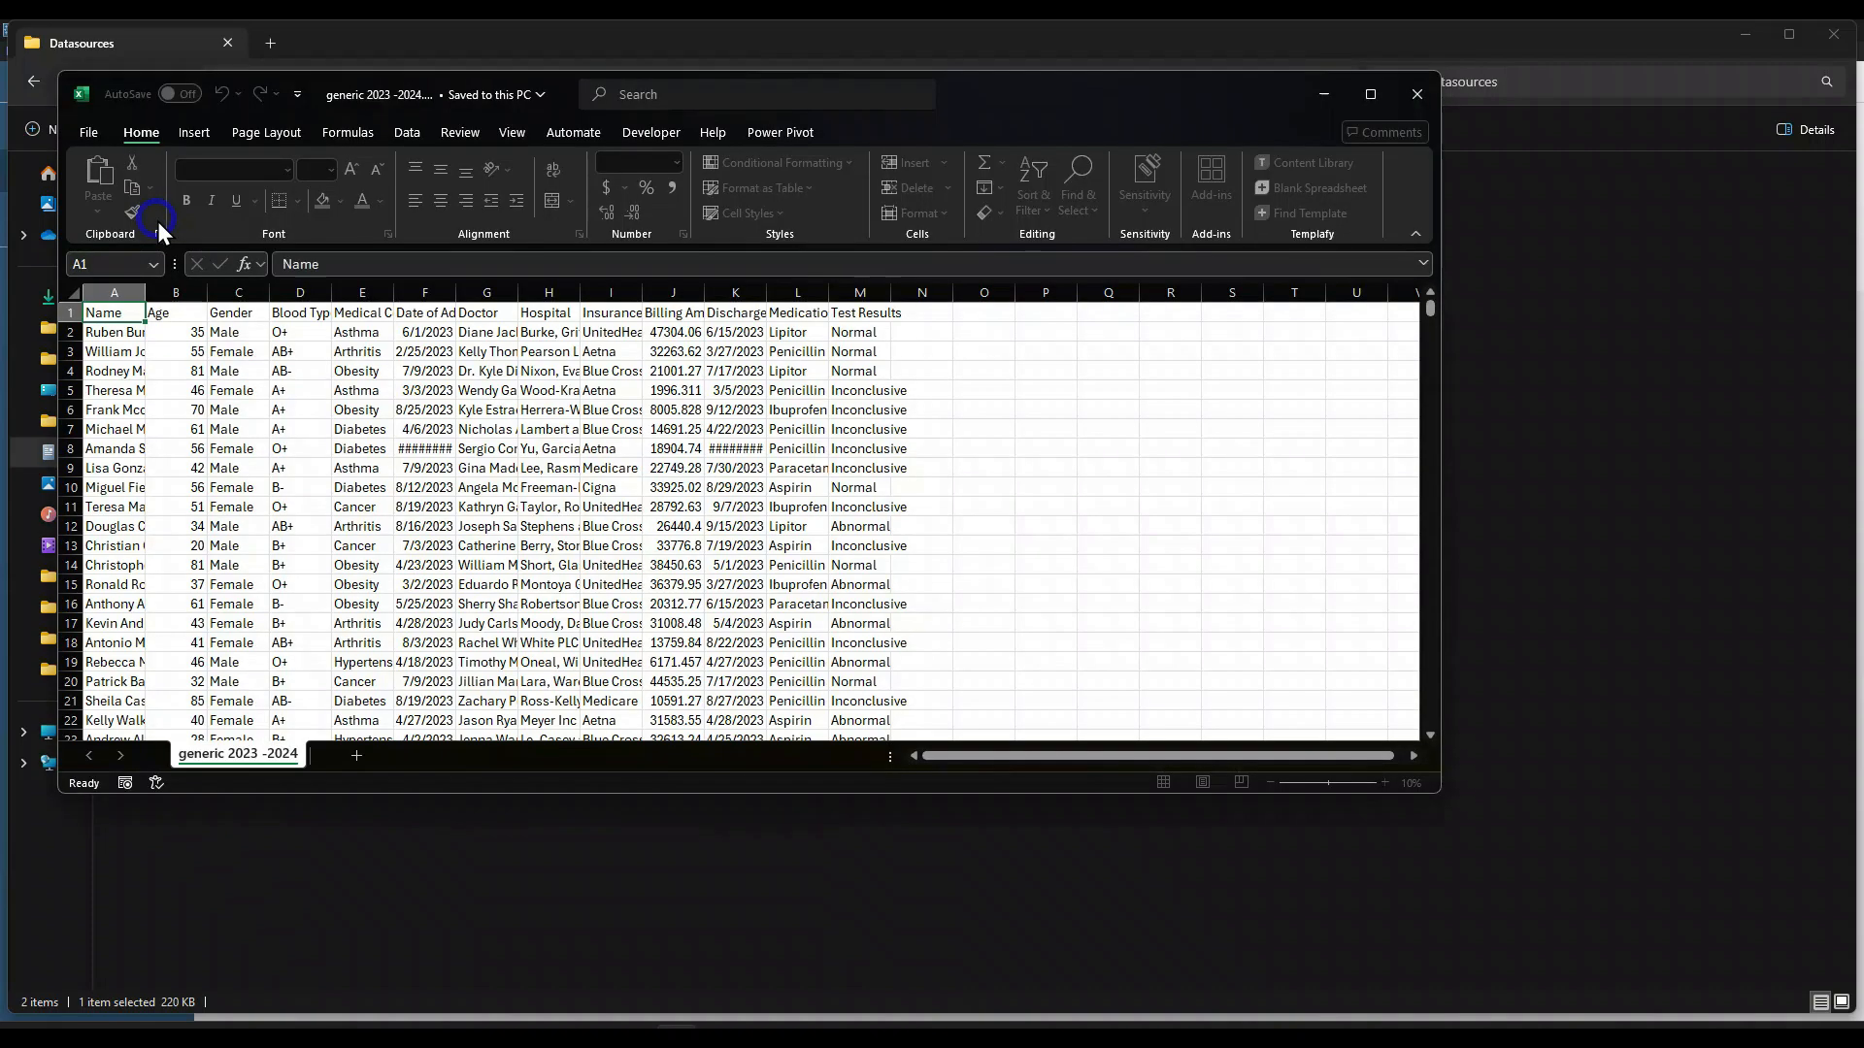
{"action": "left_click", "coordinate": [1371, 94]}
Step: Check the exported records down to the last row of the sheet and return to cell A1
{"action": "left_click", "coordinate": [442, 488]}
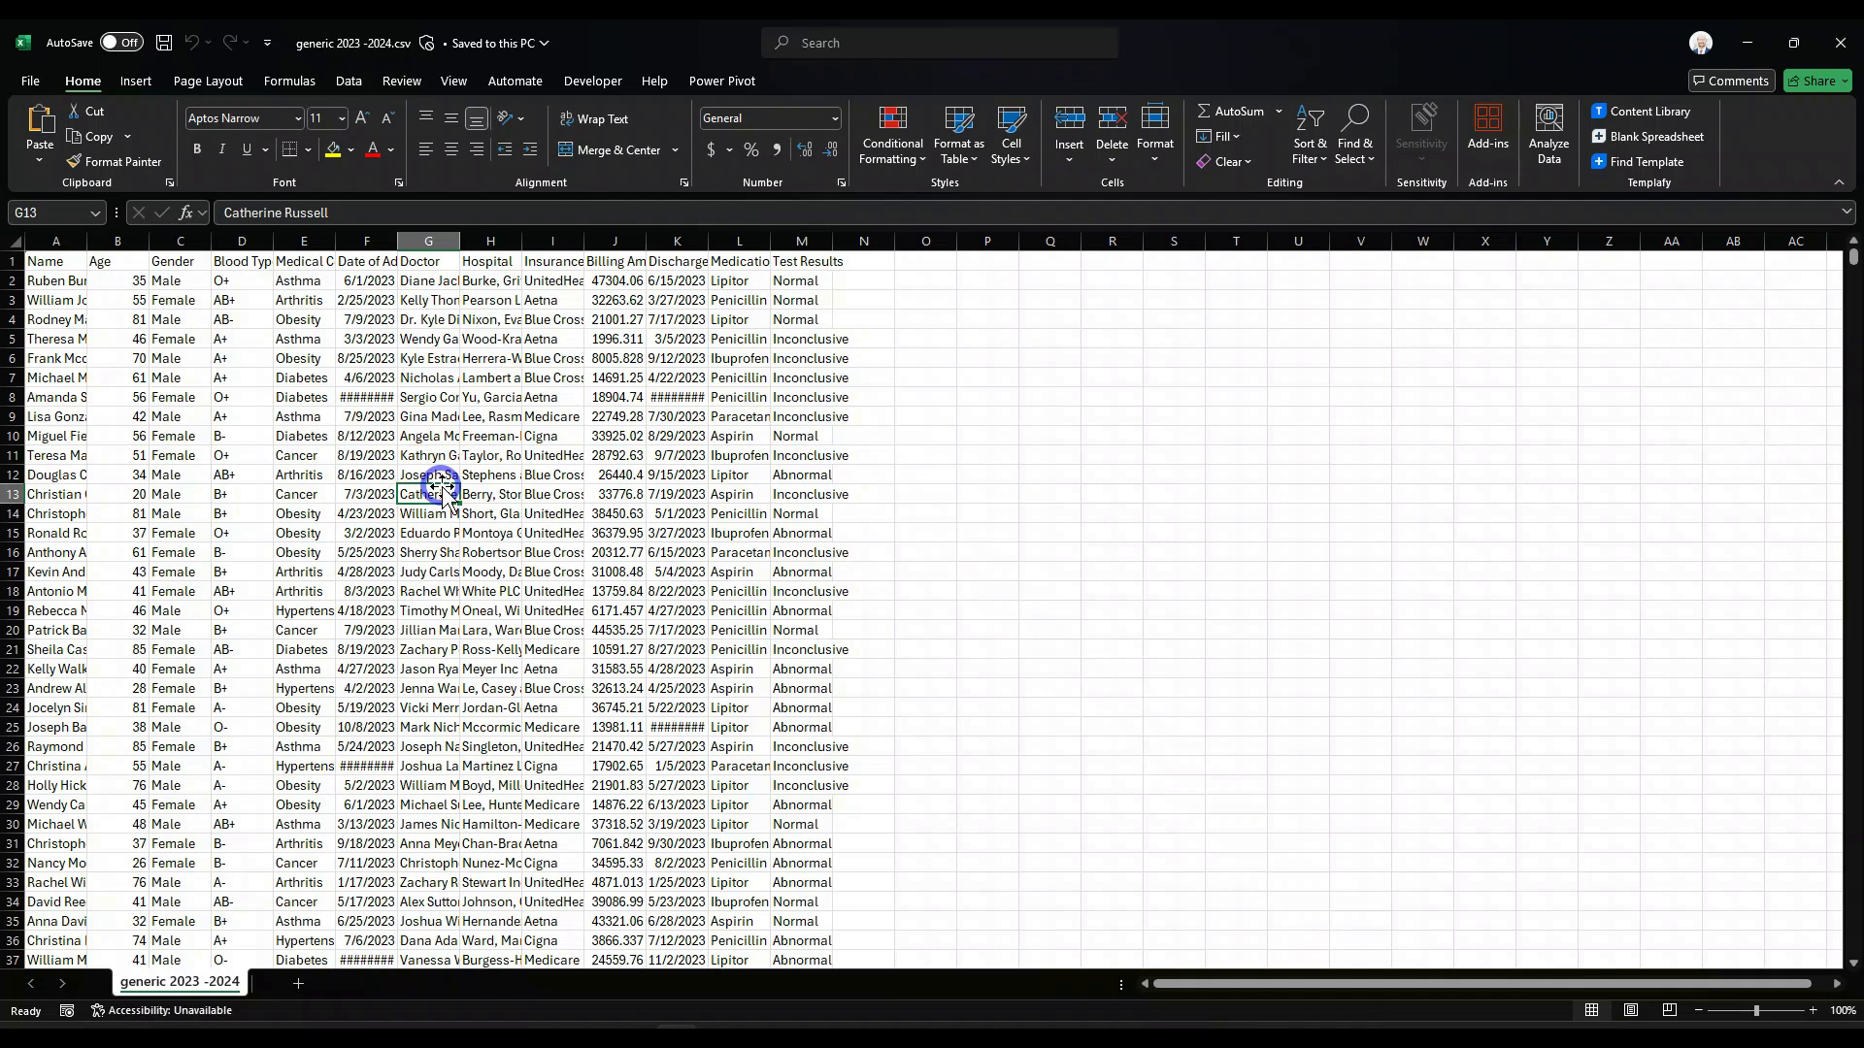
{"action": "key", "text": "Home"}
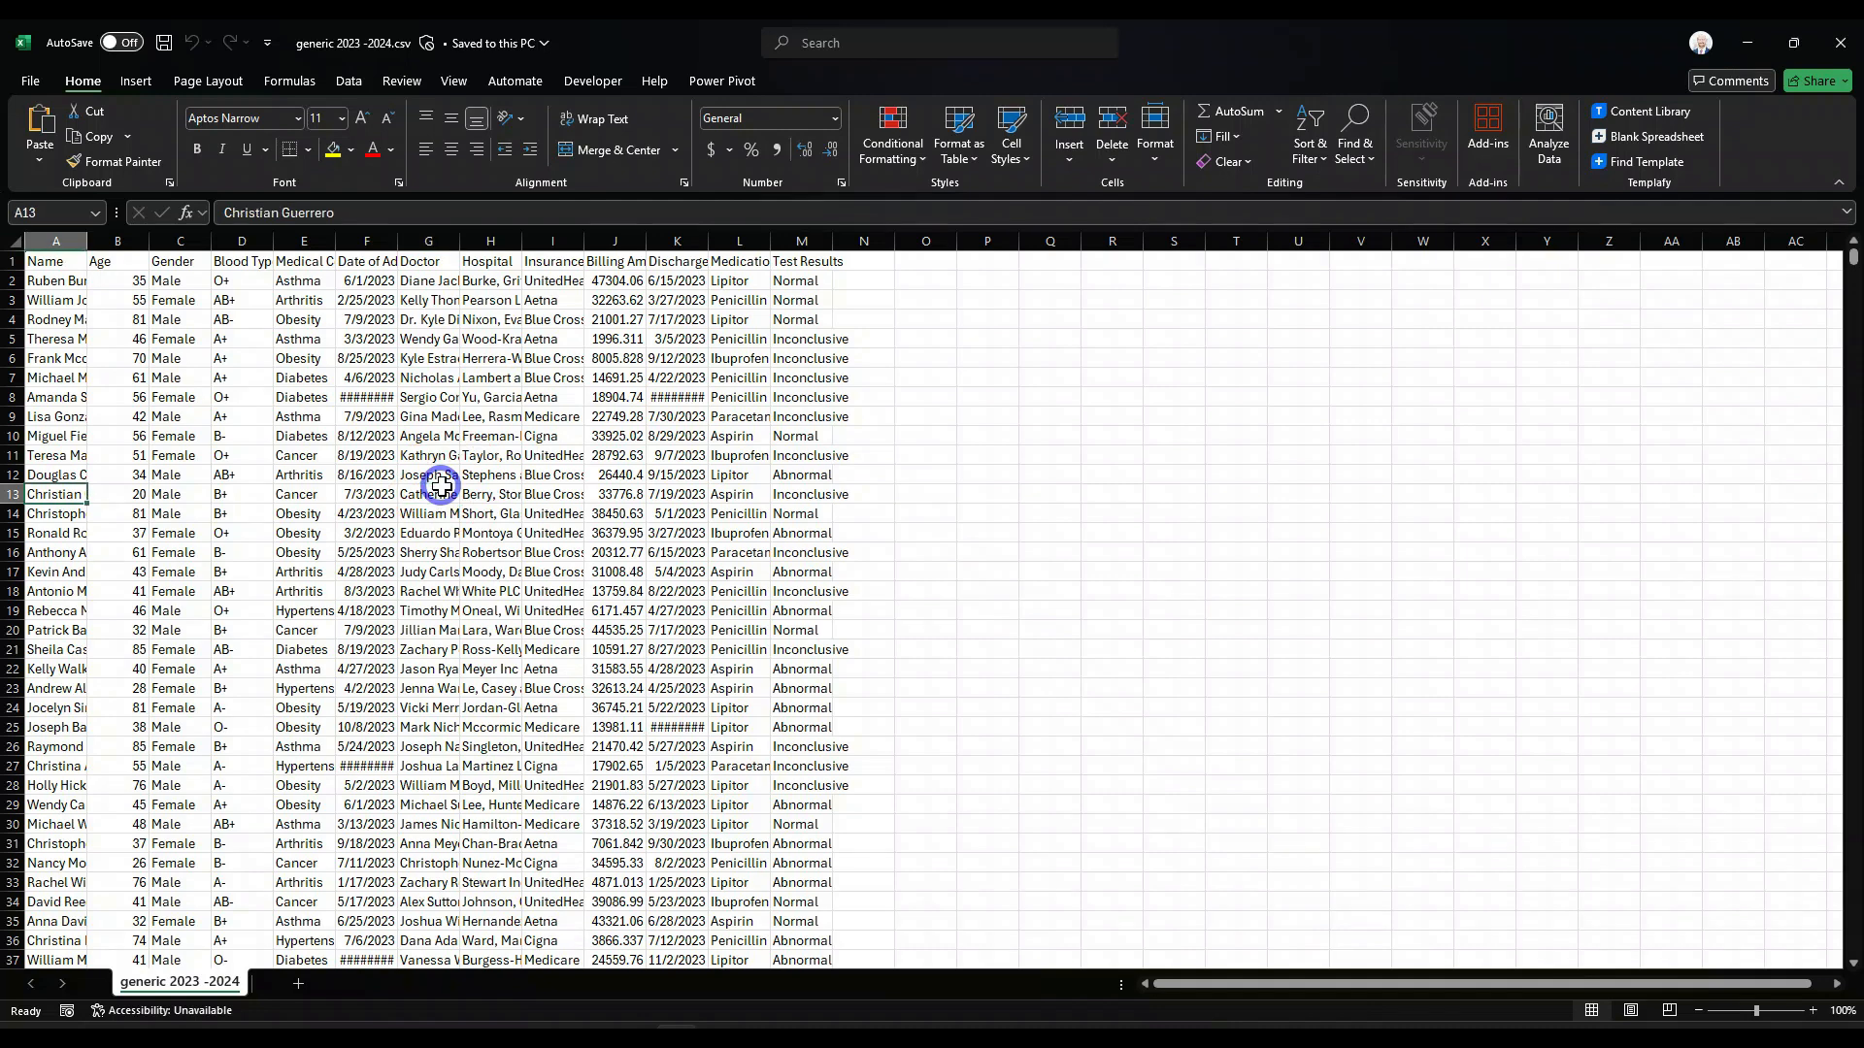
{"action": "key", "text": "ctrl+Down"}
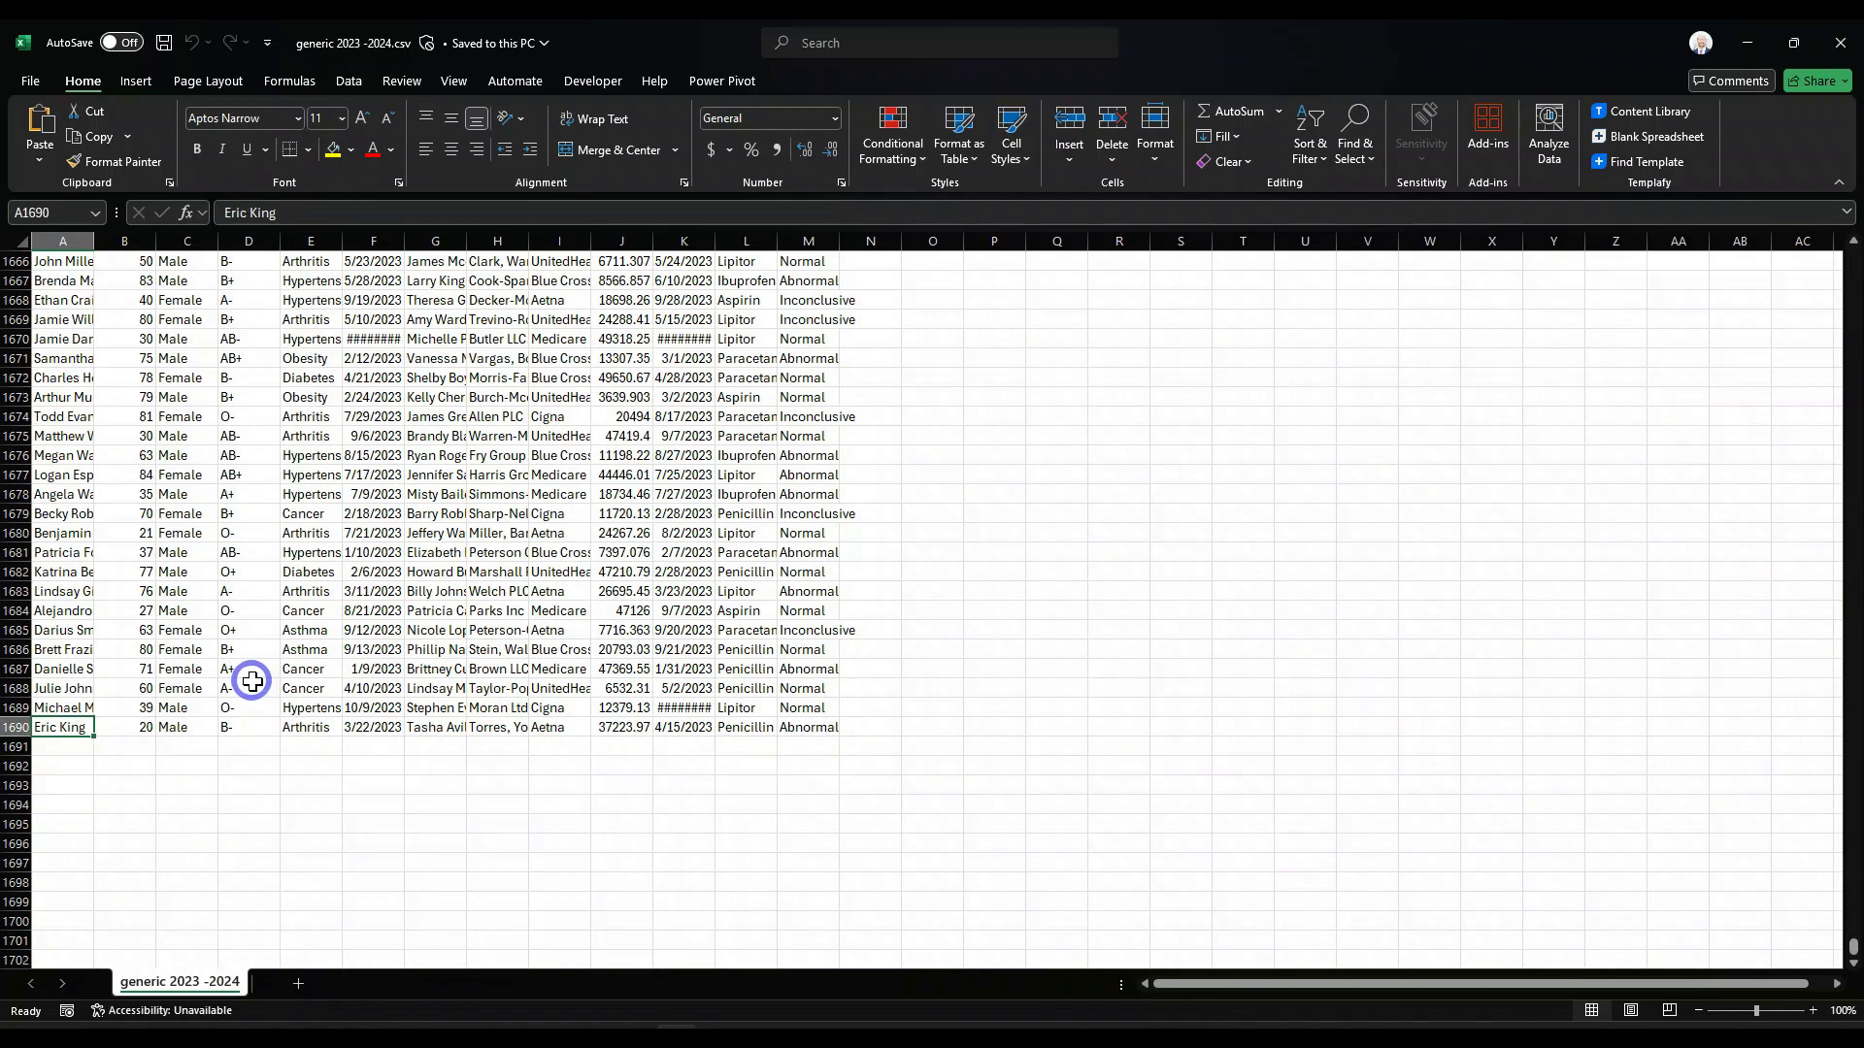
{"action": "key", "text": "ctrl+Home"}
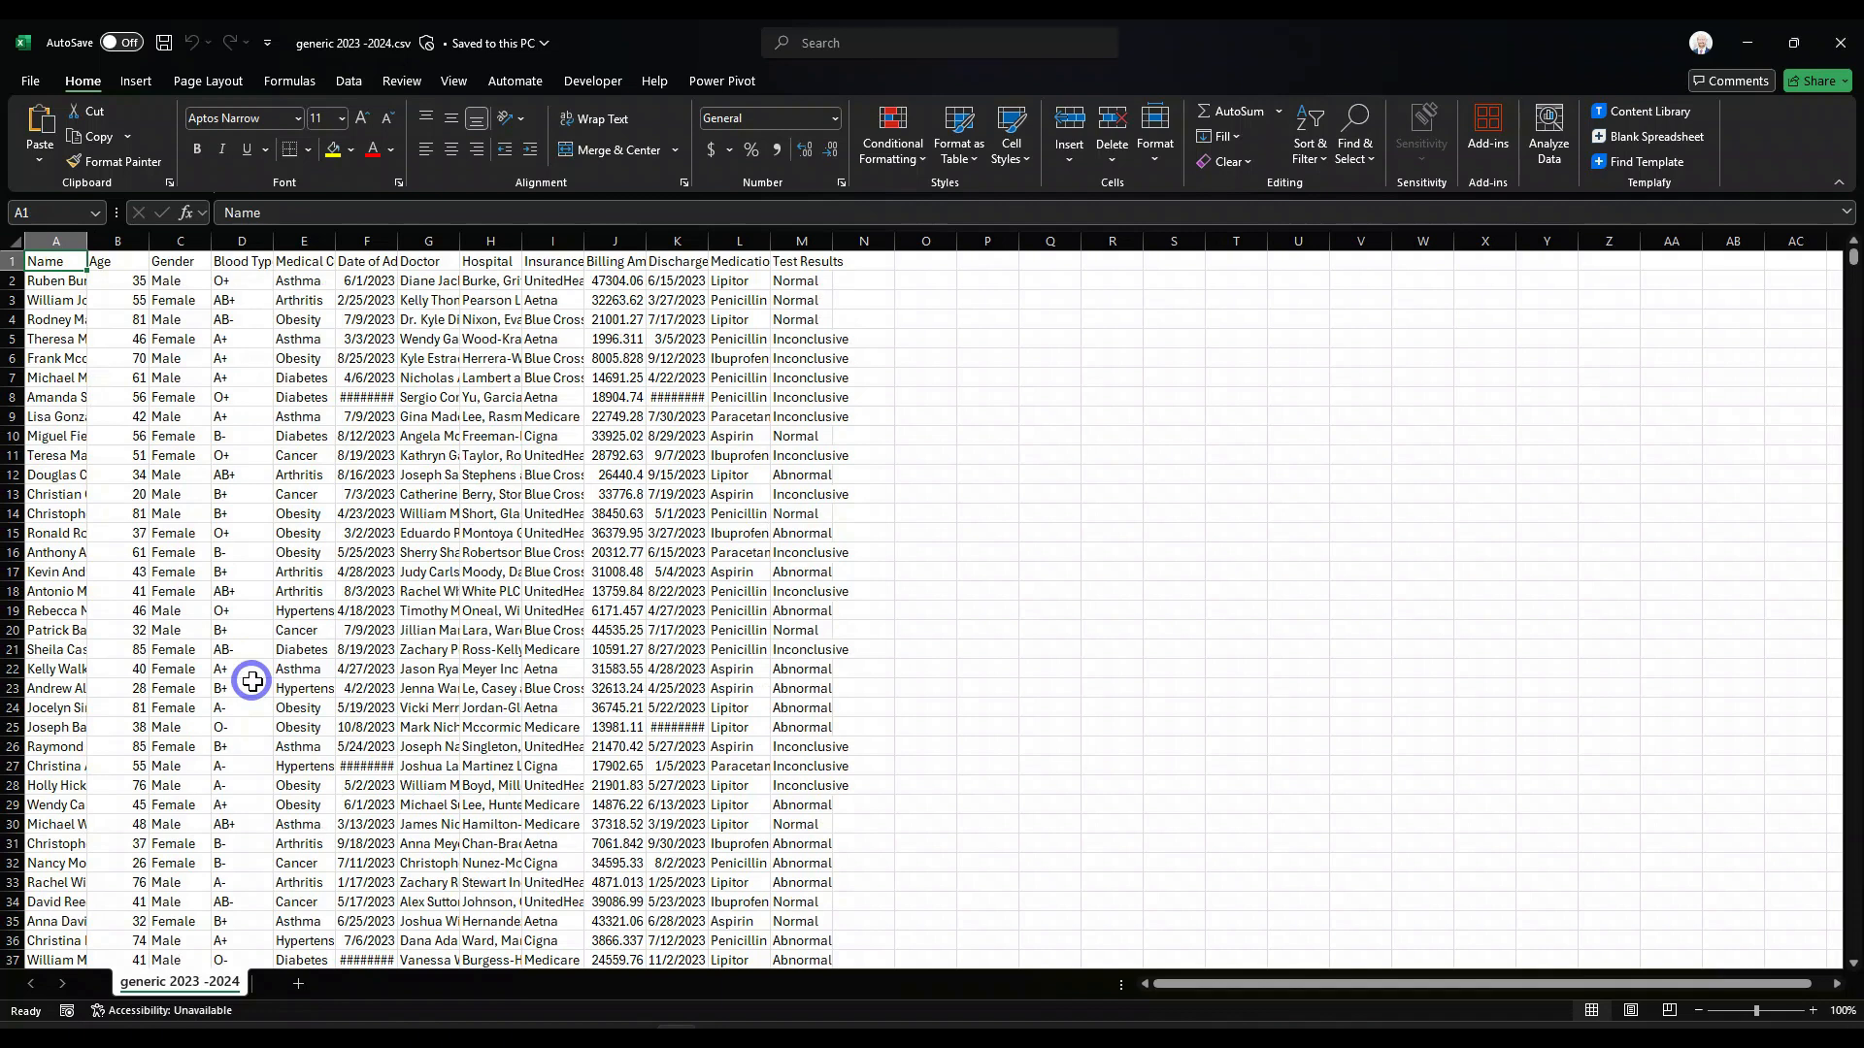